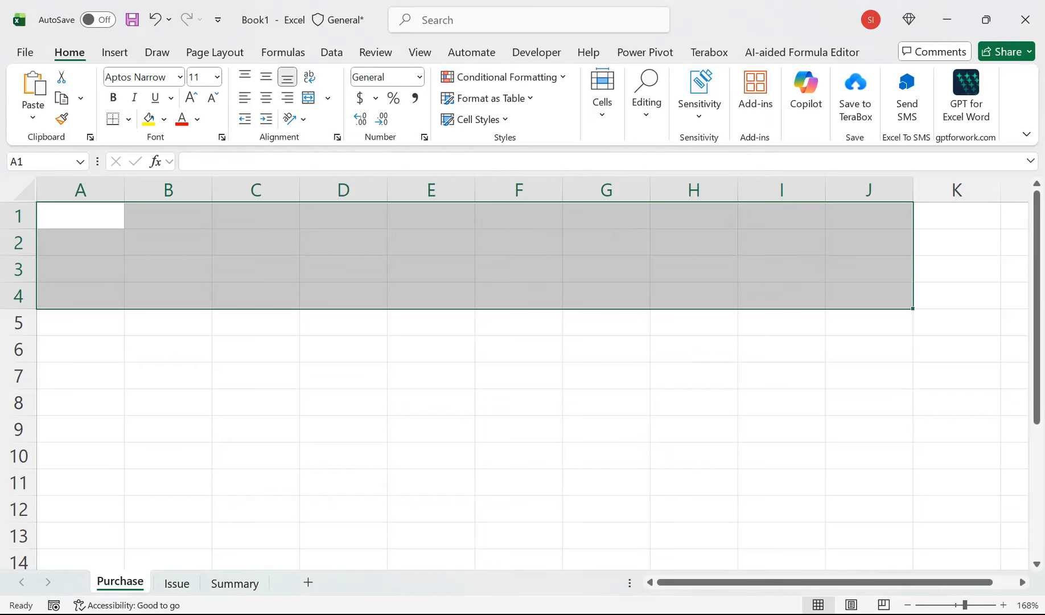
Enter the column headers Date, Name, Category and Supplier in A4:D4 of the Purchase sheet
left_click(81, 296)
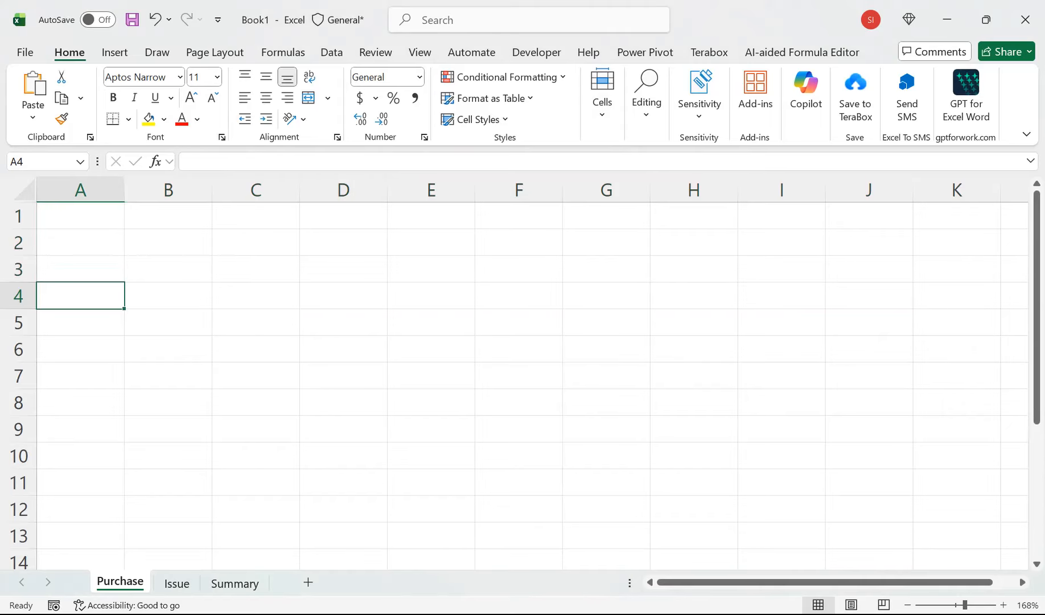
type("dATE")
key("Tab")
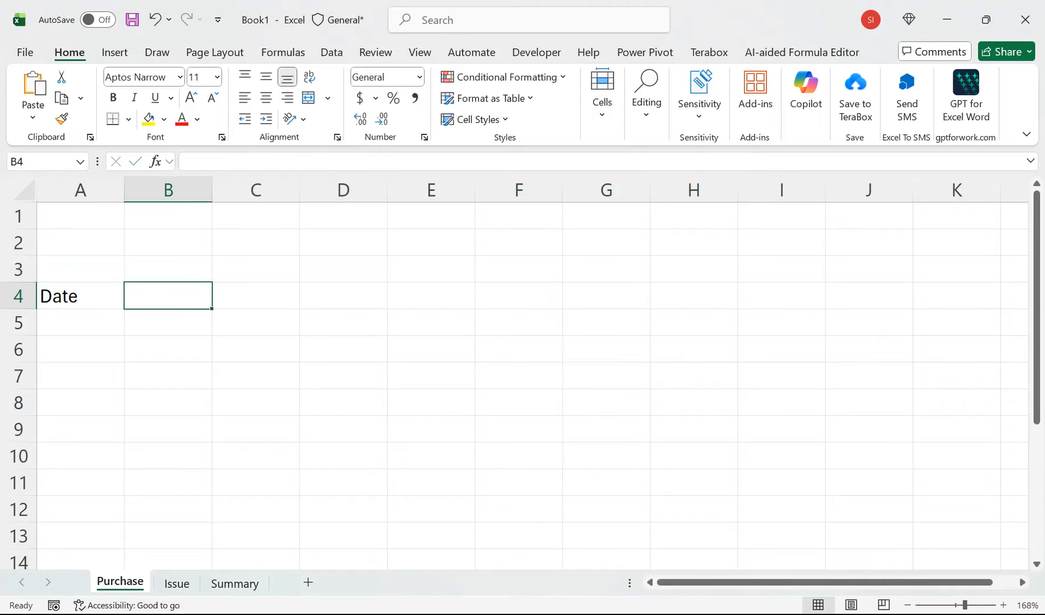
type("Name")
key("Tab")
type("Category")
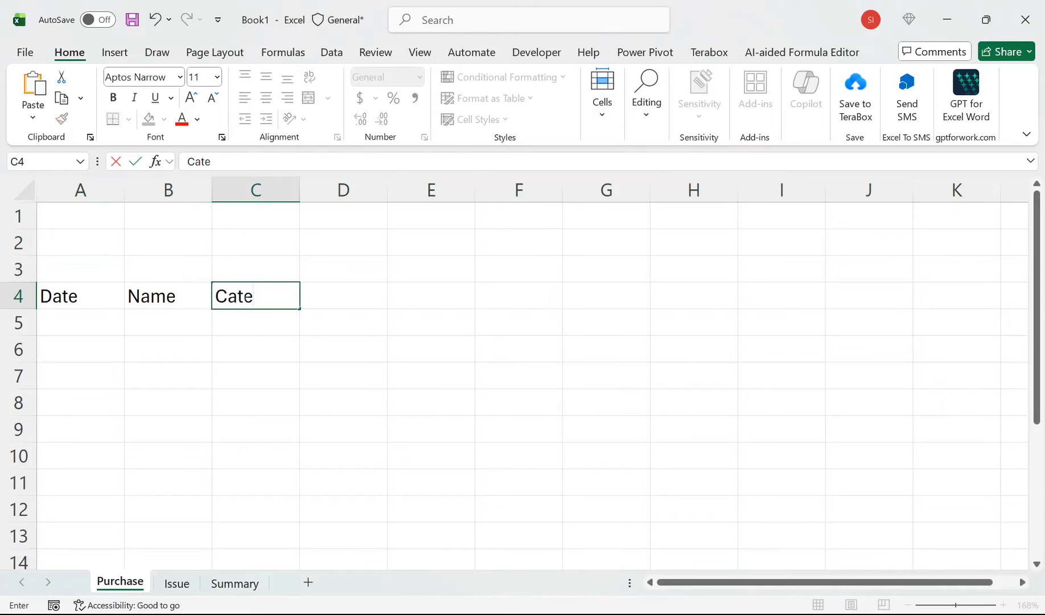
key("Tab")
type("S")
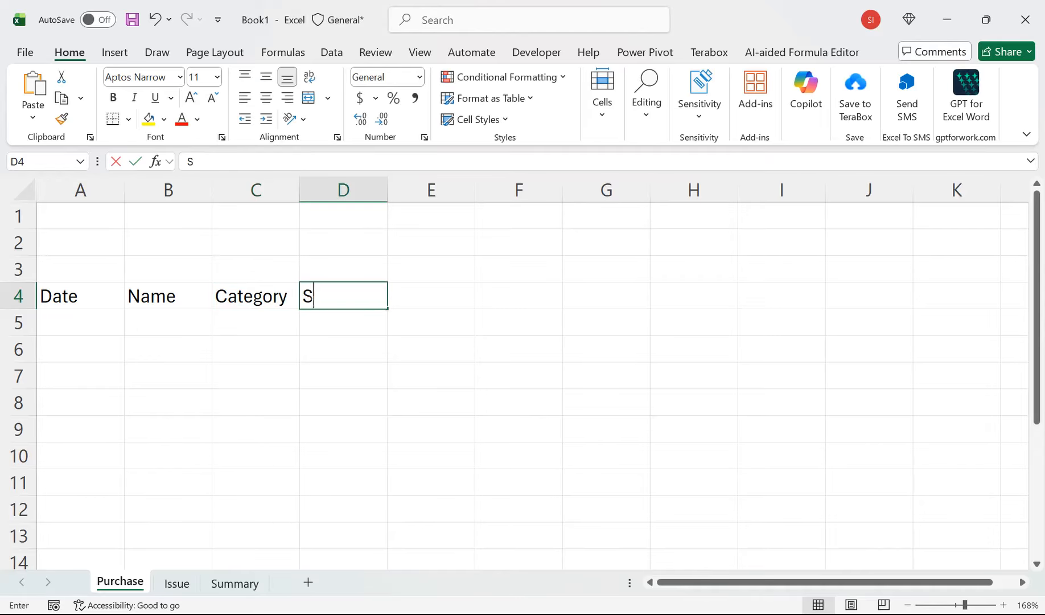
type("upplier")
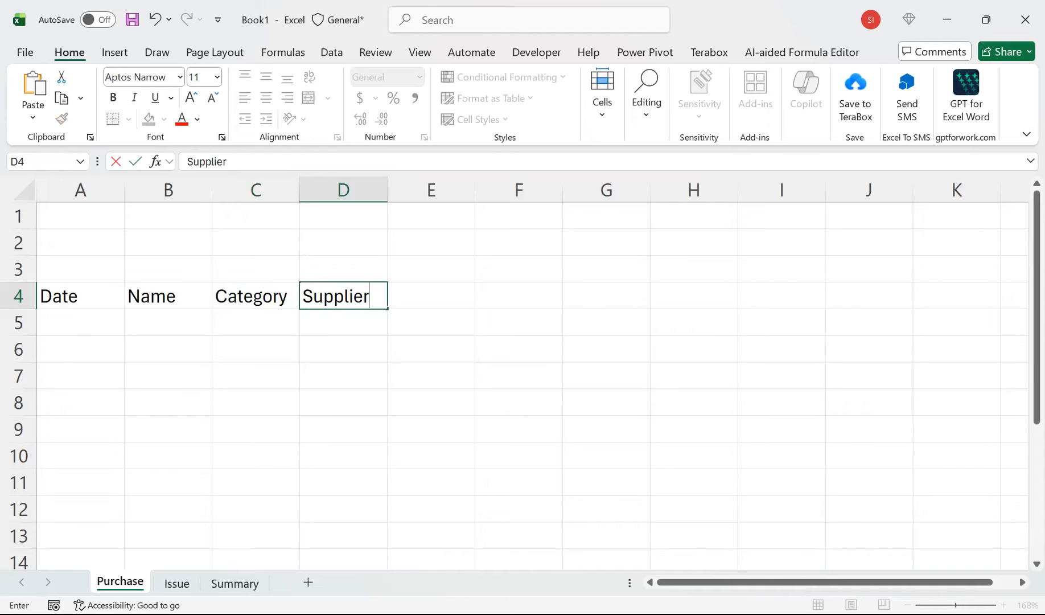
Add the headers Batch no in E4 and Qty in F4
key("Tab")
type("Bat")
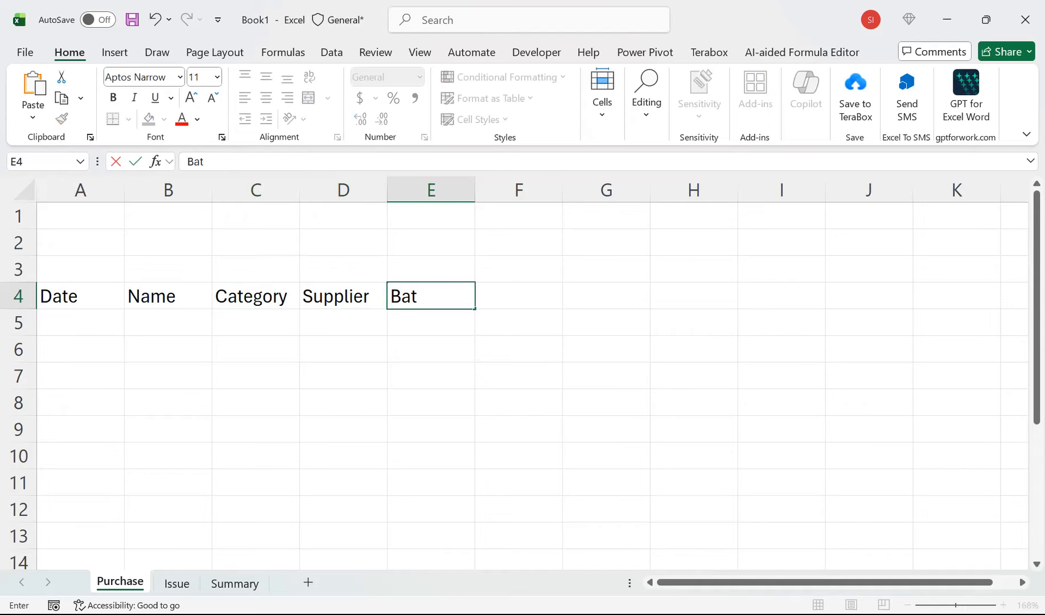
type("h no")
key("Tab")
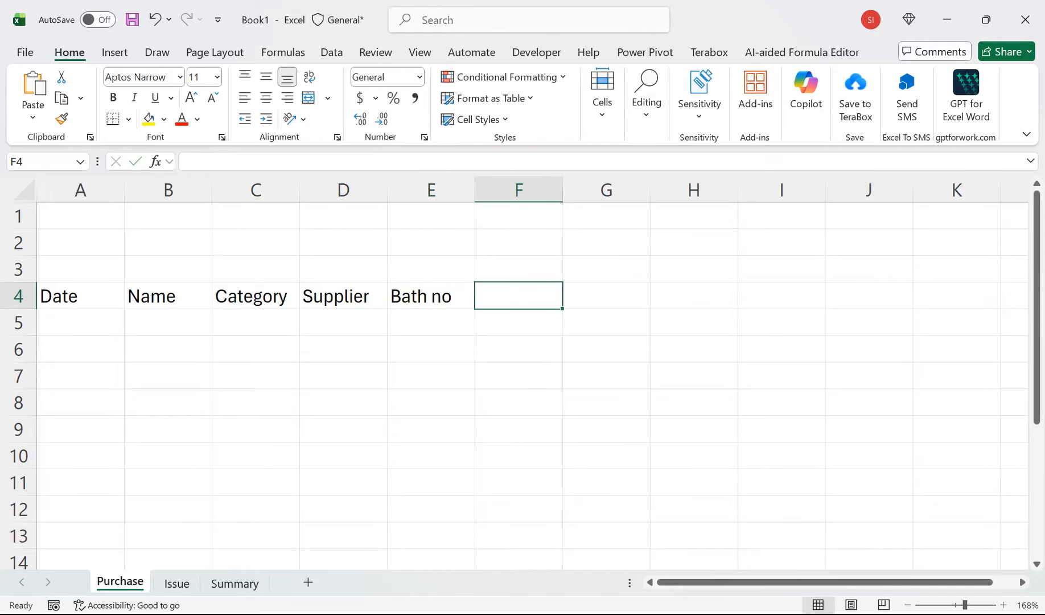
double_click(411, 296)
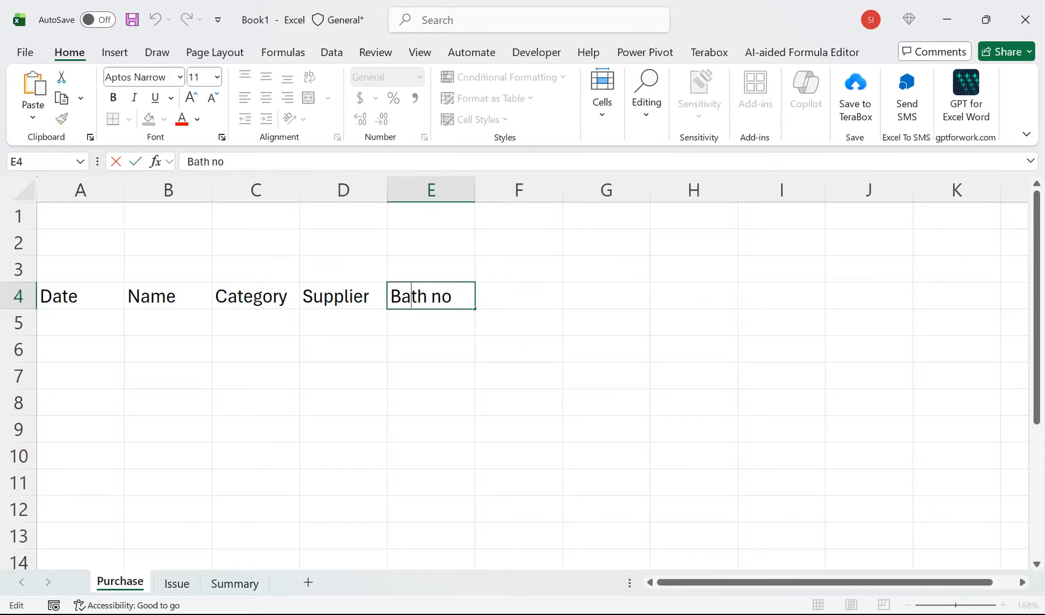
type("c")
key("Tab")
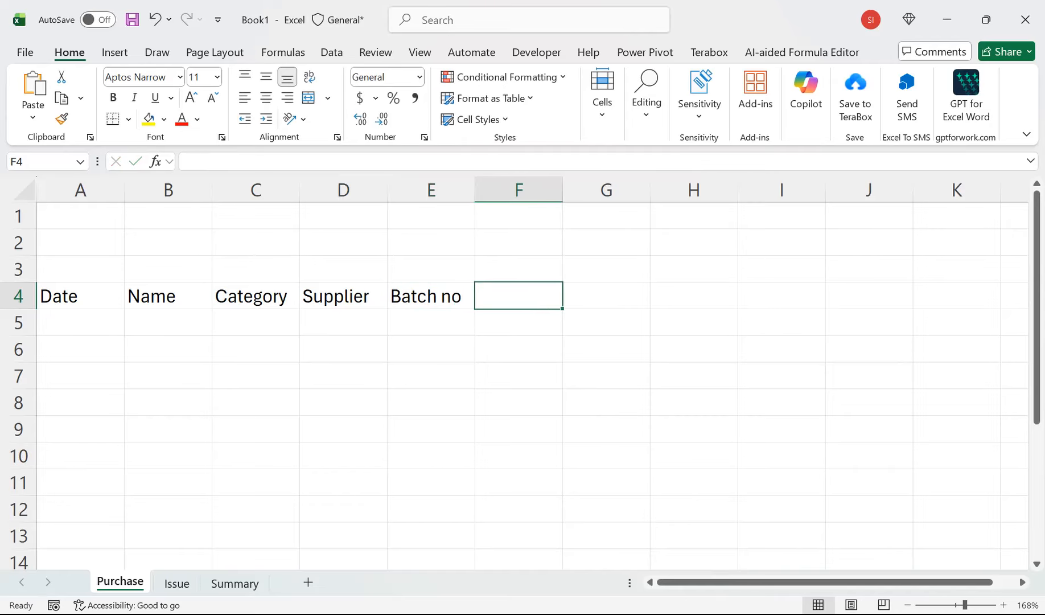
type("Qty")
key("Tab")
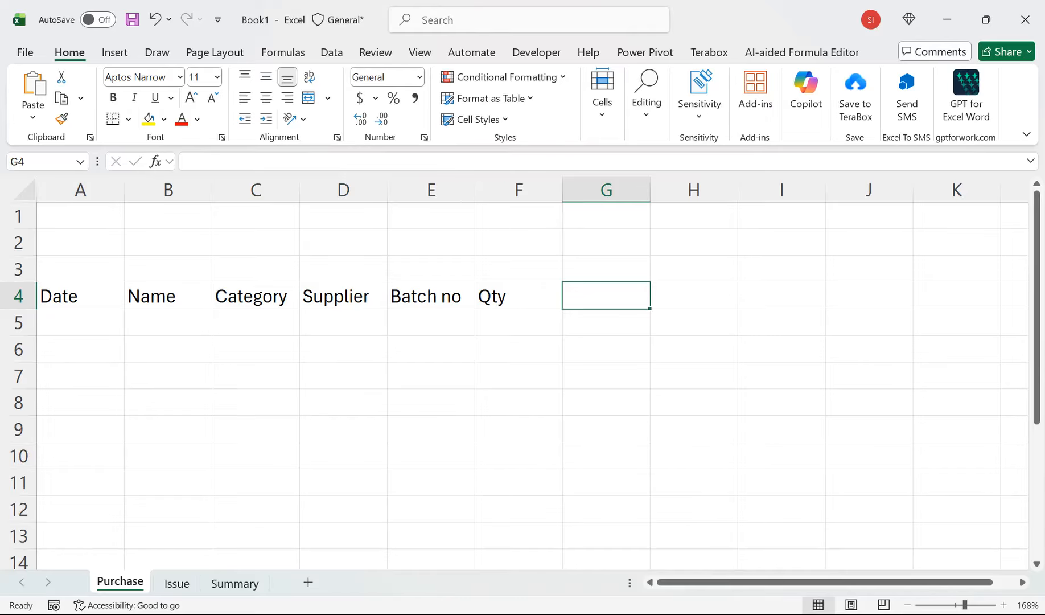
Complete the header row with unit value in G4 and Total value in H4
type("unit vas")
key("BackSpace")
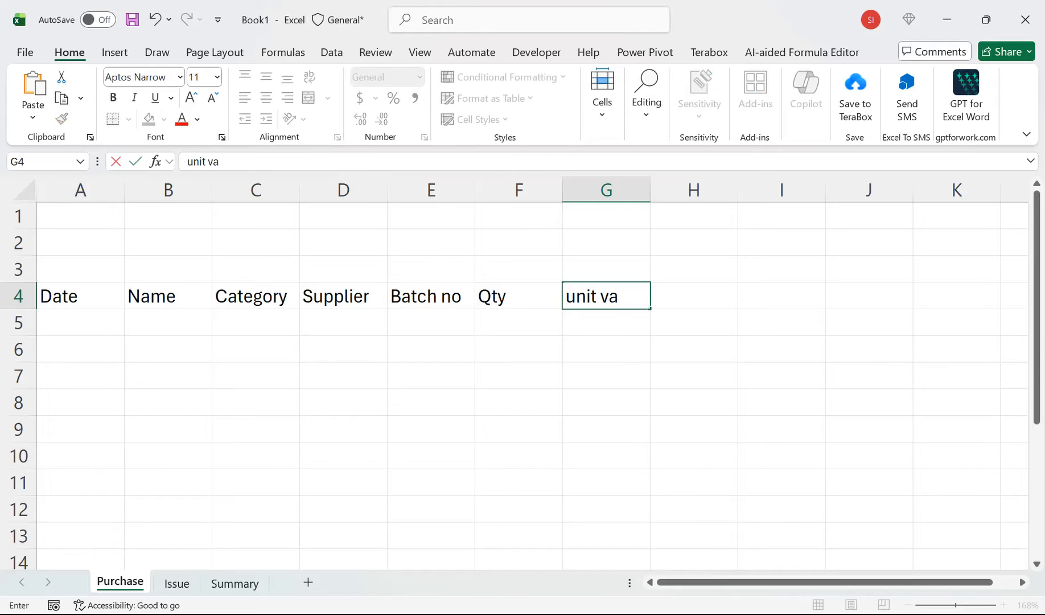
type("lue")
key("Tab")
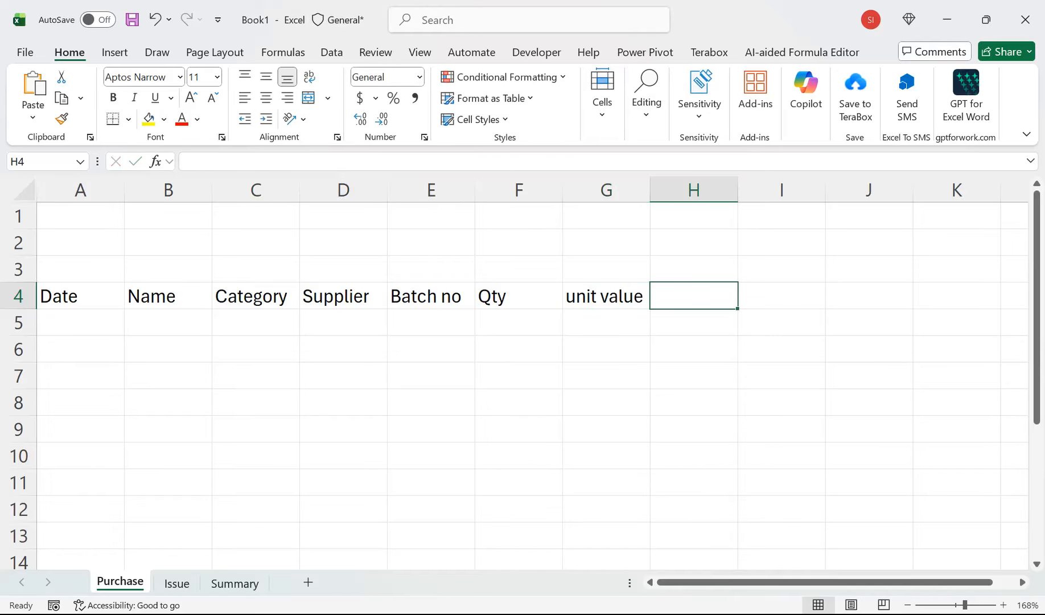
type("Tt")
key("BackSpace")
type("otal")
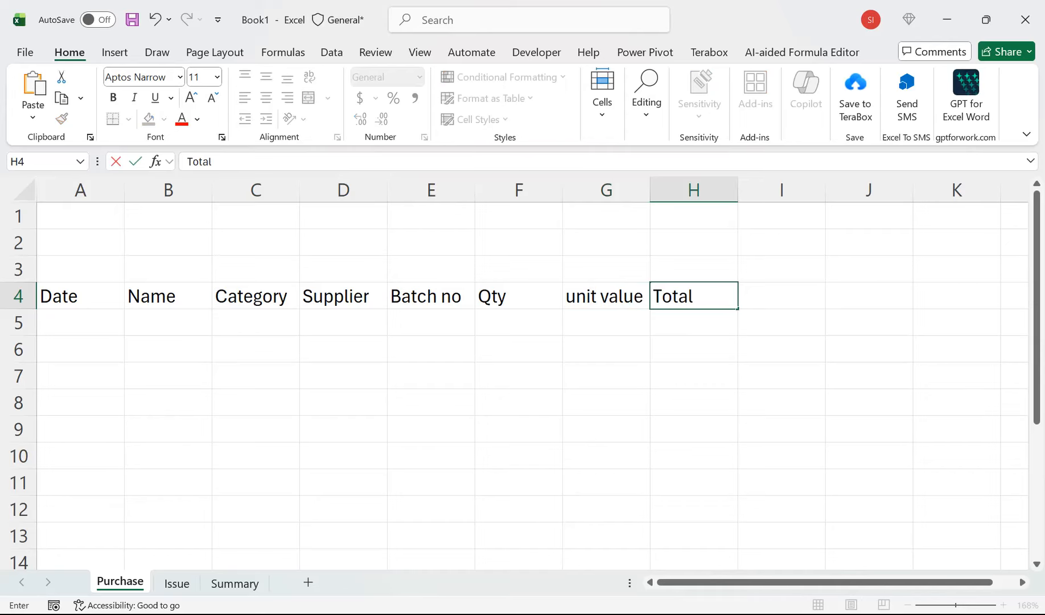
type(" value")
key("Return")
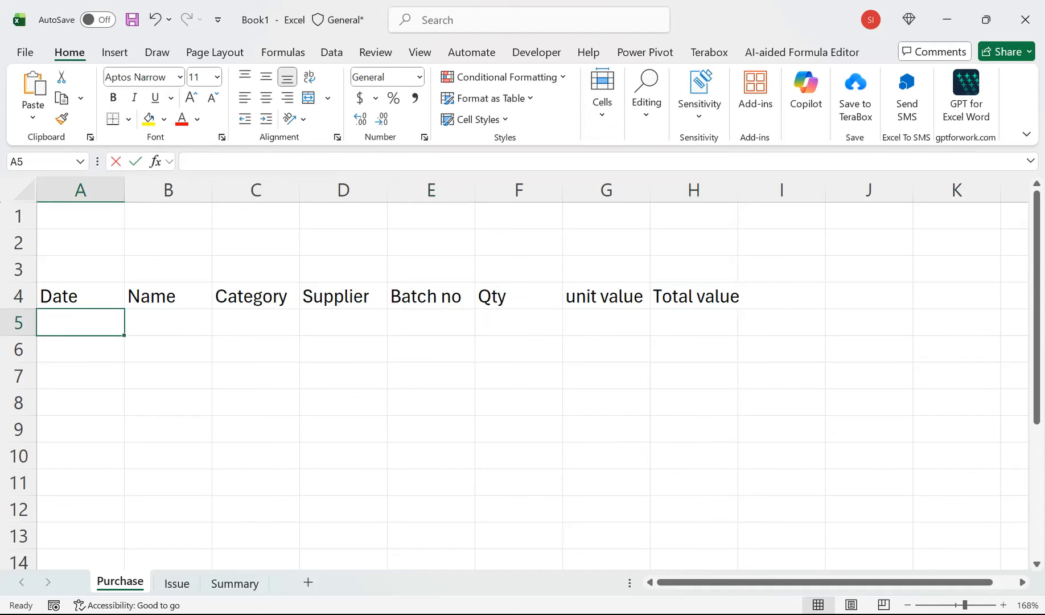
Enter the date 1-Nov-25 in A5 and copy it down through A8
type("1-jan-")
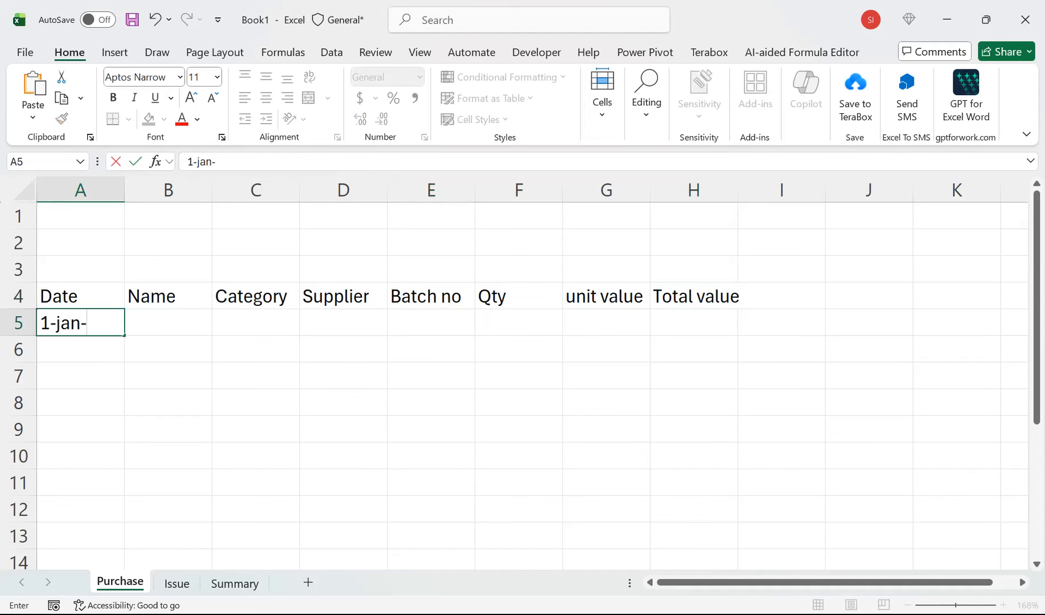
key("BackSpace")
key("BackSpace")
key("BackSpace")
key("BackSpace")
type("Nov-25")
key("Return")
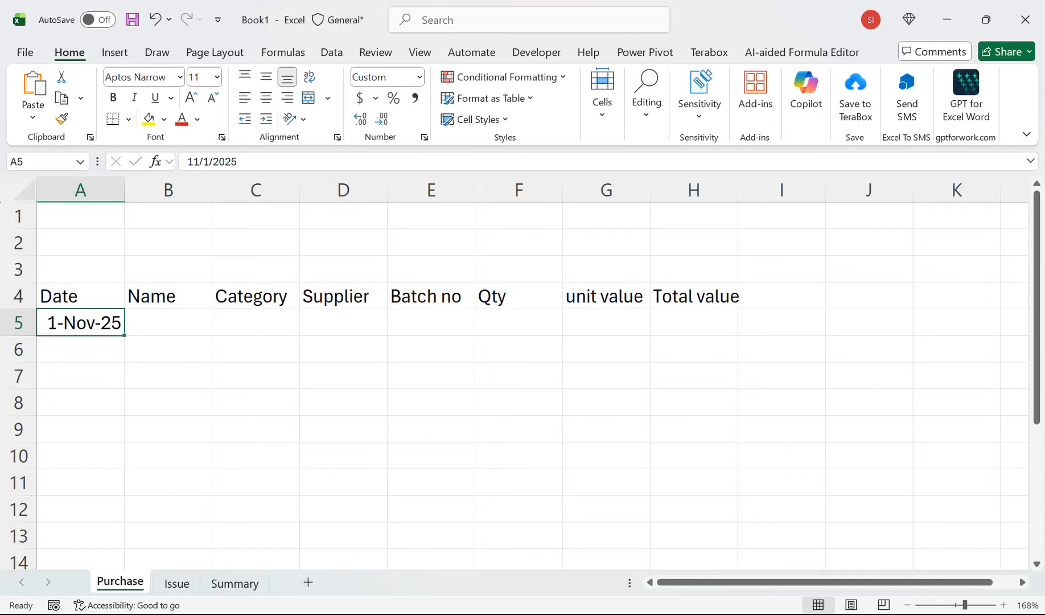
left_click_drag(124, 335, 124, 407)
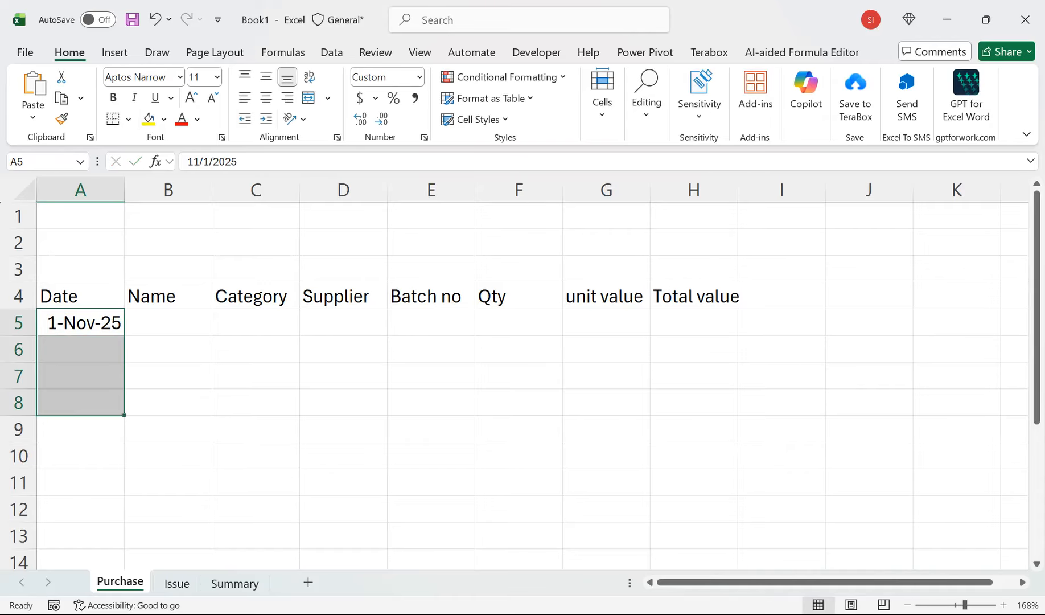
Enter the item names Shampo, Soap and Biscuit in B5:B7
left_click(168, 322)
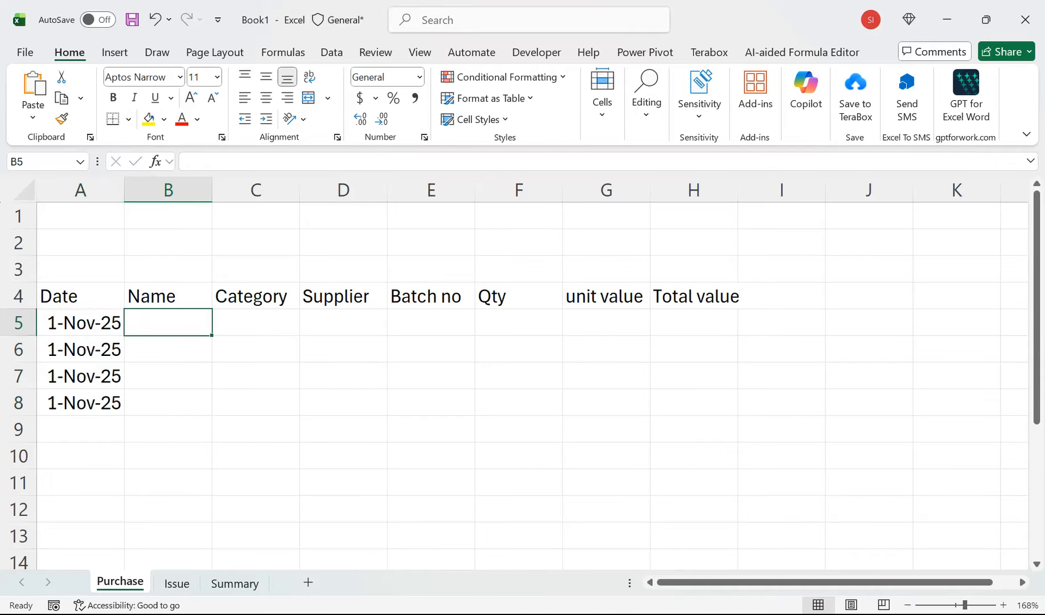
type("Shampo")
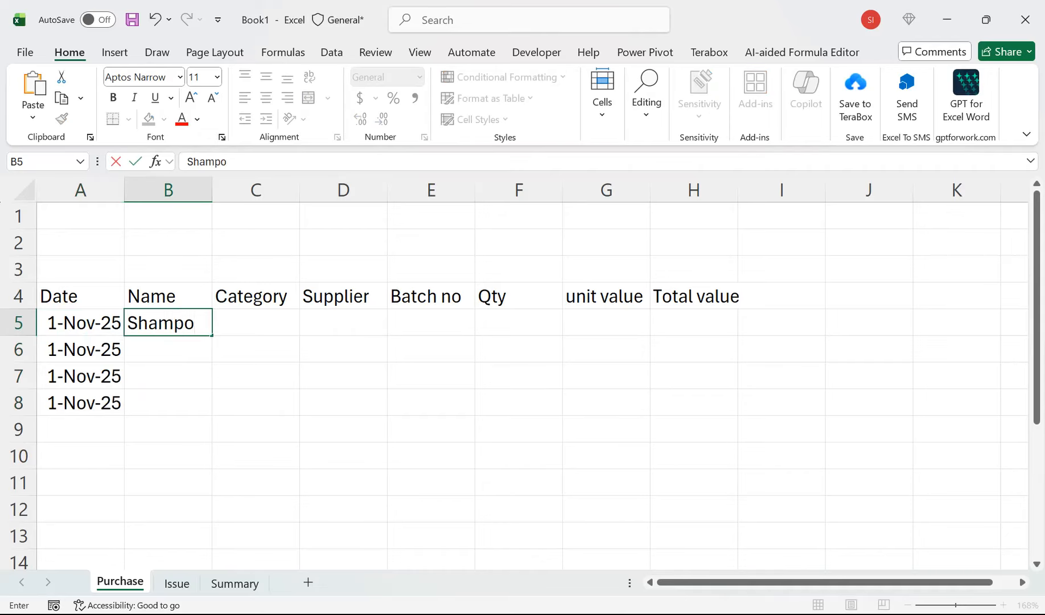
key("Return")
type("Soap")
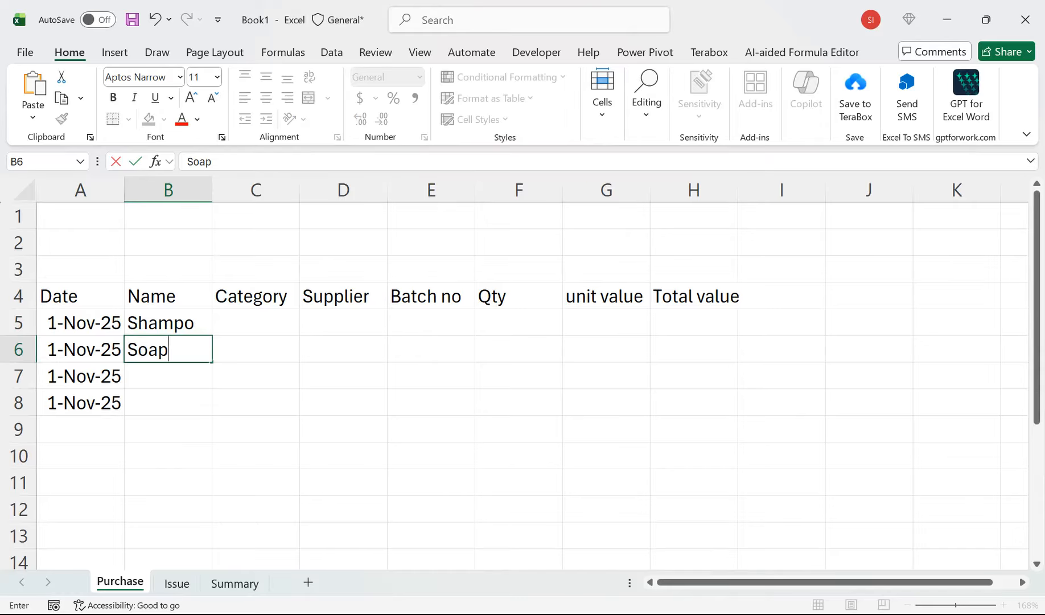
key("Return")
type("Biscui")
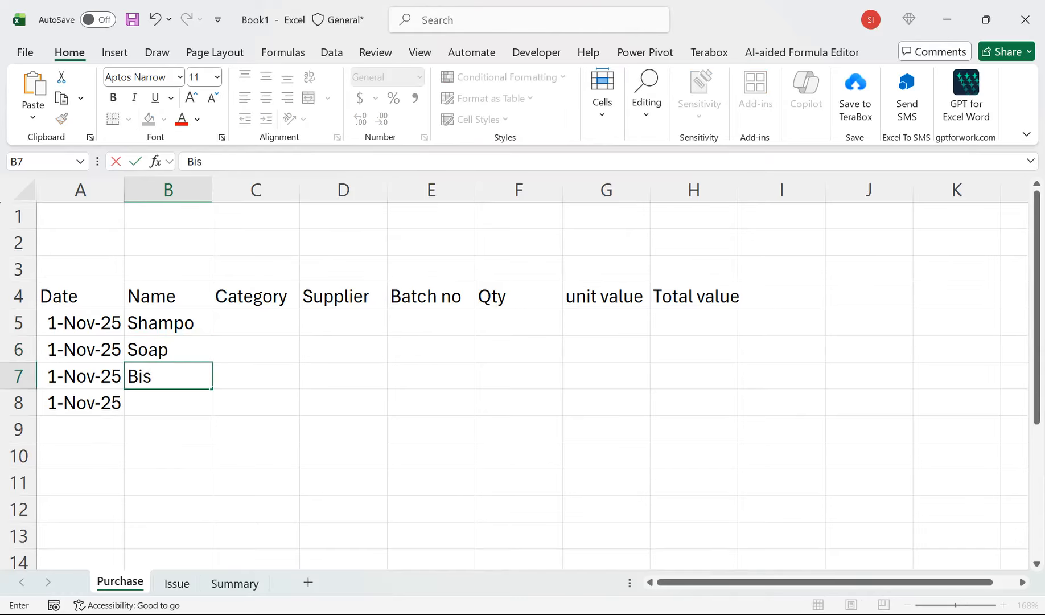
type("t")
key("Return")
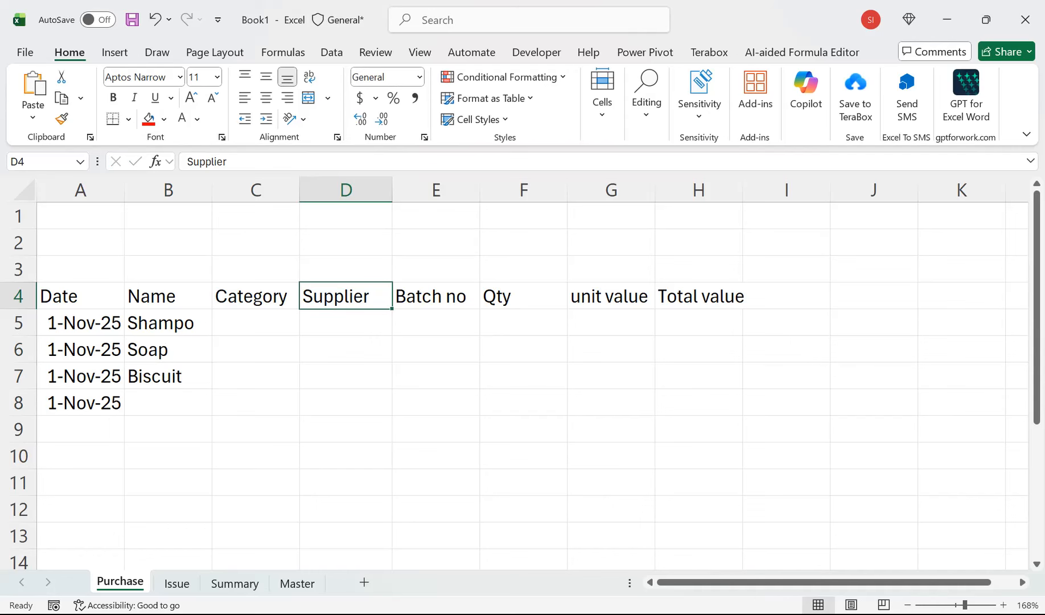
Review the stock list on the Master sheet, then return to the Purchase sheet's header row
left_click(297, 582)
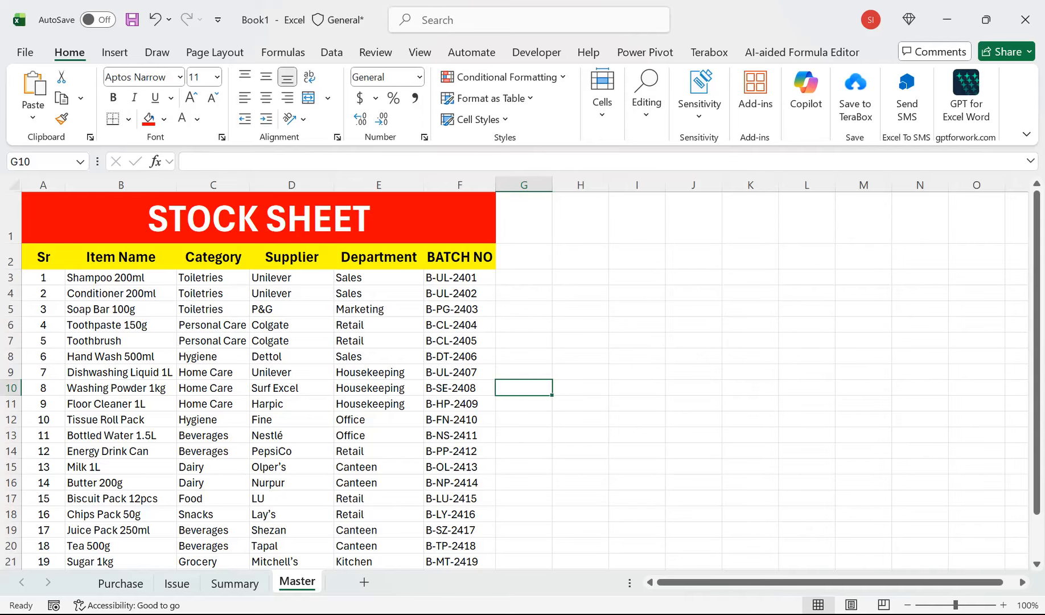
left_click(120, 583)
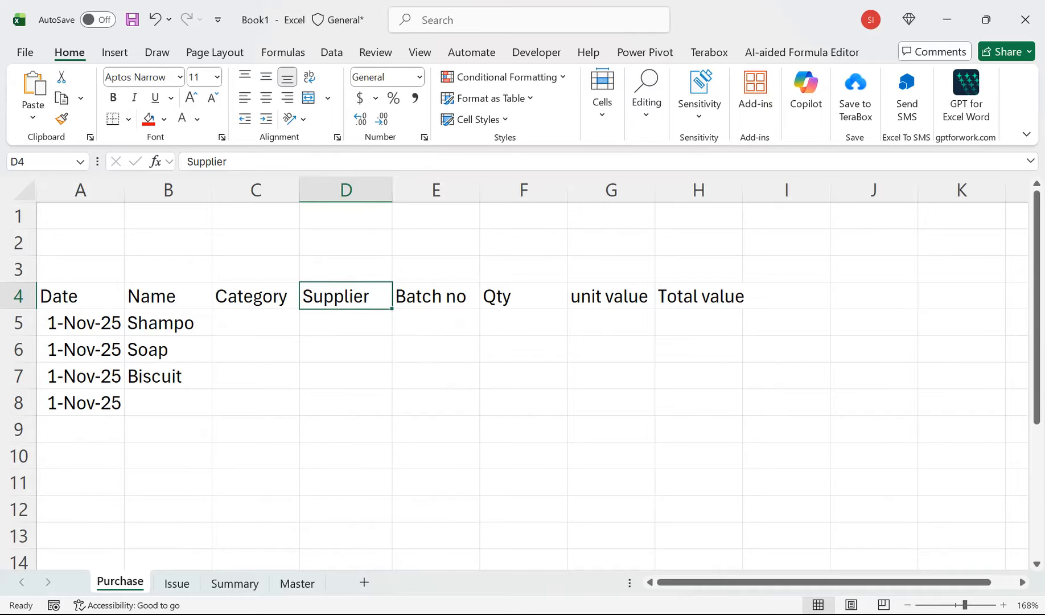
left_click(436, 296)
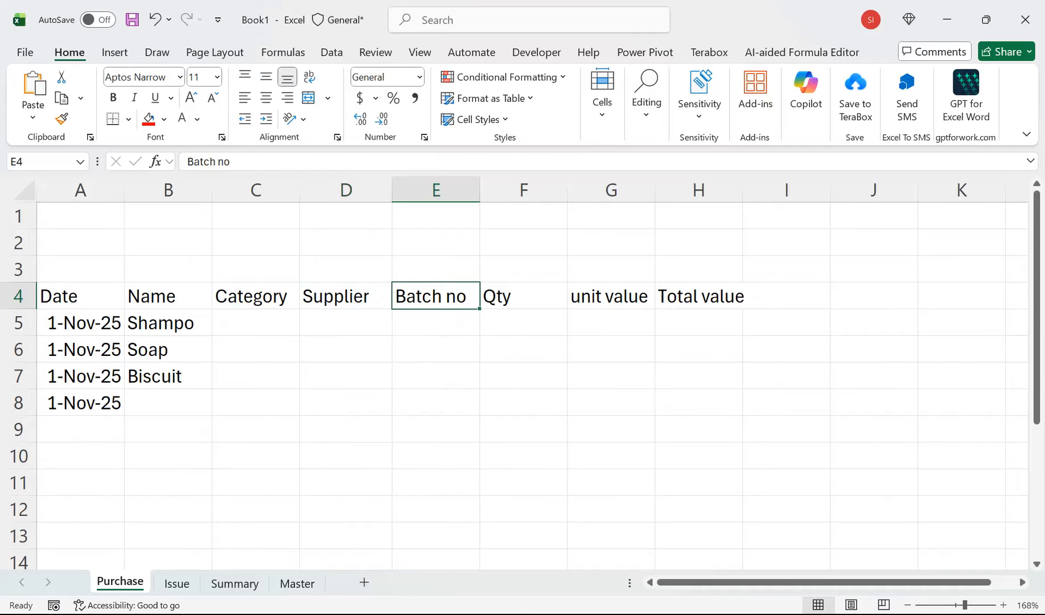
Clear the item names from B5:B8 in the Name column
left_click_drag(168, 323, 168, 405)
key("Delete")
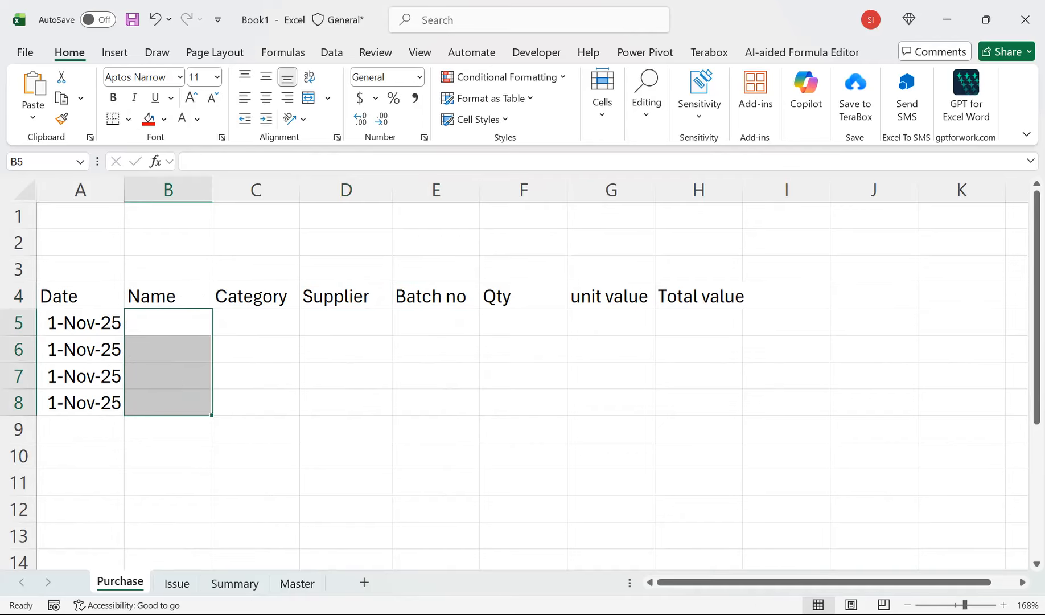
Open data validation for the Name cells B5:B63 and set it to allow a List
mouse_move(168, 322)
left_mouse_down()
mouse_move(168, 559)
mouse_move(171, 515)
left_mouse_up()
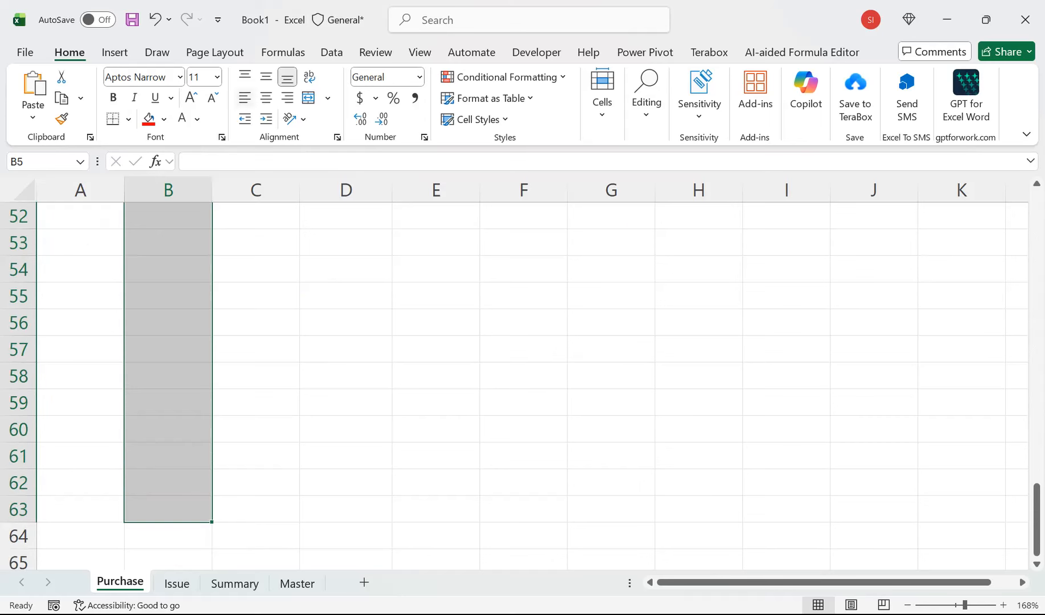
left_click(157, 52)
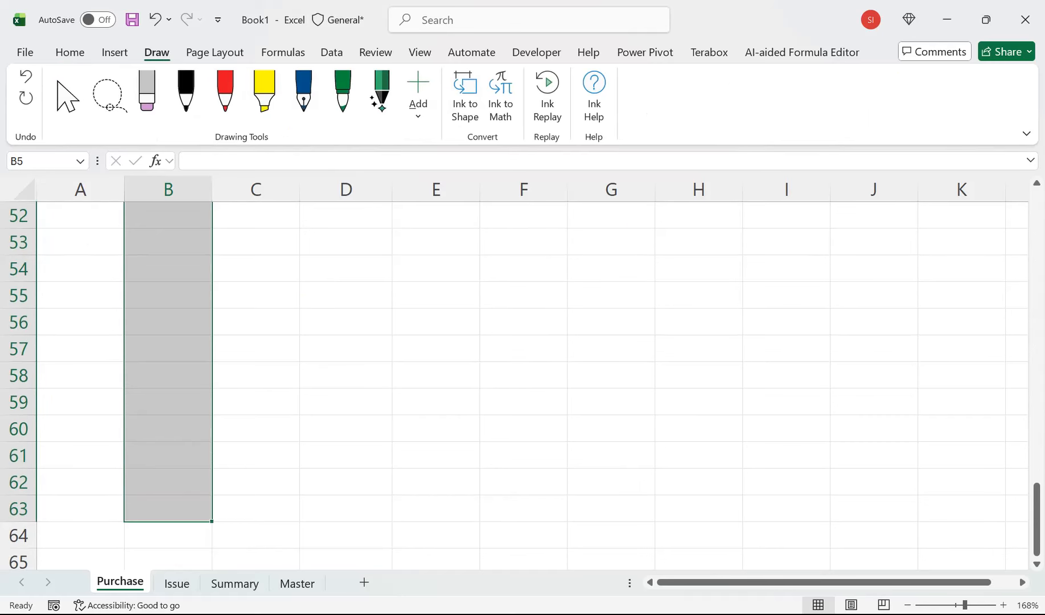
left_click(331, 52)
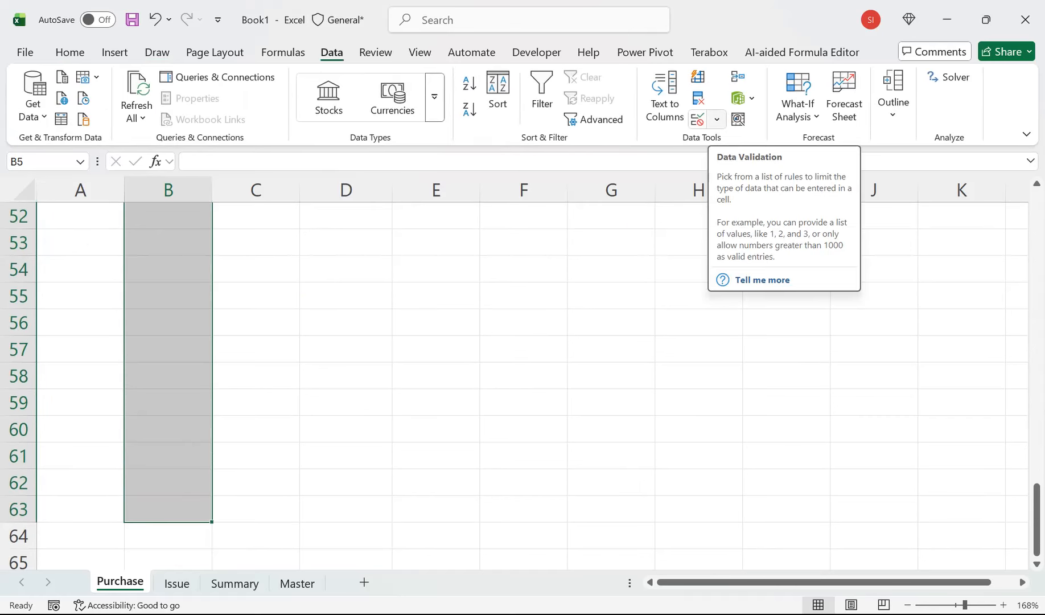
left_click(716, 119)
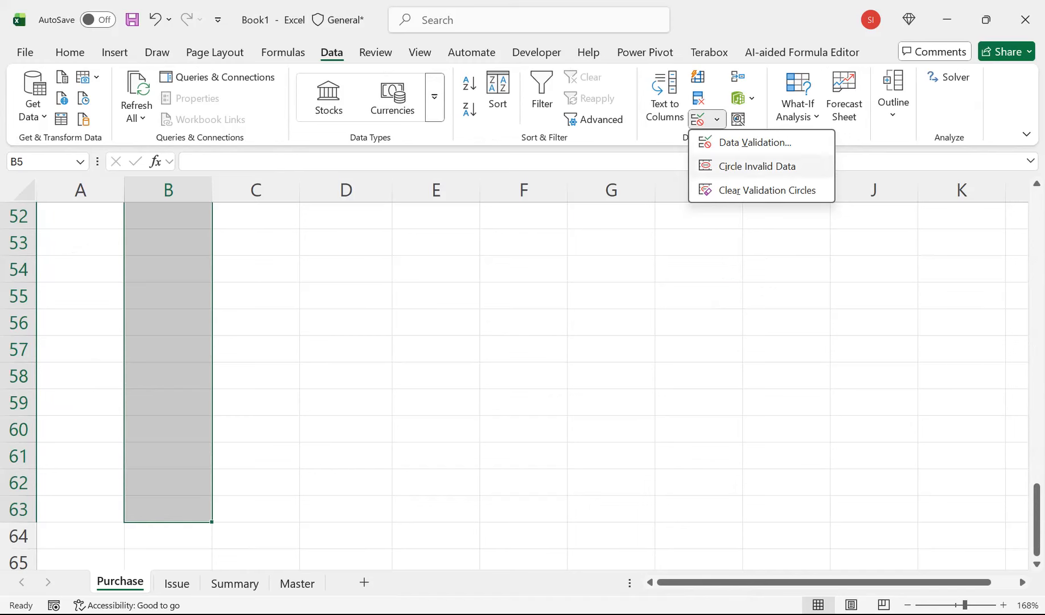
left_click(755, 142)
left_click(501, 202)
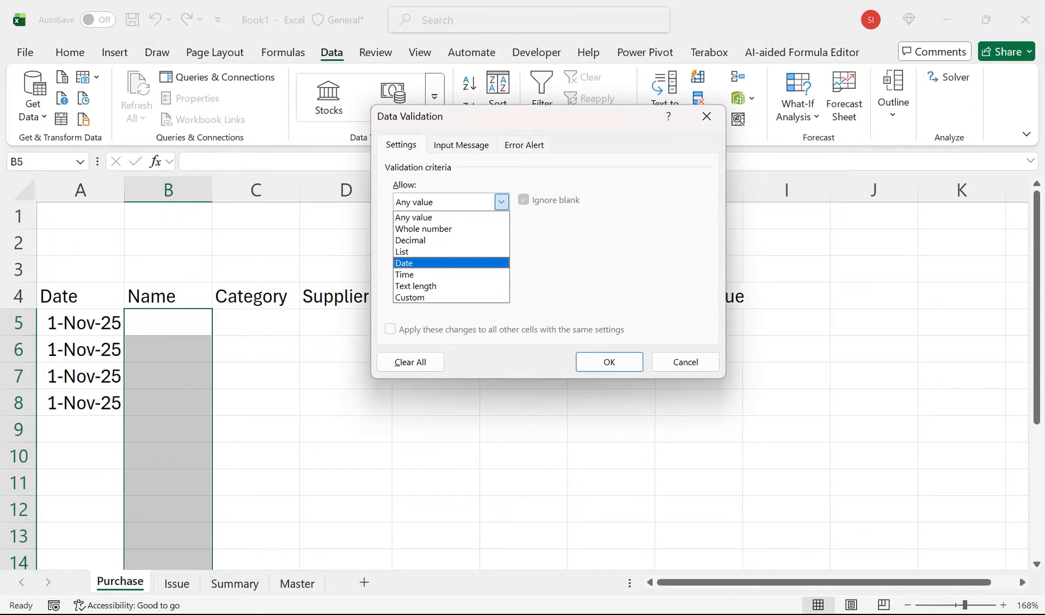
key("Up")
key("Return")
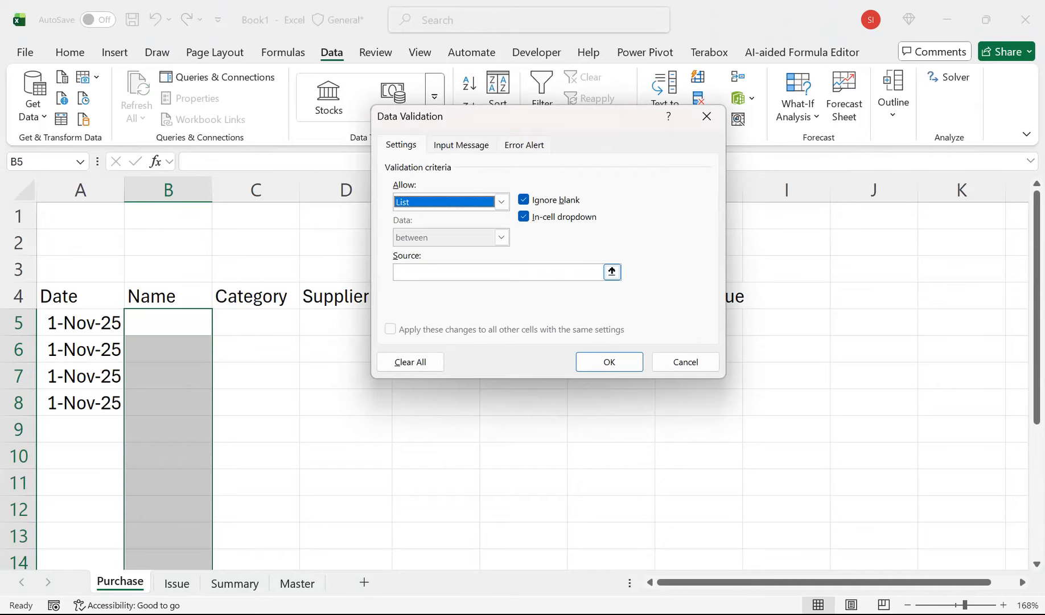
Set the list source to the Master sheet's item names, =Master!$B$3:$B$22, and apply the validation
left_click(296, 583)
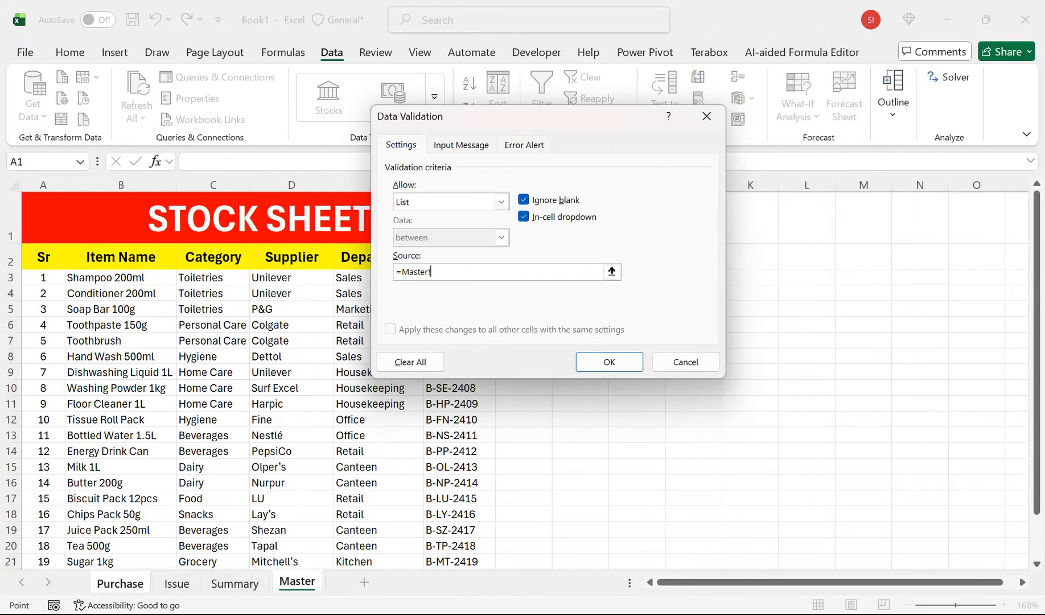
left_click(120, 278)
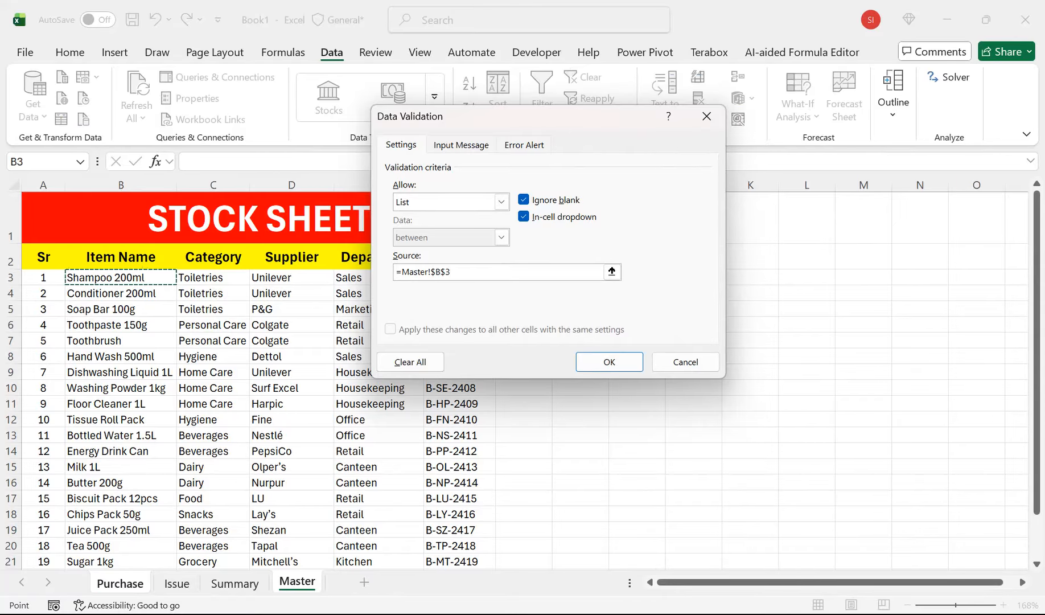
key("ctrl+shift+Down")
key("Return")
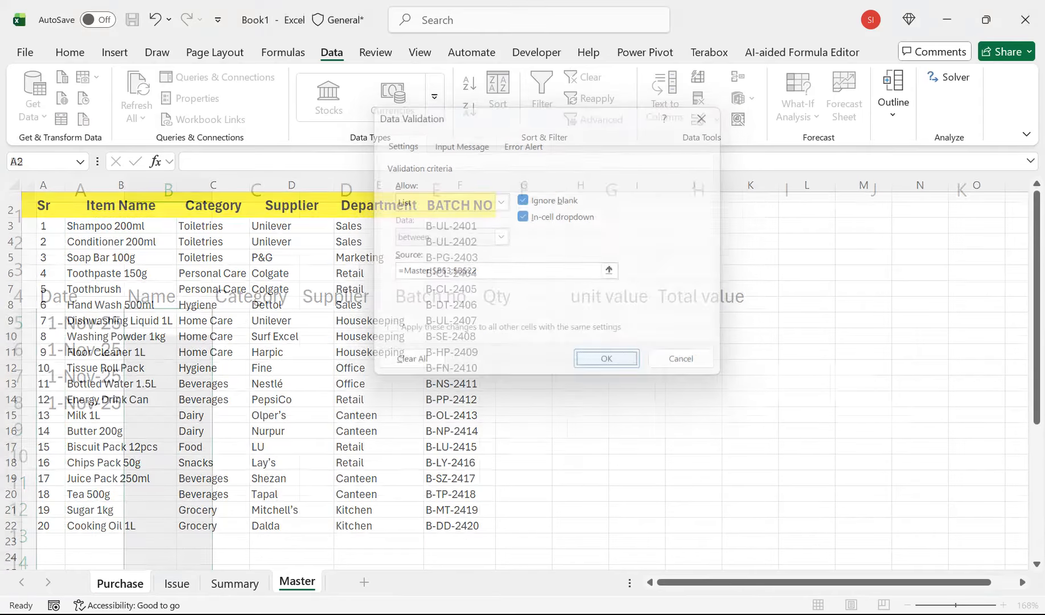
Choose Shampoo 200ml from the dropdown in B5 and autofit the Name column's width
key("alt+Down")
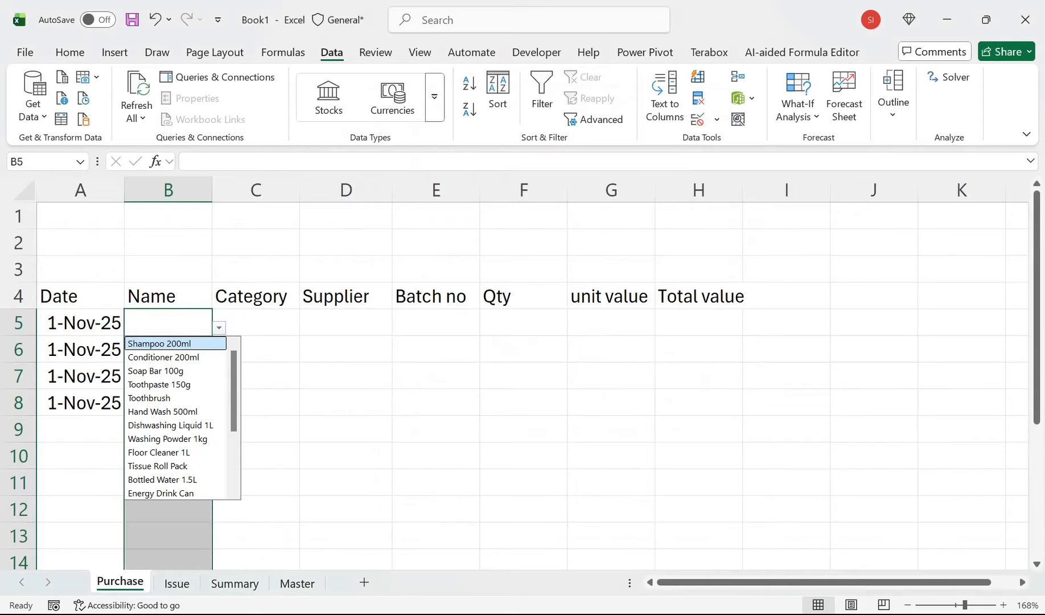
key("Return")
key("Down")
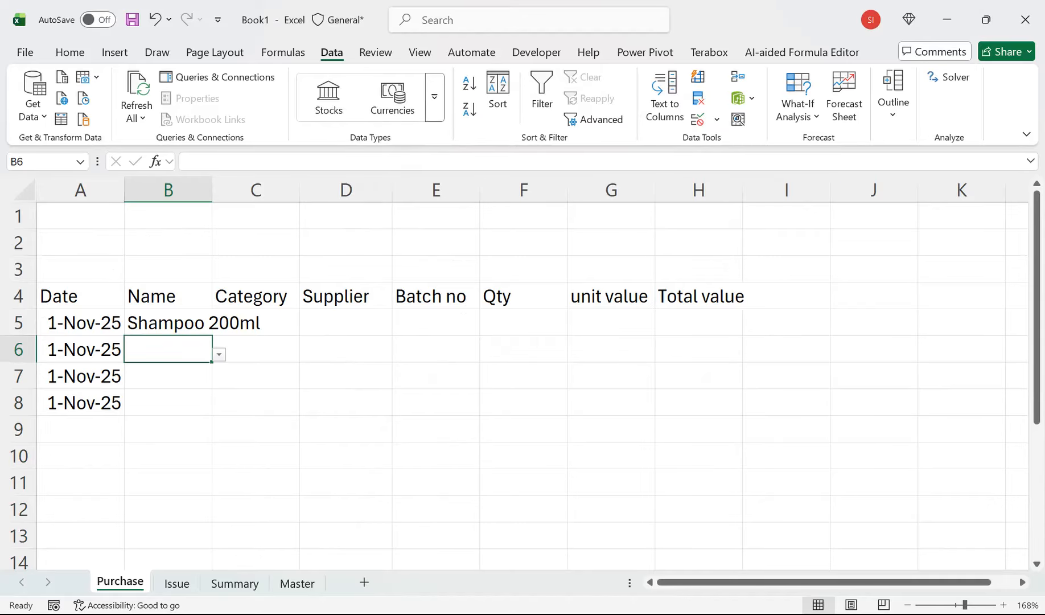
key("alt+h")
key("o")
key("i")
Choose Toothpaste 150g from the item dropdown in B6
key("alt+Down")
key("Down")
key("Down")
key("Down")
key("Return")
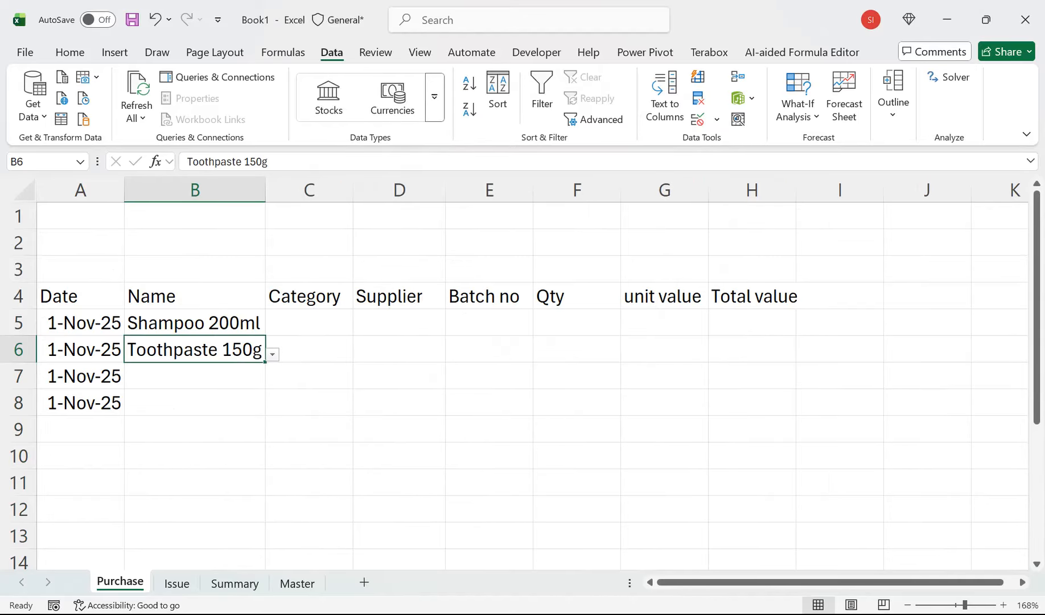
Choose Hand Wash 500ml from the dropdown in B7 and autofit the Name column to it
key("Down")
key("alt+Down")
key("Down")
key("Down")
key("Down")
key("Down")
key("Down")
key("Return")
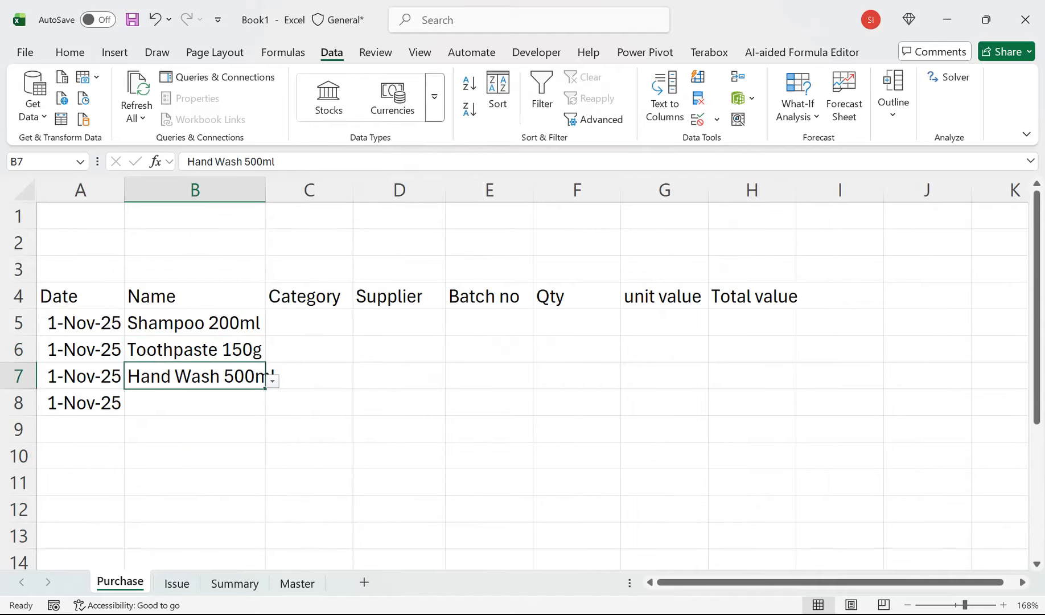
key("Down")
key("alt+h")
key("o")
key("i")
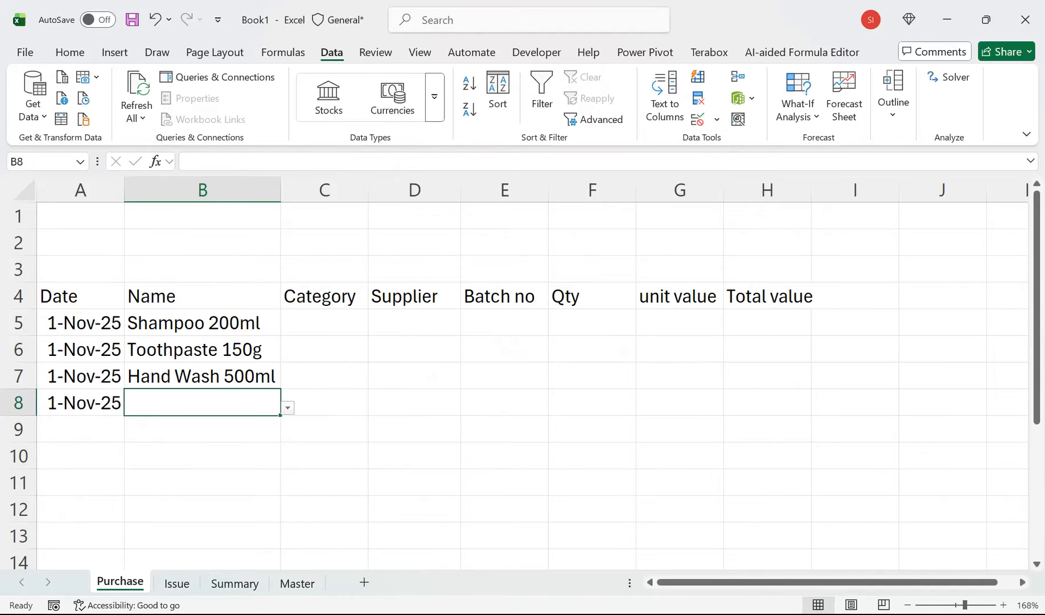
Choose Washing Powder 1kg from the dropdown in B8 and autofit the Name column to the longest entry
key("alt+Down")
key("Down")
key("Down")
key("Down")
key("Down")
key("Down")
key("Down")
key("Down")
key("Return")
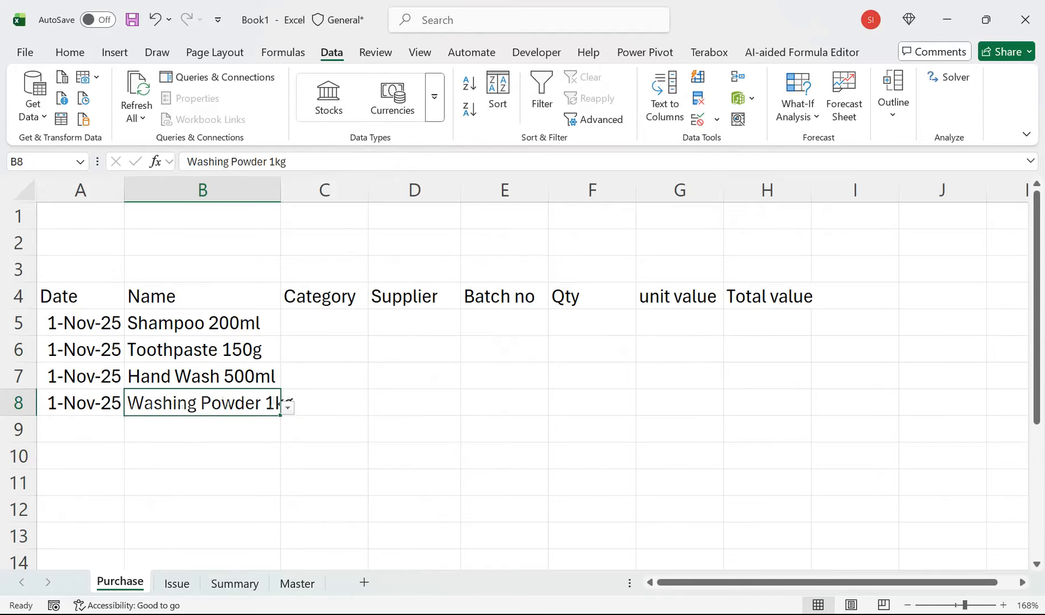
left_click_drag(281, 190, 279, 190)
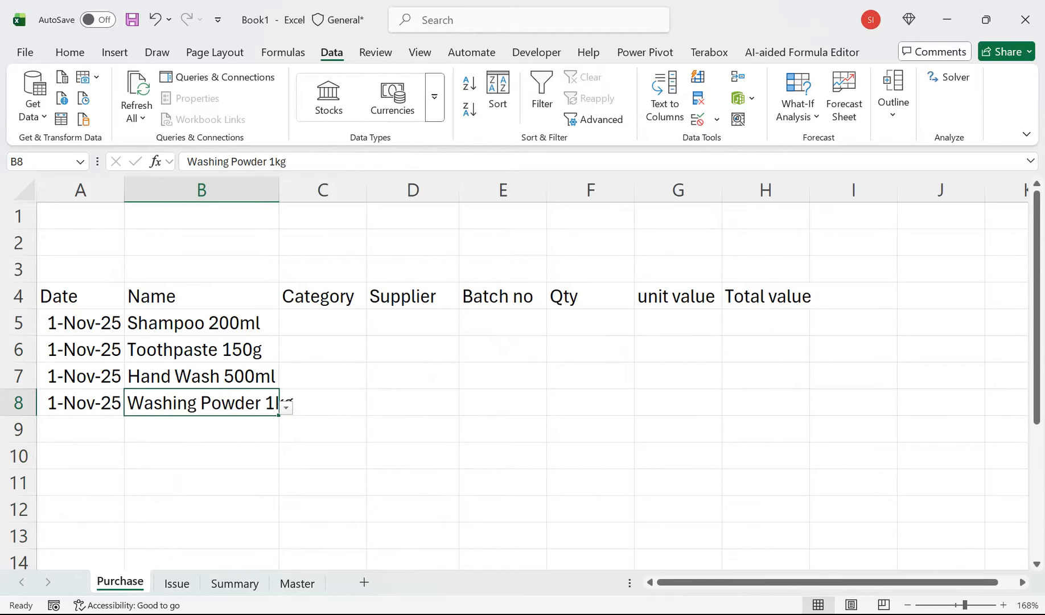
double_click(279, 189)
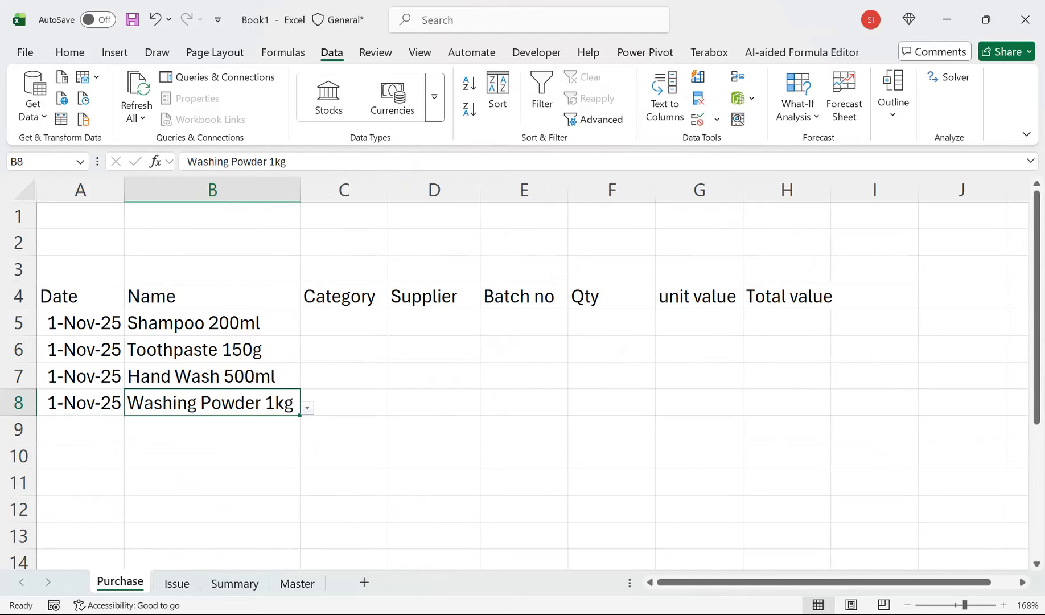
left_click(344, 322)
type("=VLOOKUP(")
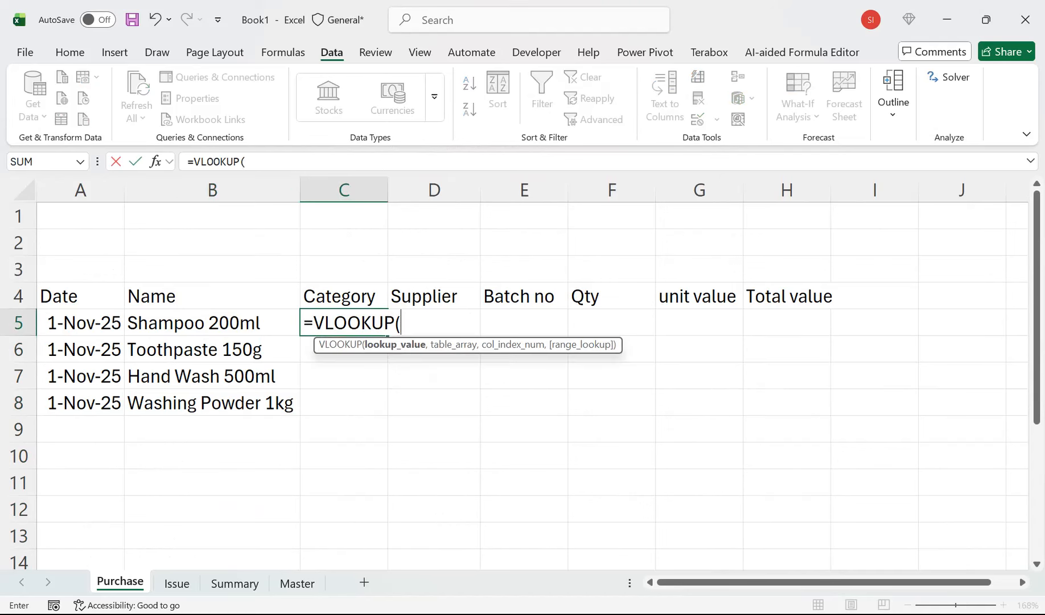
left_click(314, 322)
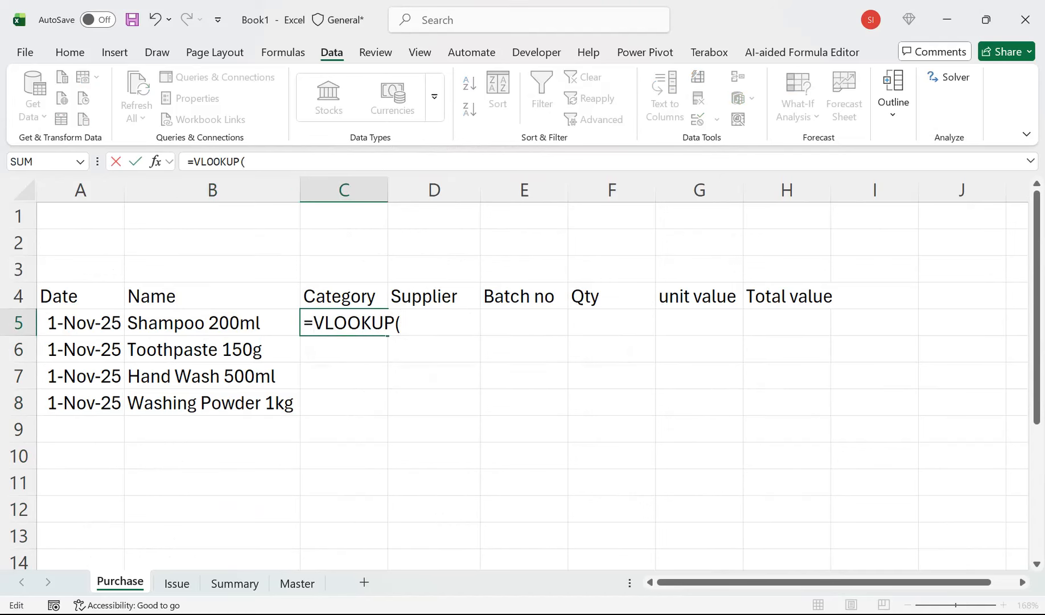
type("IF")
key("Down")
key("Tab")
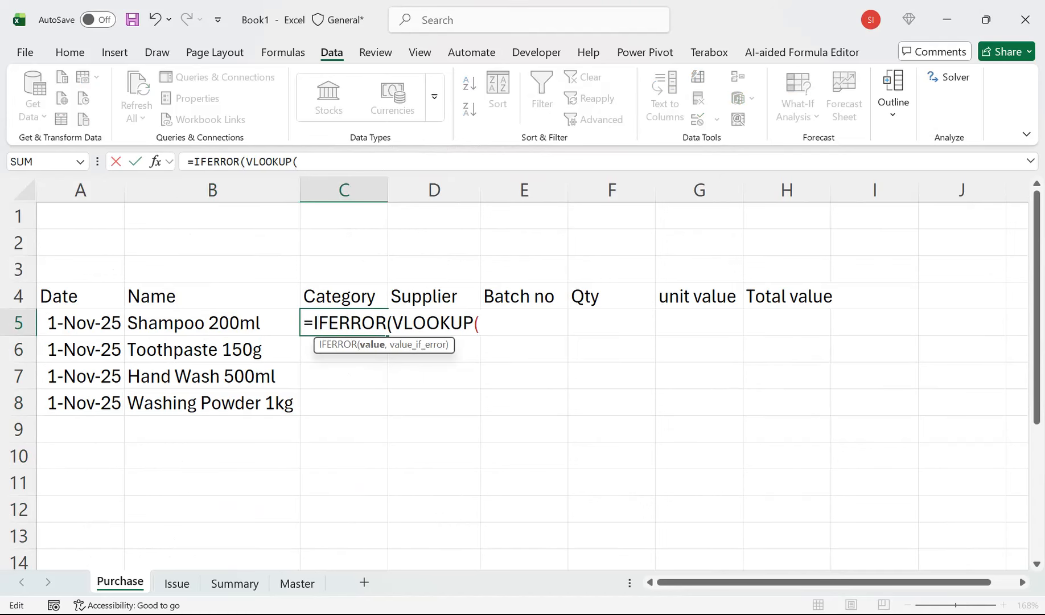
left_click(212, 322)
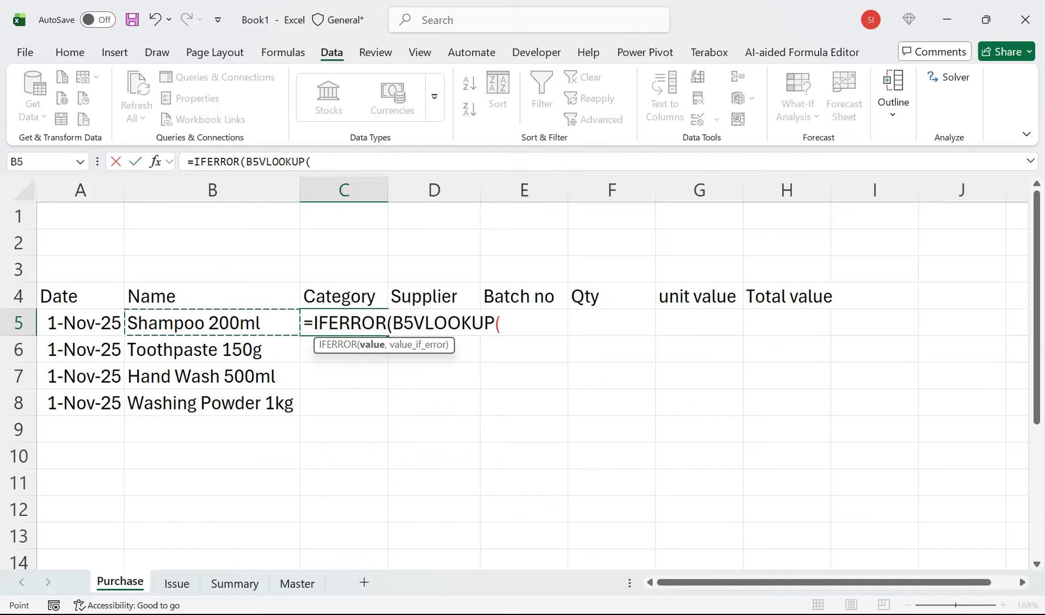
type(",")
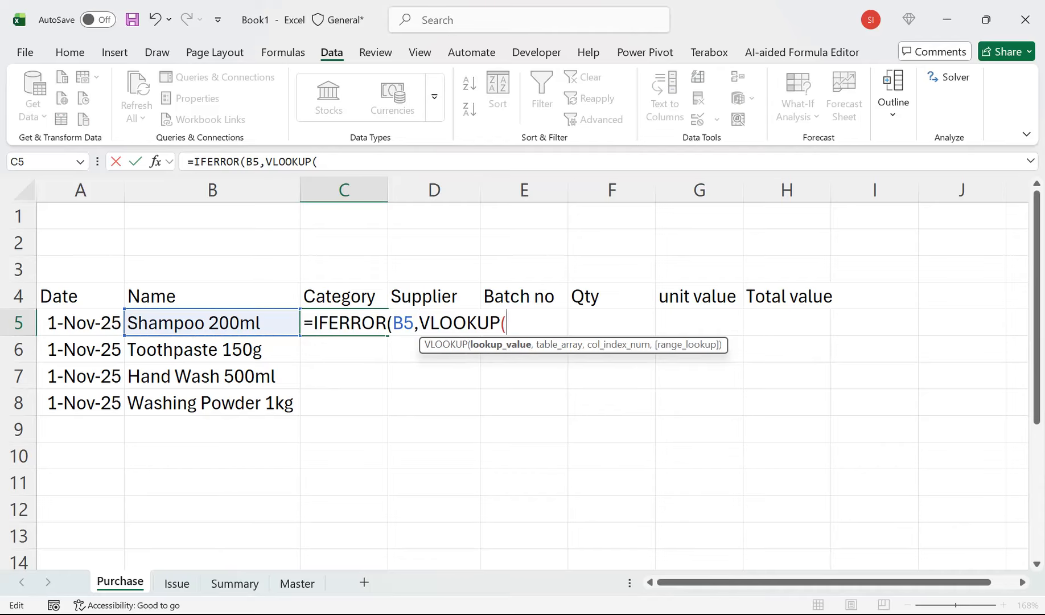
key("shift+Left")
key("shift+Left")
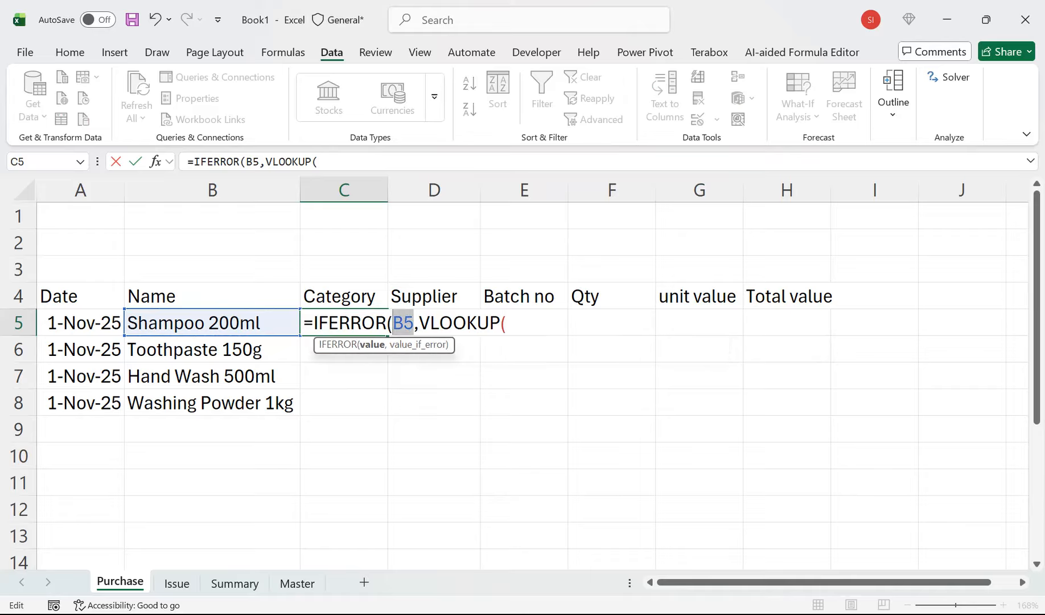
key("BackSpace")
key("BackSpace")
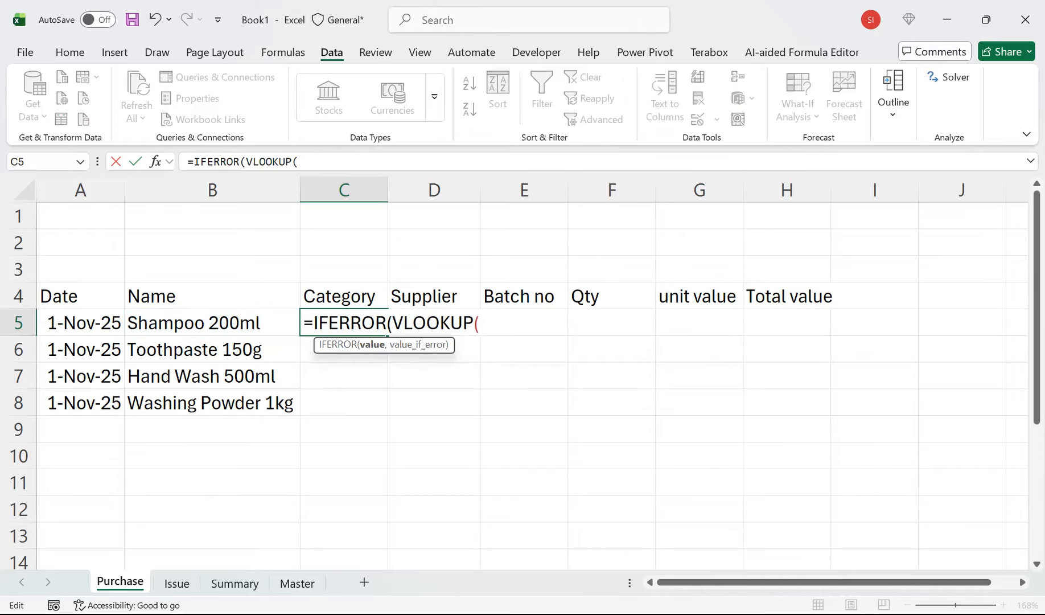
left_click(478, 323)
left_click(212, 323)
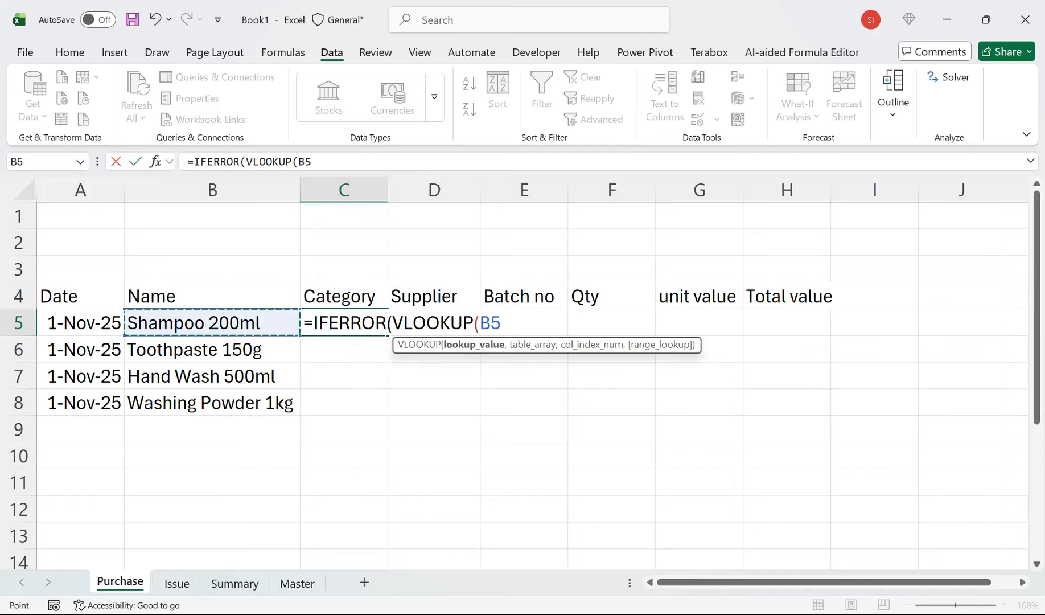
type(",")
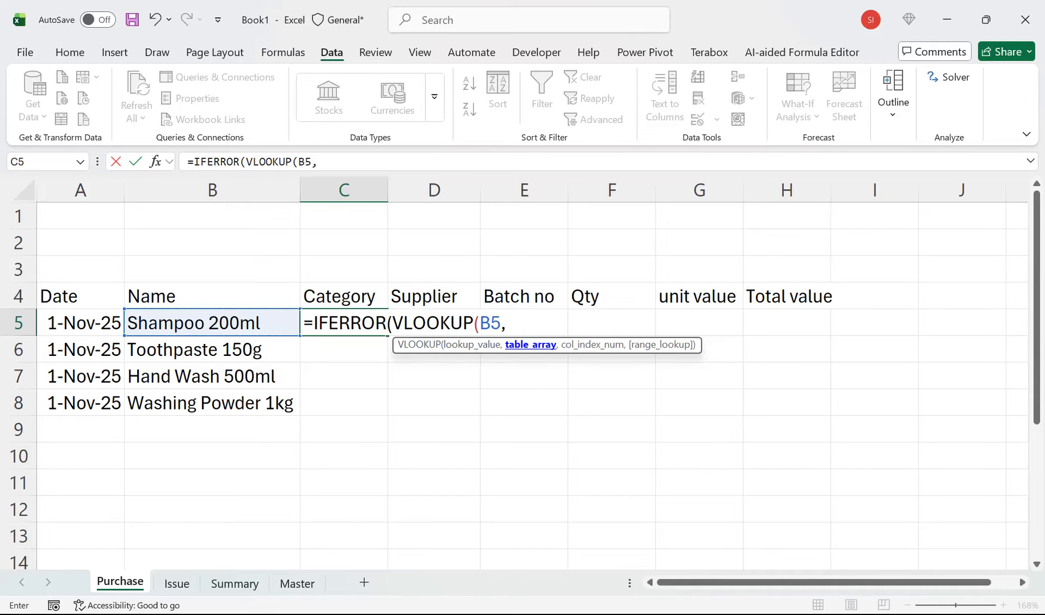
key("ctrl+Page_Down")
key("ctrl+Page_Down")
key("ctrl+Page_Down")
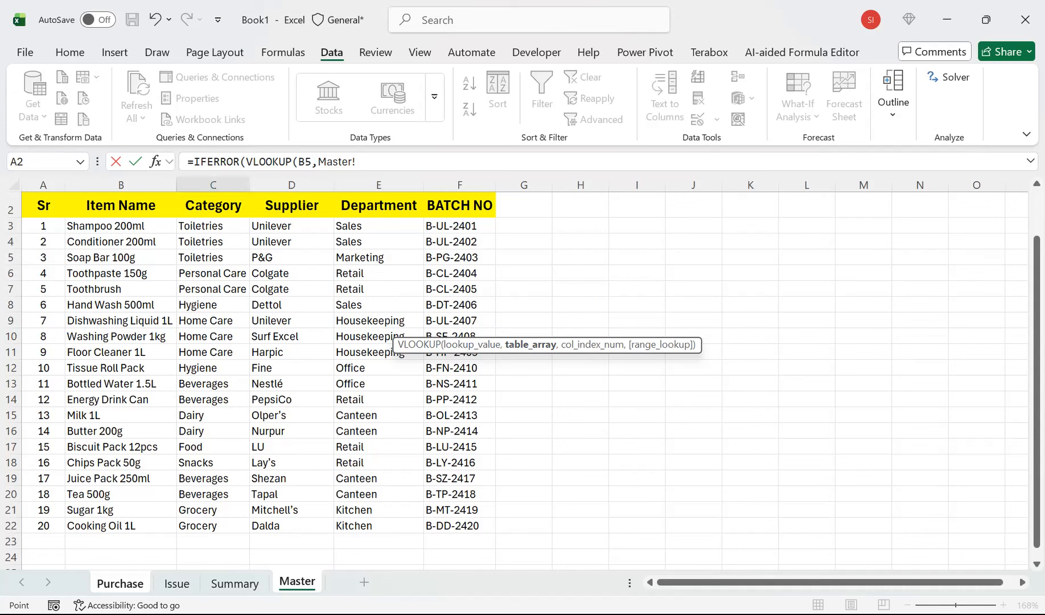
left_click_drag(364, 162, 183, 164)
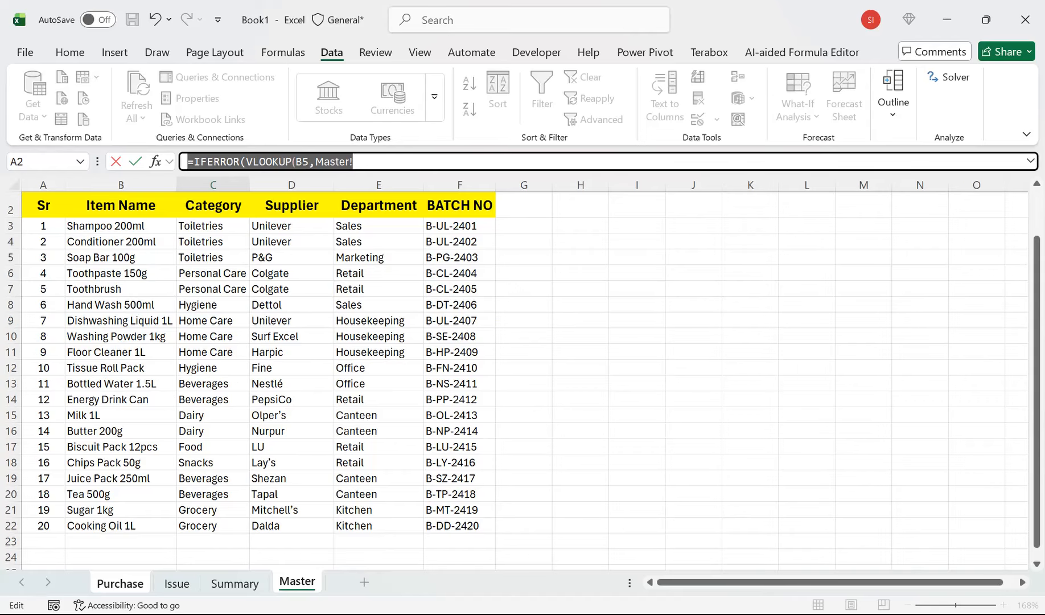
key("BackSpace")
left_click(344, 322)
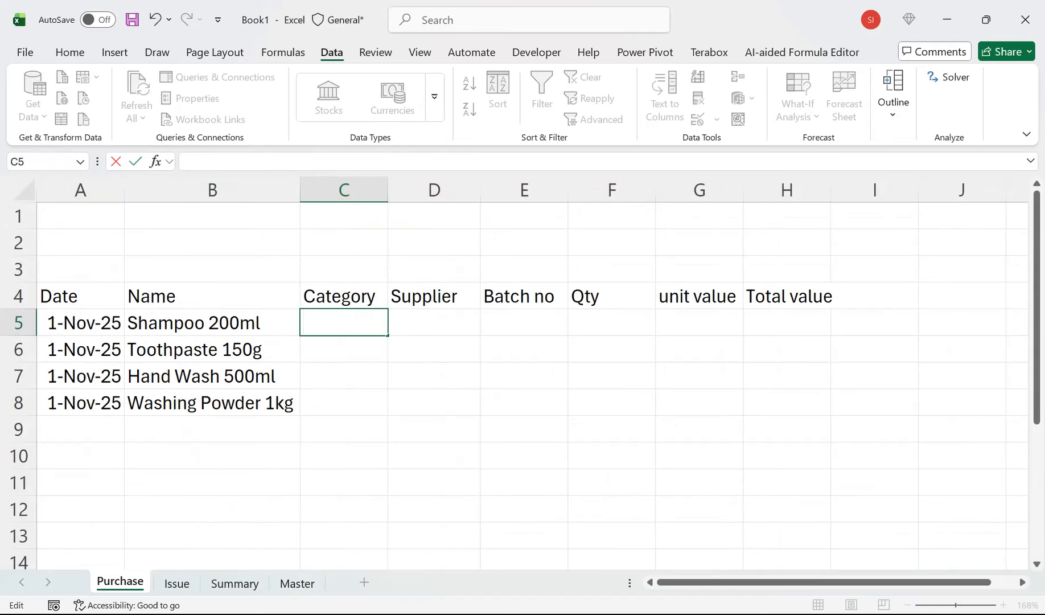
left_click(434, 323)
Convert the Master sheet's stock list A2:F22 into a table with headers and apply the plain first style of the Light group
left_click(297, 582)
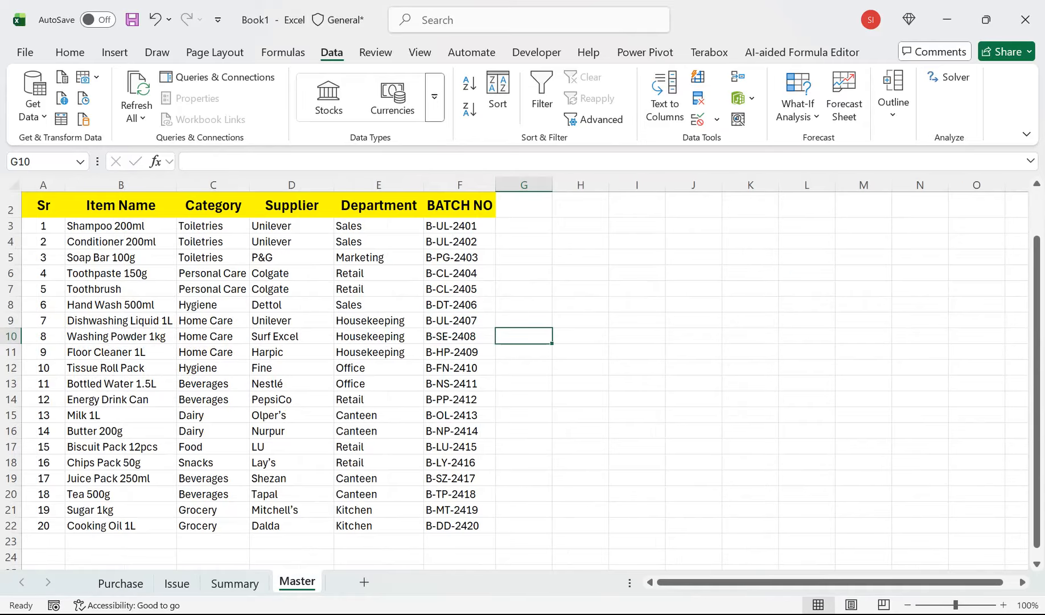
mouse_move(43, 206)
left_mouse_down()
mouse_move(43, 196)
mouse_move(43, 204)
left_mouse_up()
left_click(44, 257)
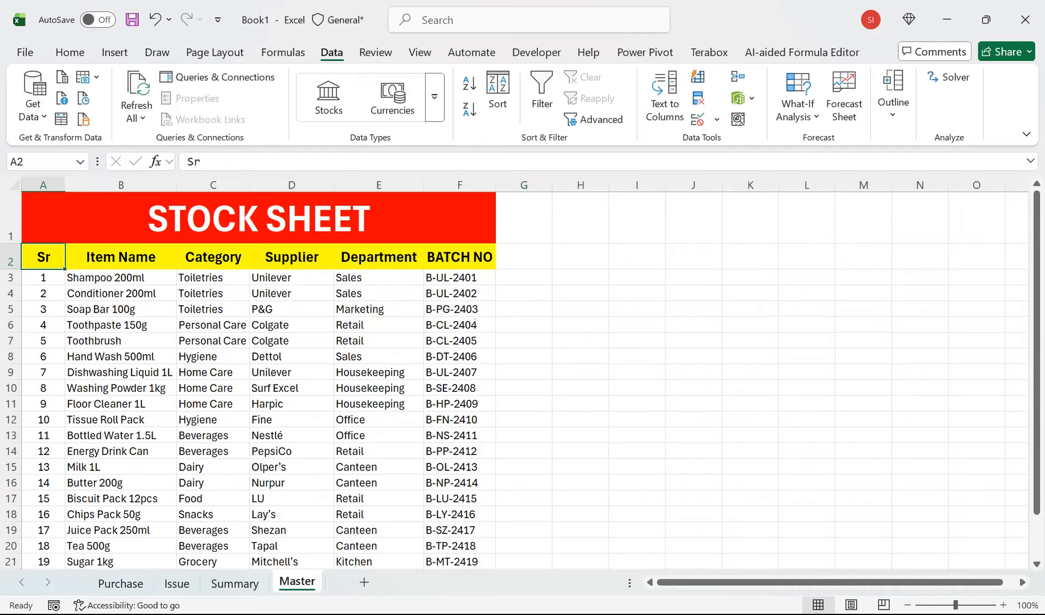
key("ctrl+shift+End")
key("ctrl+t")
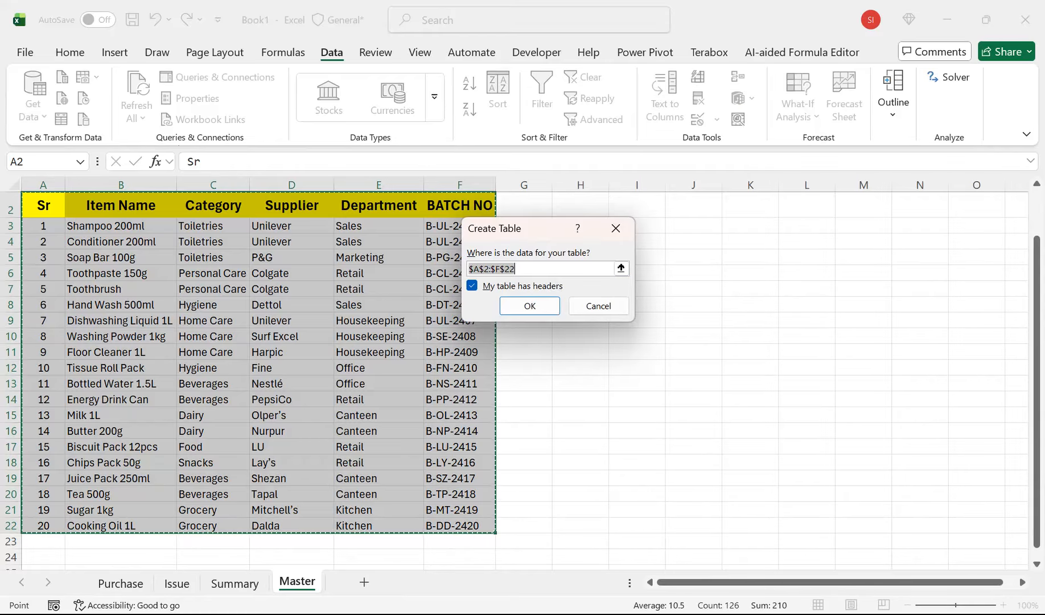
key("Return")
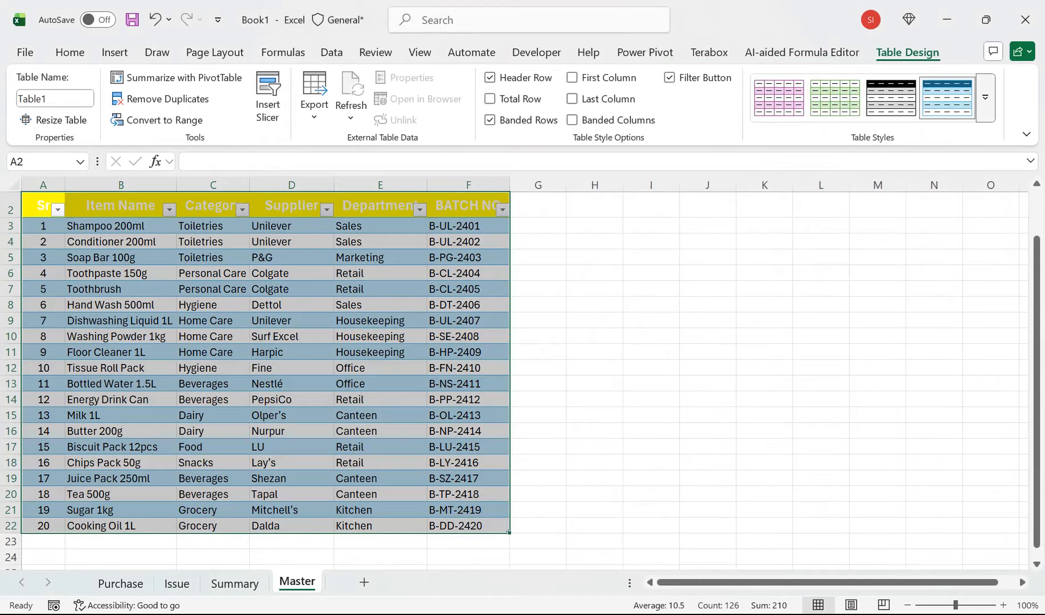
left_click(985, 97)
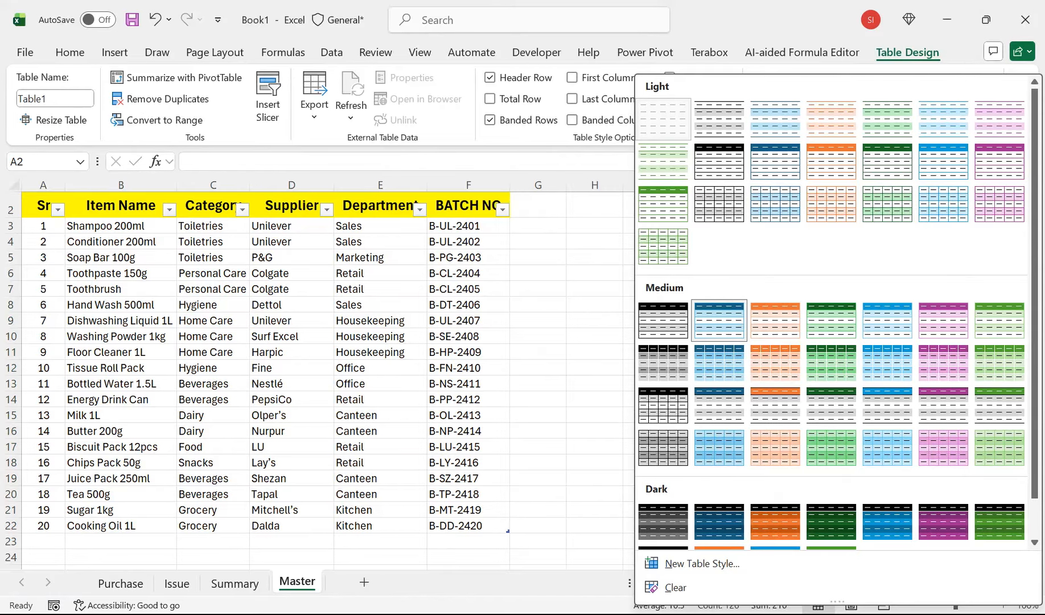
left_click(663, 118)
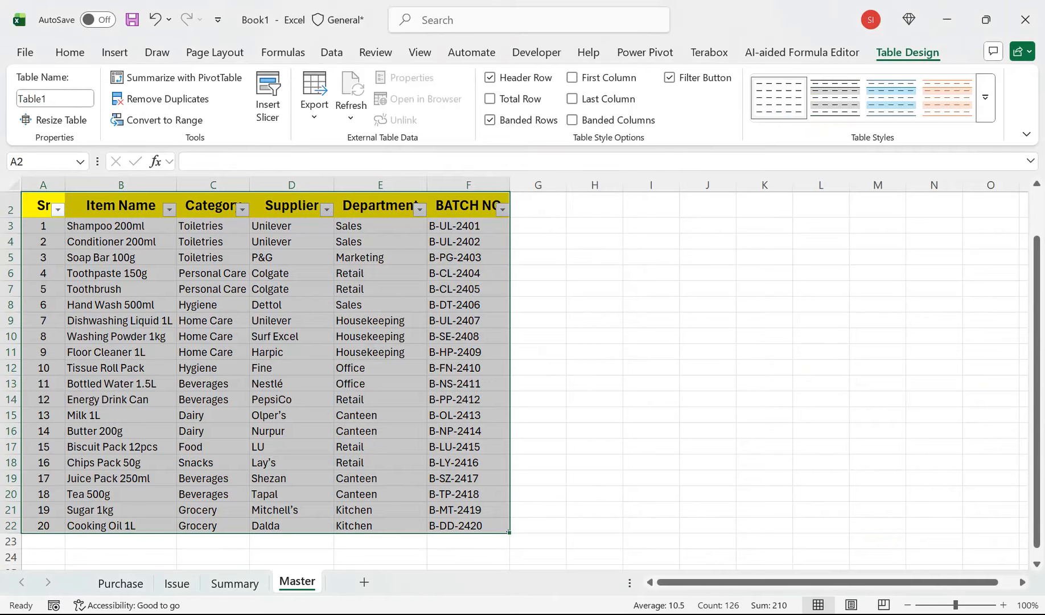
Rename the Master sheet's stock table as Data
left_click_drag(1036, 285, 1037, 239)
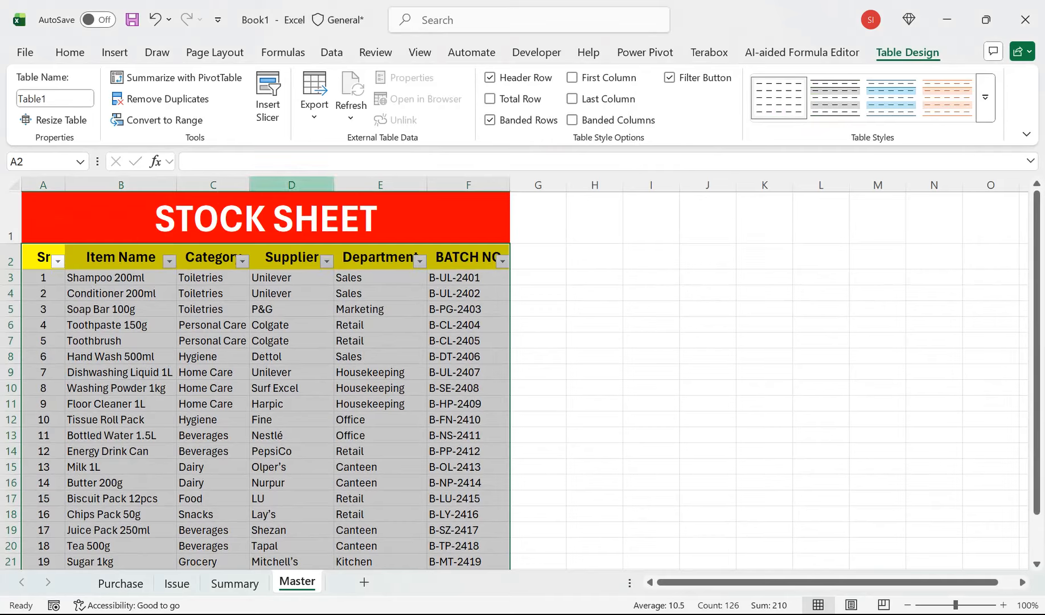
left_click(54, 98)
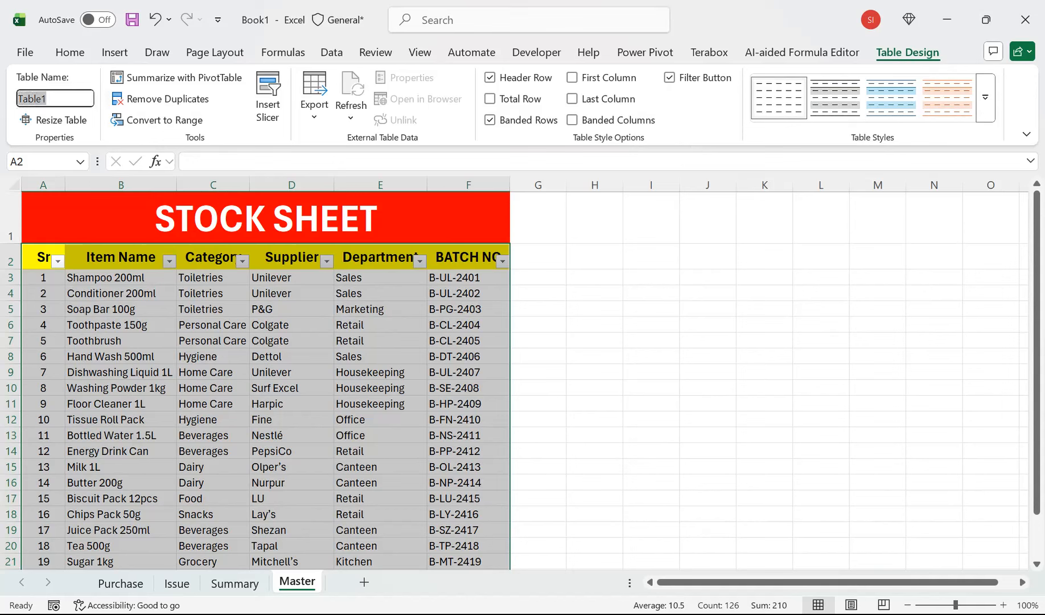
type("dATA")
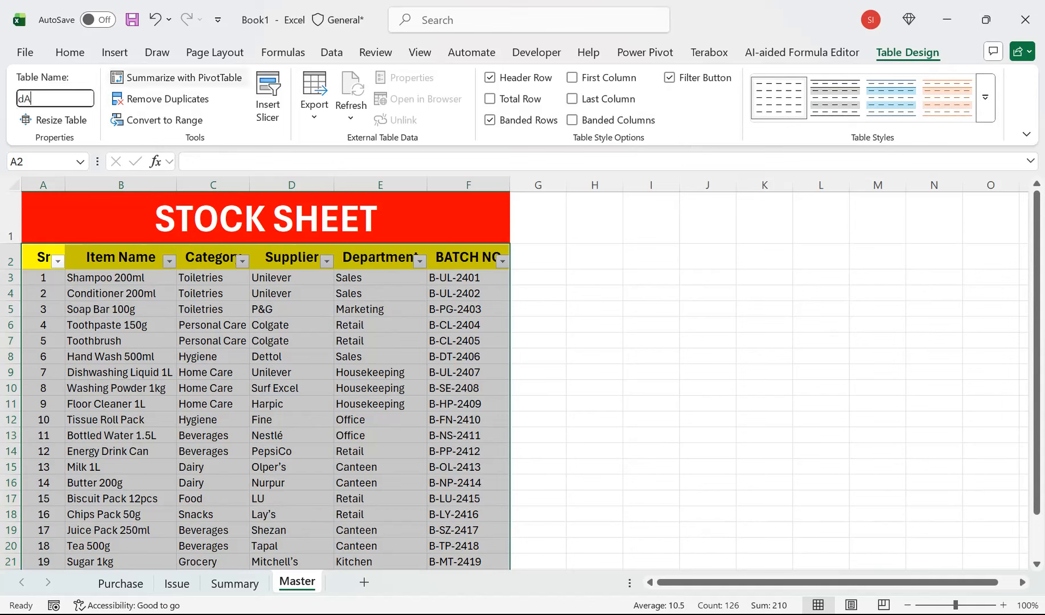
key("BackSpace")
key("BackSpace")
key("BackSpace")
key("BackSpace")
type("Data")
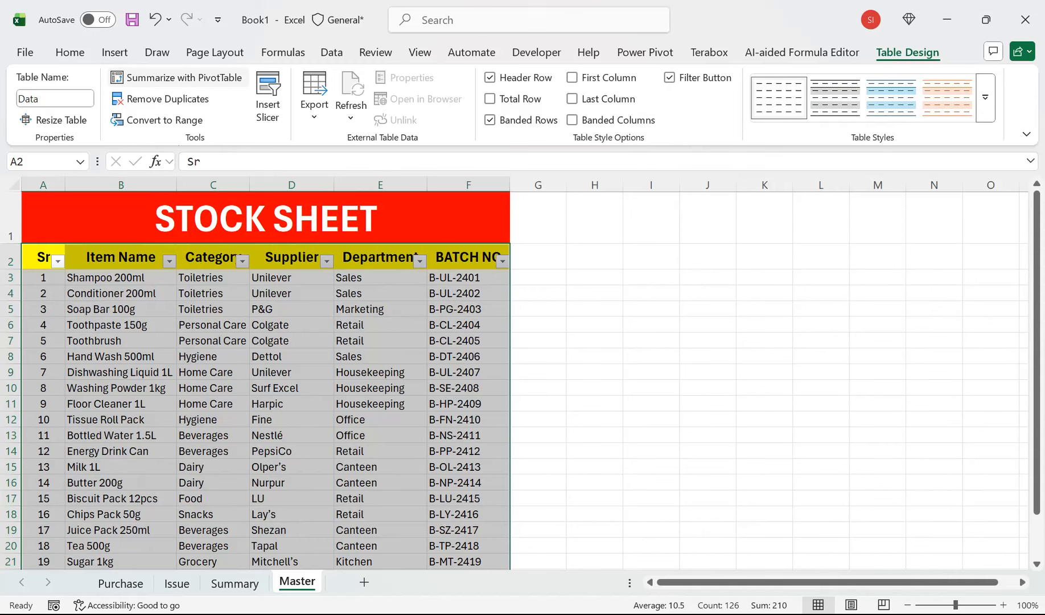
left_click(121, 356)
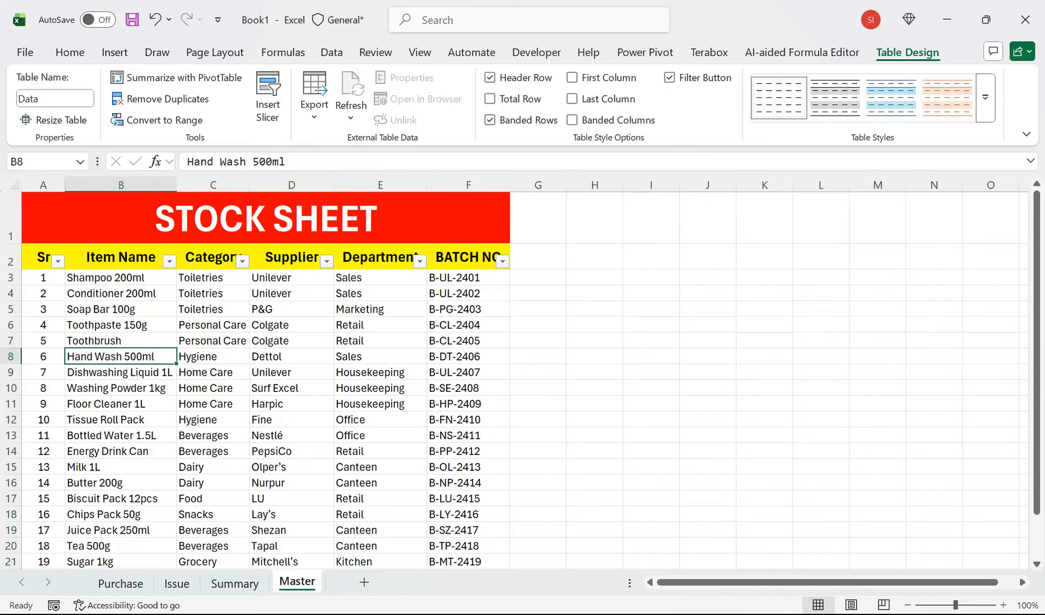
On the Purchase sheet, start an IFERROR-wrapped VLOOKUP in C5 that looks up B5 in the Data table
left_click(120, 583)
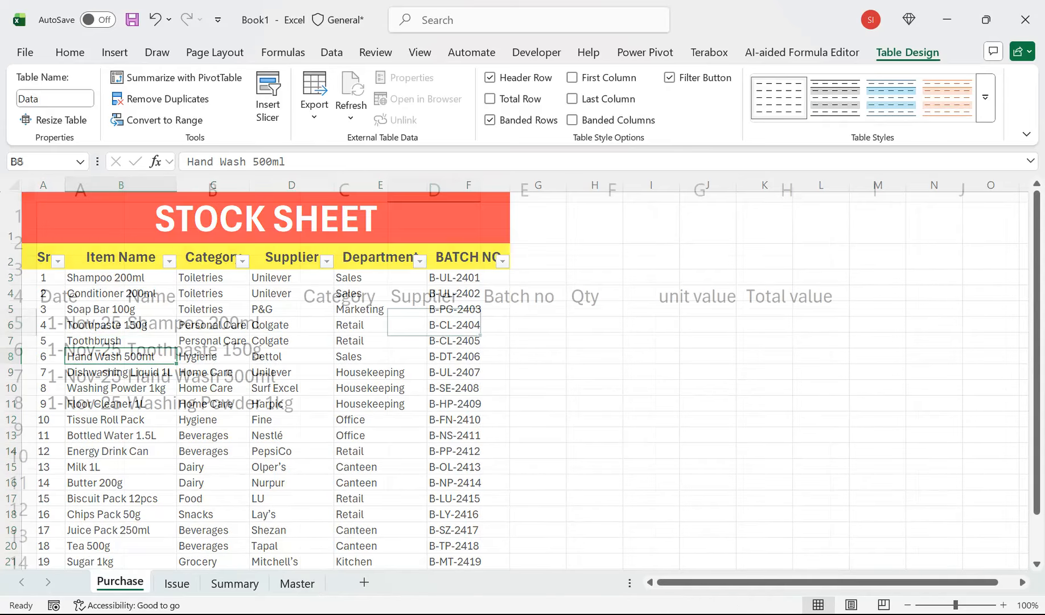
type("=if")
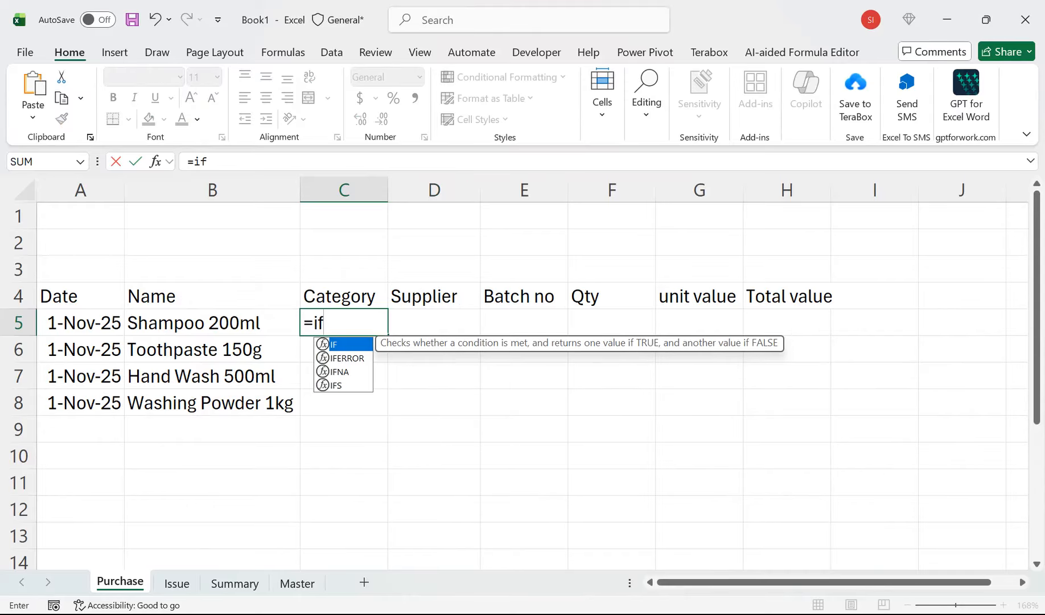
key("Down")
key("Tab")
type("vl")
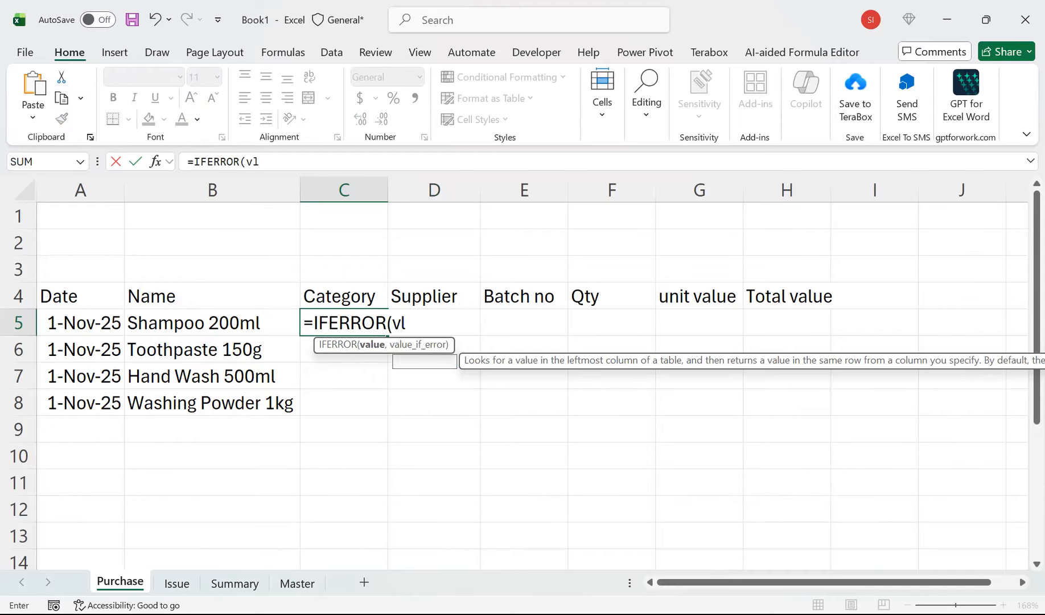
key("Tab")
key("Left")
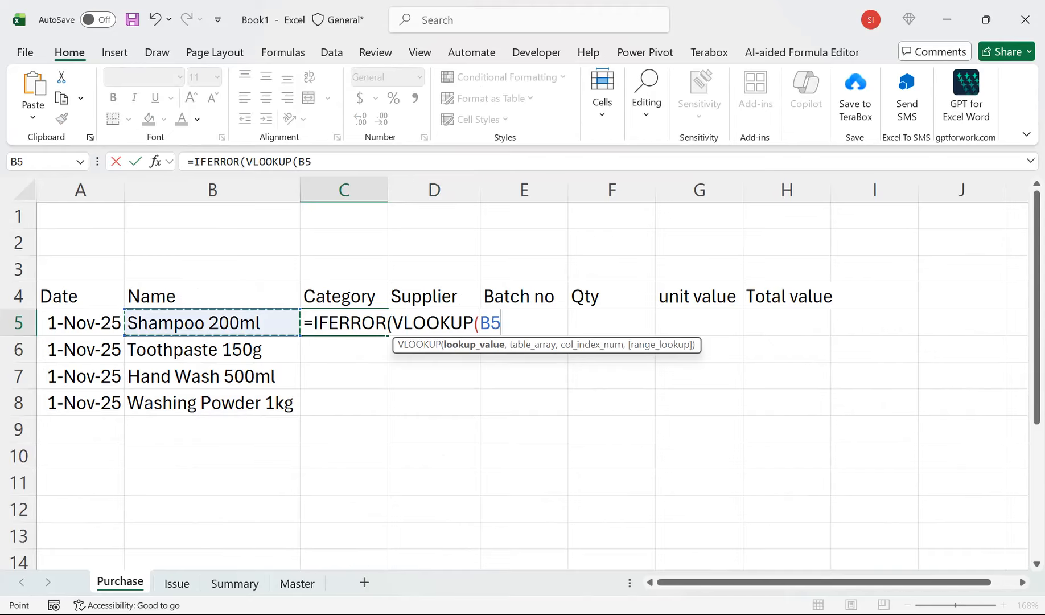
type(",dat")
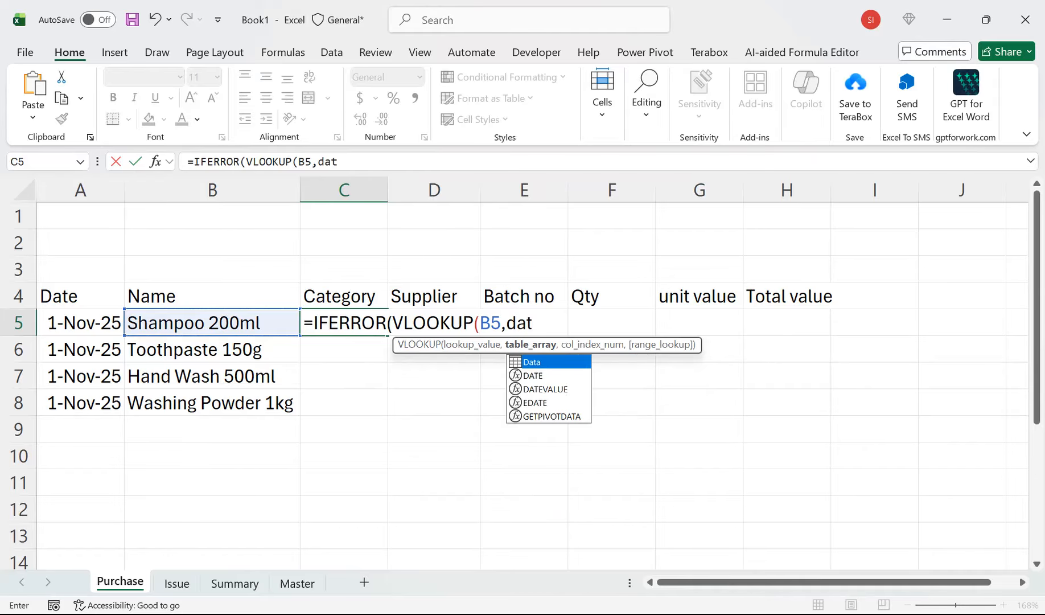
key("Tab")
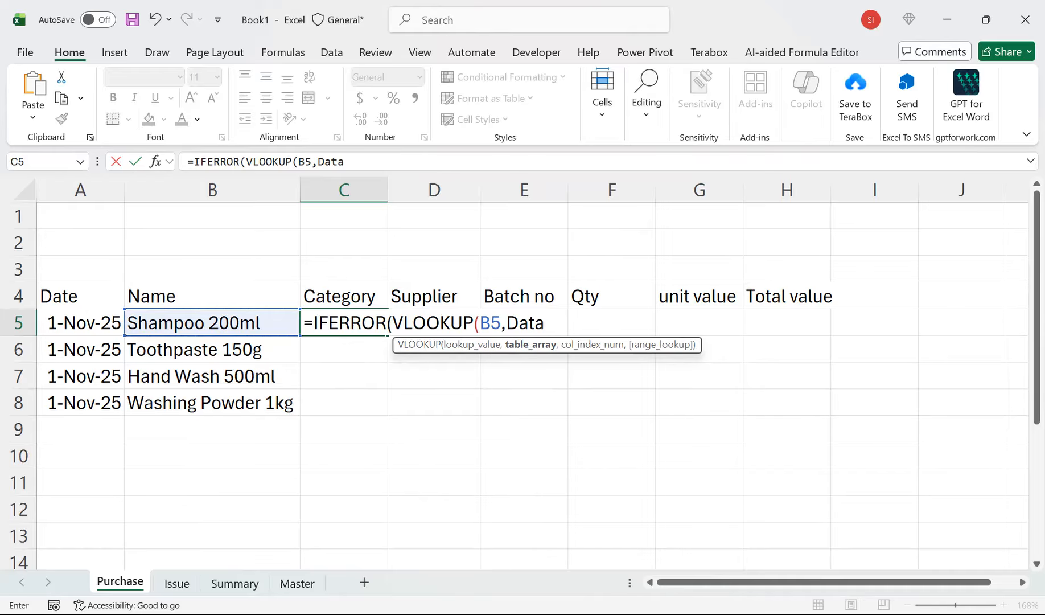
type(",")
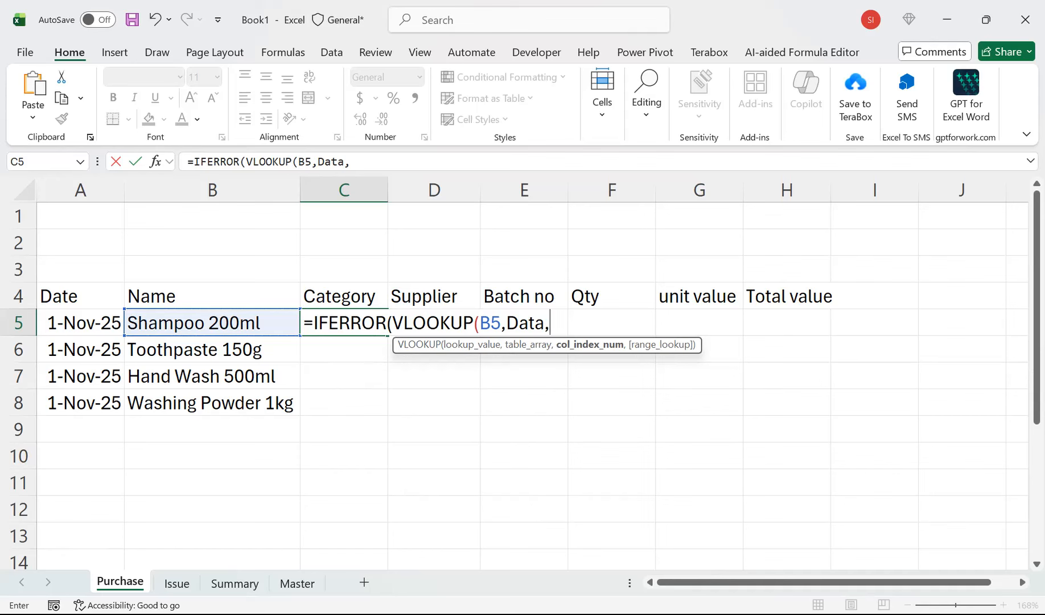
Add a MATCH on the Category header C$4 as the column index and lock the lookup value as $B5
type("matc")
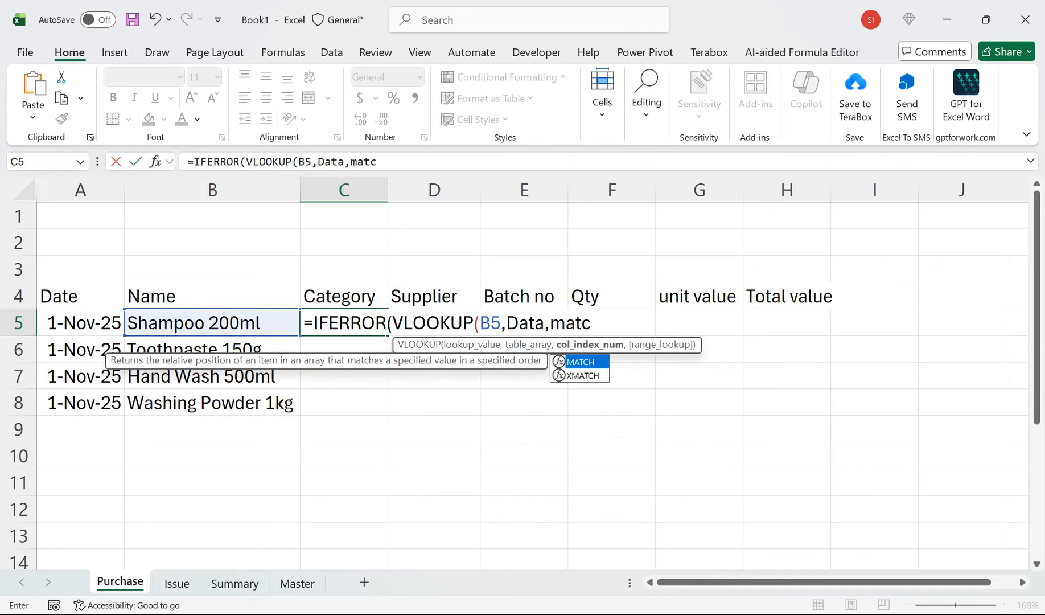
key("Tab")
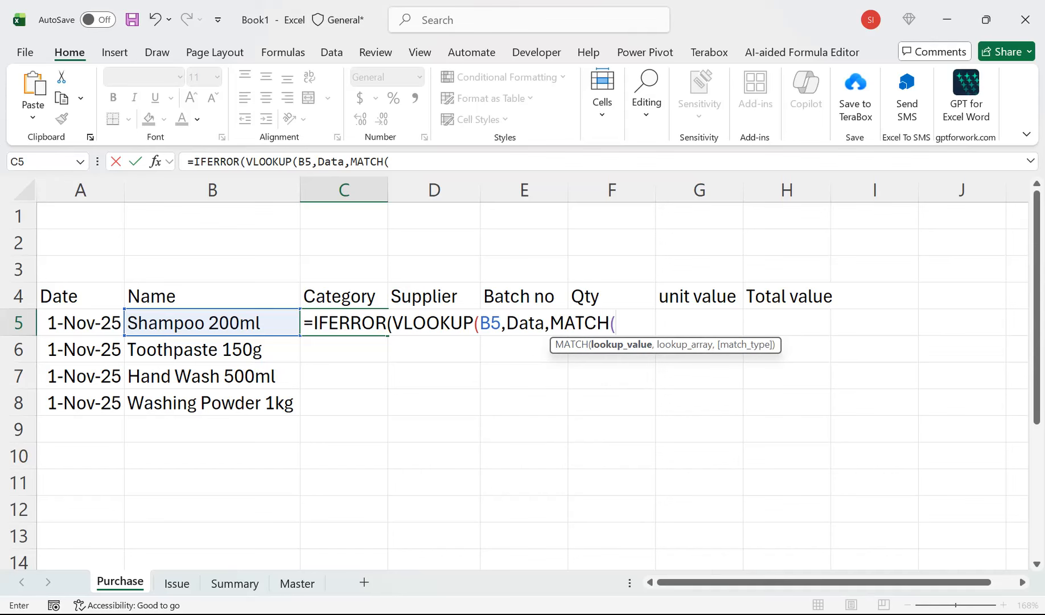
key("Up")
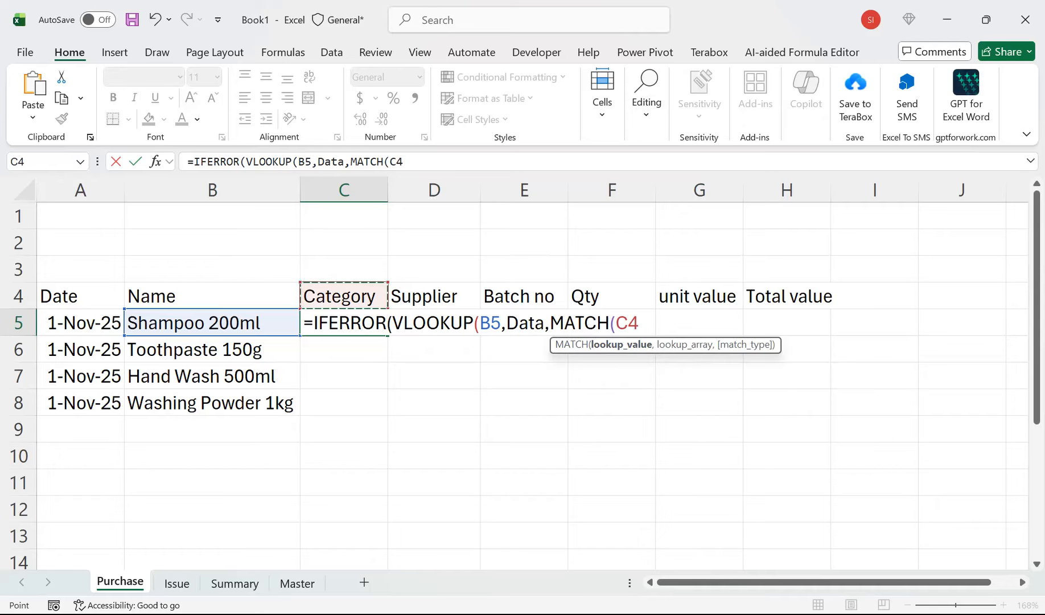
key("F4")
key("F4")
left_click(480, 323)
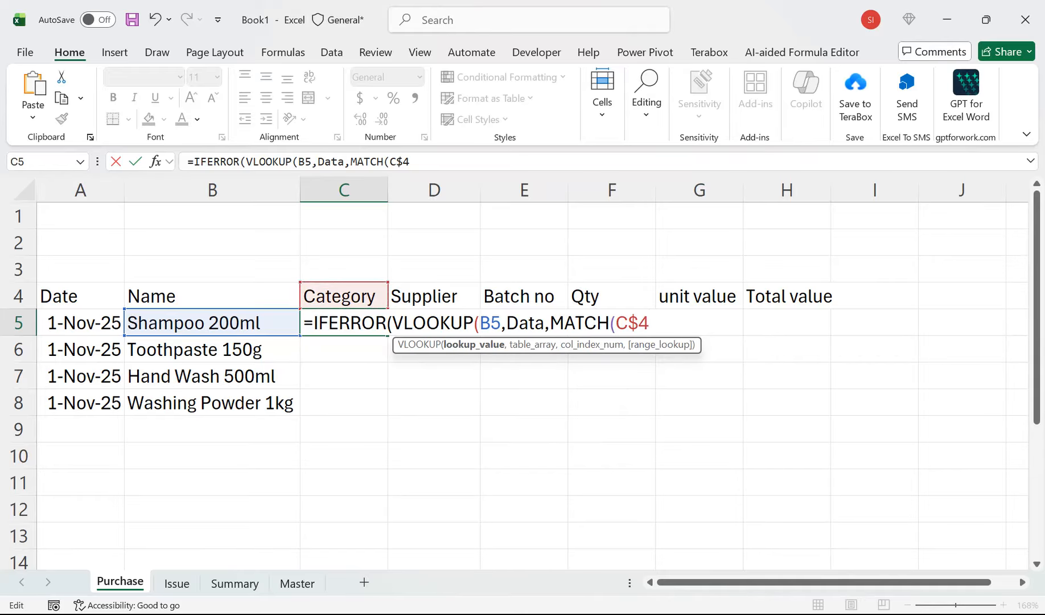
key("F4")
key("F4")
key("F4")
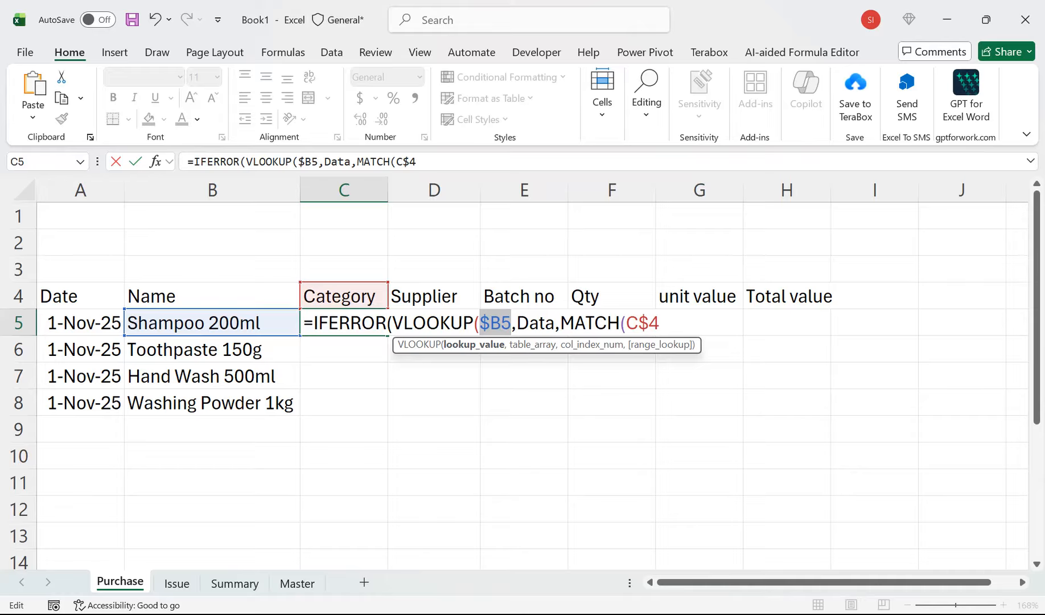
Complete the MATCH with the Master sheet's Data[#Headers] row as lookup array and exact match 0
left_click(659, 323)
type(",")
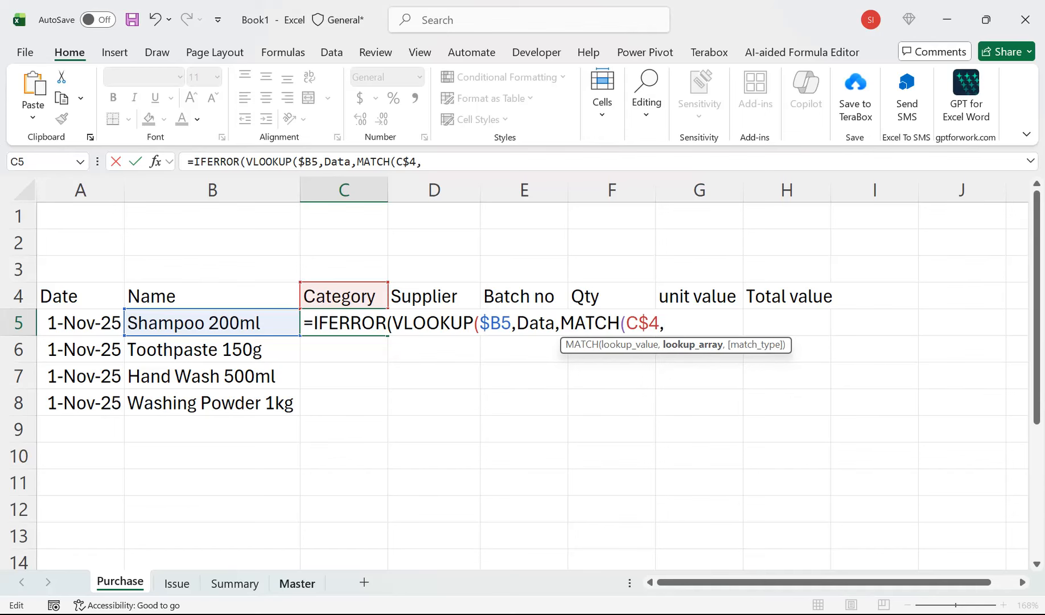
left_click(297, 582)
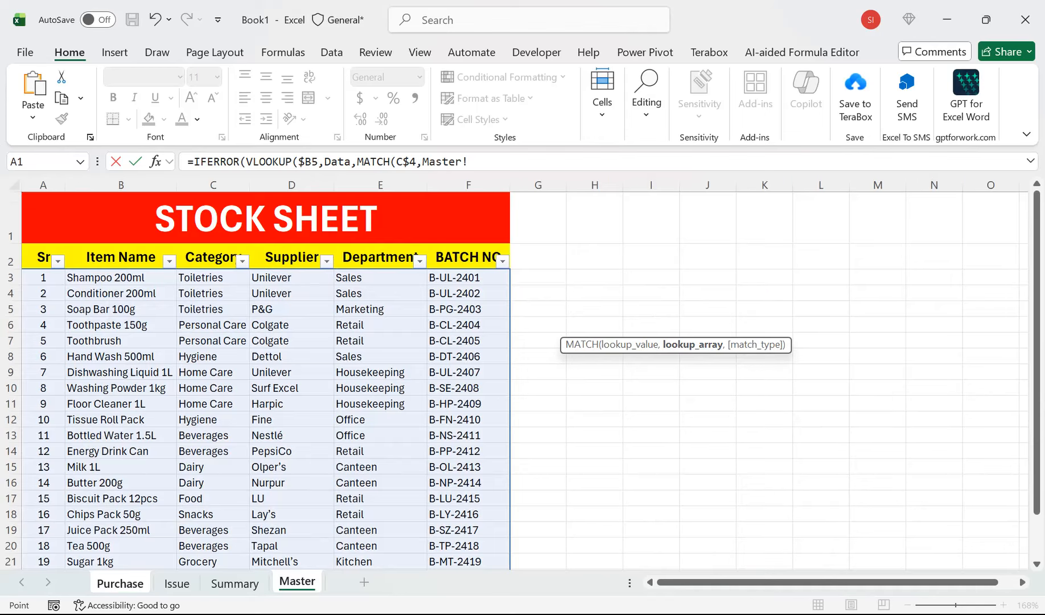
left_click_drag(42, 256, 501, 261)
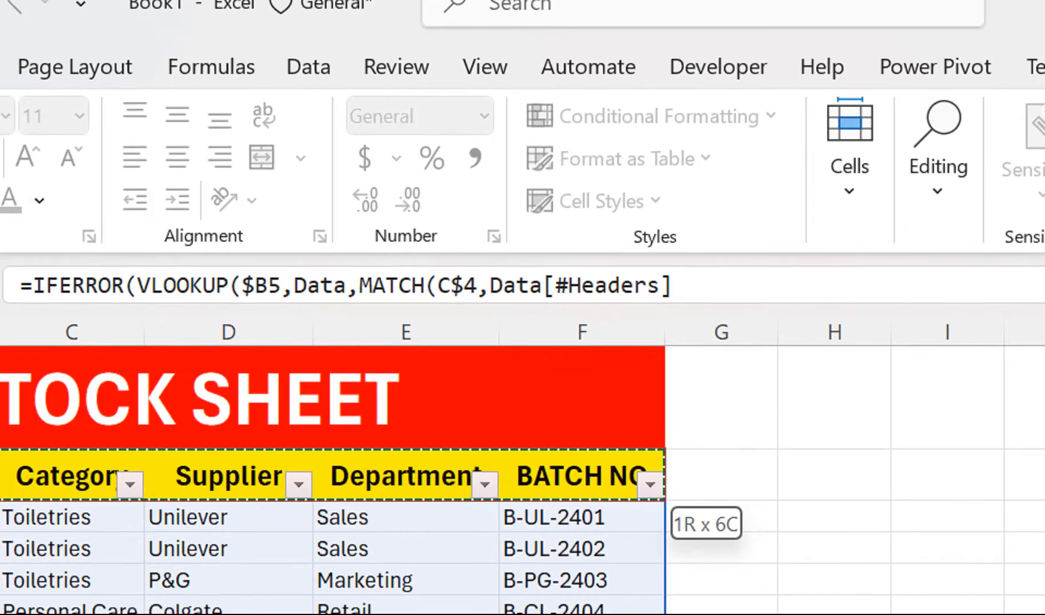
left_click_drag(649, 481, 649, 481)
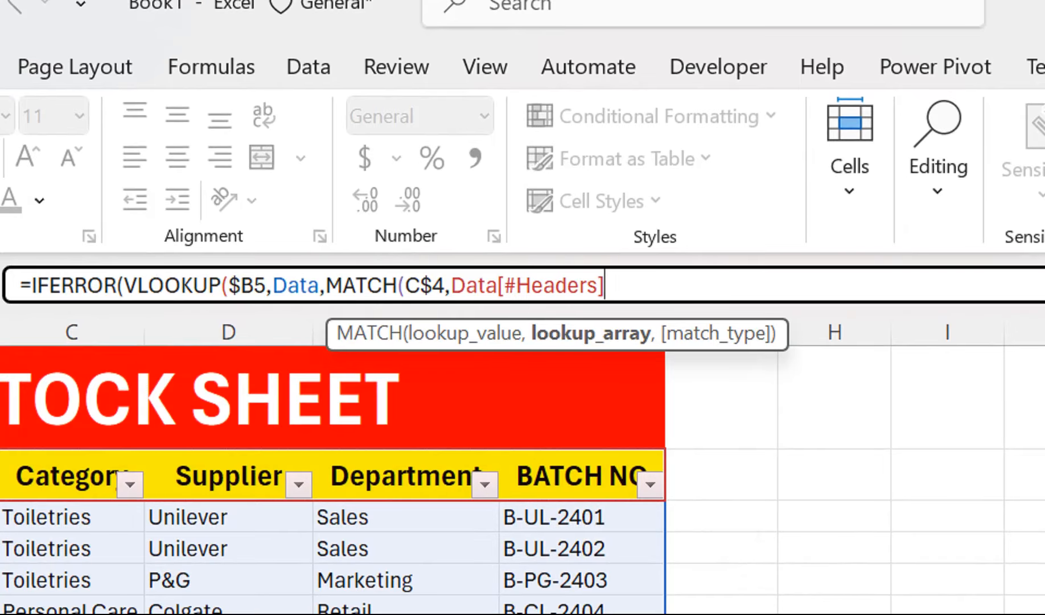
type(",")
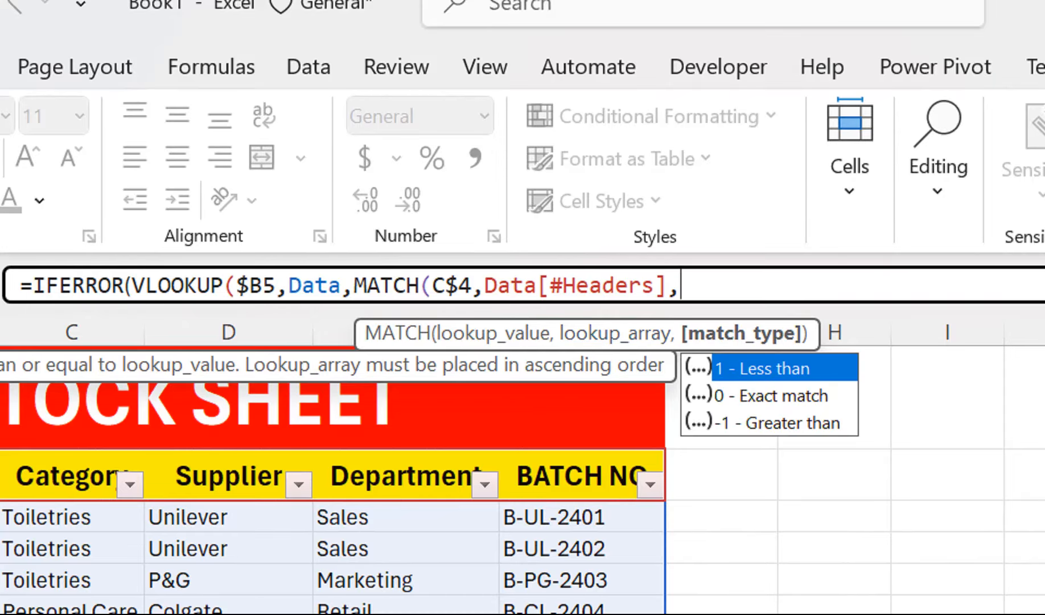
key("Down")
key("Tab")
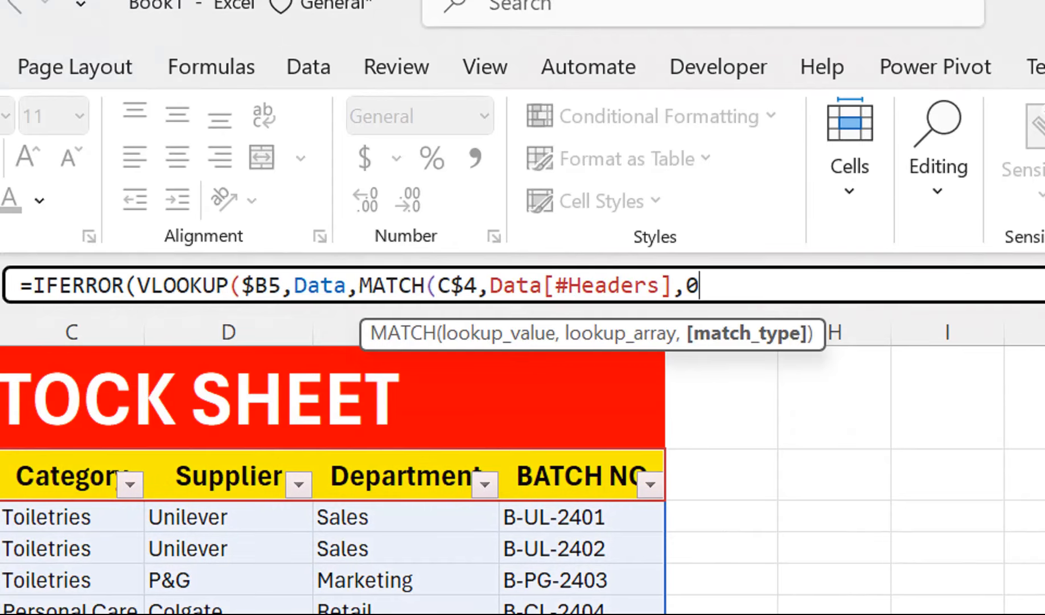
type(")")
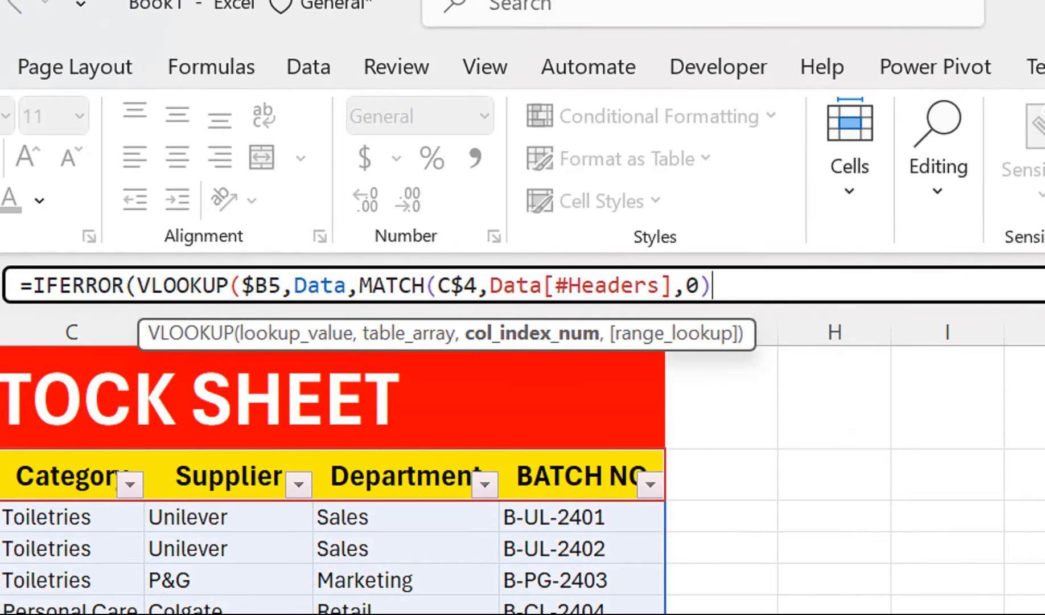
Finish the C5 formula with FALSE for an exact VLOOKUP match and "" as the IFERROR fallback
type(",")
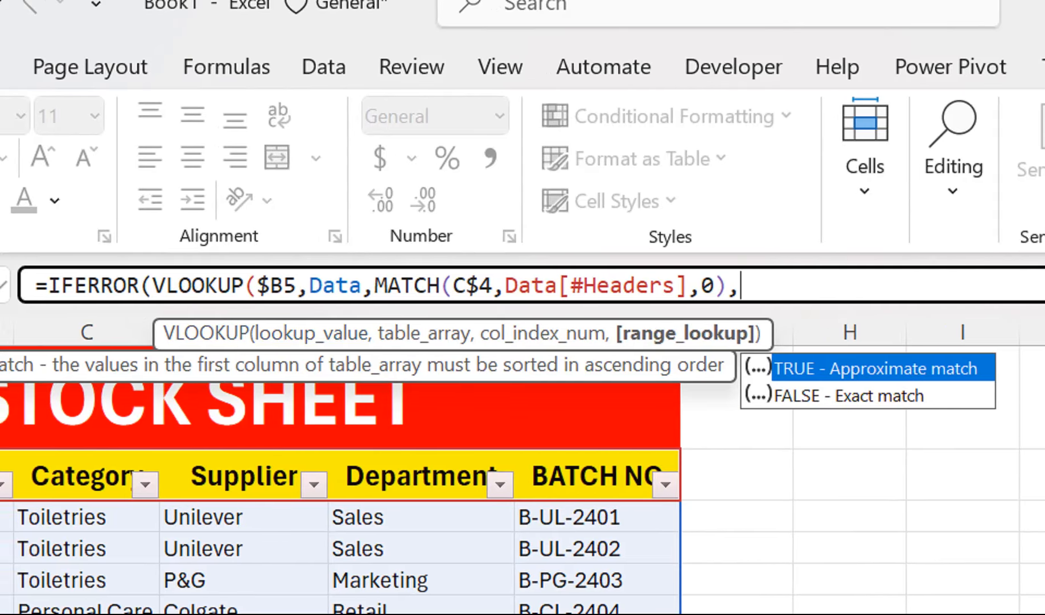
key("Down")
key("Tab")
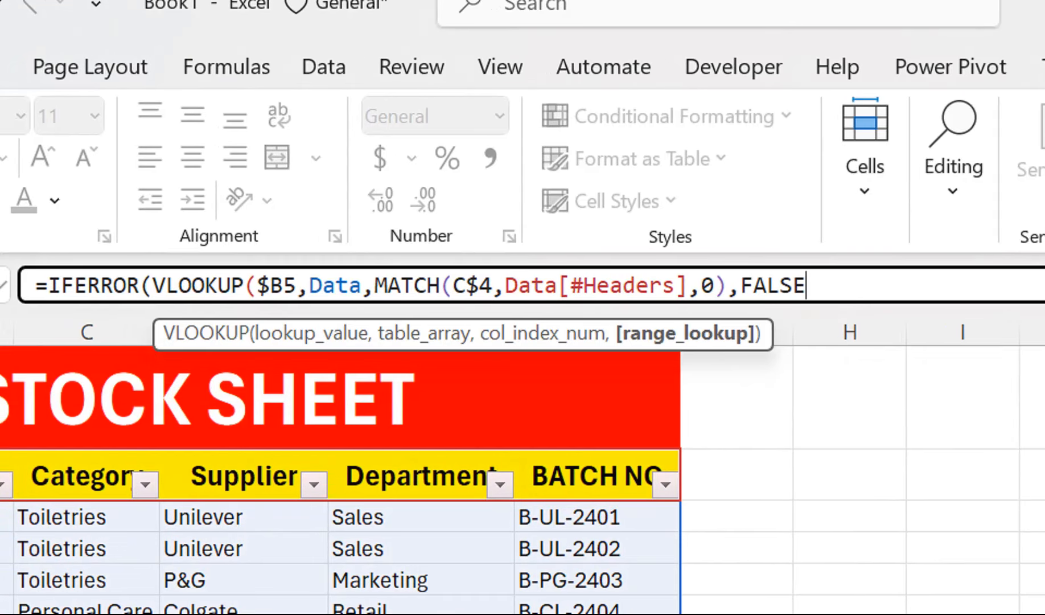
type("),\"\"")
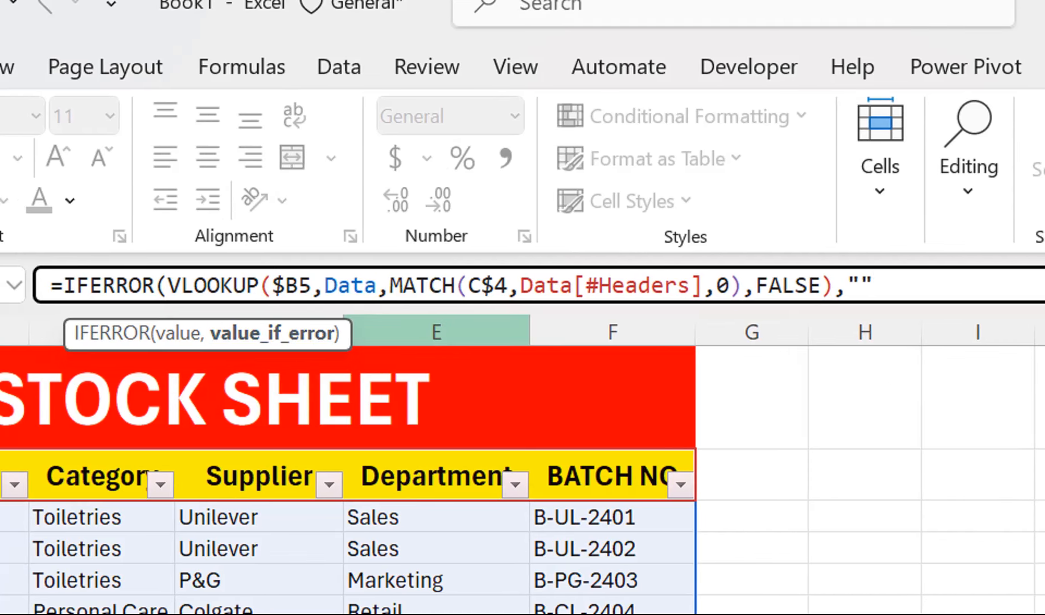
type(")")
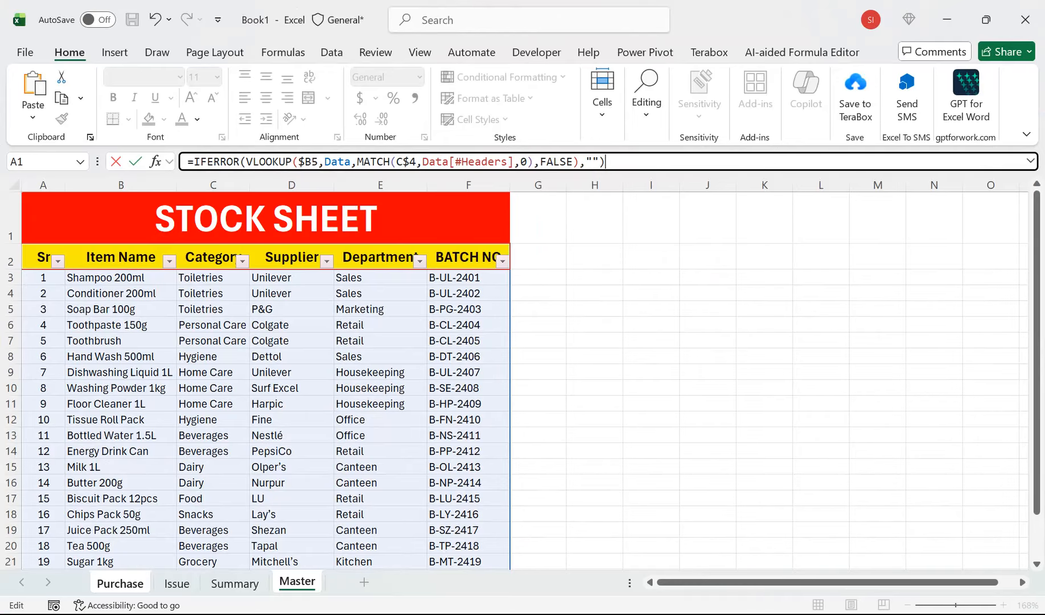
key("Return")
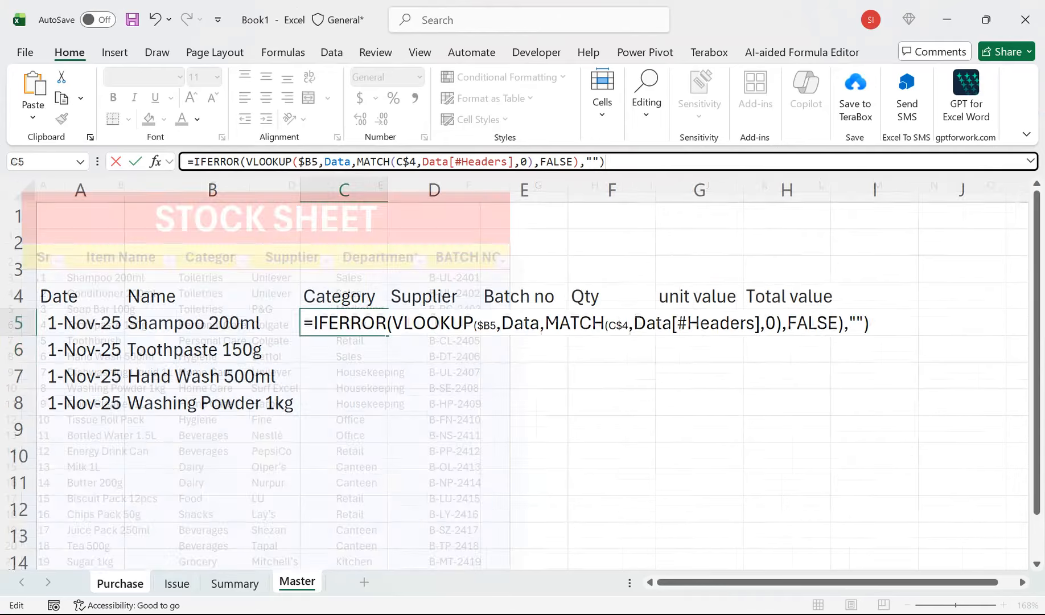
Copy the MATCH(C$4,Data[#Headers],0) part from the formula in C5, keeping the formula as it is
left_click(344, 322)
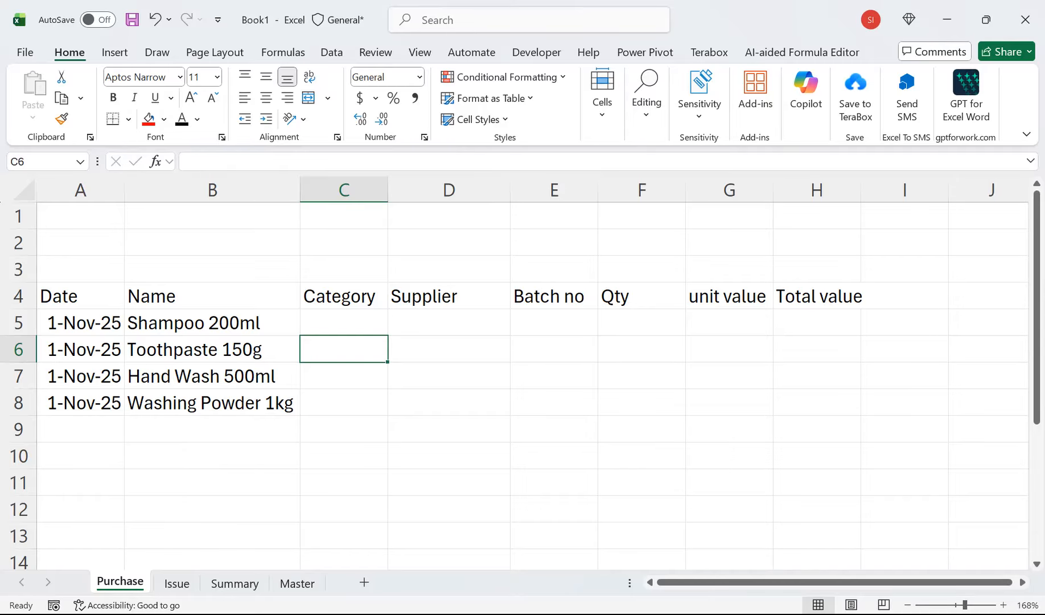
left_click(362, 323)
double_click(361, 323)
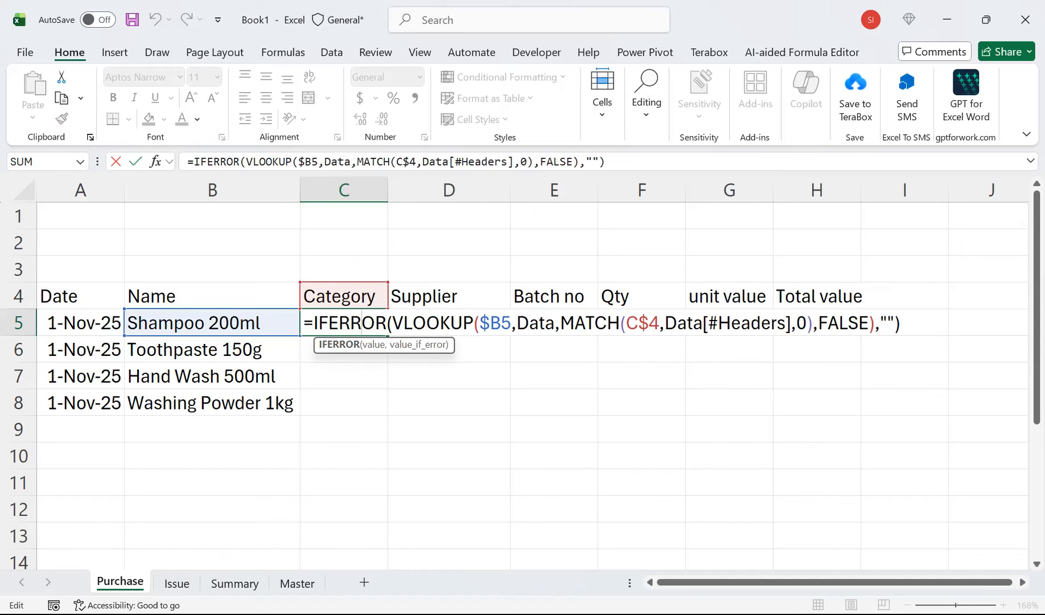
left_click_drag(791, 322, 659, 323)
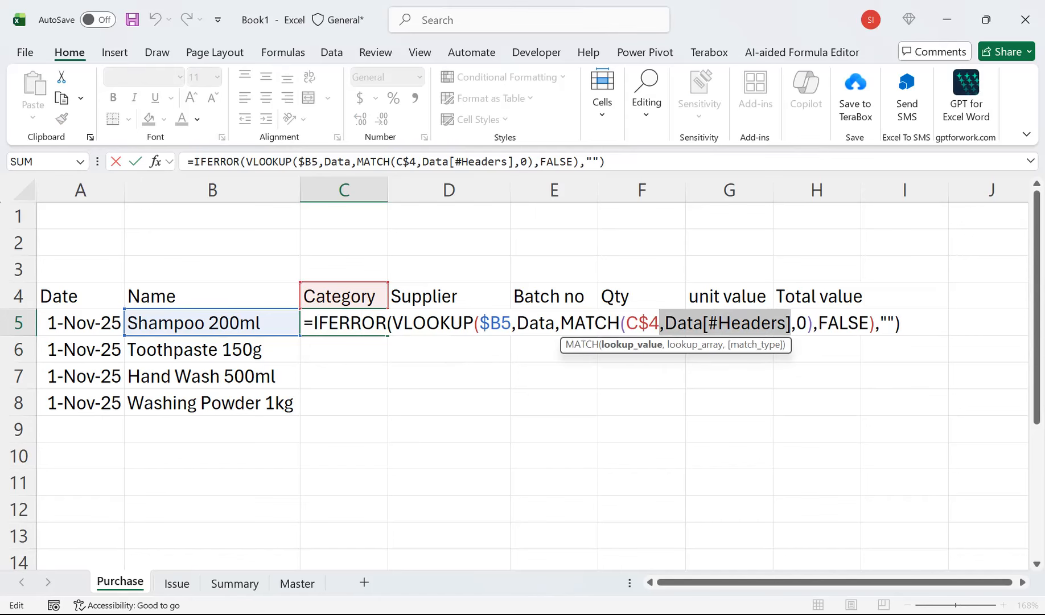
left_click_drag(812, 323, 560, 323)
key("ctrl+c")
key("Return")
Test =MATCH(C$4,Data[#Headers],0) in the empty cell D10, and clear the cell
key("Down")
key("Down")
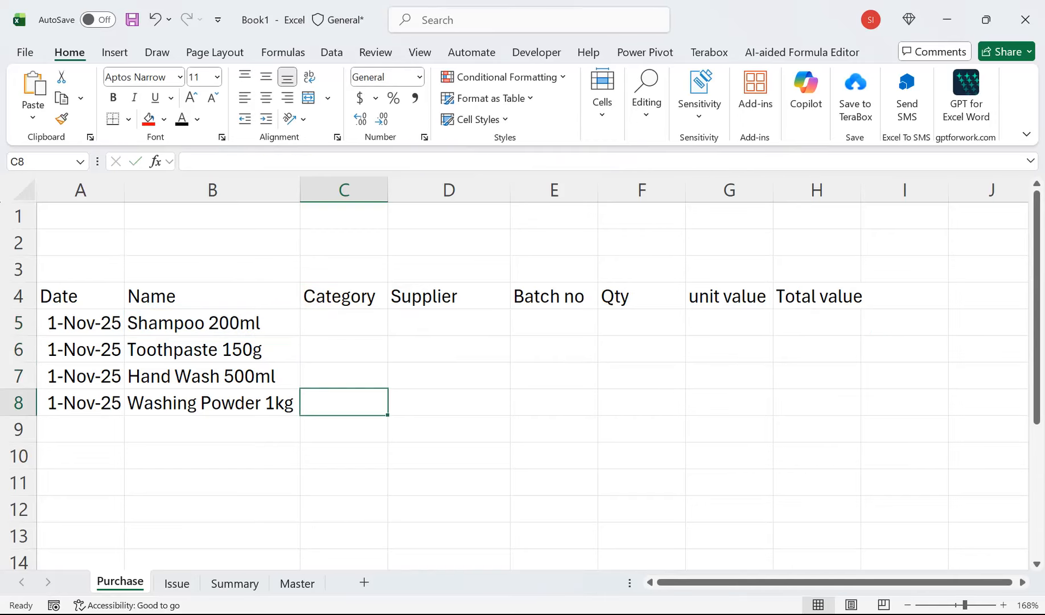
key("Down")
key("Down")
key("Right")
type("=")
key("ctrl+v")
key("Return")
key("Up")
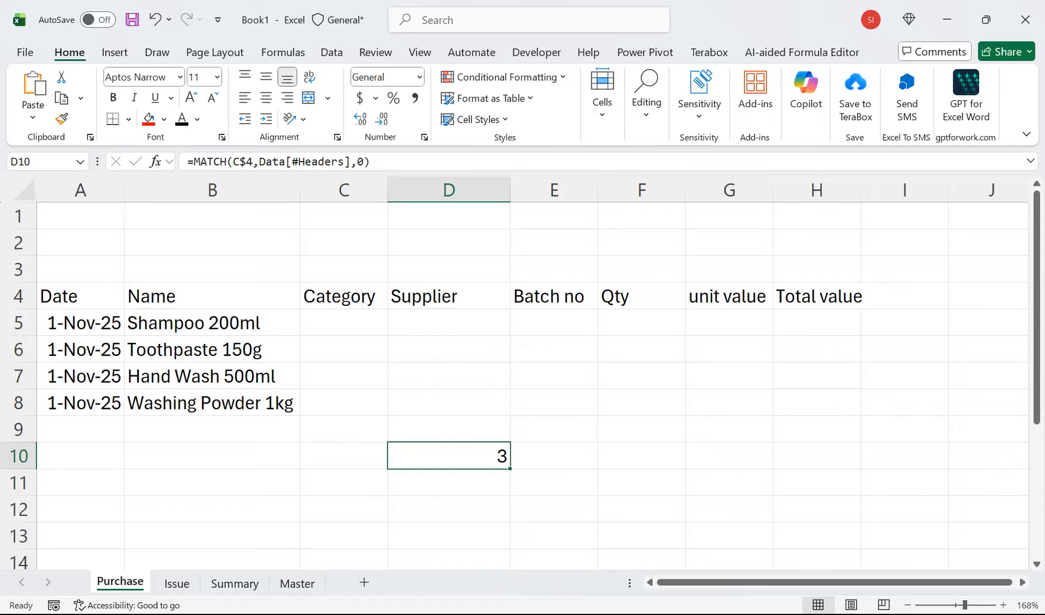
key("Delete")
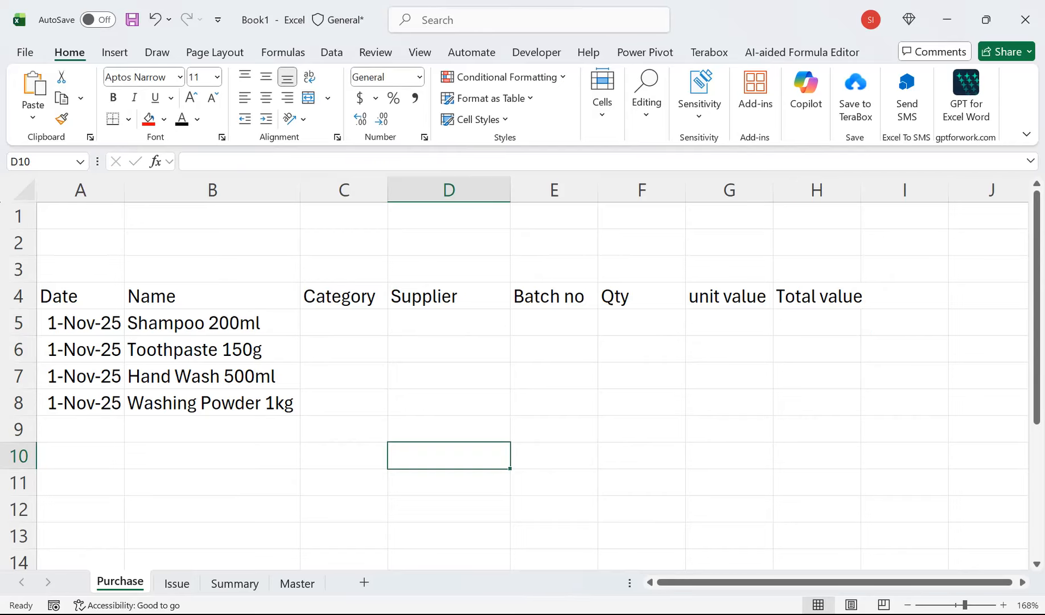
Examine the Master sheet's column order against the MATCH and Data table arguments of the formula in C5
left_click(297, 583)
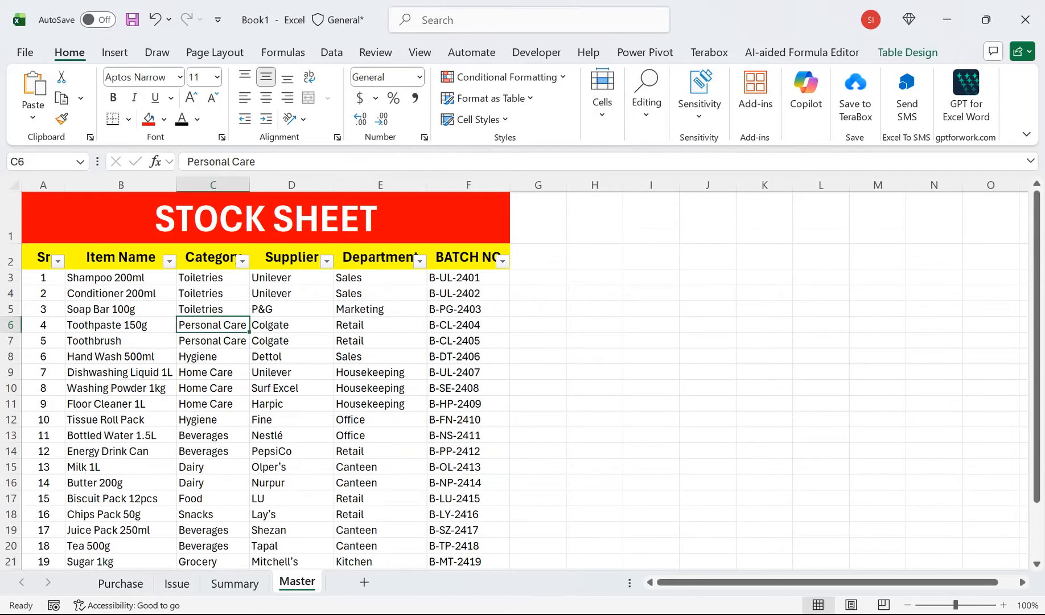
left_click(120, 582)
double_click(375, 323)
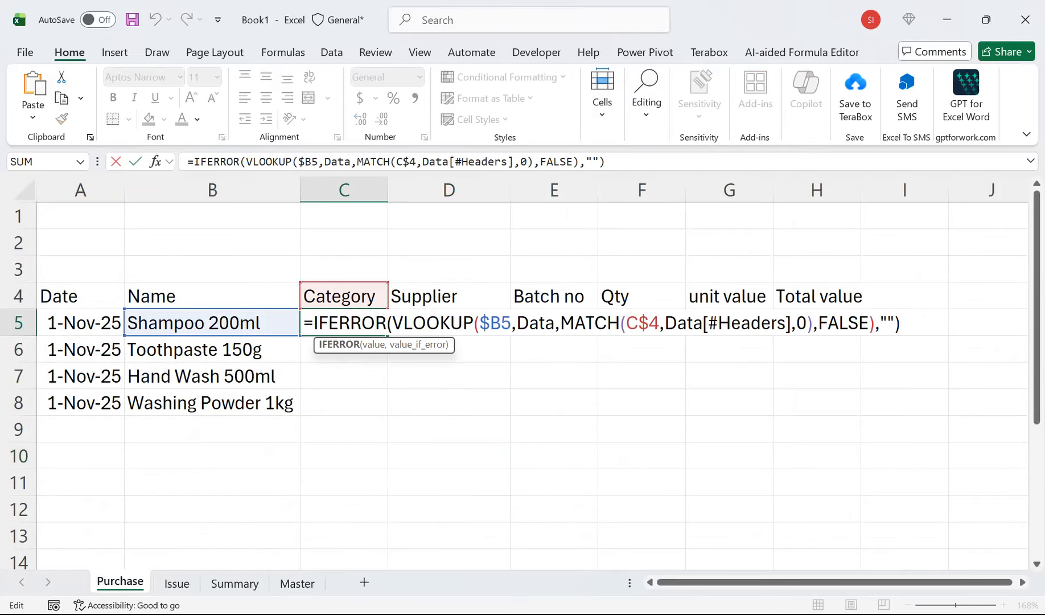
left_click_drag(561, 323, 791, 323)
left_click(561, 323)
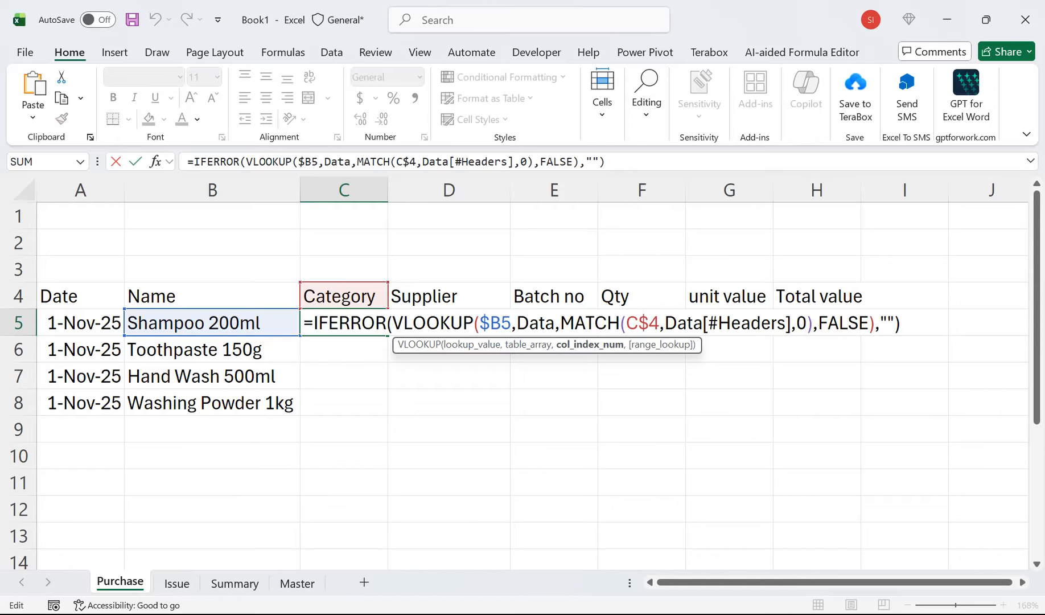
left_click(517, 323)
left_click(298, 583)
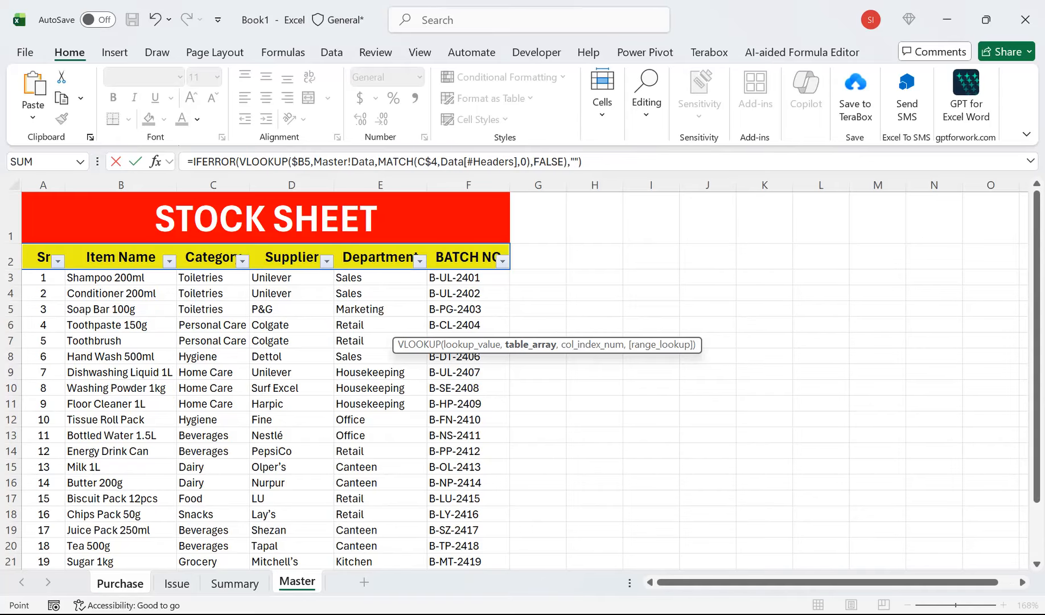
key("Return")
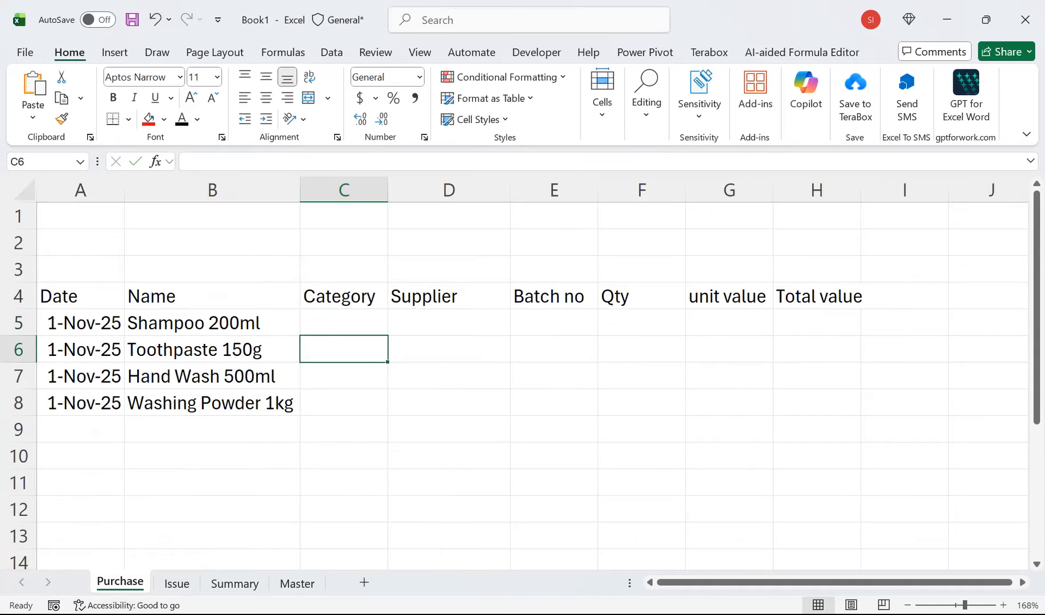
Review the references in the C5 VLOOKUP formula and look up the Data table on the Master sheet
double_click(317, 323)
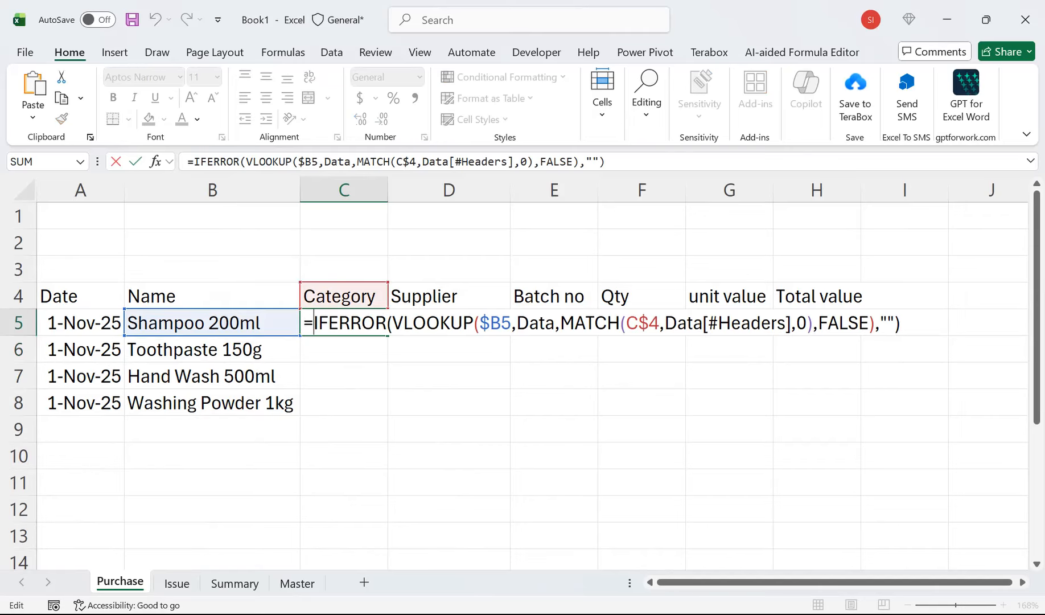
key("Return")
key("ctrl+Page_Down")
key("ctrl+Page_Down")
key("ctrl+Page_Down")
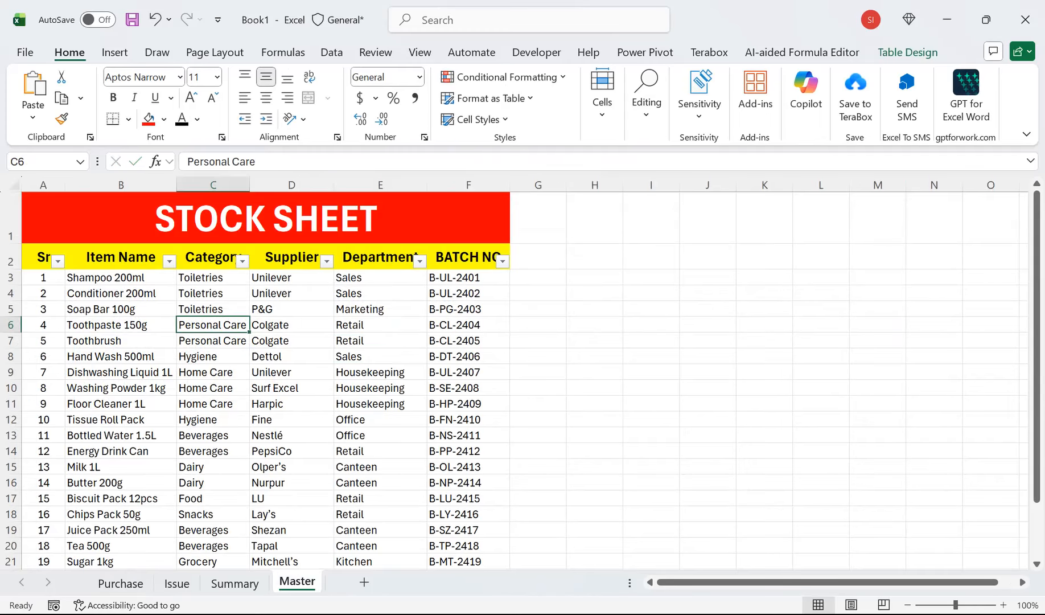
left_click(120, 278)
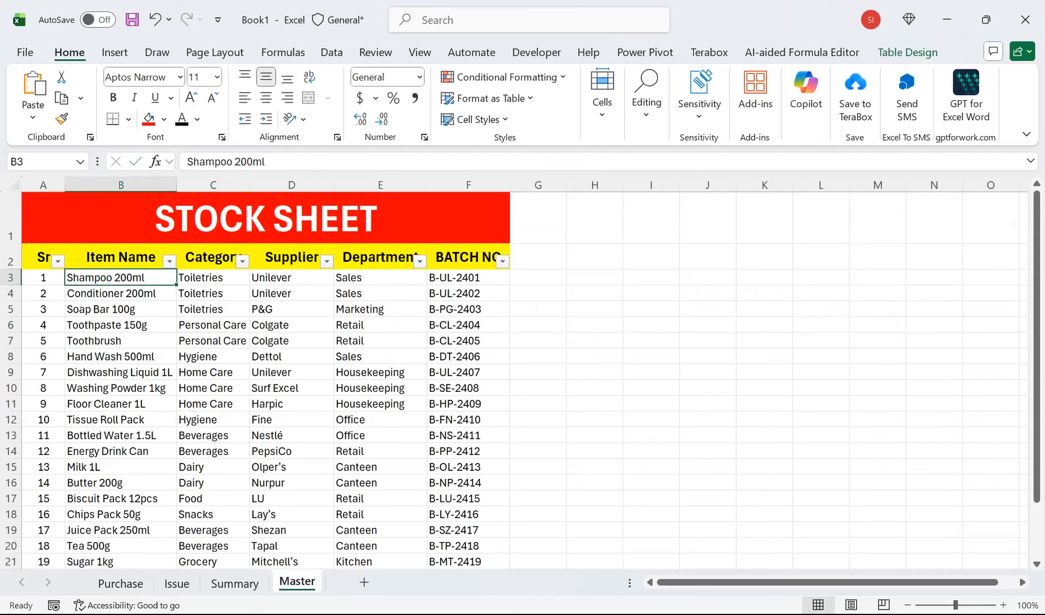
left_click(907, 52)
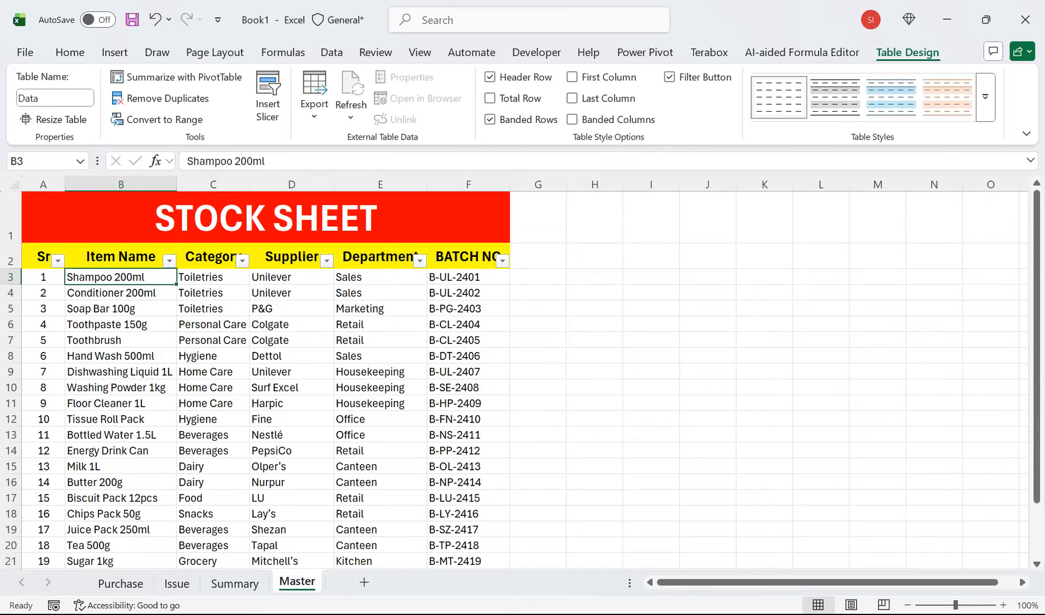
left_click(157, 119)
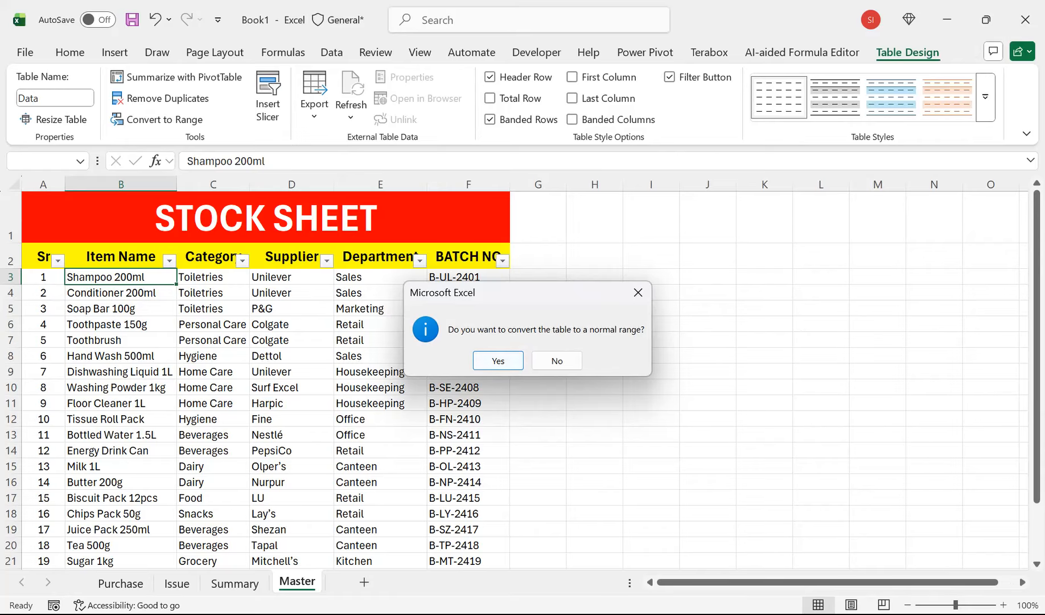
left_click(557, 361)
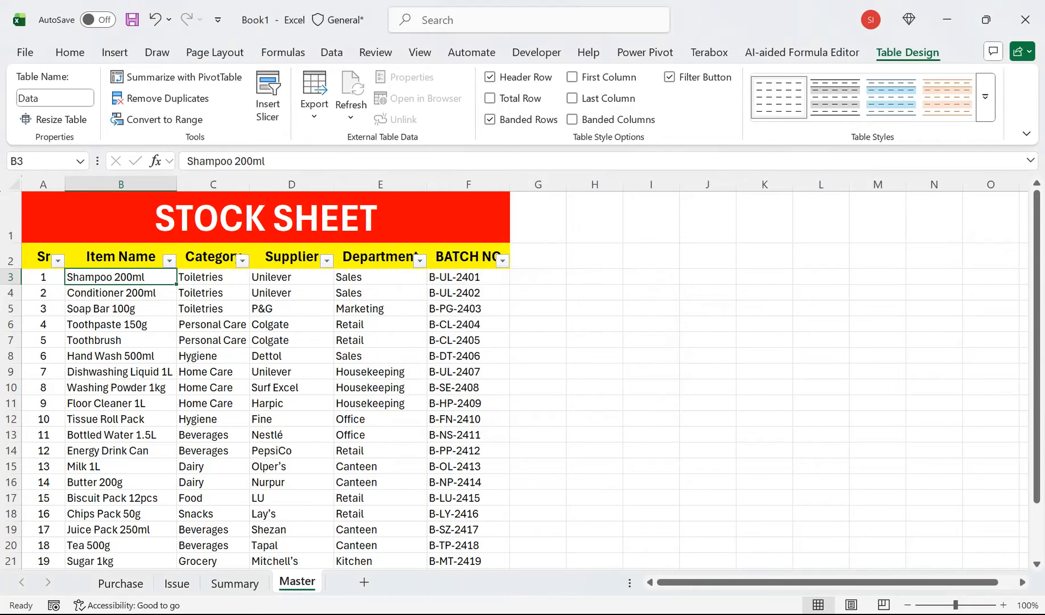
left_click(381, 356)
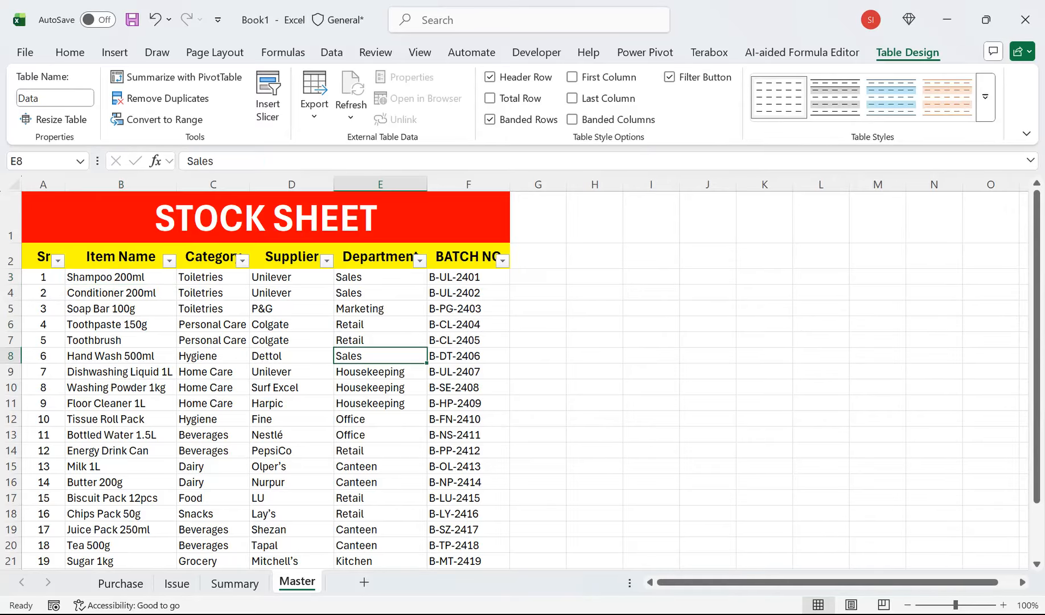
Clear the IFERROR/VLOOKUP formula from C5 on the Purchase sheet after rechecking it
left_click(121, 583)
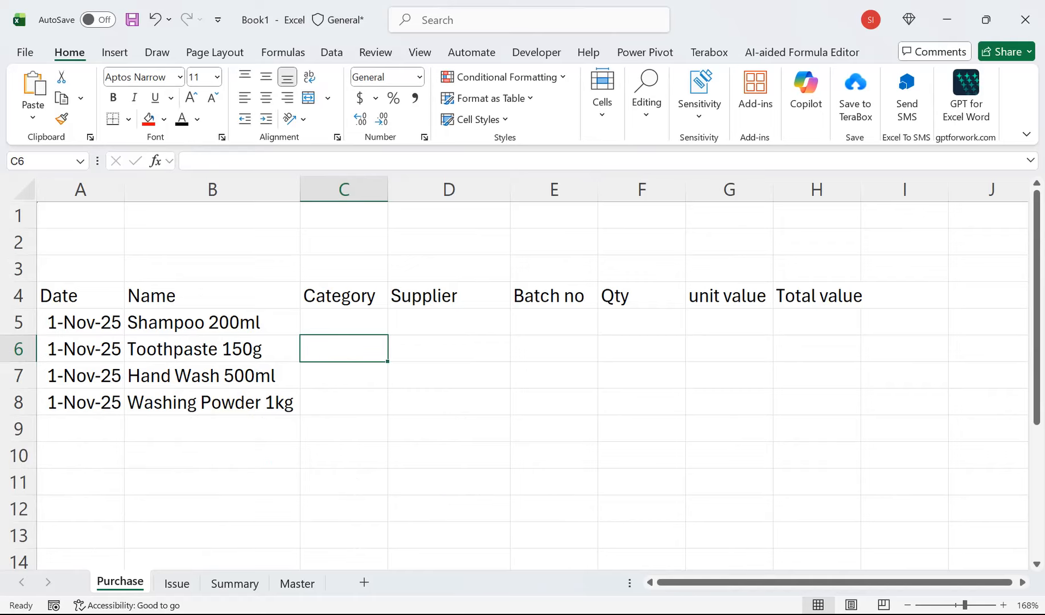
key("Up")
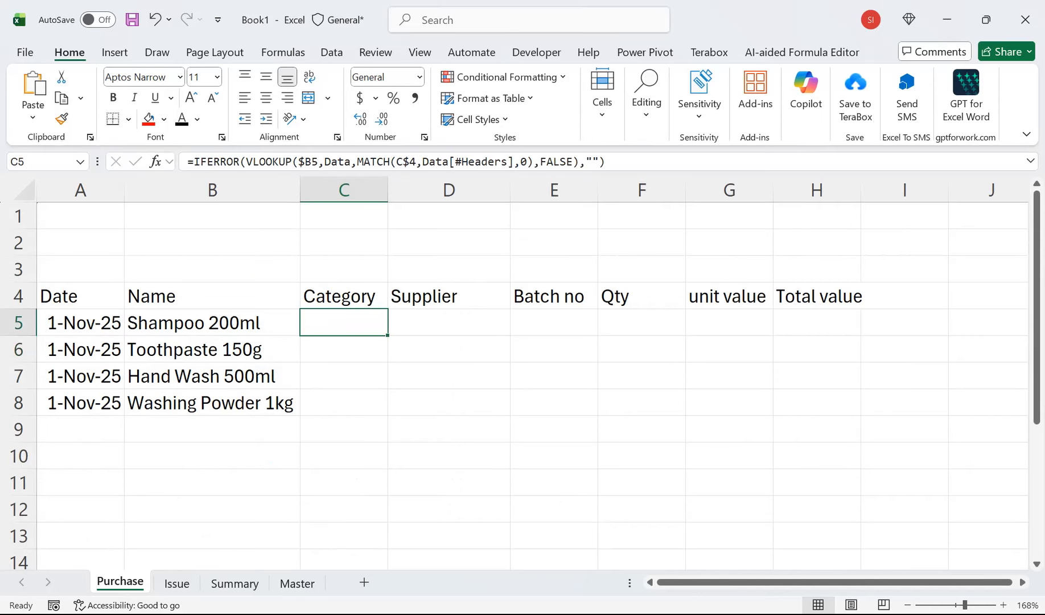
key("F2")
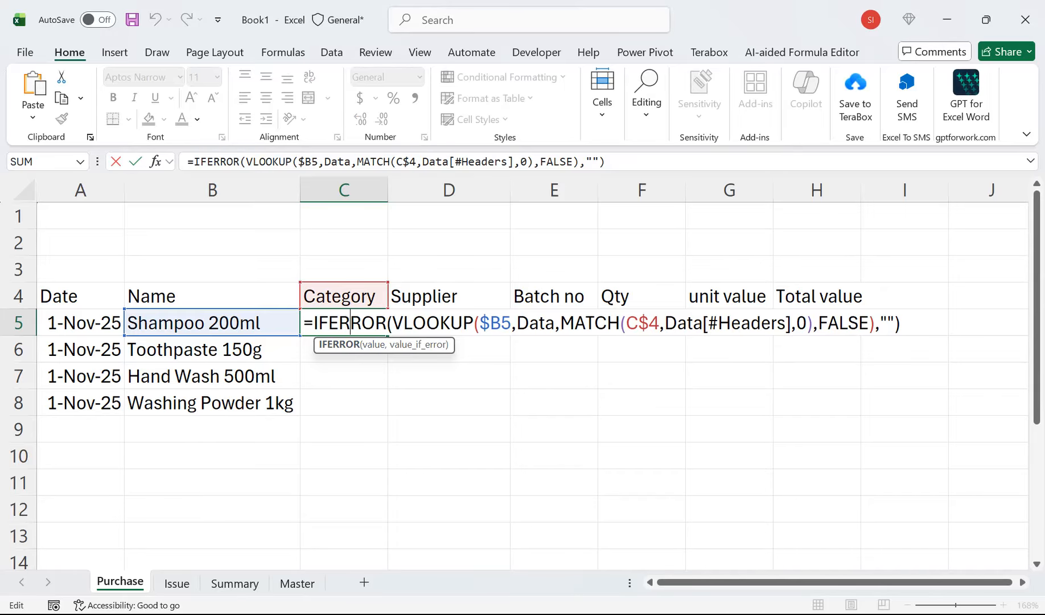
key("Return")
key("Up")
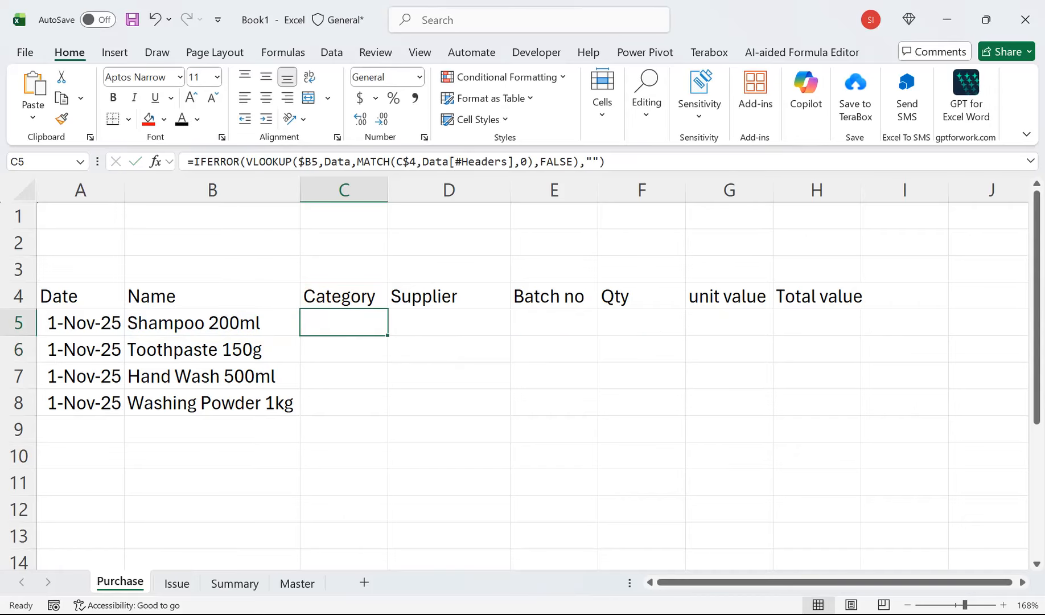
key("Delete")
Start an XLOOKUP formula in C5 with the column-locked reference $B5 as the lookup value
type("=xl")
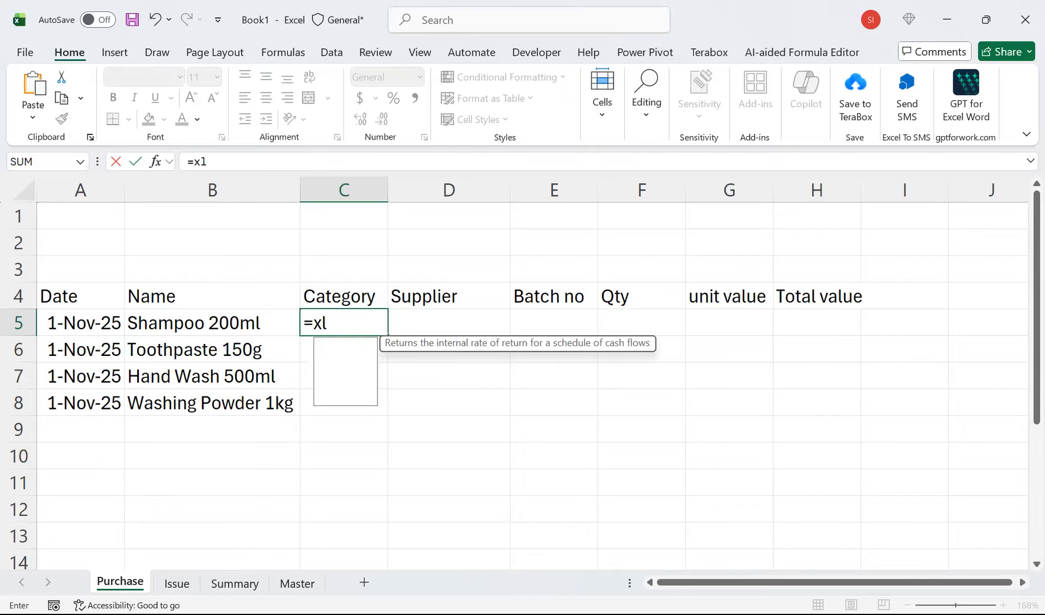
key("Tab")
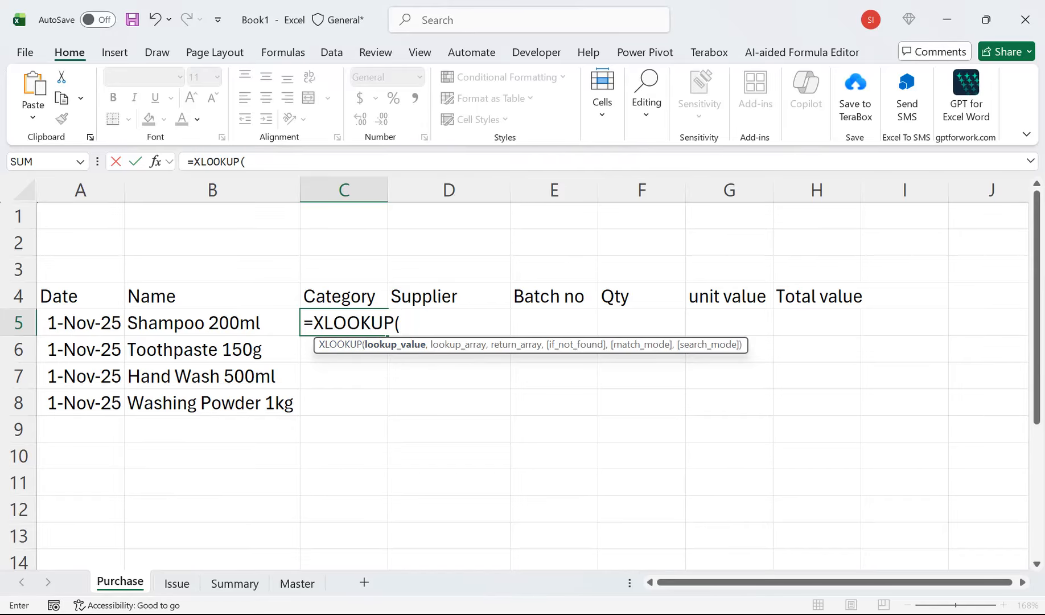
left_click(212, 322)
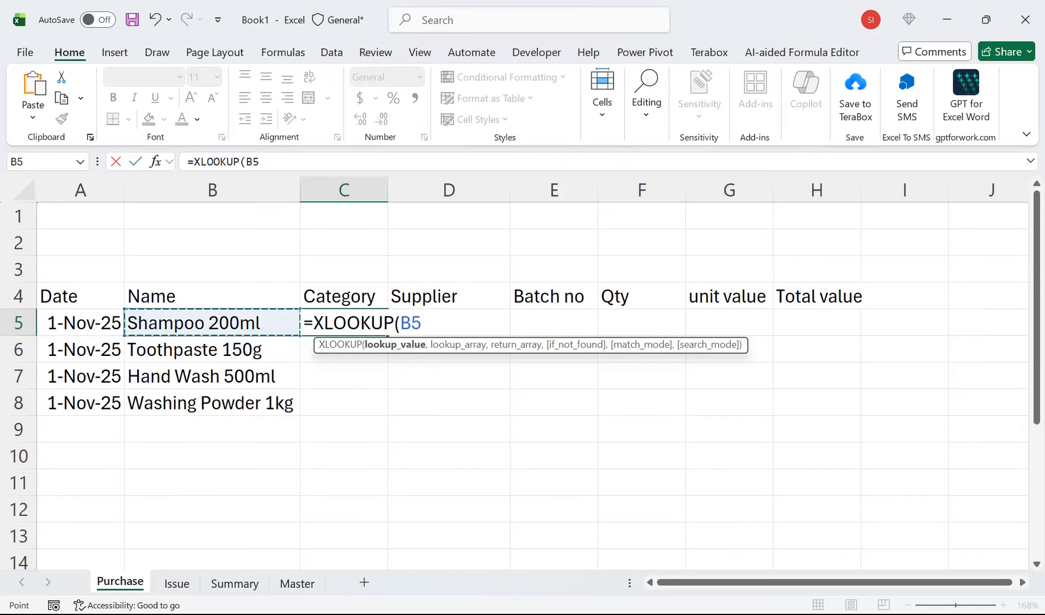
key("F4")
key("F4")
key("F4")
type(",")
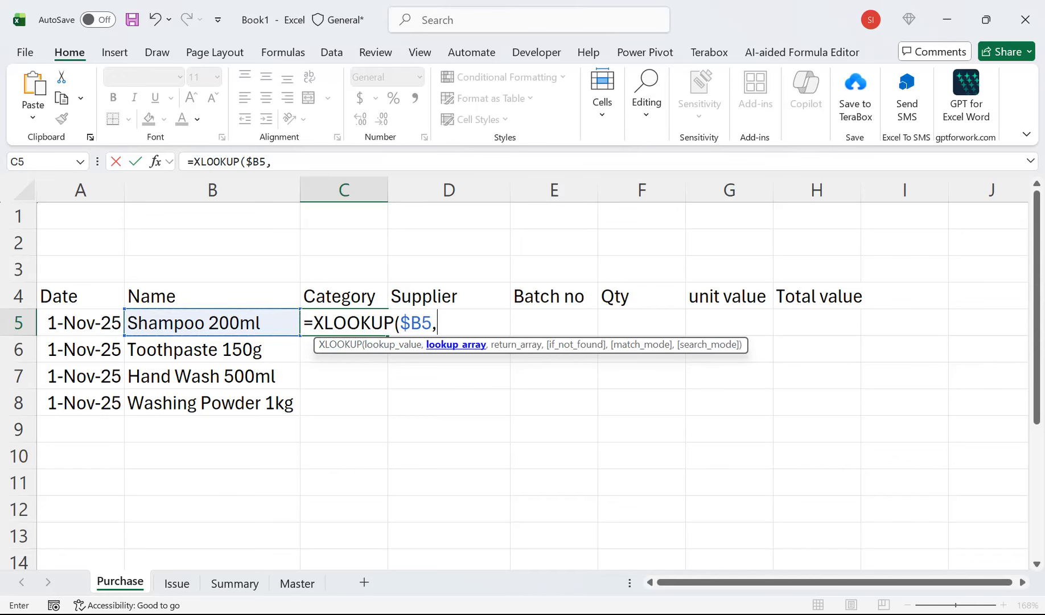
Set the lookup array of the C5 XLOOKUP to the Data table's Item Name column, Data[Item Name]
type("daat")
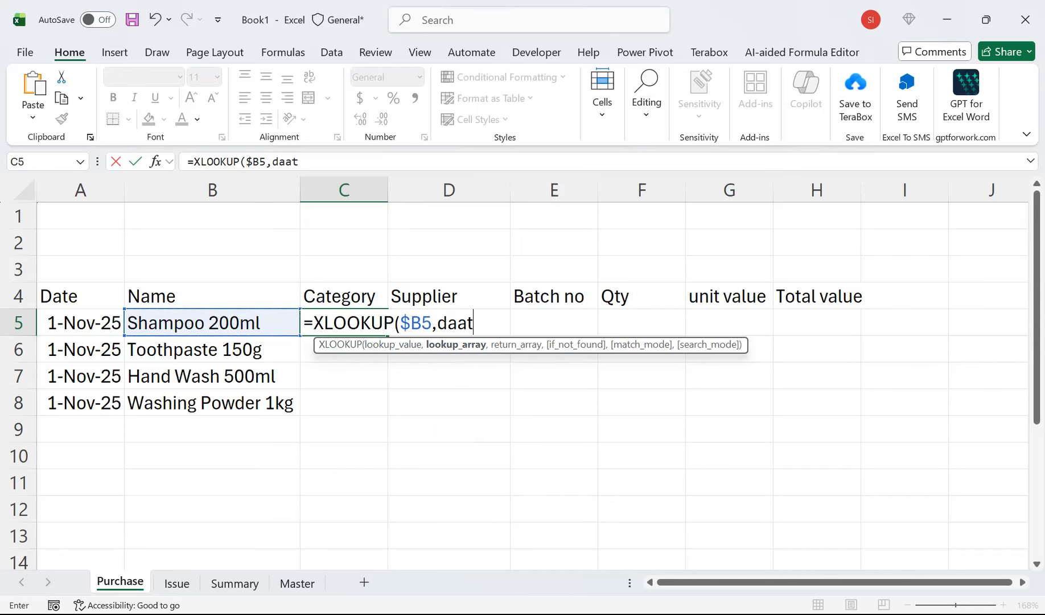
key("BackSpace")
key("BackSpace")
type("ta")
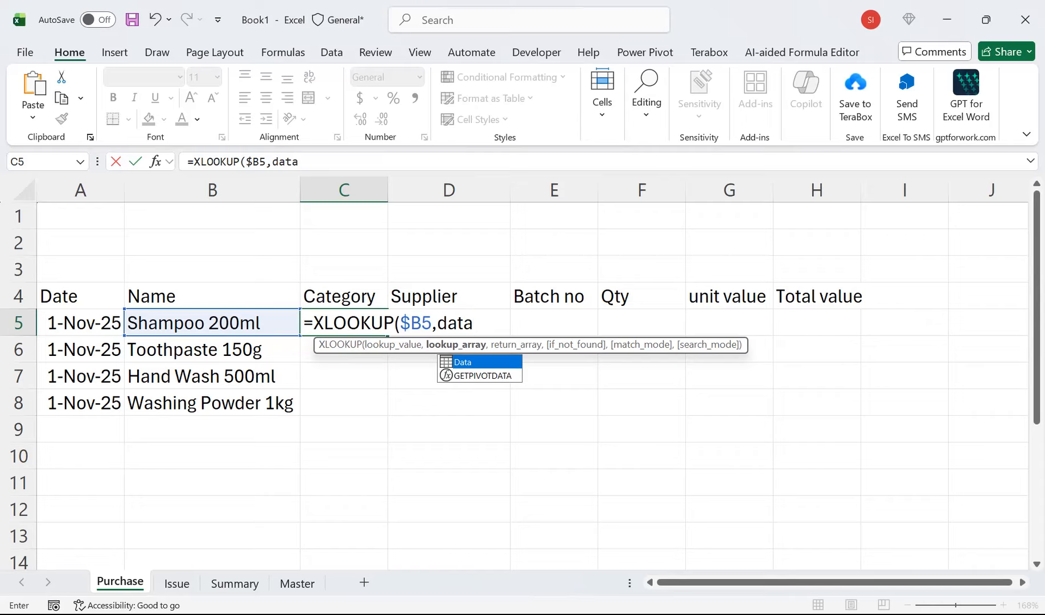
type(",")
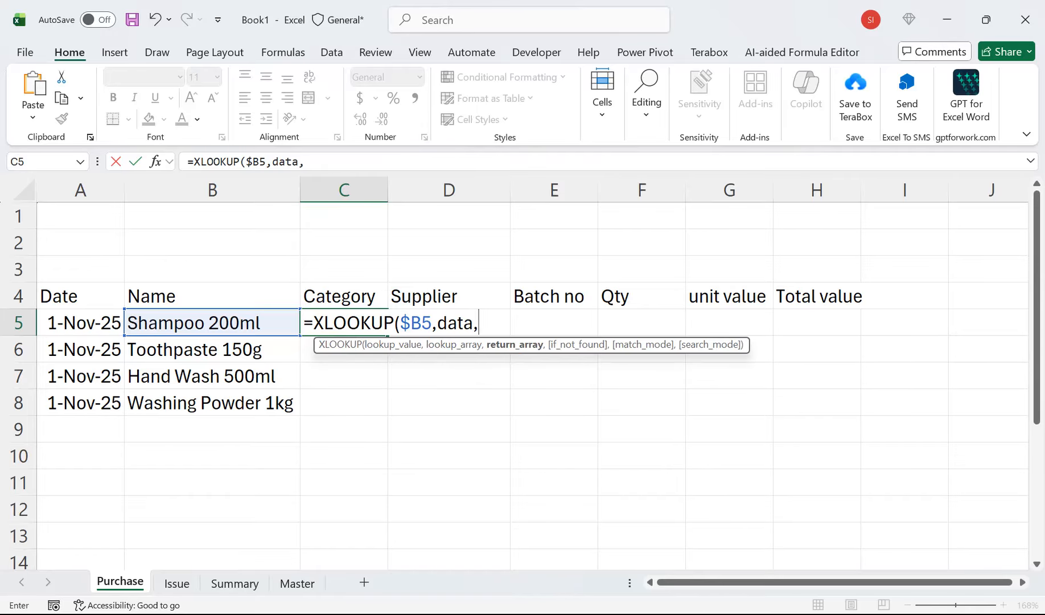
key("BackSpace")
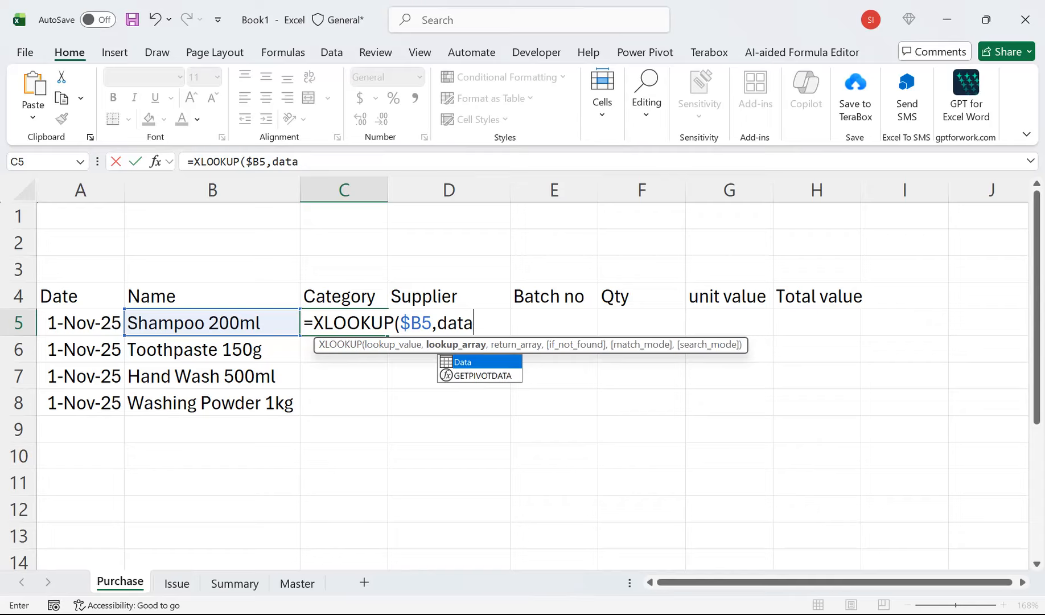
type("[")
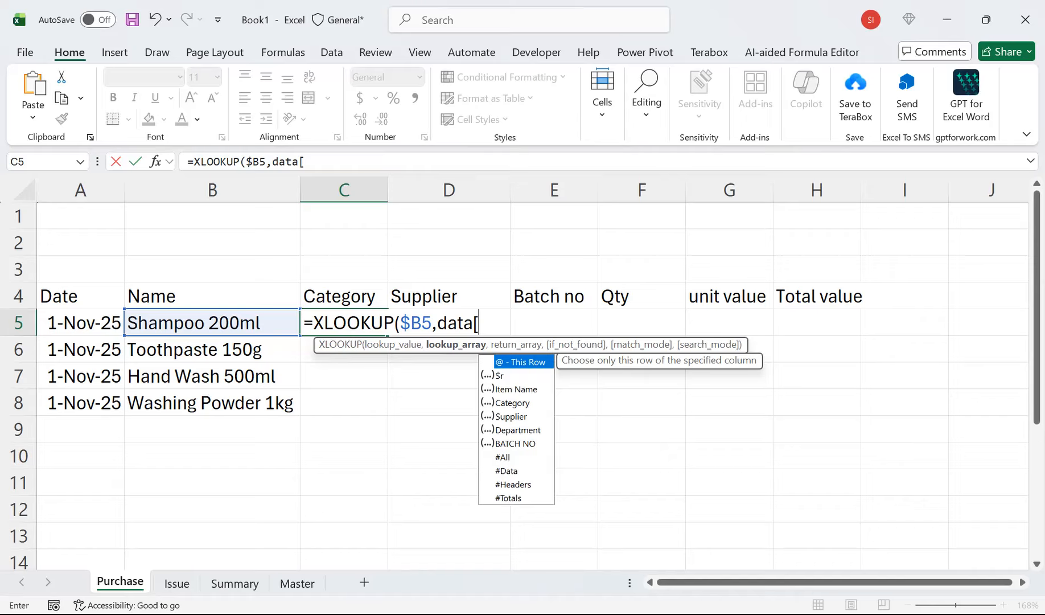
key("Down")
key("Down")
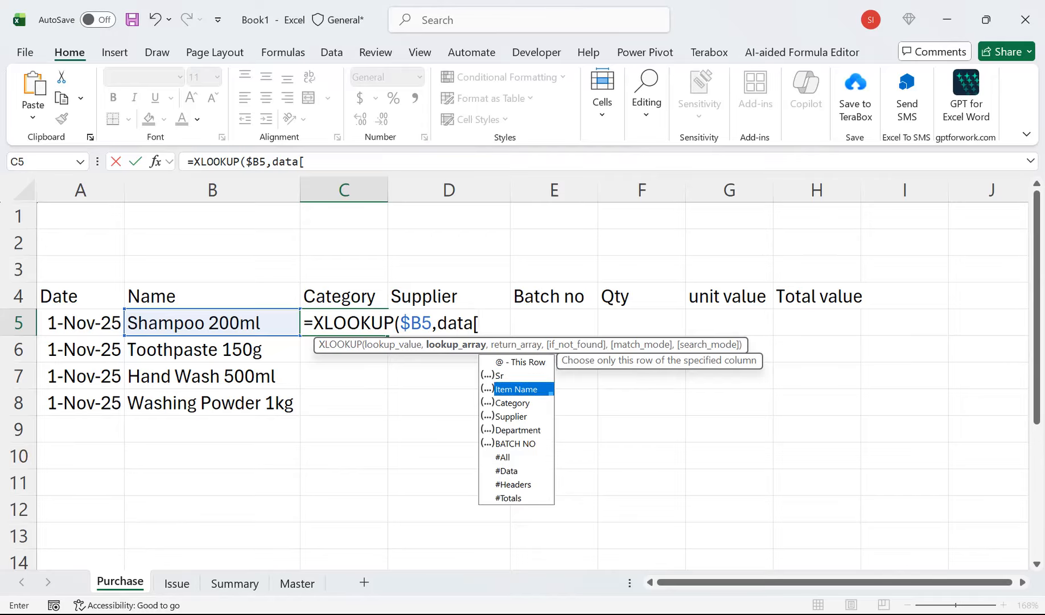
key("Tab")
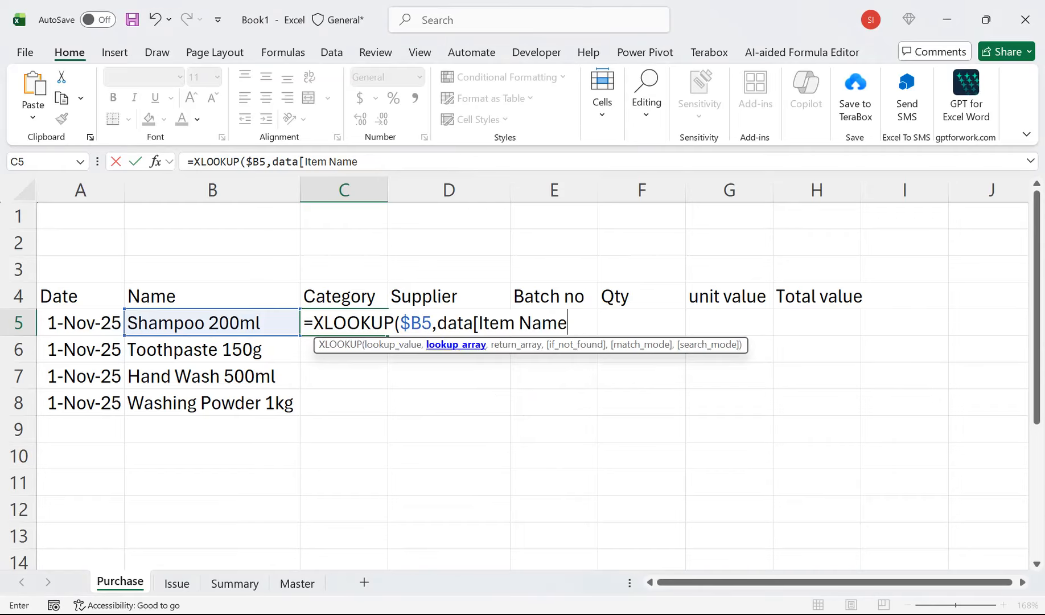
type("]")
Set the return array to Data[Category] and enter the finished XLOOKUP formula in C5
type(",d")
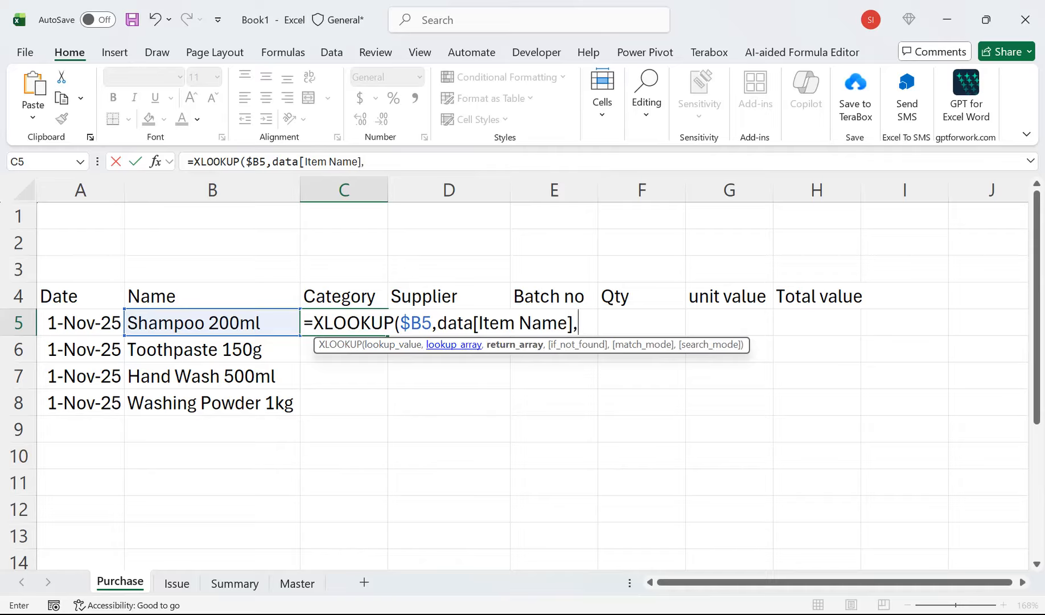
type("ate")
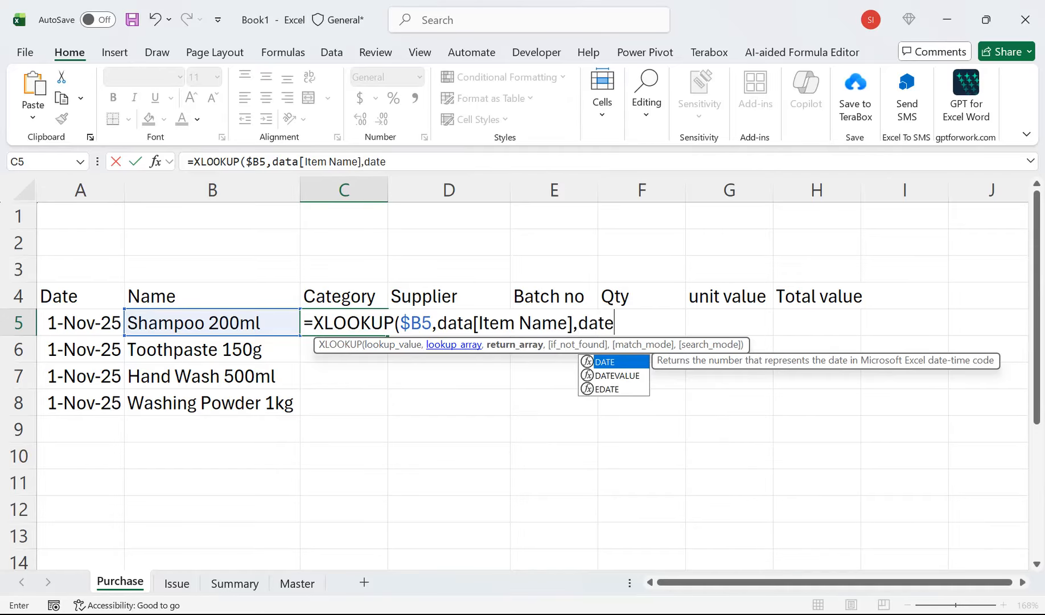
type("[")
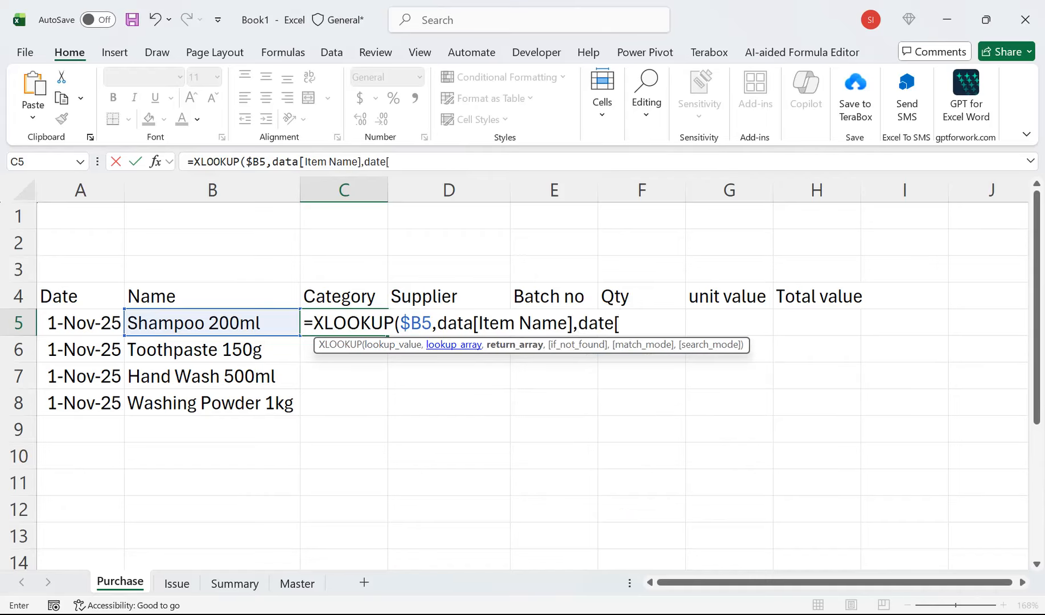
key("BackSpace")
key("BackSpace")
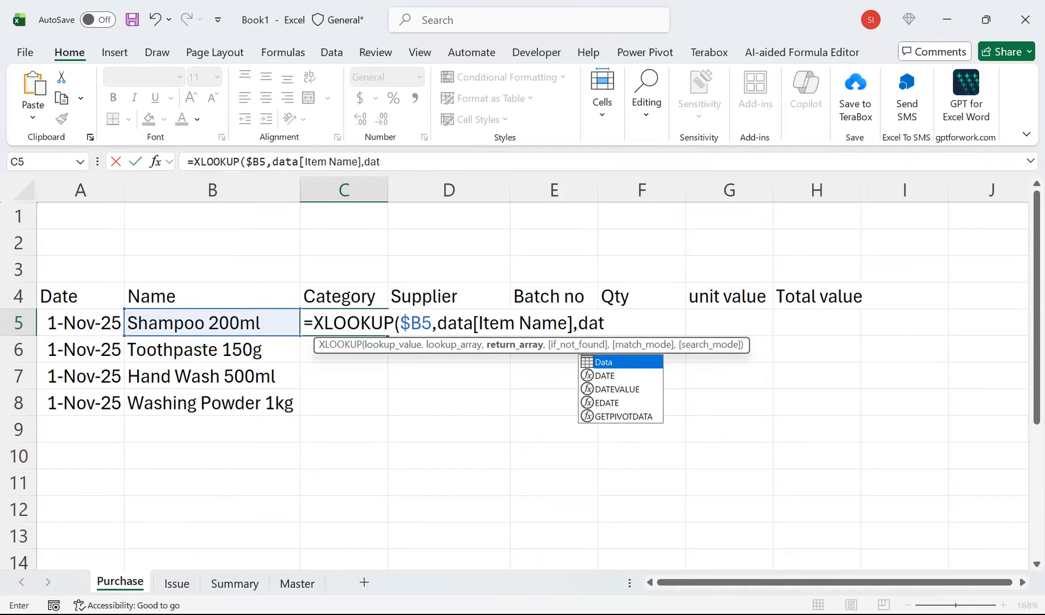
type("a[")
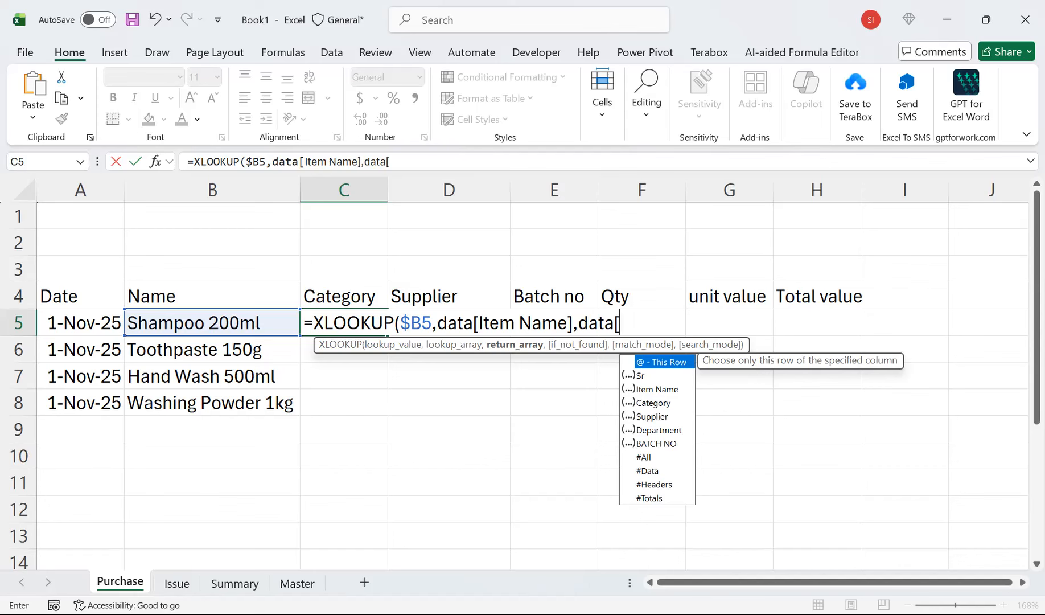
left_click(653, 402)
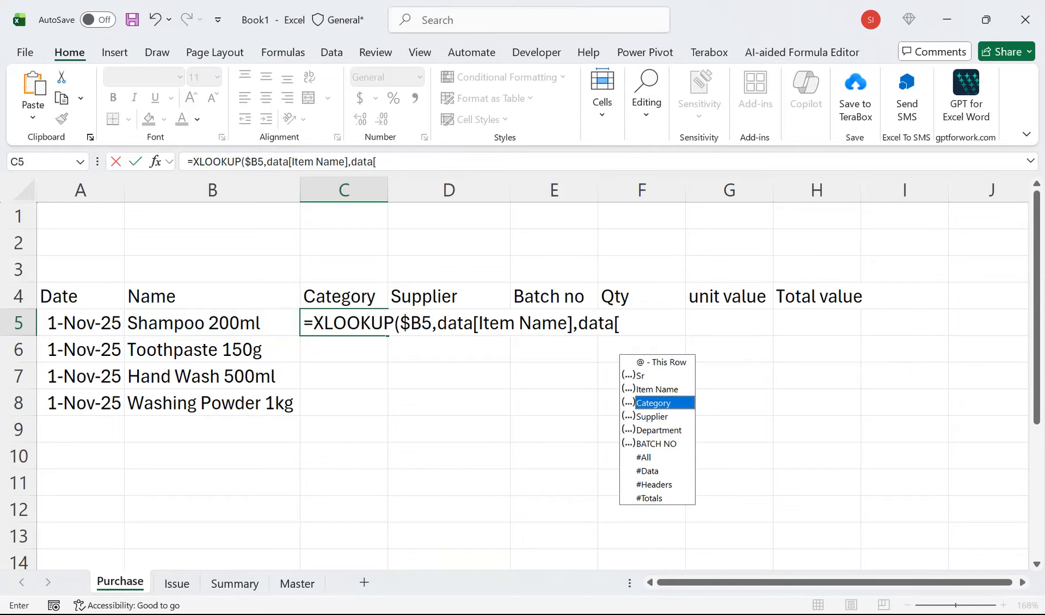
key("Tab")
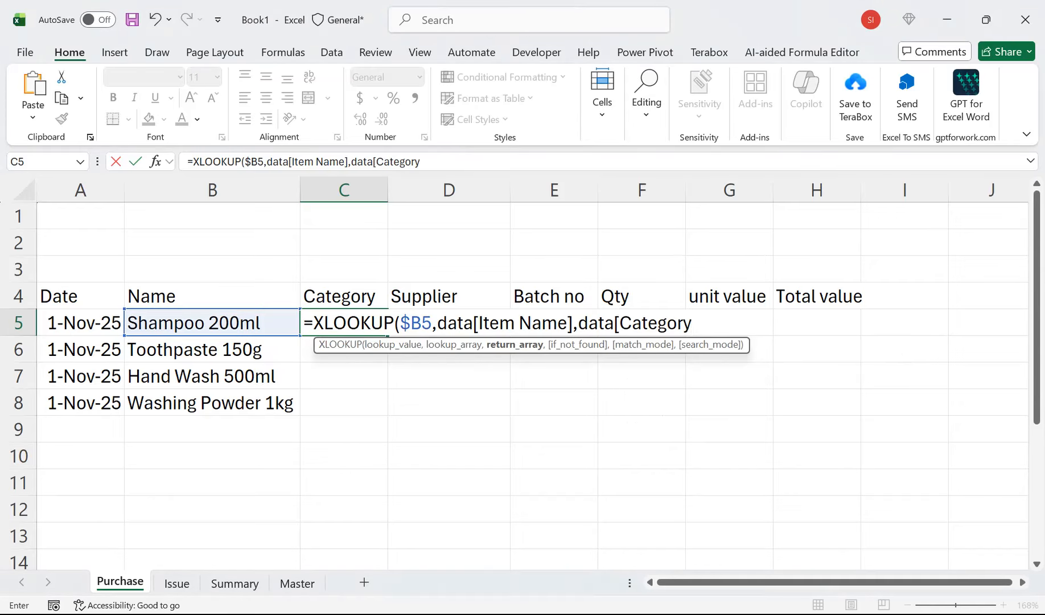
type("])")
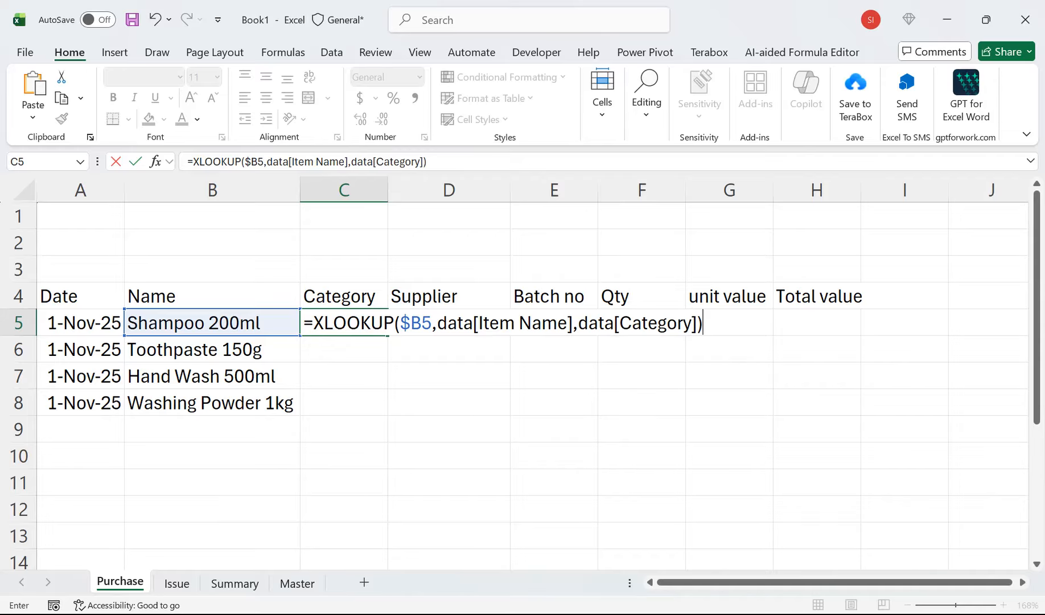
key("ctrl+Return")
key("Return")
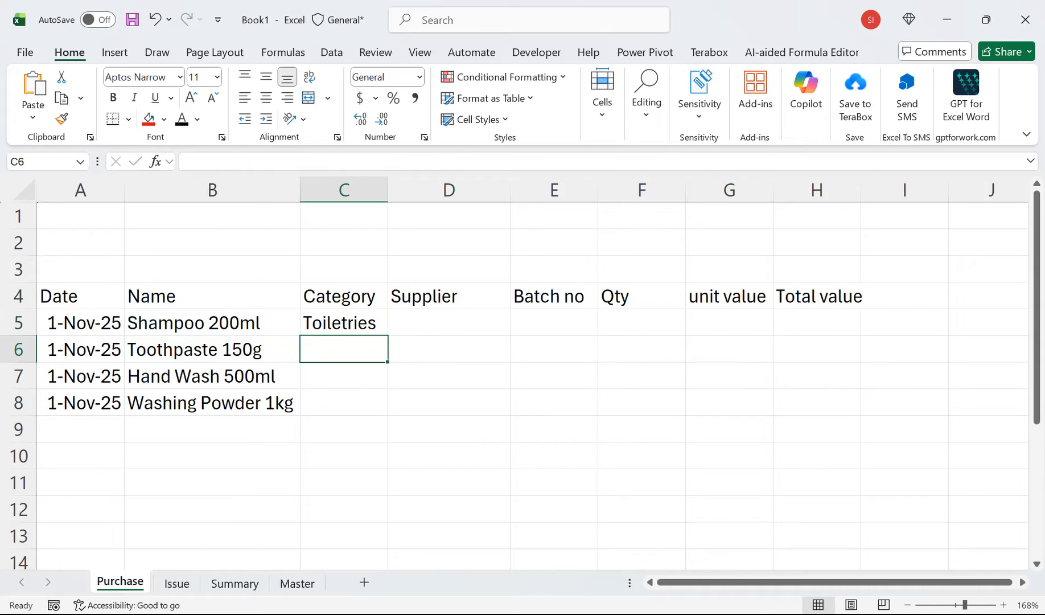
Check the XLOOKUP formula in C5 and fill it down the Category column to C11
key("Up")
key("F2")
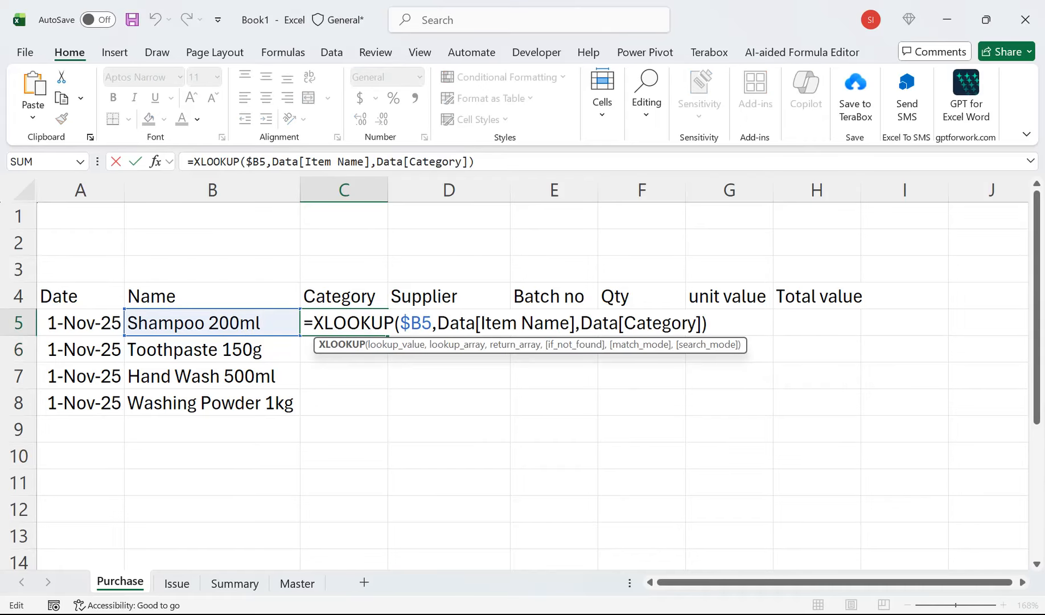
key("Return")
key("Up")
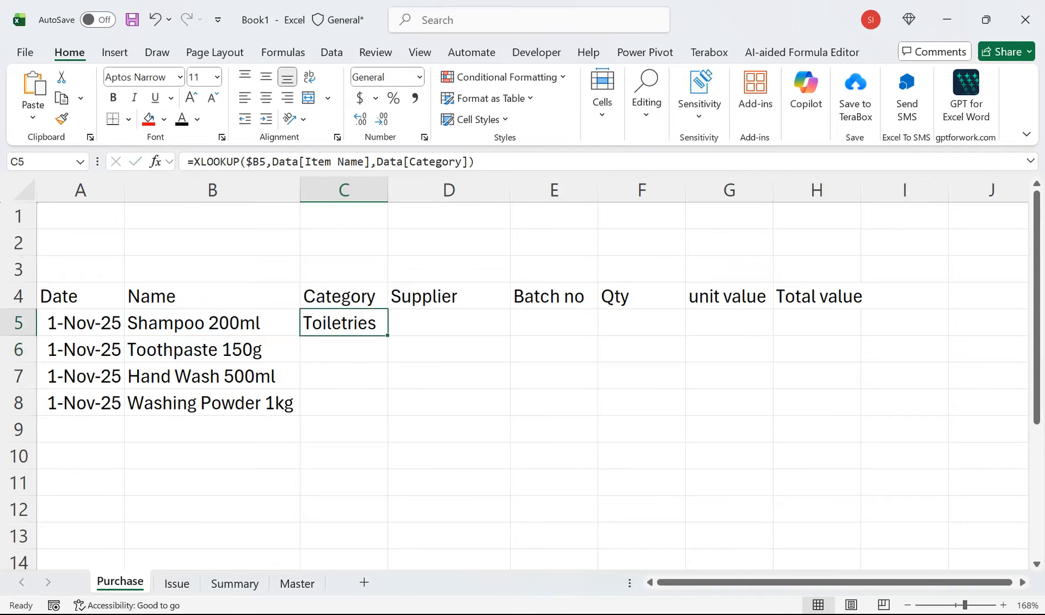
left_click_drag(387, 335, 387, 494)
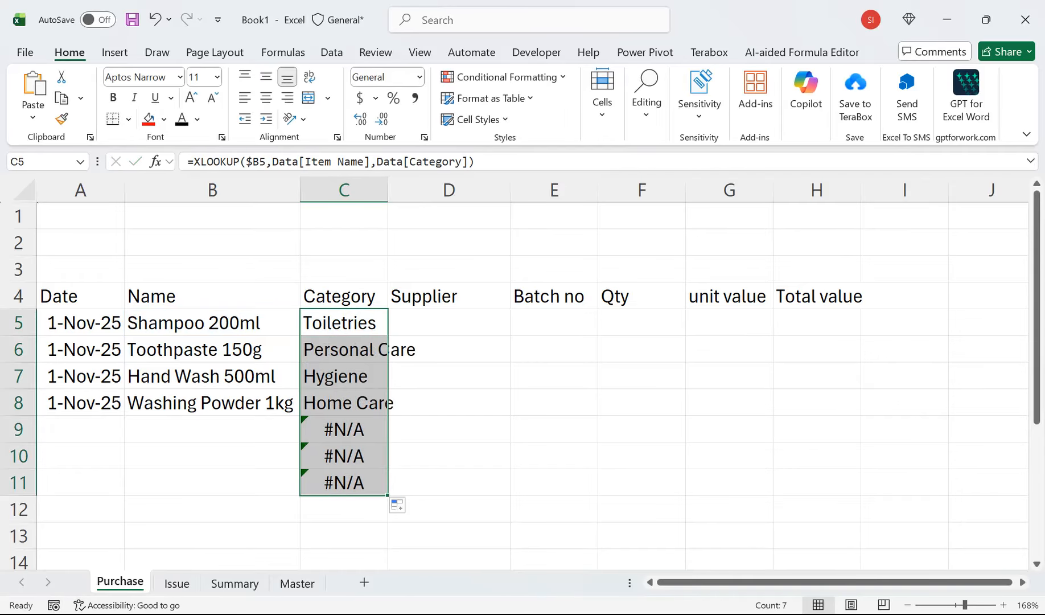
Add empty text "" as the if_not_found argument of the XLOOKUP formula in C5 and enter it
double_click(346, 323)
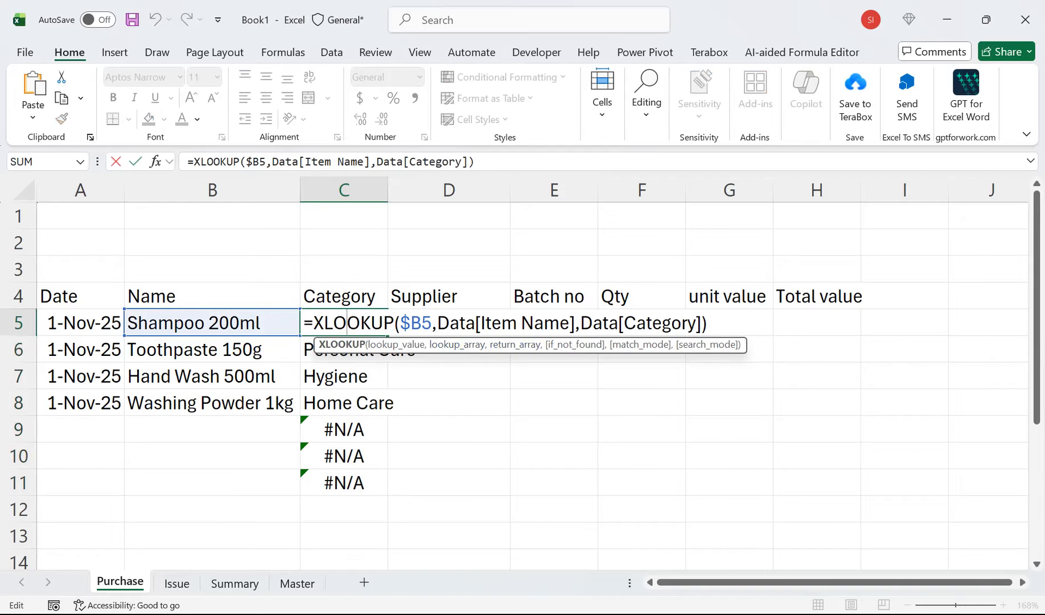
left_click(701, 323)
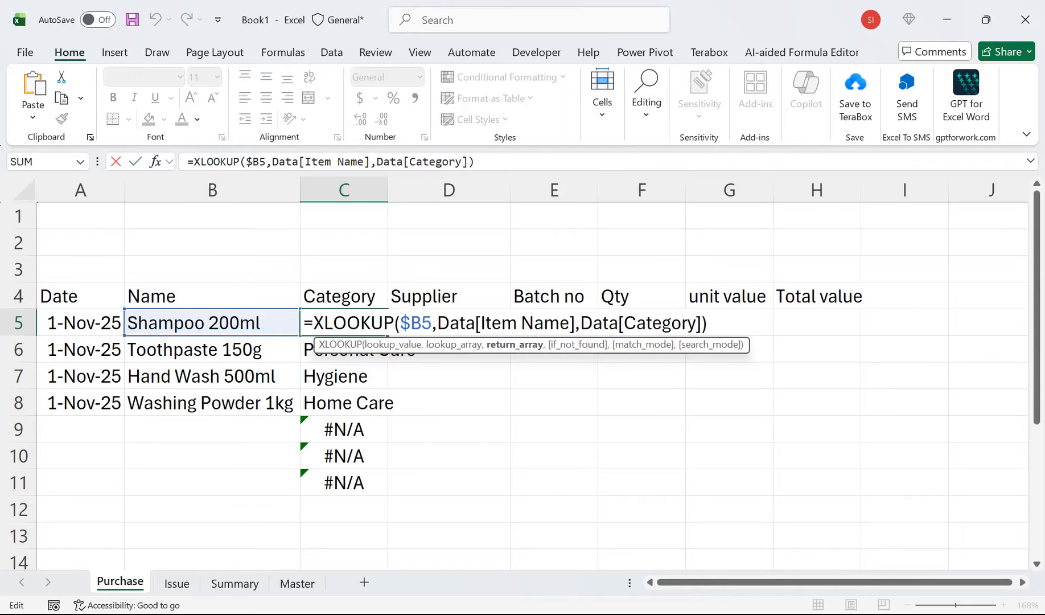
type(",")
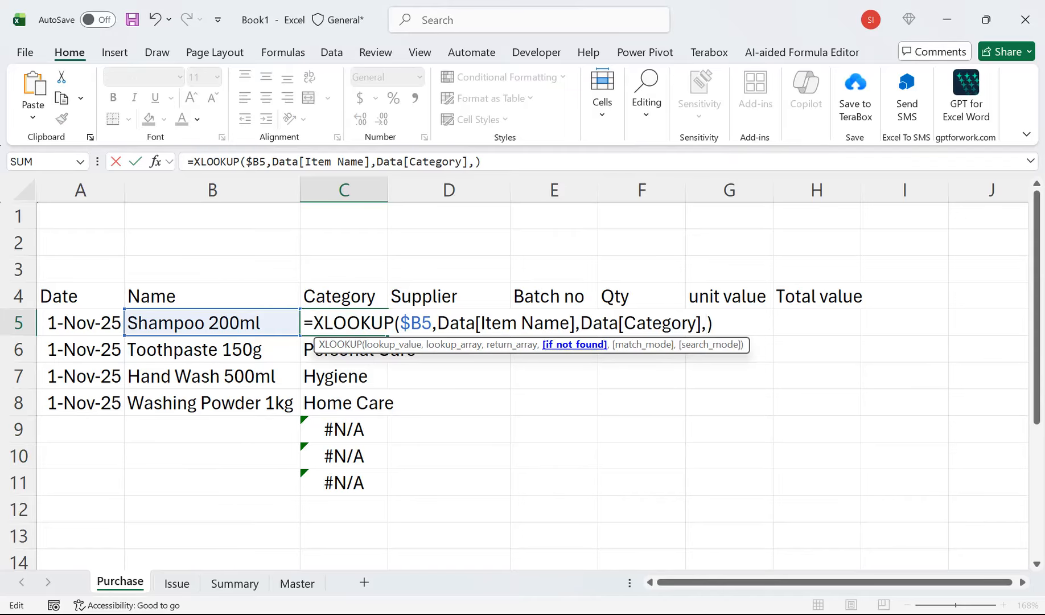
type("\"")
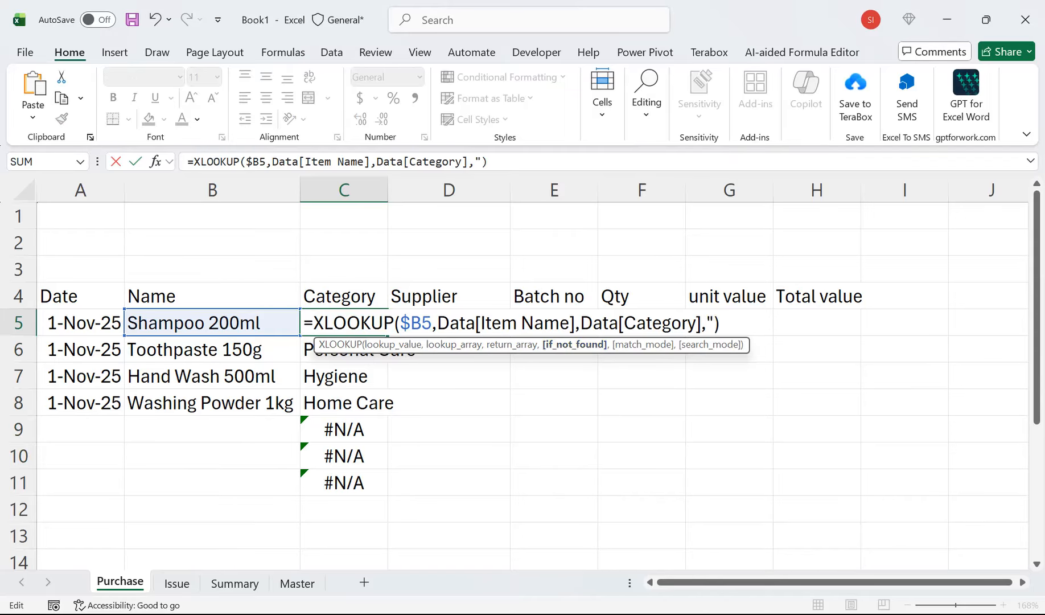
type("\"")
key("Return")
Fill the updated XLOOKUP formula from C5 down the Category column to C63
key("Up")
key("shift+Down")
key("shift+Down")
key("shift+Down")
key("shift+Down")
key("shift+Down")
key("shift+Down")
key("shift+Down")
key("shift+Down")
key("shift+Down")
key("shift+Down")
key("shift+Down")
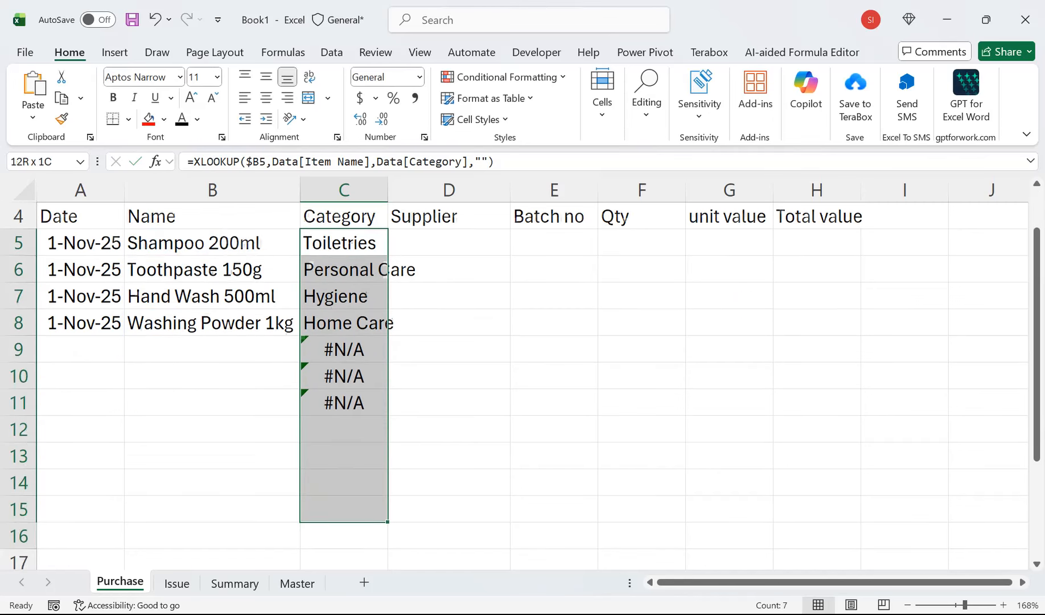
key("shift+Down")
key("shift+Down")
key("shift+Down")
key("shift+Down")
key("shift+Down")
key("shift+Down")
key("shift+Down")
key("shift+Down")
key("shift+Down")
key("shift+Down")
key("shift+Down")
key("shift+Down")
key("shift+Down")
key("shift+Down")
key("shift+Down")
key("shift+Down")
key("shift+Down")
key("shift+Down")
key("shift+Down")
key("shift+Down")
key("ctrl+d")
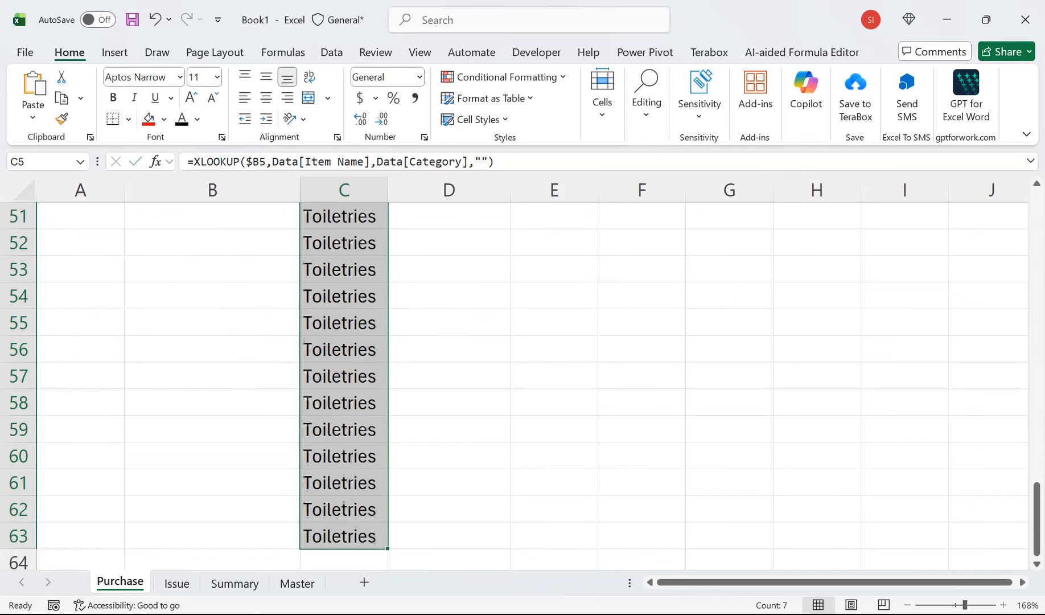
Autofit the width of the Category column to the Personal Care entry in C6
key("ctrl+Up")
key("ctrl+Up")
key("Down")
key("Down")
key("Down")
key("Down")
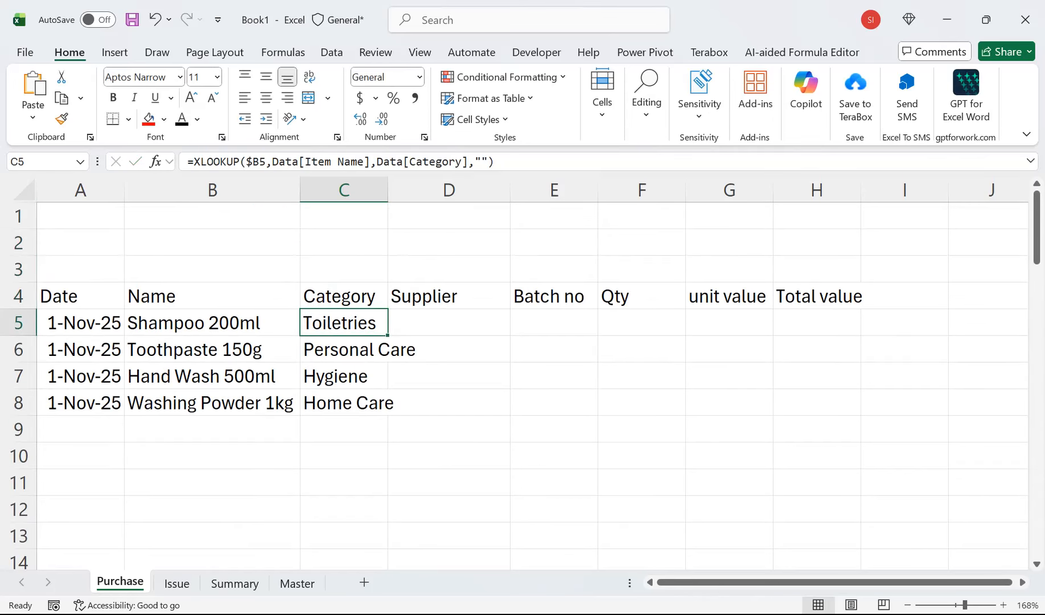
key("Down")
key("alt+h")
key("o")
key("i")
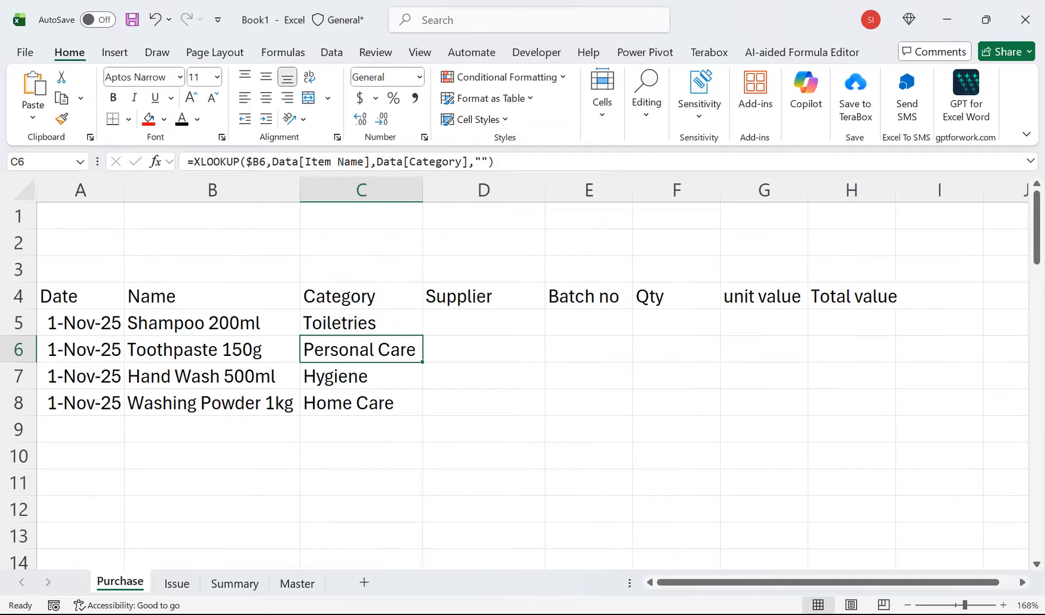
Fill the C5 XLOOKUP formula across into the Supplier and Batch no cells, D5:E5
key("Up")
key("Right")
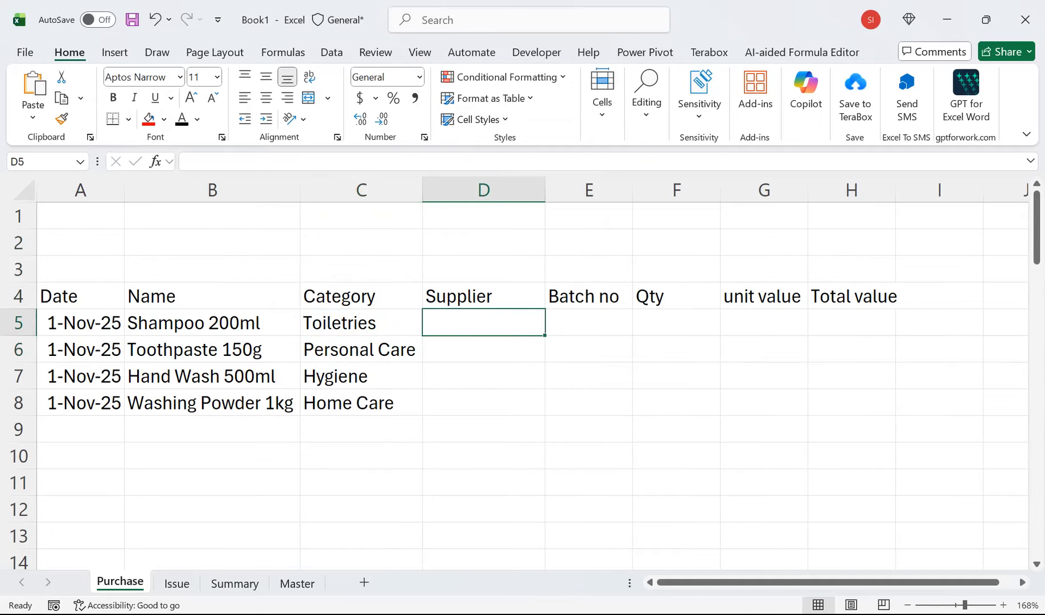
key("Left")
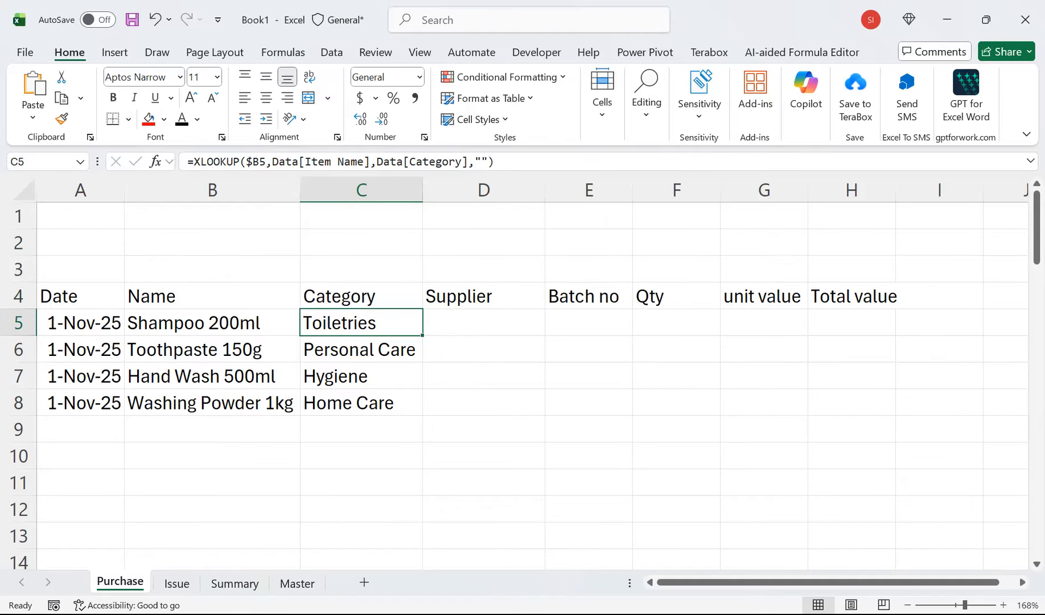
left_click_drag(422, 336, 501, 327)
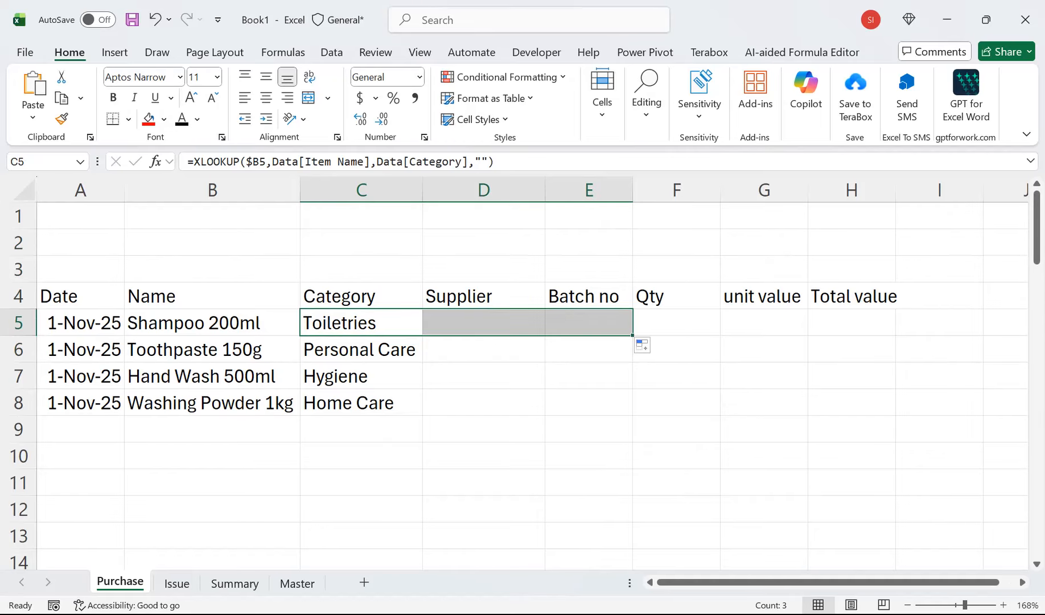
Change the lookup array of the Supplier formula in D5 to Data[Item Name] and enter it
double_click(483, 322)
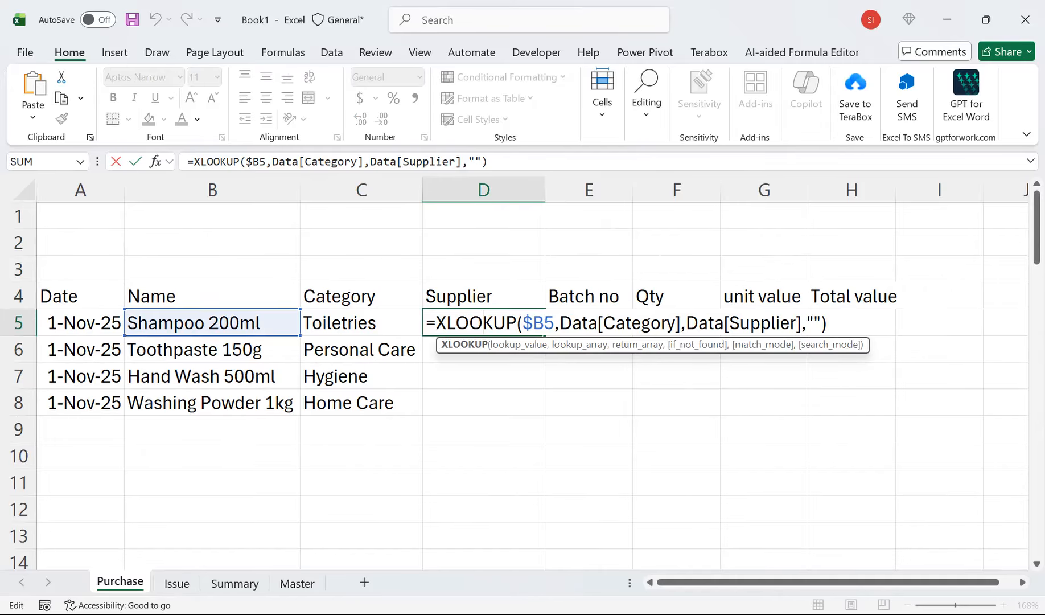
left_click_drag(675, 322, 604, 323)
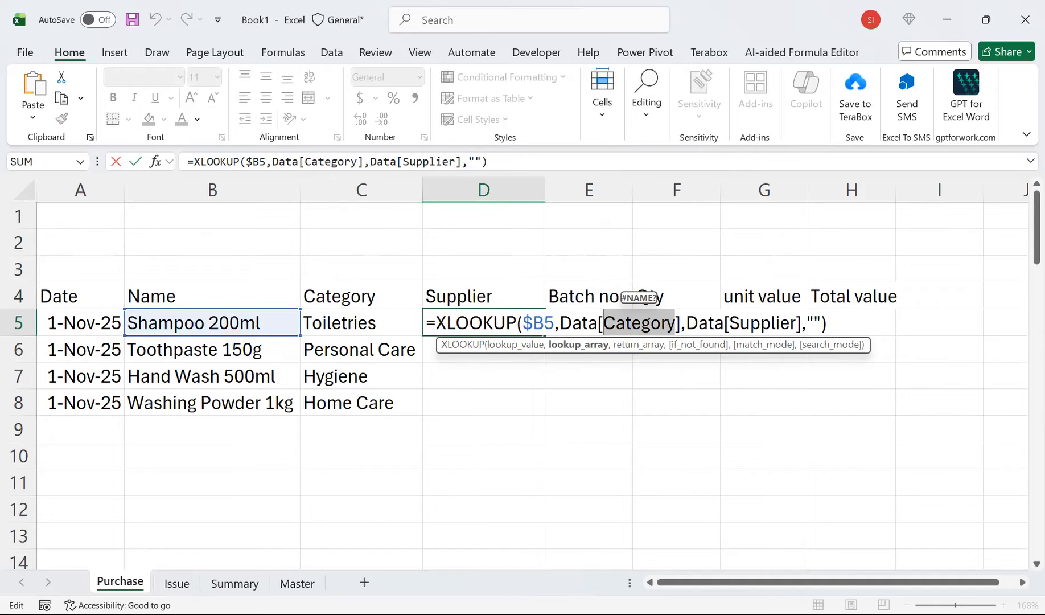
key("Delete")
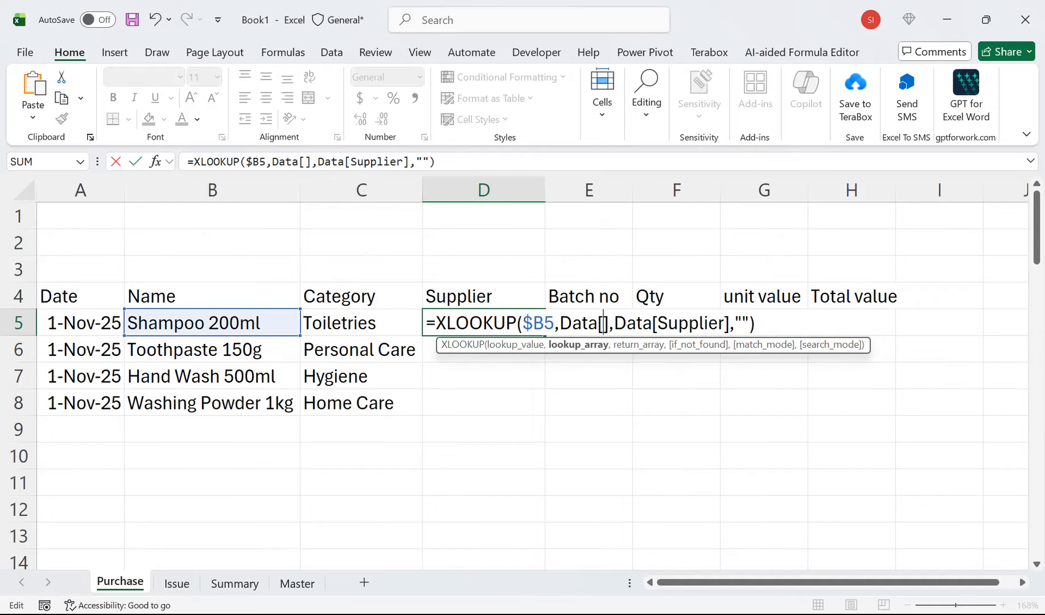
type("i")
key("Tab")
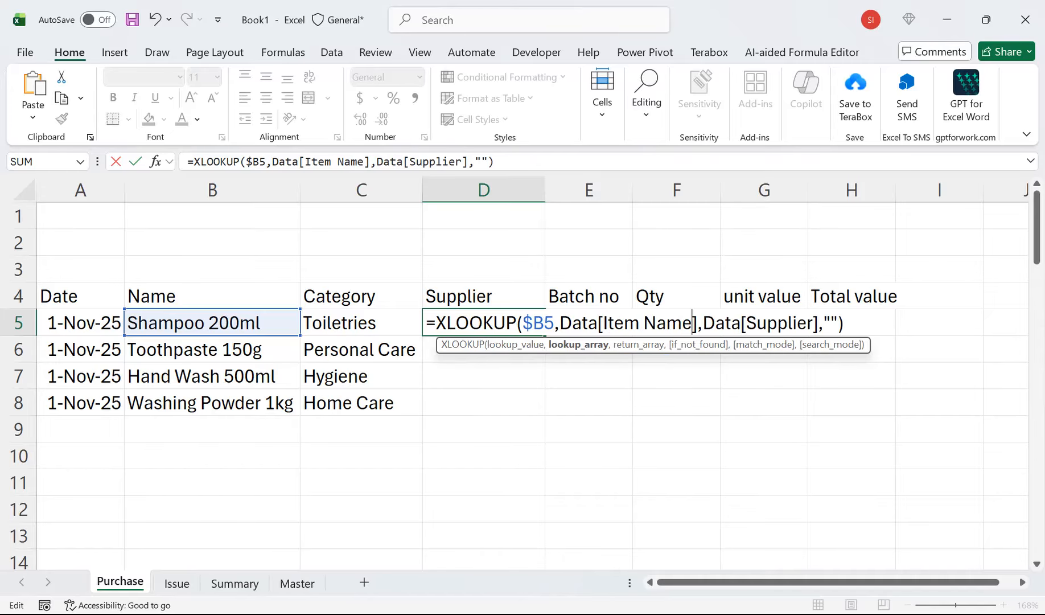
key("Return")
key("Up")
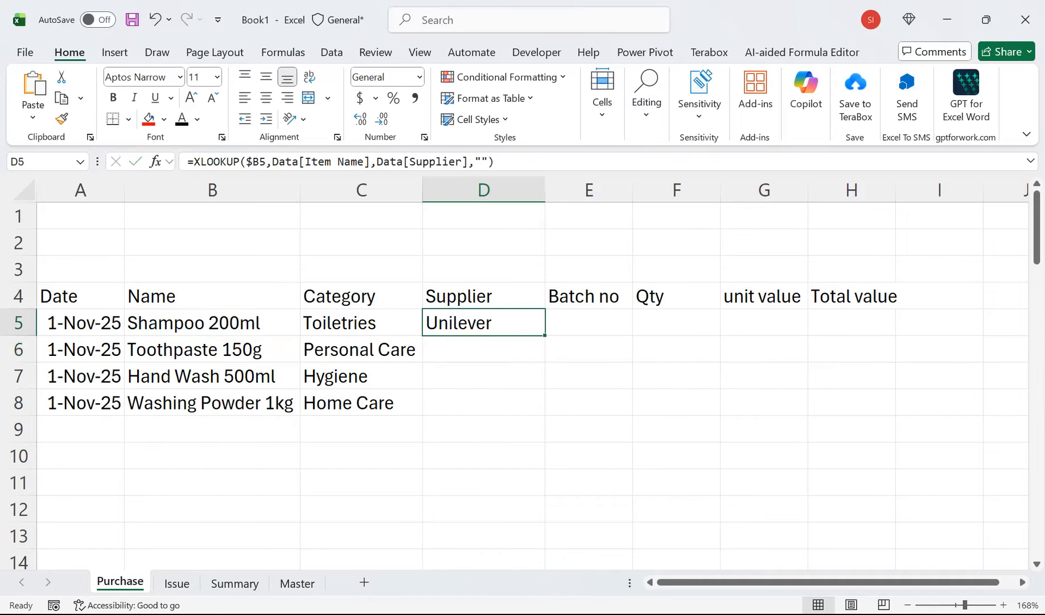
Change the lookup array of the Batch no formula in E5 to Data[Item Name]
key("Right")
key("F2")
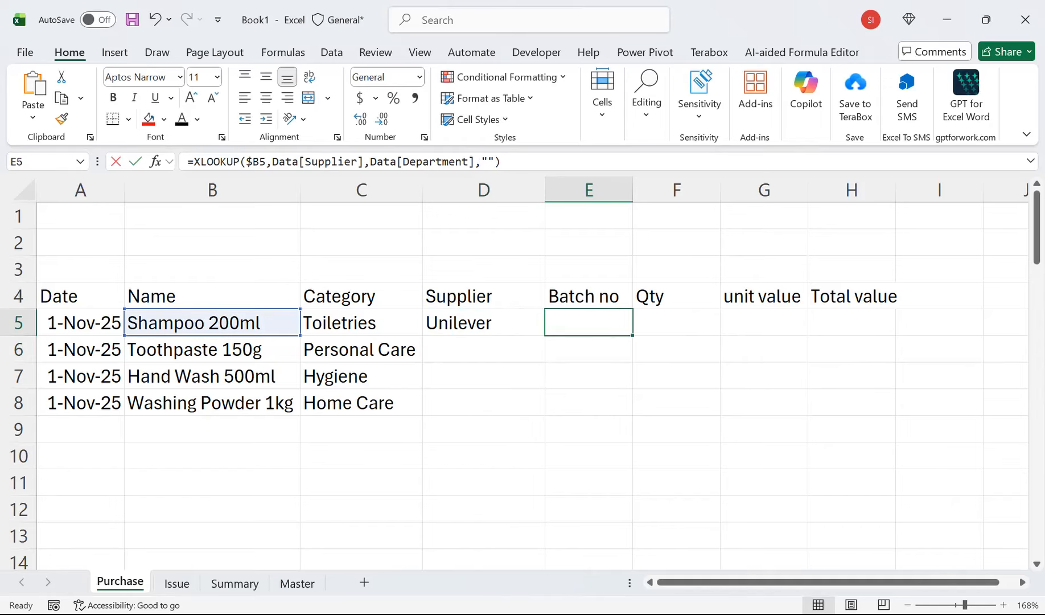
key("Left")
key("Left")
key("Left")
key("Left")
key("Left")
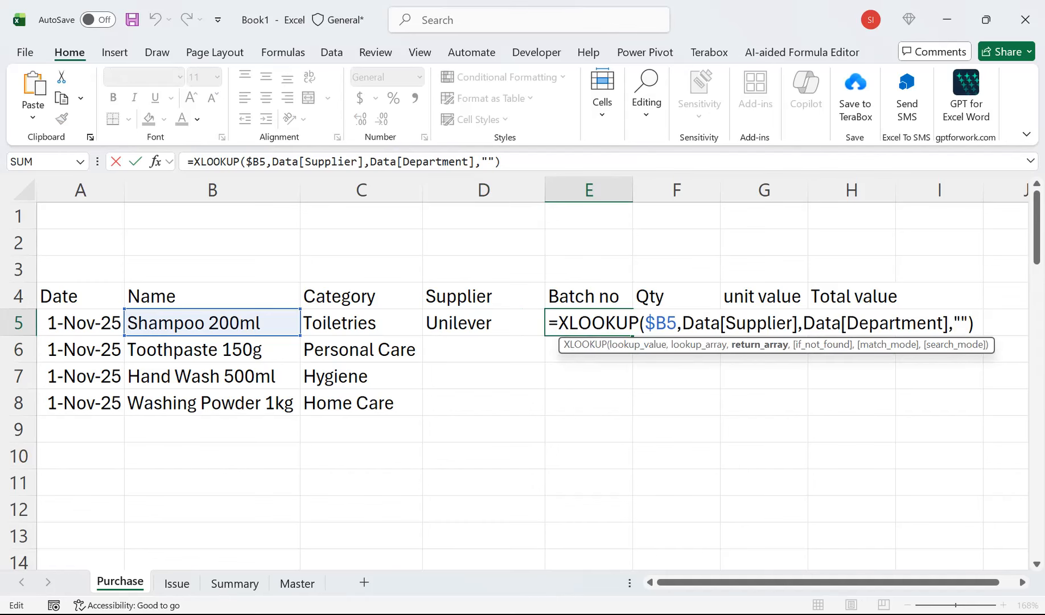
key("Left")
key("Left")
key("Left")
key("Left")
key("Left")
key("Left")
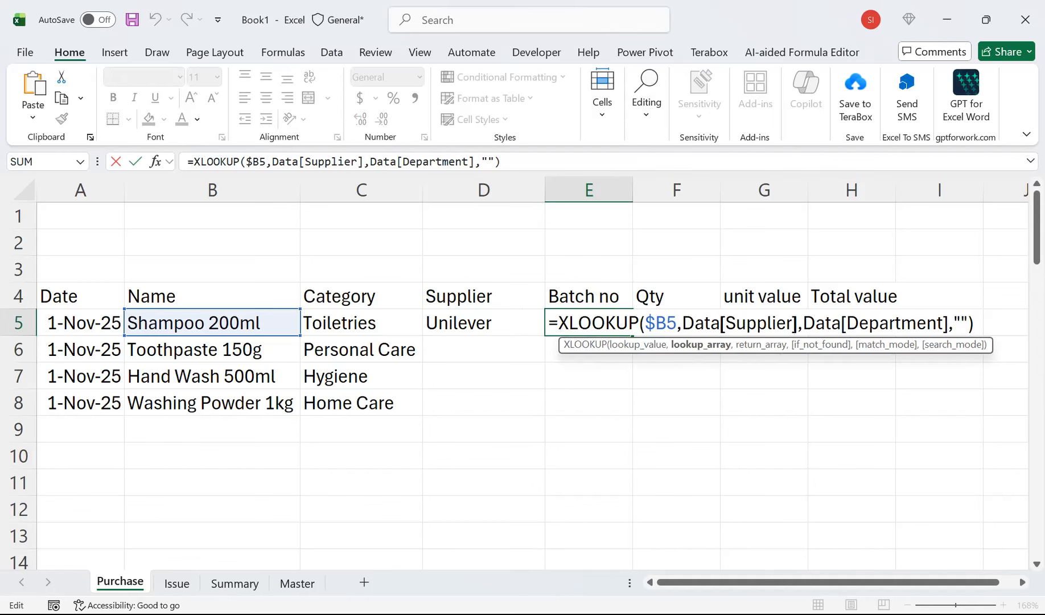
key("BackSpace")
key("BackSpace")
key("BackSpace")
key("BackSpace")
key("BackSpace")
key("BackSpace")
key("BackSpace")
key("BackSpace")
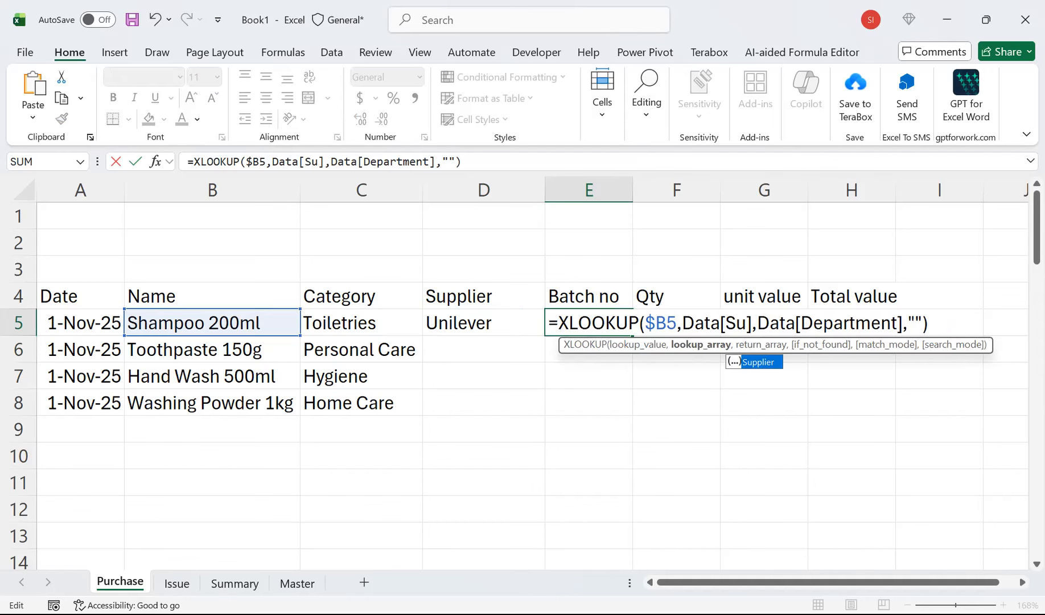
type("Ite")
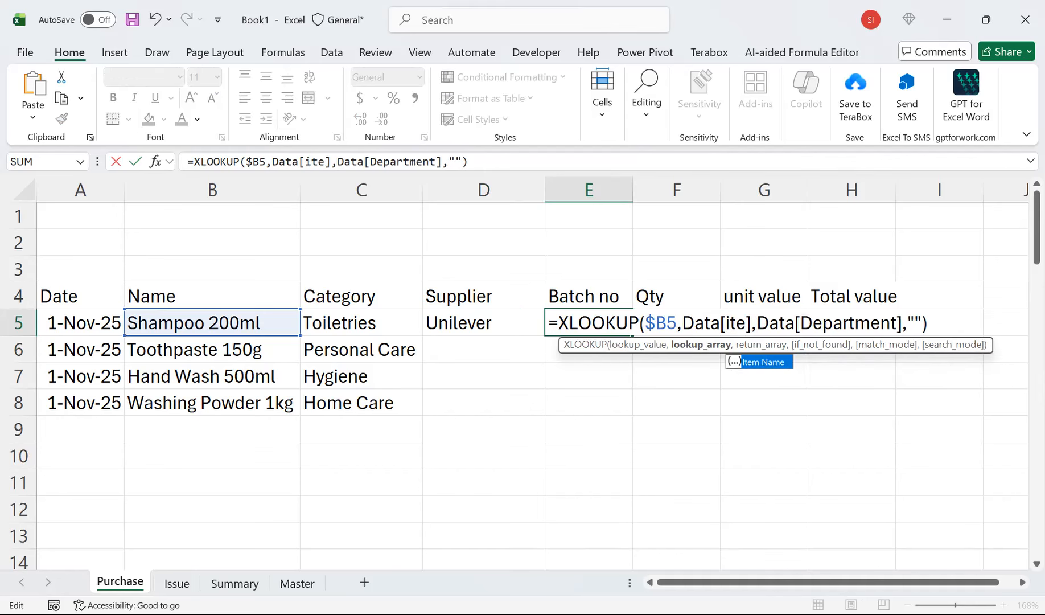
key("Tab")
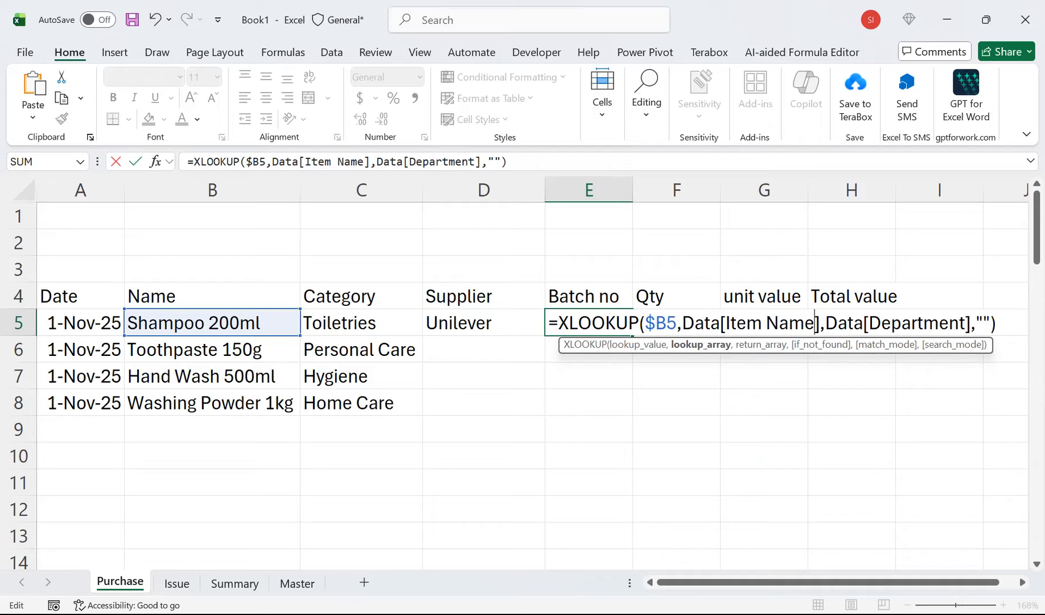
Set the return array of the E5 formula to the Data table's BATCH NO column and enter it
left_click_drag(964, 323, 870, 323)
type("b")
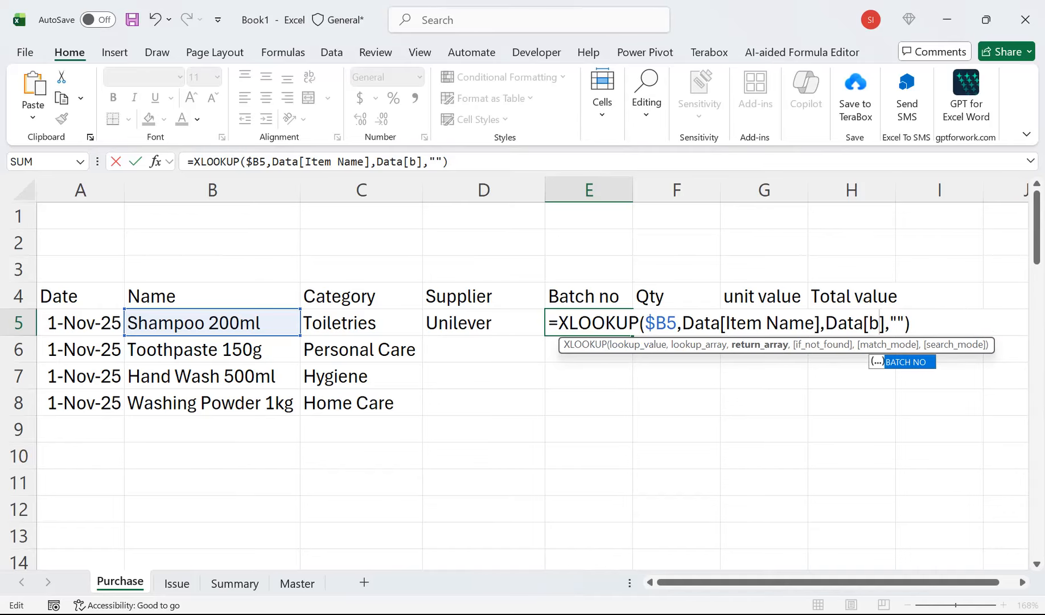
key("Tab")
key("Return")
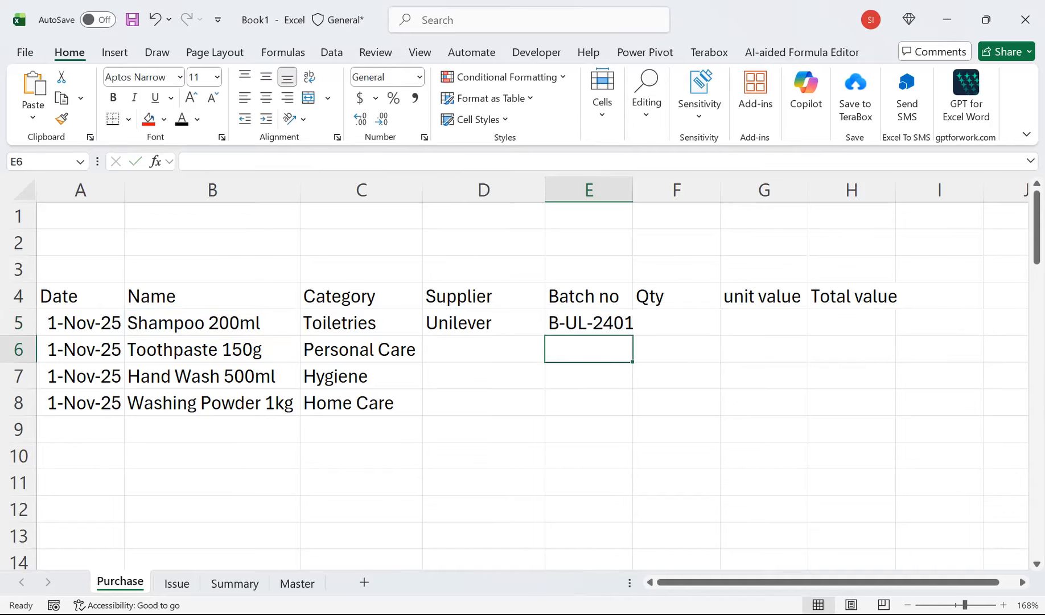
Fill the D5:E5 formulas down the Supplier and Batch no columns and autofit column E
left_click_drag(484, 324, 589, 323)
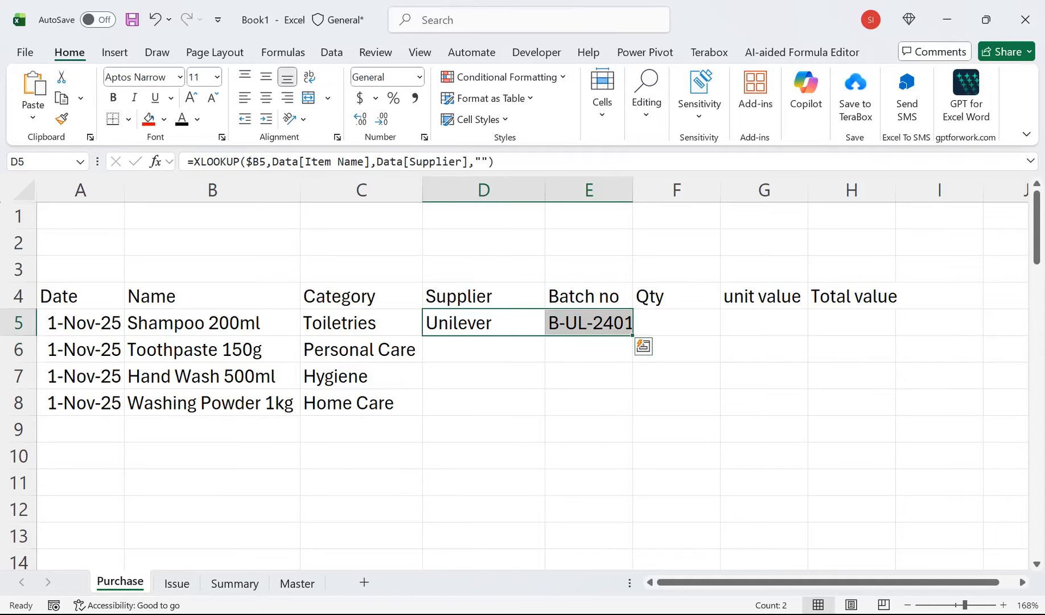
double_click(632, 335)
left_click(639, 190)
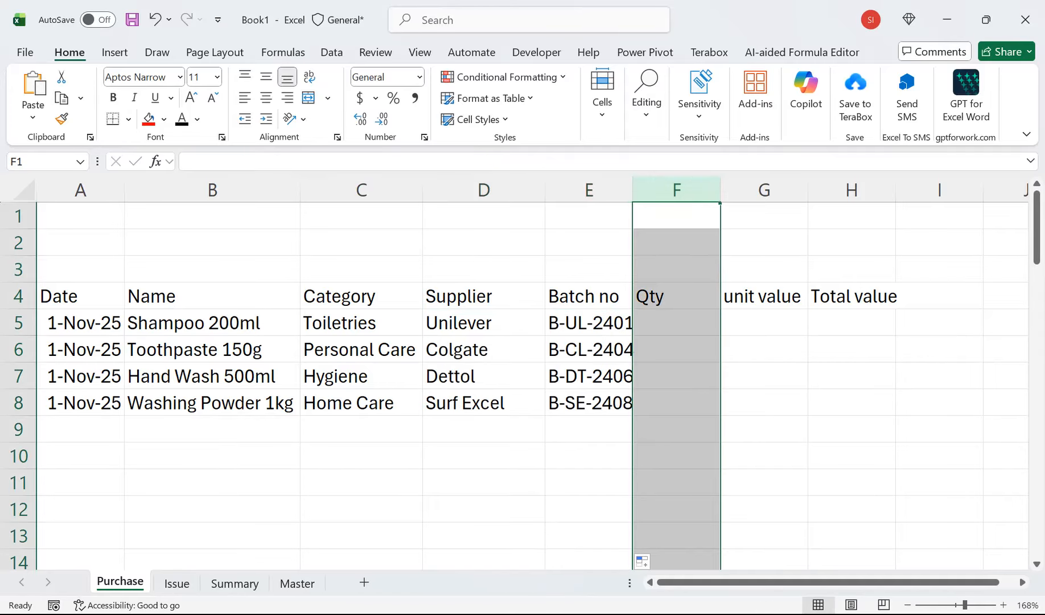
double_click(633, 190)
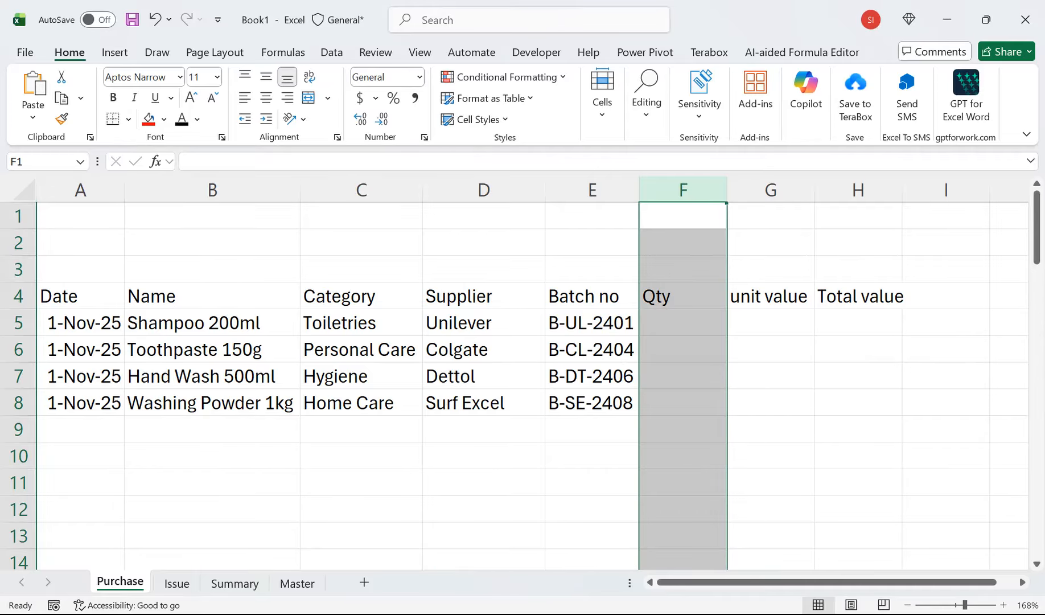
Enlarge header row 4 and column H, and center the headers in A4:H4 horizontally and vertically
left_click(18, 322)
left_click_drag(18, 309, 859, 309)
left_click_drag(902, 190, 909, 189)
left_click(265, 97)
left_click(266, 76)
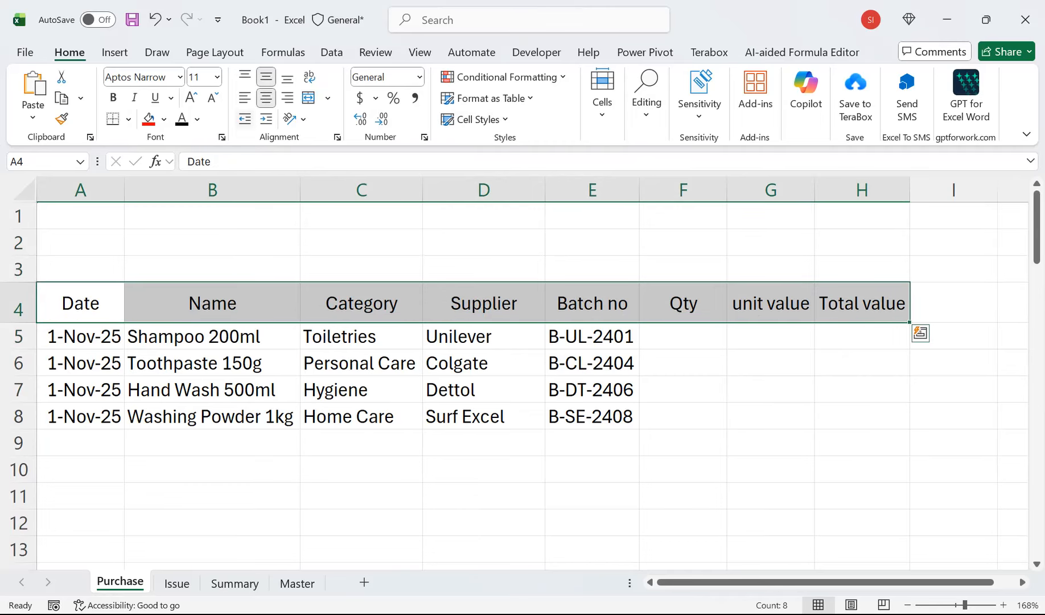
Add a purchase entry in row 9 by copying the date down to A9 and choosing Energy Drink Can in B9
left_click(212, 443)
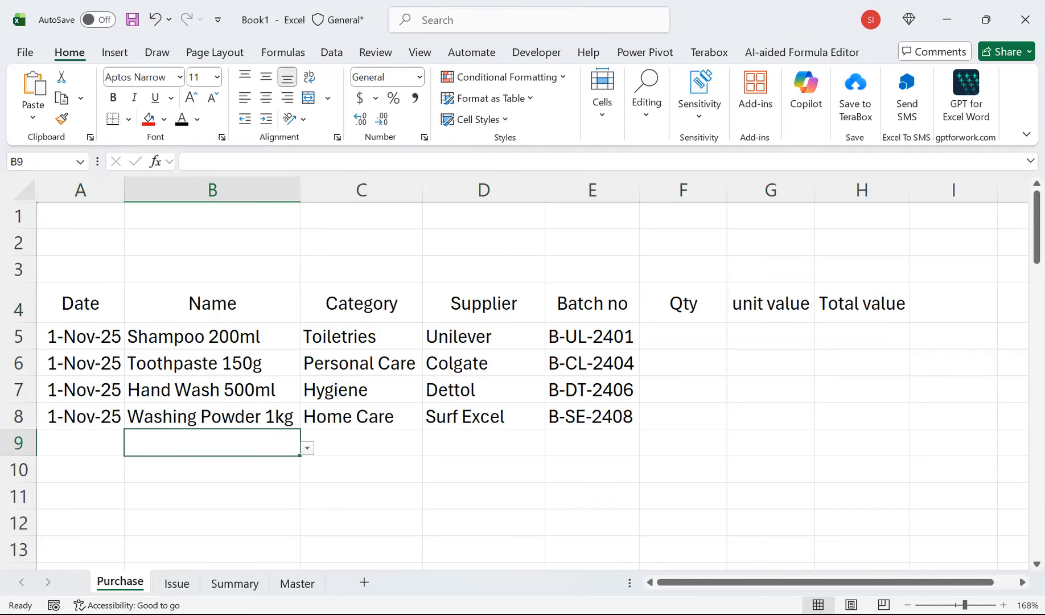
left_click_drag(80, 416, 80, 443)
key("ctrl+d")
left_click(228, 443)
left_click(308, 448)
left_click(213, 421)
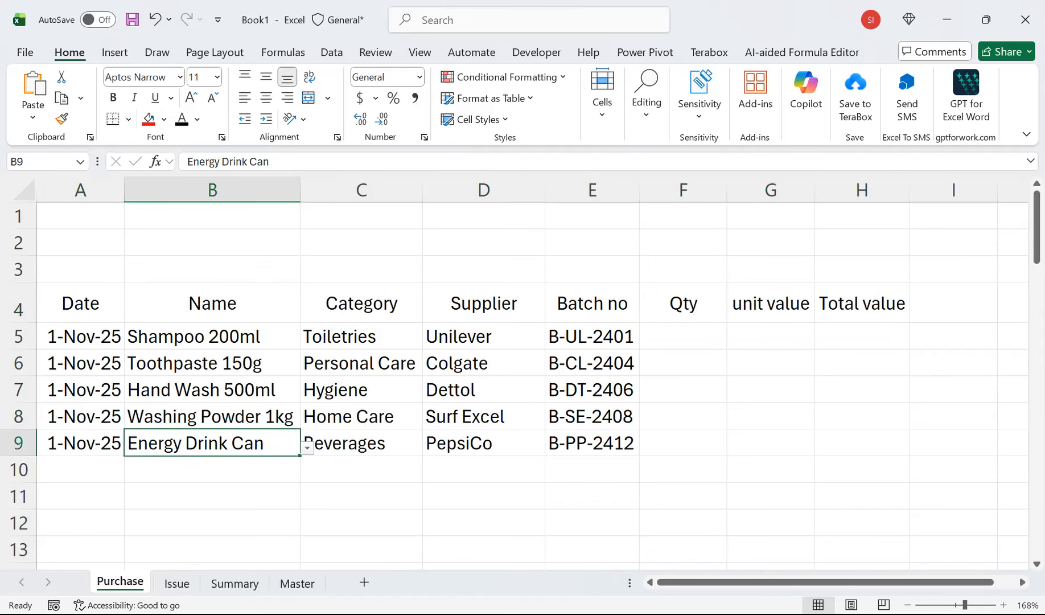
left_click(362, 443)
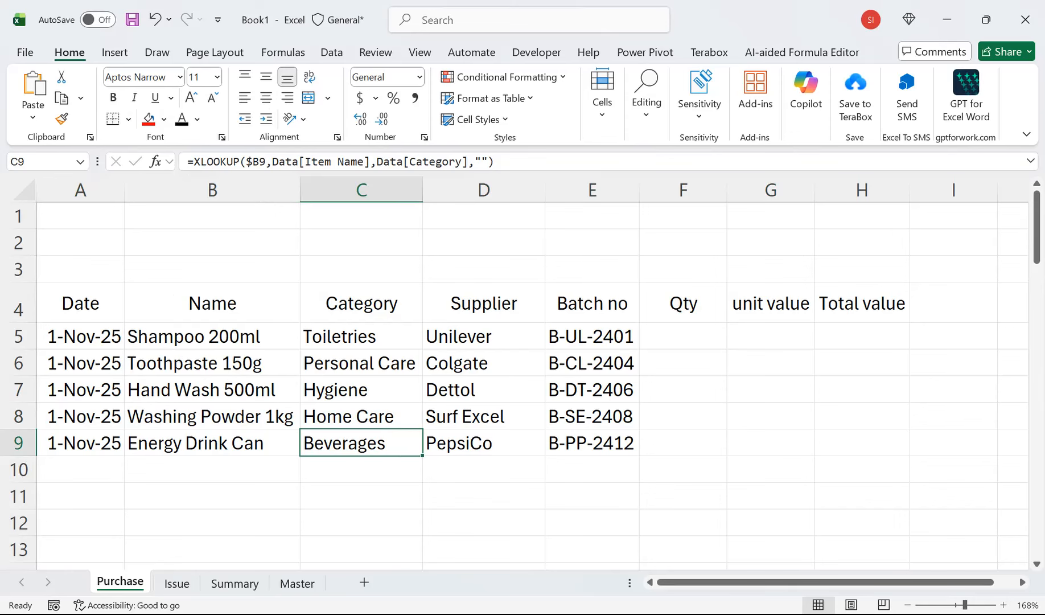
Enter the quantities 100, 200, 500, 300 and 150 in the Qty cells F5:F9
left_click(683, 336)
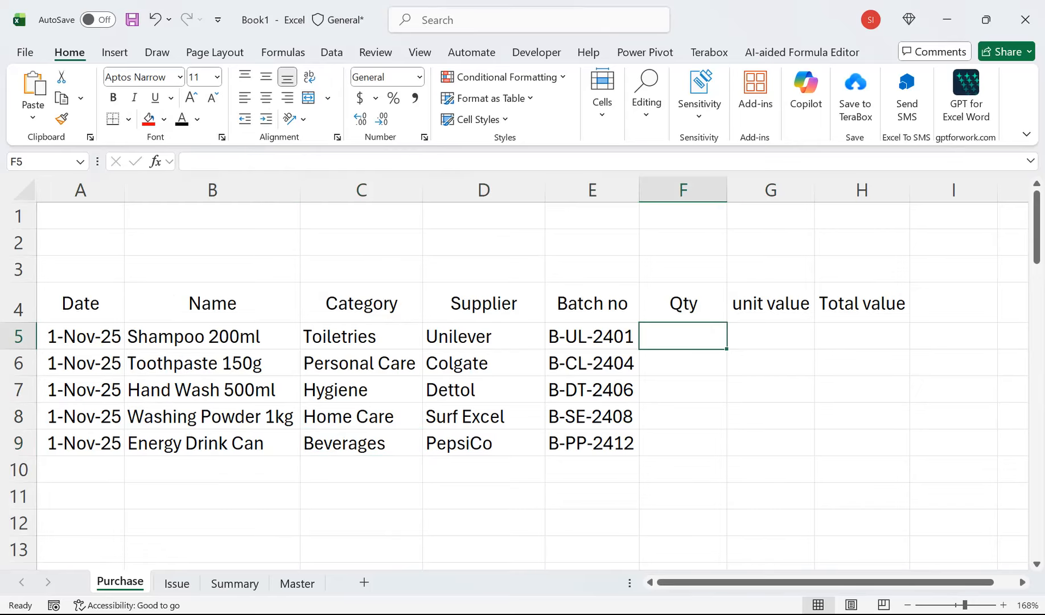
type("100")
key("Return")
type("200")
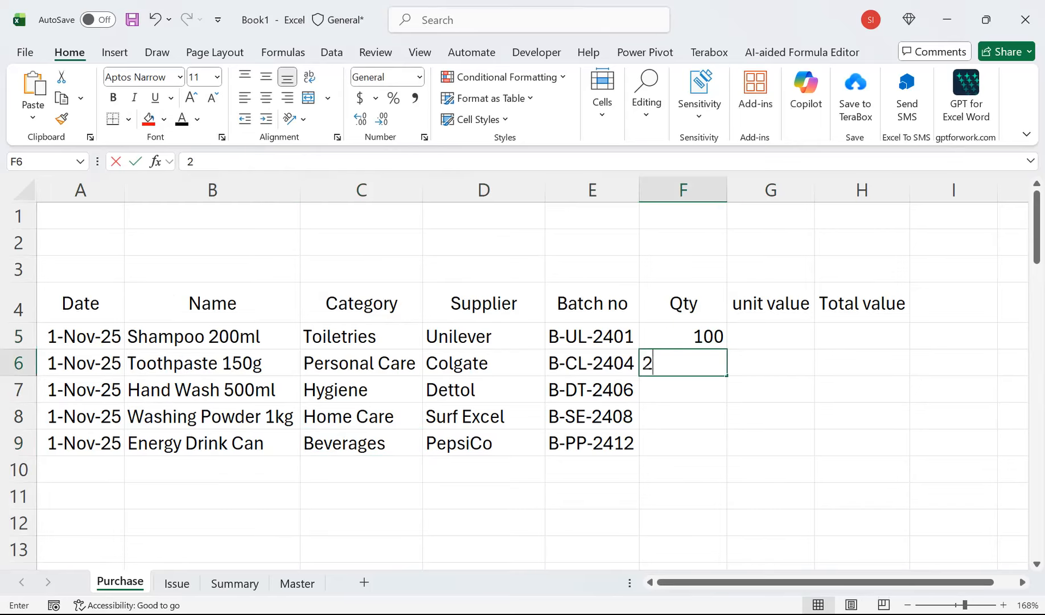
key("Return")
type("500")
key("Return")
type("300")
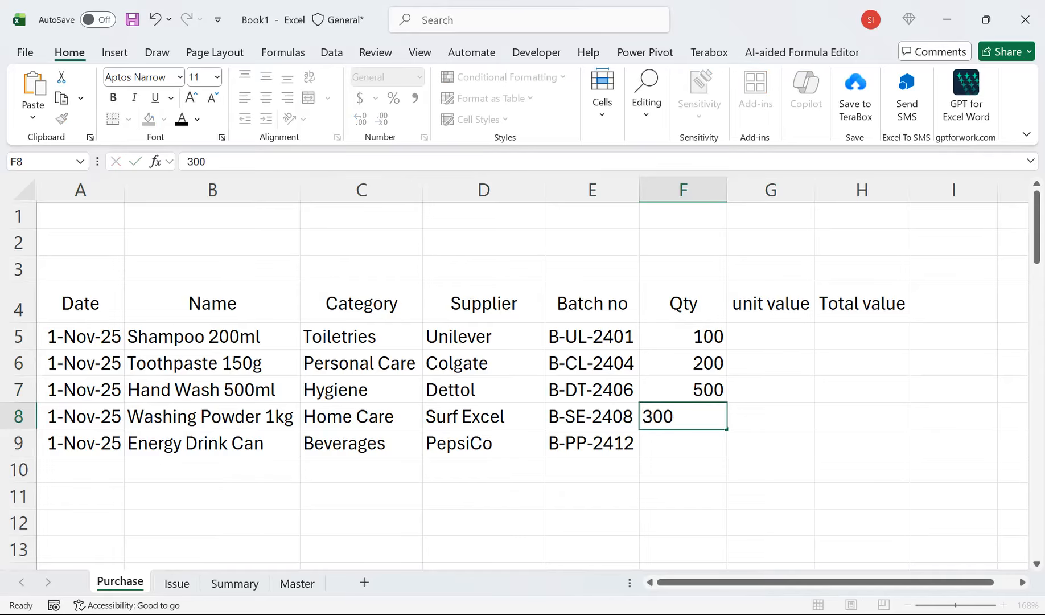
key("Return")
type("150")
key("Return")
key("Up")
key("Up")
key("Up")
key("Up")
key("Up")
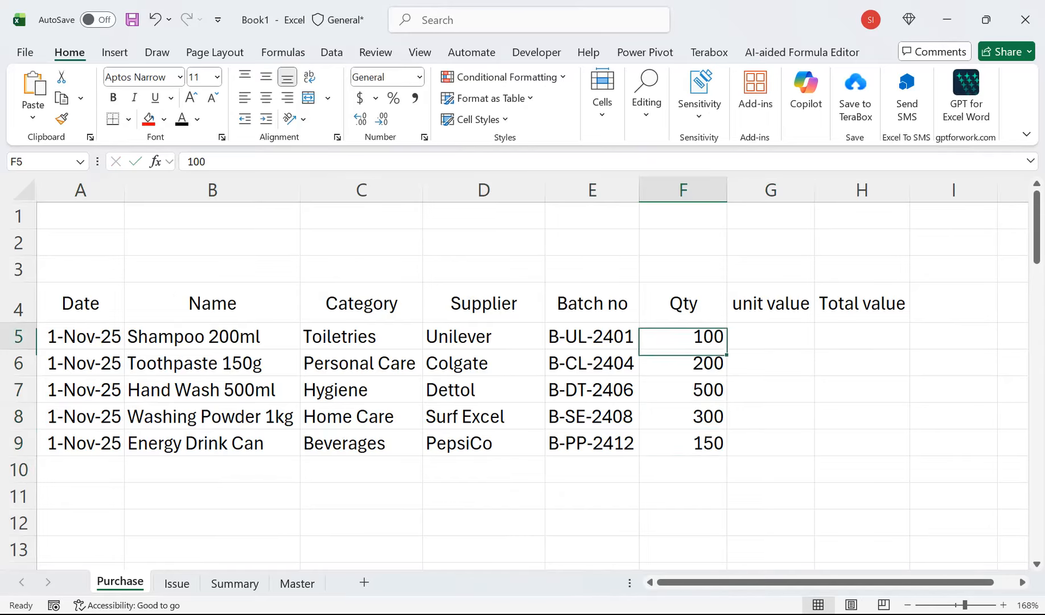
Enter the unit values 500, 100, 150, 200 and 350 in cells G5:G9 of the Purchase sheet
key("Right")
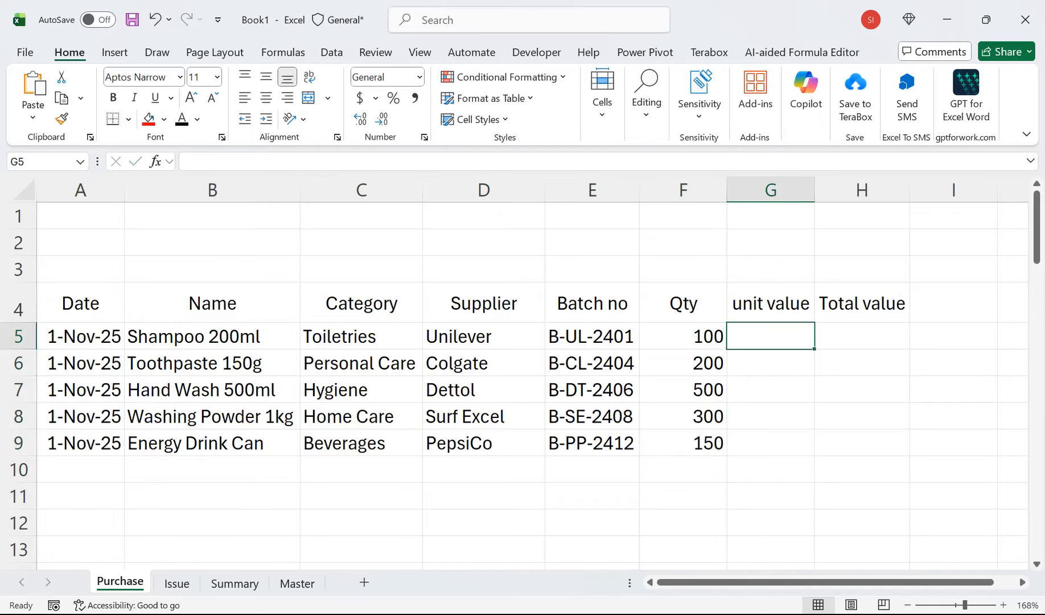
type("5000")
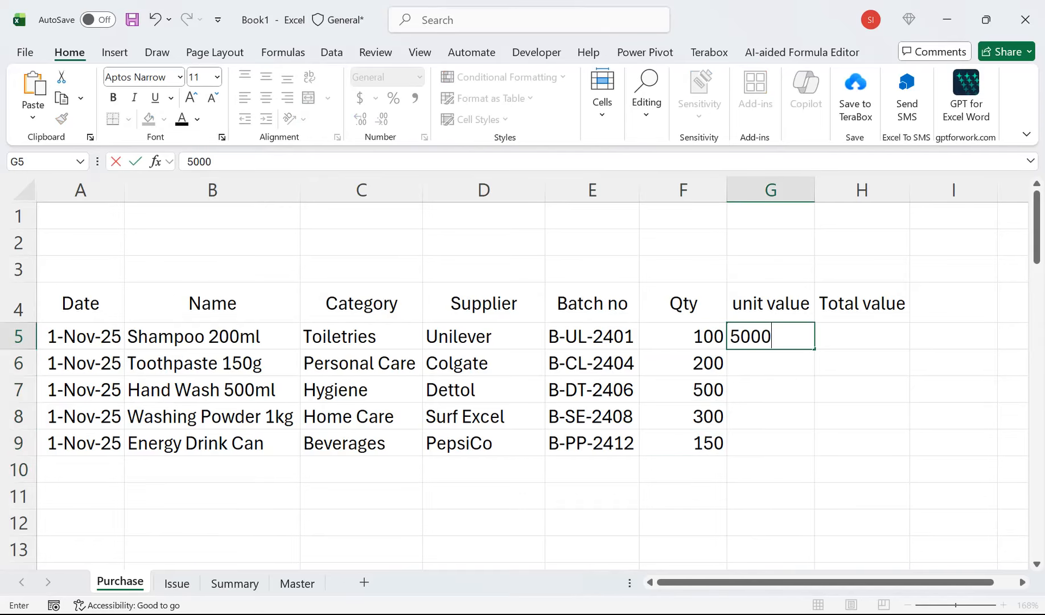
key("BackSpace")
key("Return")
type("100")
key("Return")
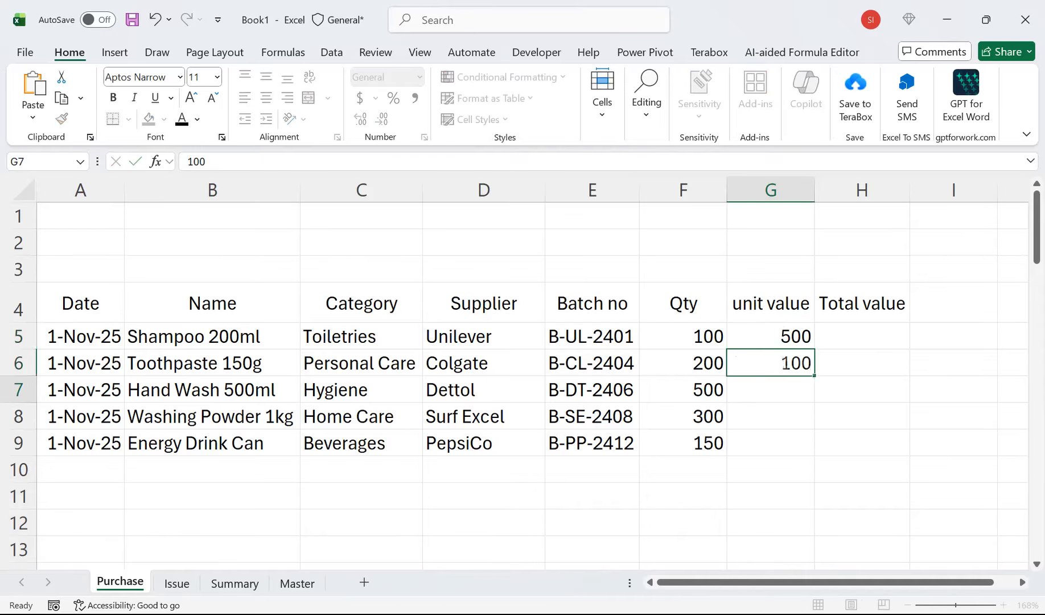
type("150")
key("Return")
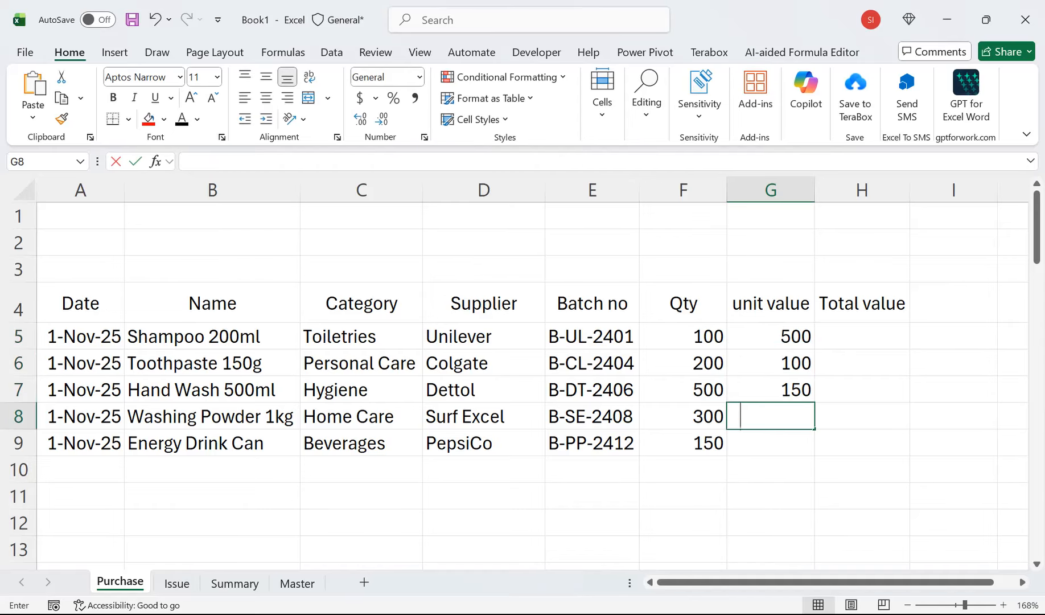
type("200")
key("Return")
type("1500")
key("Return")
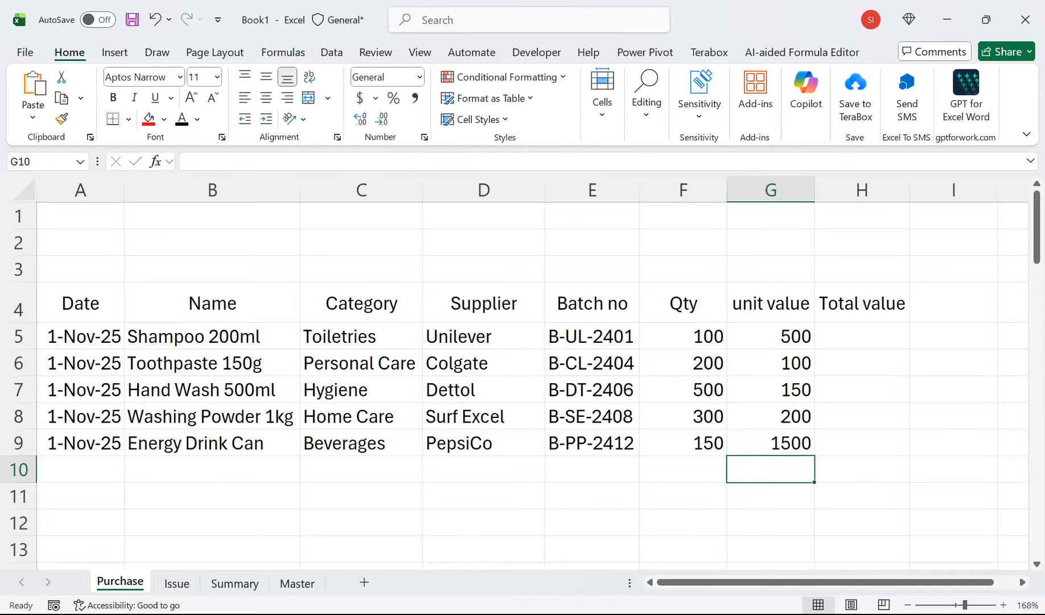
left_click(771, 442)
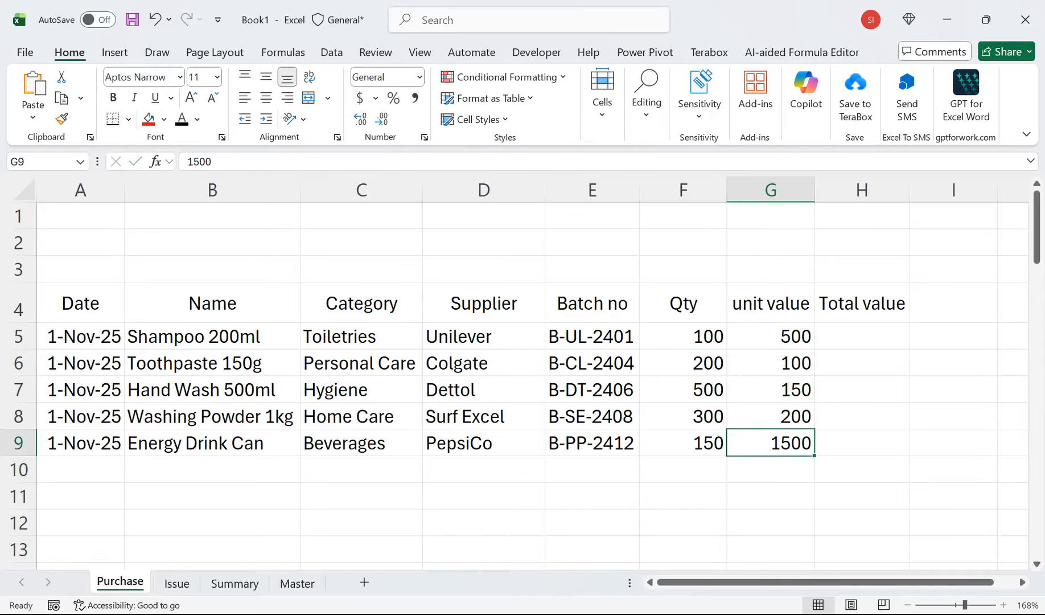
type("350")
key("Return")
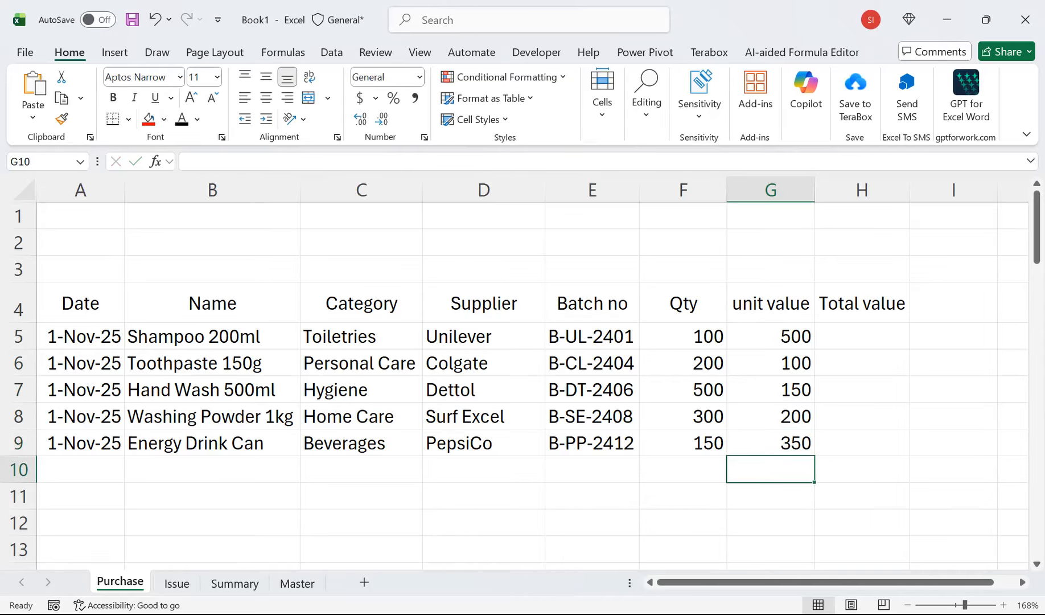
Calculate the first total value in H5 with the formula =IFERROR(G5*F5,"")
left_click(861, 336)
type("=if")
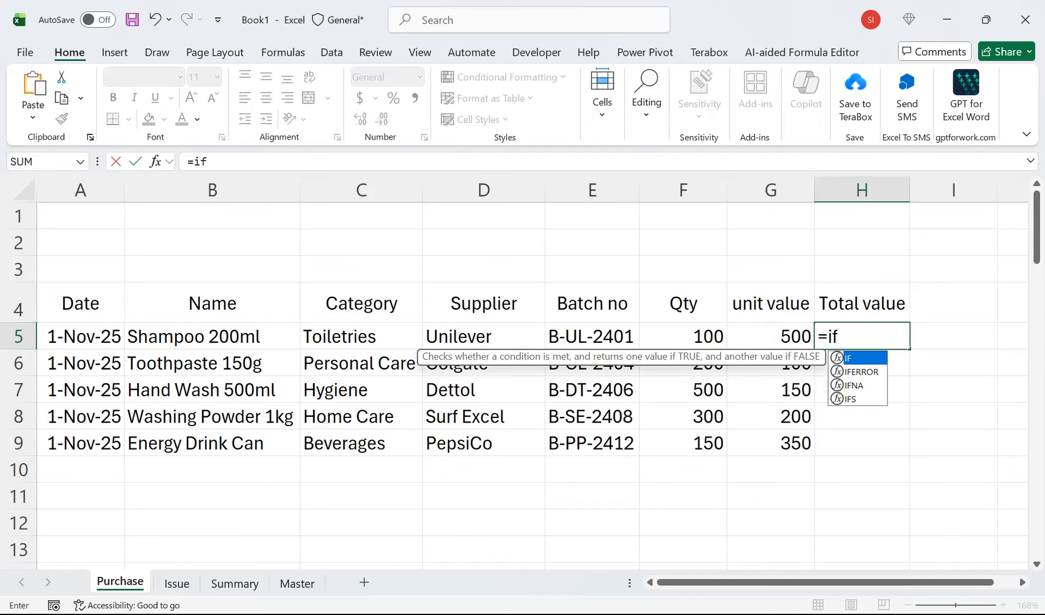
key("Down")
key("Tab")
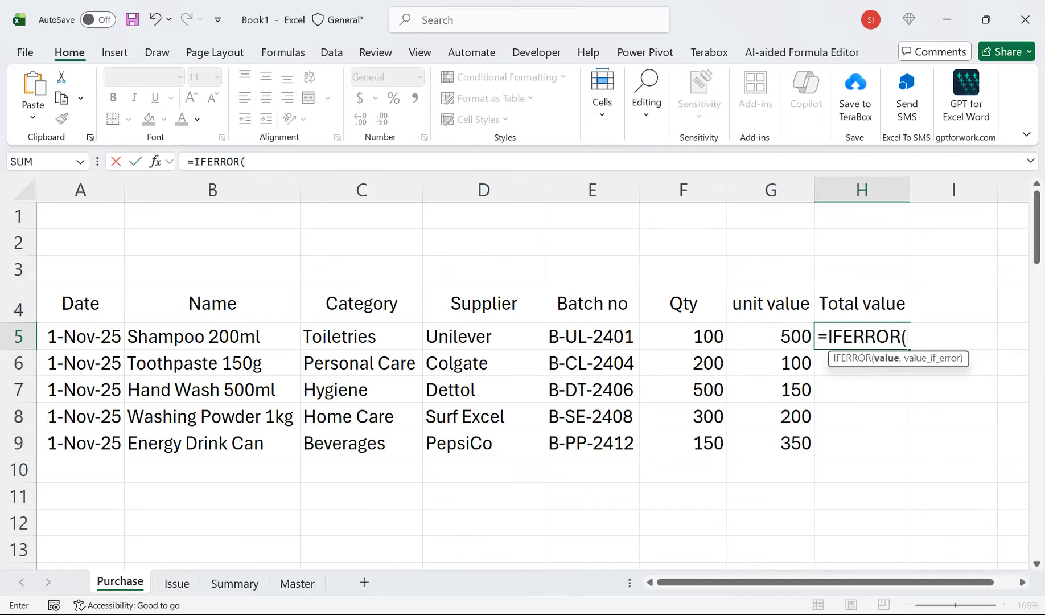
key("Left")
type("*")
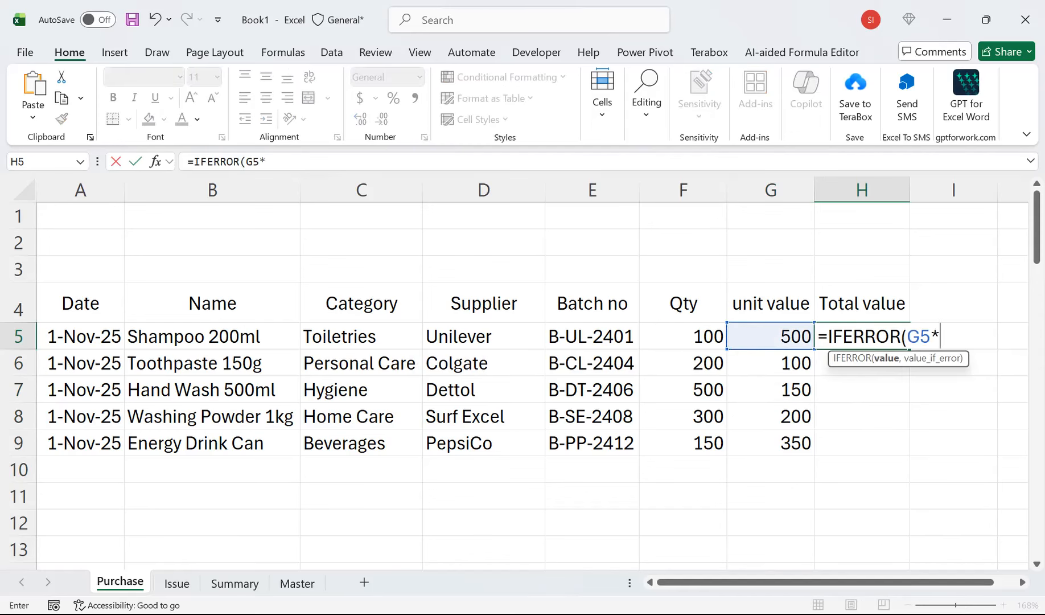
key("Left")
key("Left")
type(",\"\")")
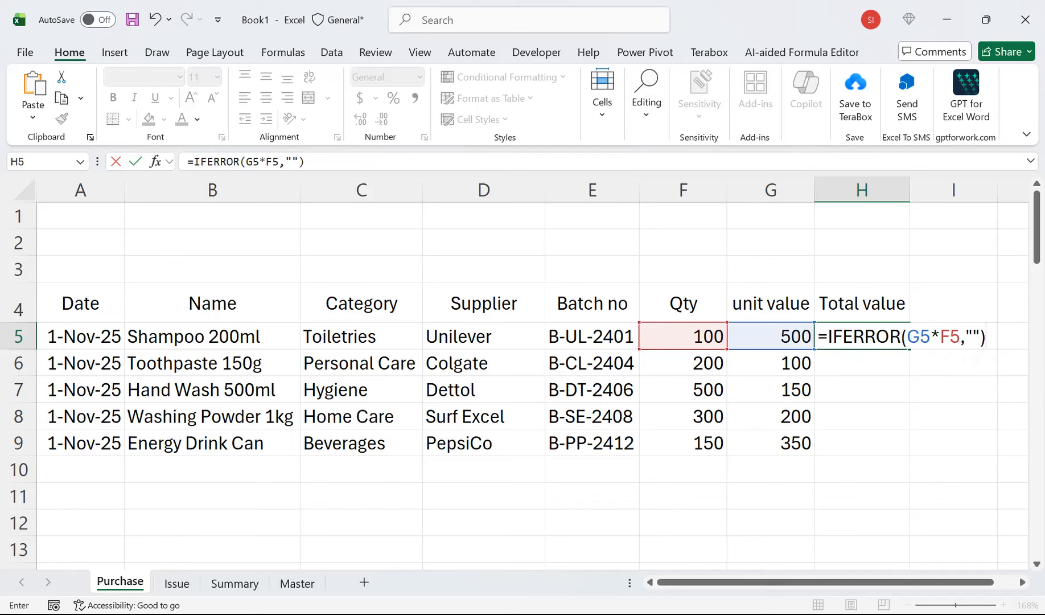
key("Return")
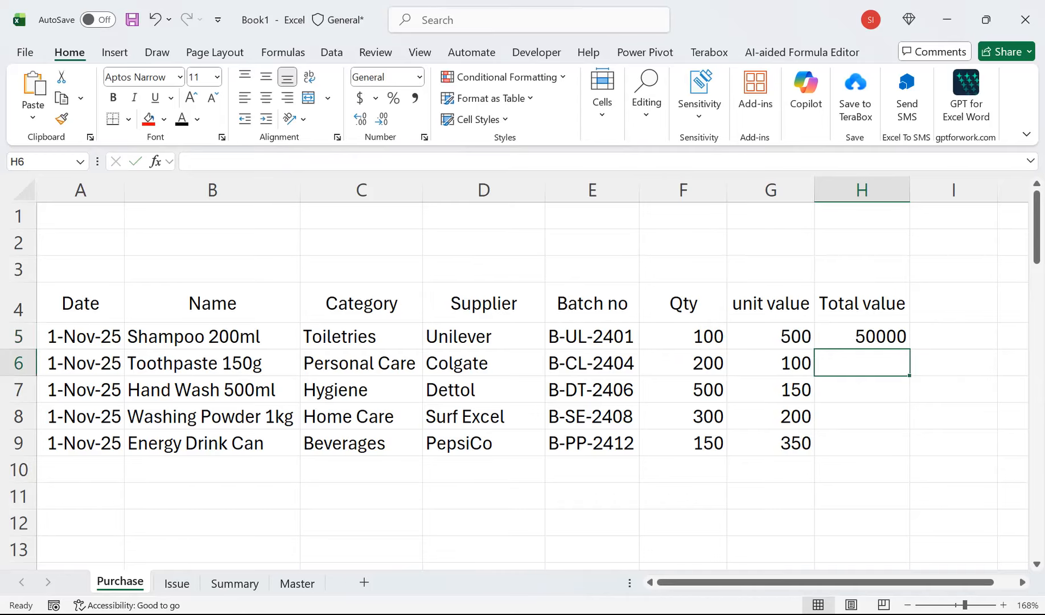
Fill the Total value formula from H5 down to H25
left_click(861, 336)
left_click_drag(909, 349, 909, 521)
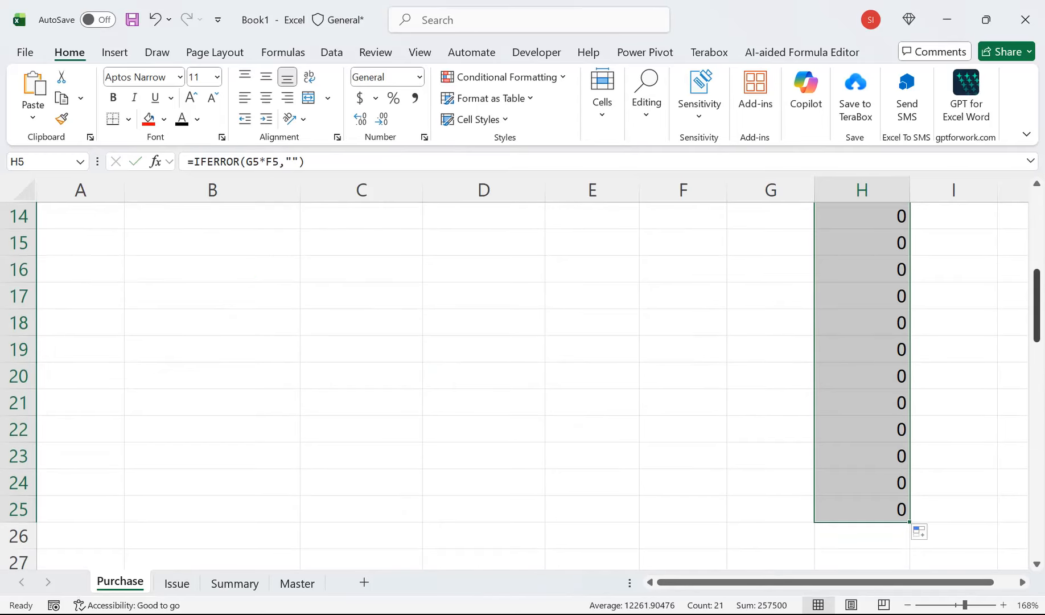
scroll(533, 381, "up", 5)
left_click(80, 303)
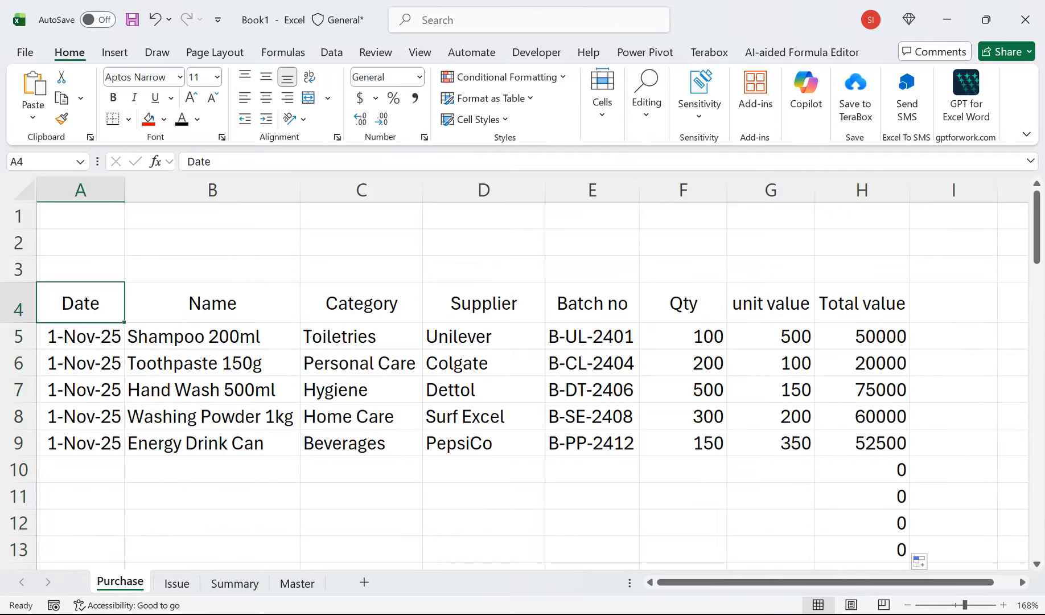
Open the Issue sheet and enlarge its view to 244%
left_click(176, 582)
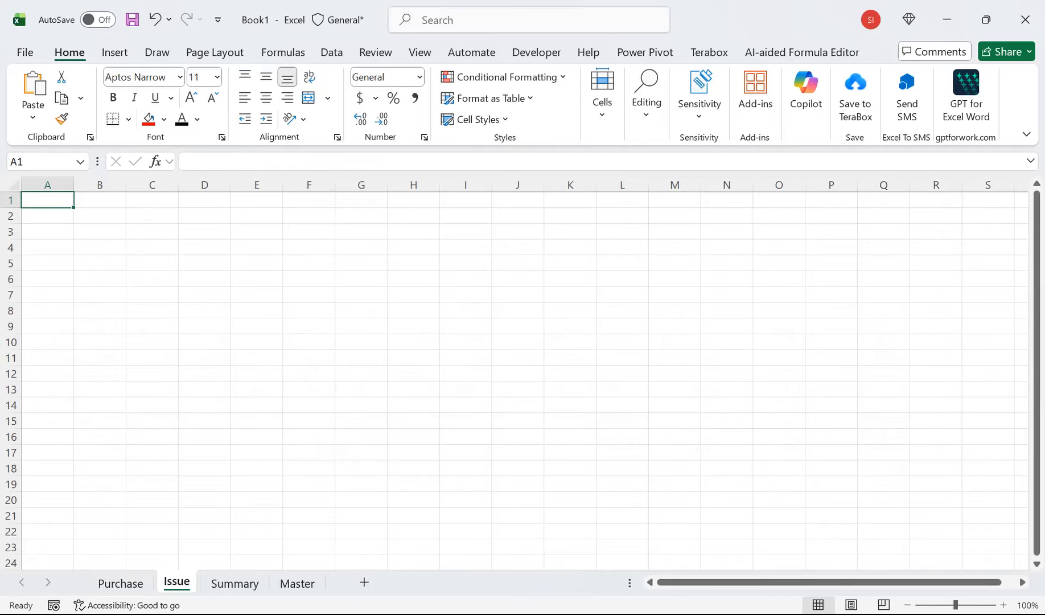
left_click_drag(956, 604, 984, 605)
left_click(157, 356)
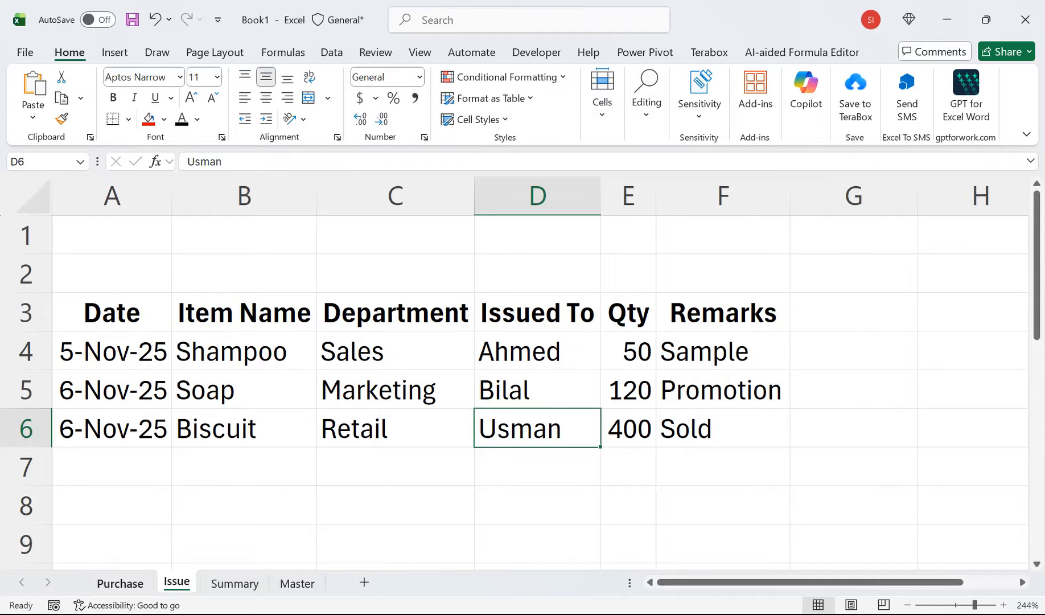
Format the Purchase sheet headers A4:H4 as bold white text on a red fill
left_click(120, 582)
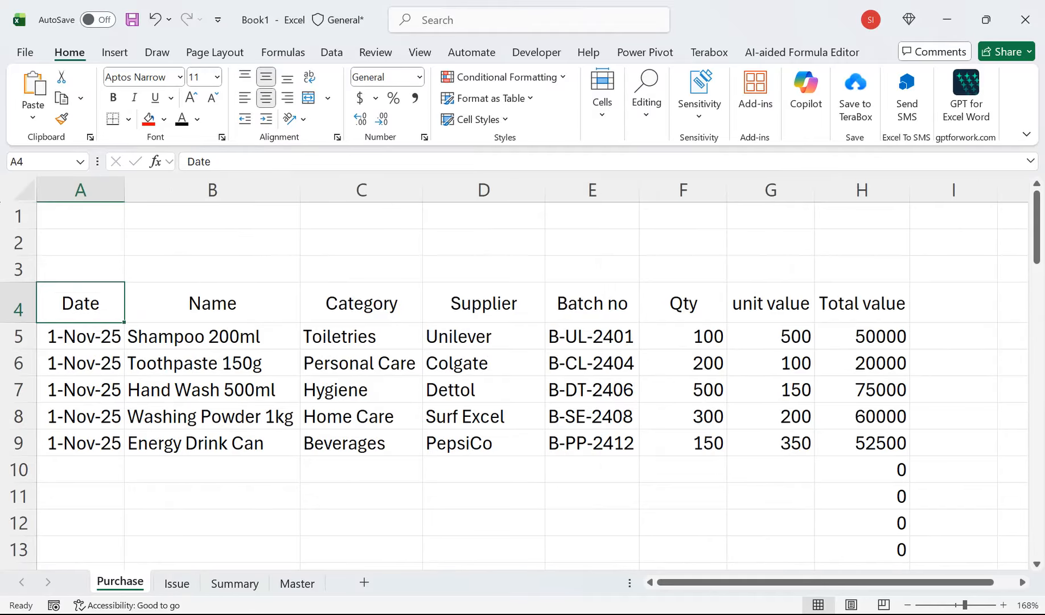
left_click_drag(80, 303, 862, 303)
left_click(113, 97)
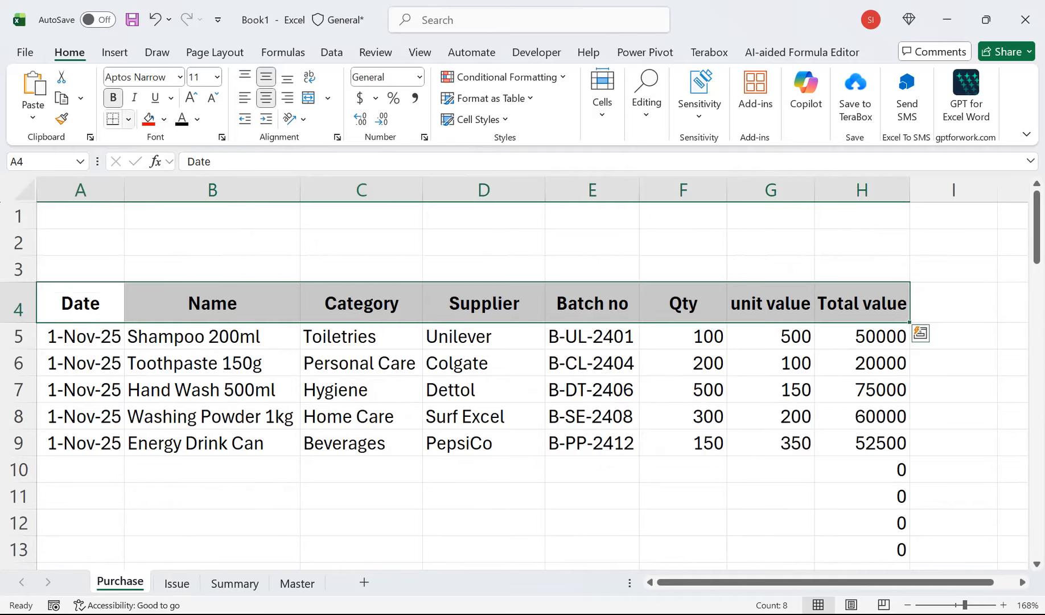
left_click(148, 118)
left_click(197, 118)
left_click(188, 192)
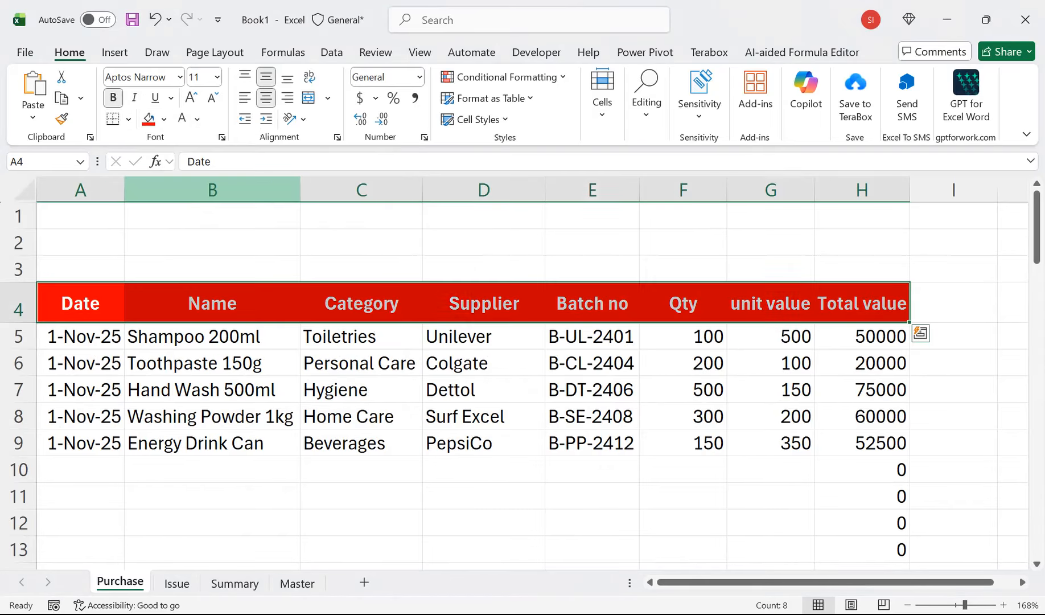
Give the Issue sheet headers A3:F3 a red fill and white text
left_click(177, 582)
left_click_drag(81, 312, 723, 312)
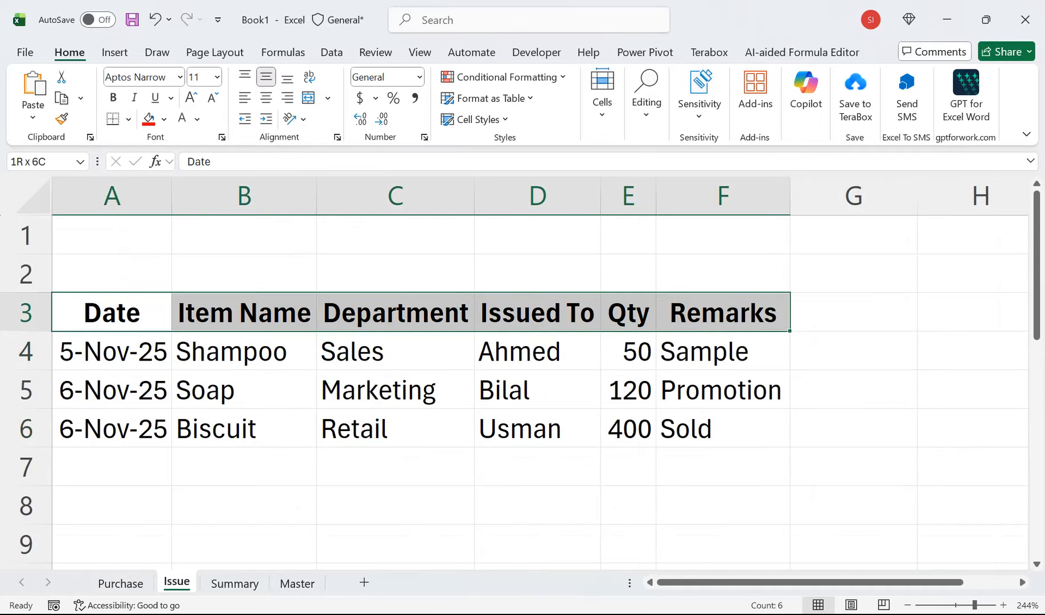
left_click(149, 118)
left_click(182, 119)
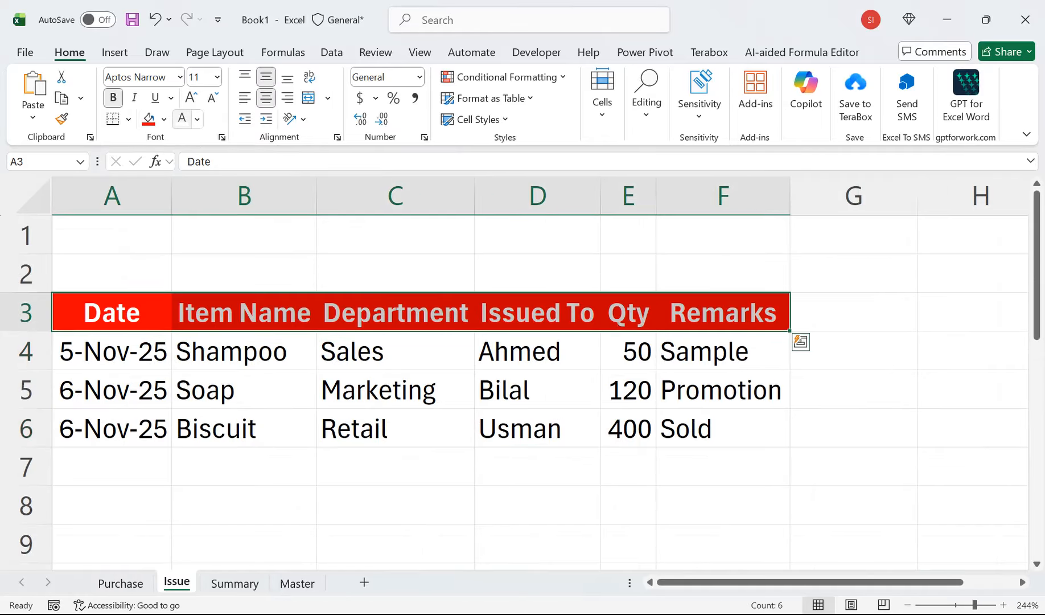
left_click_drag(244, 313, 245, 351)
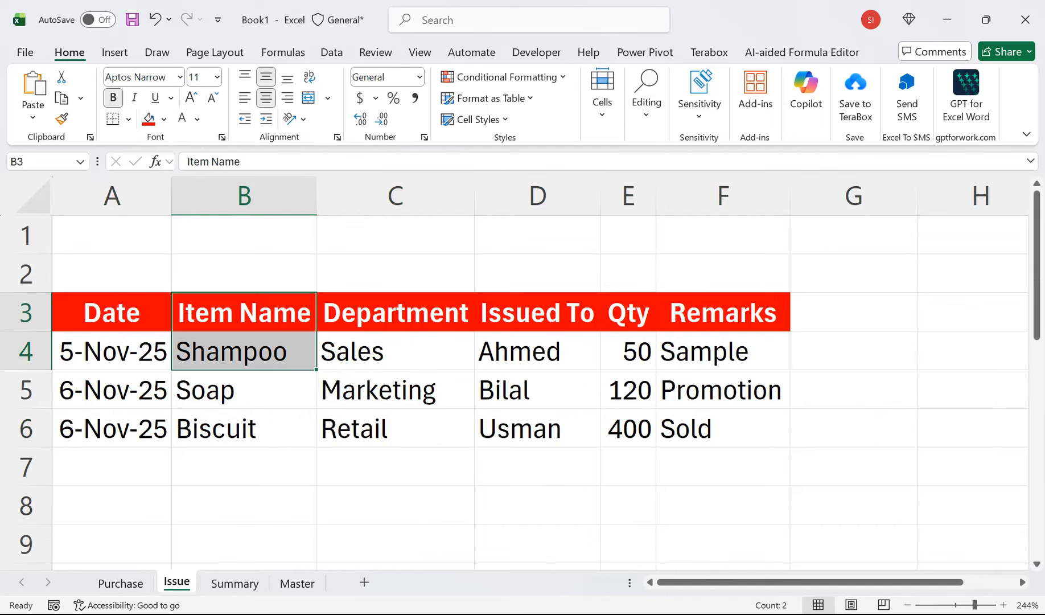
left_click(327, 367)
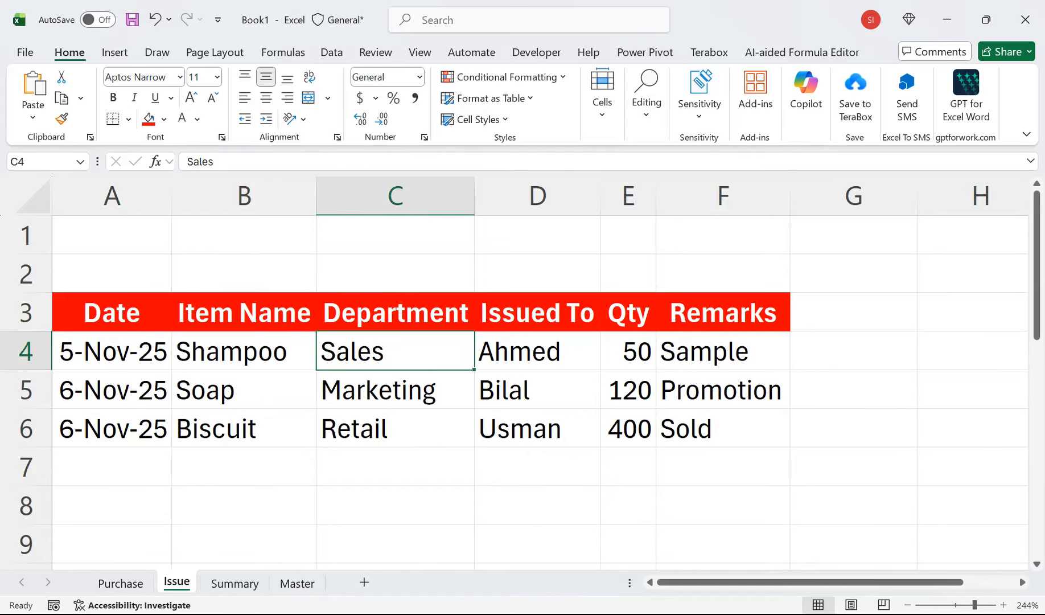
Open the Summary sheet and enlarge its view to 200%
left_click_drag(241, 567, 242, 558)
left_click(234, 582)
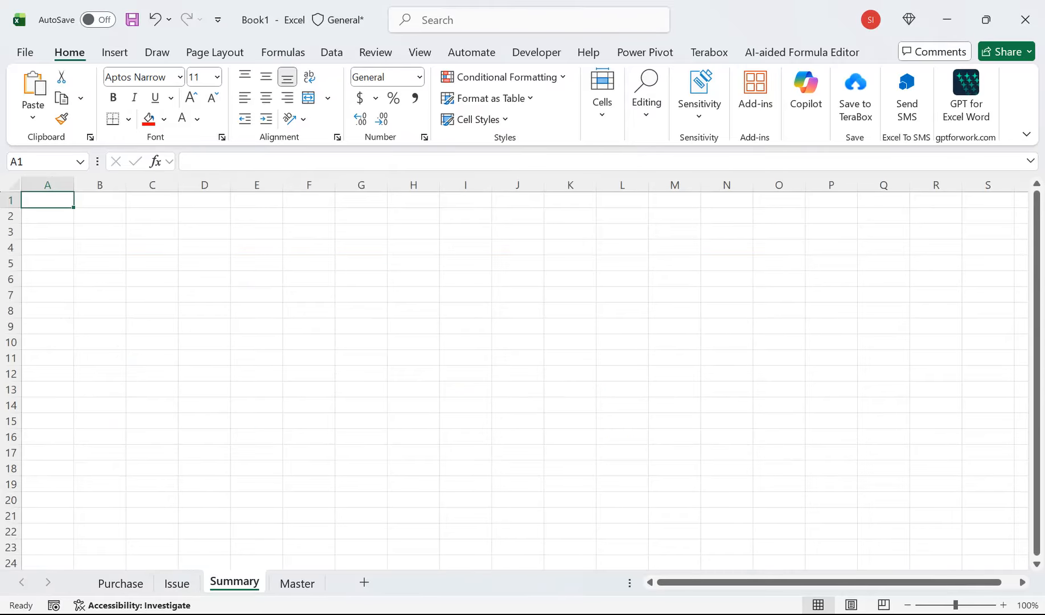
left_click_drag(956, 605, 968, 605)
left_click(95, 286)
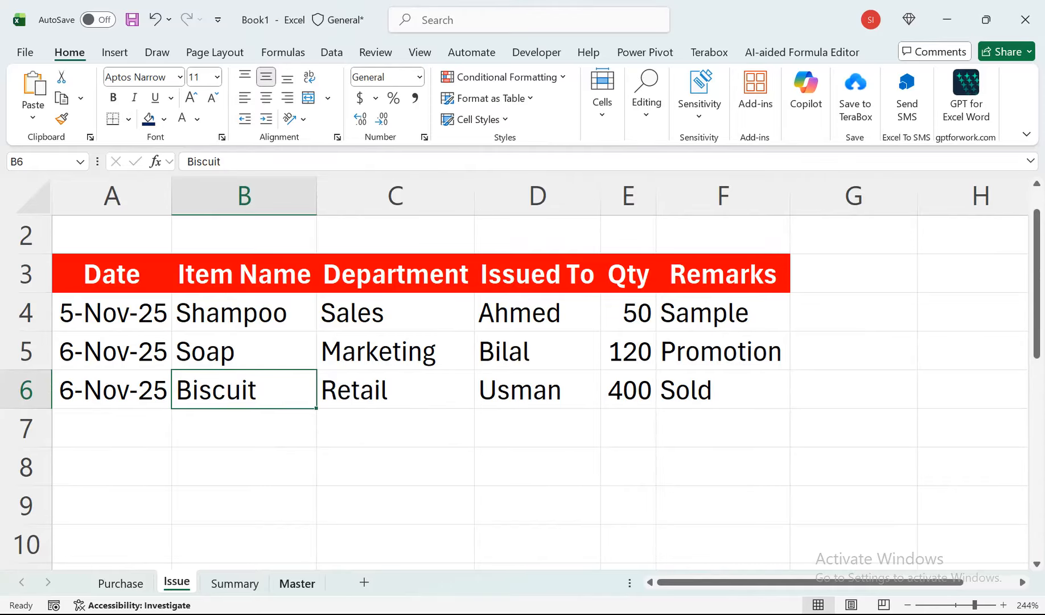
Examine the Master, Issue, Purchase and Summary sheets to see which item, quantity and stock level columns the summary relates to
left_click(297, 583)
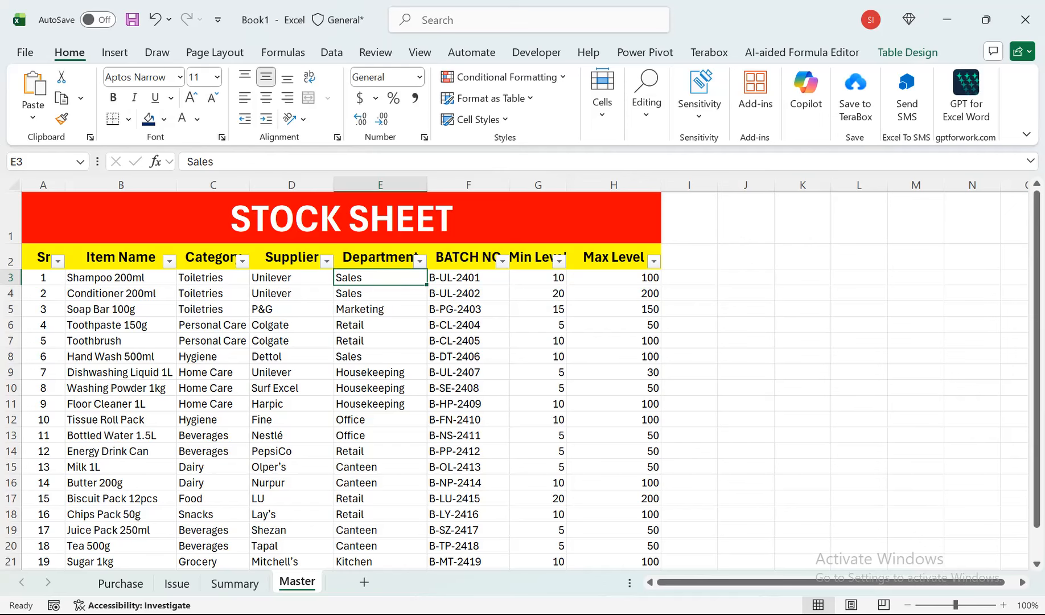
left_click(177, 582)
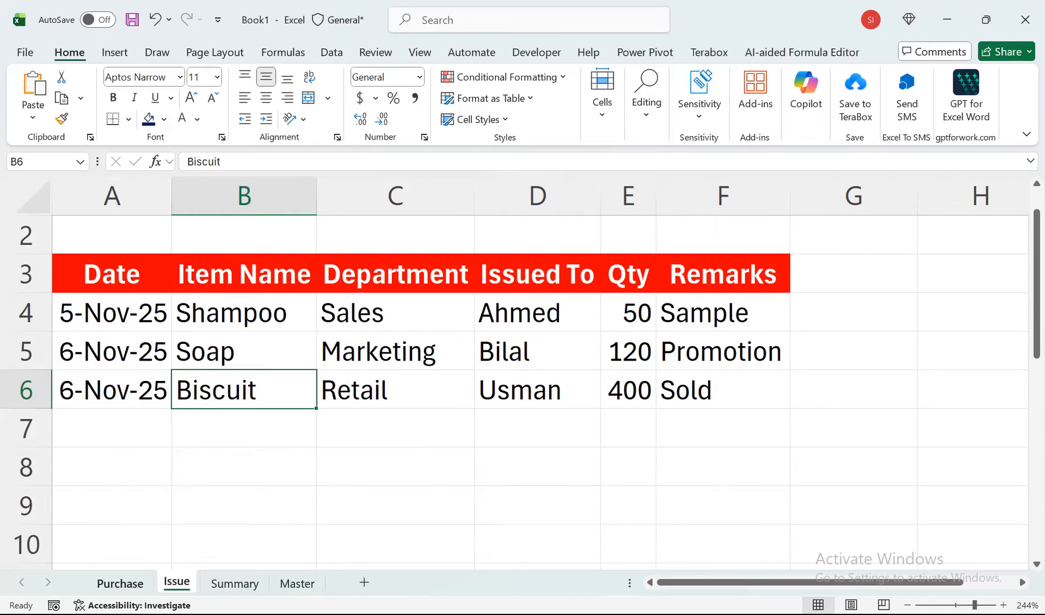
left_click(120, 583)
left_click(296, 583)
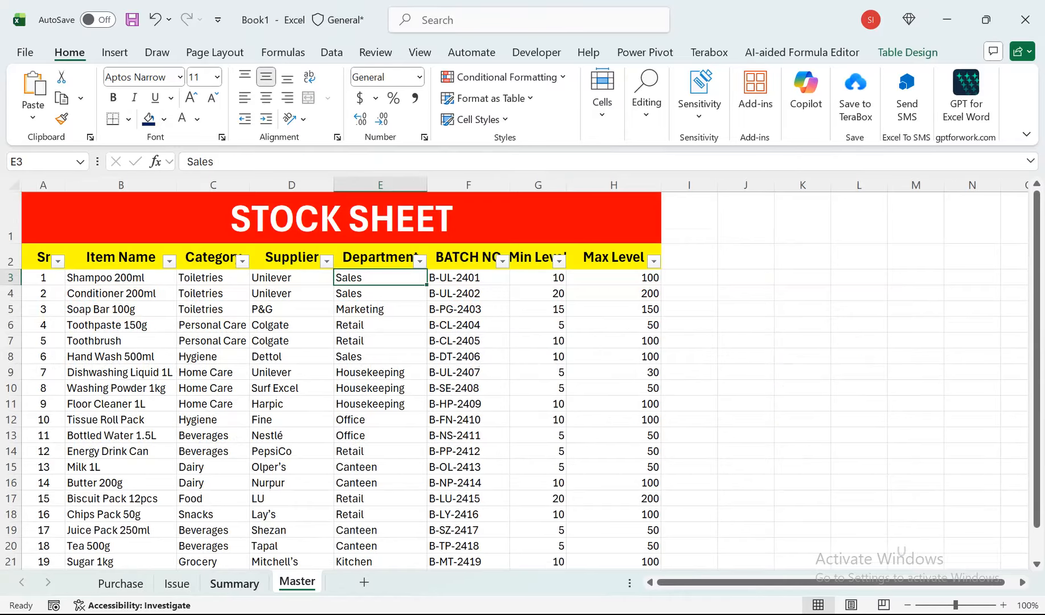
left_click(235, 583)
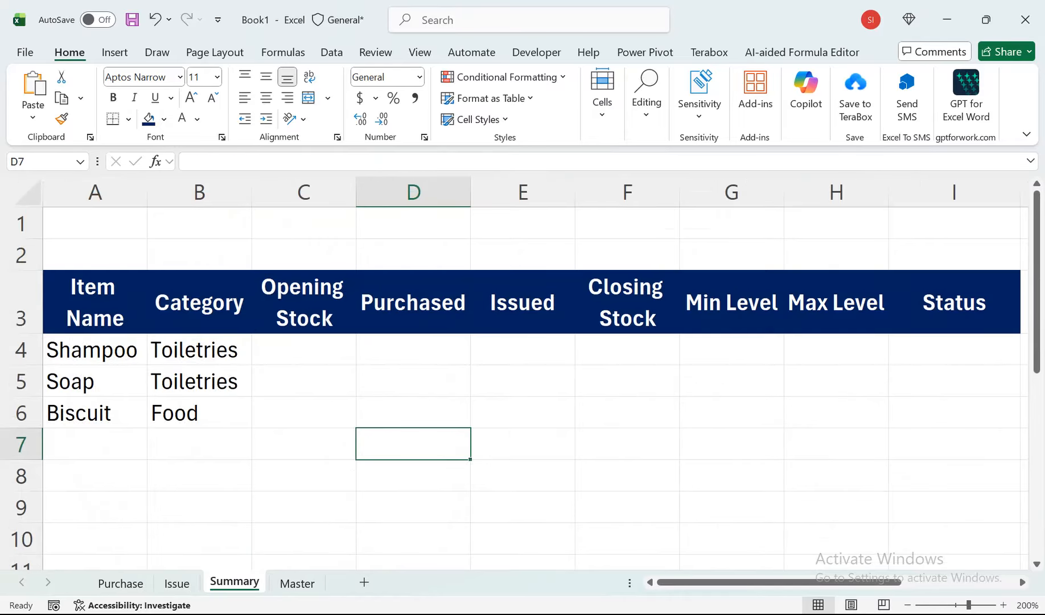
left_click(120, 583)
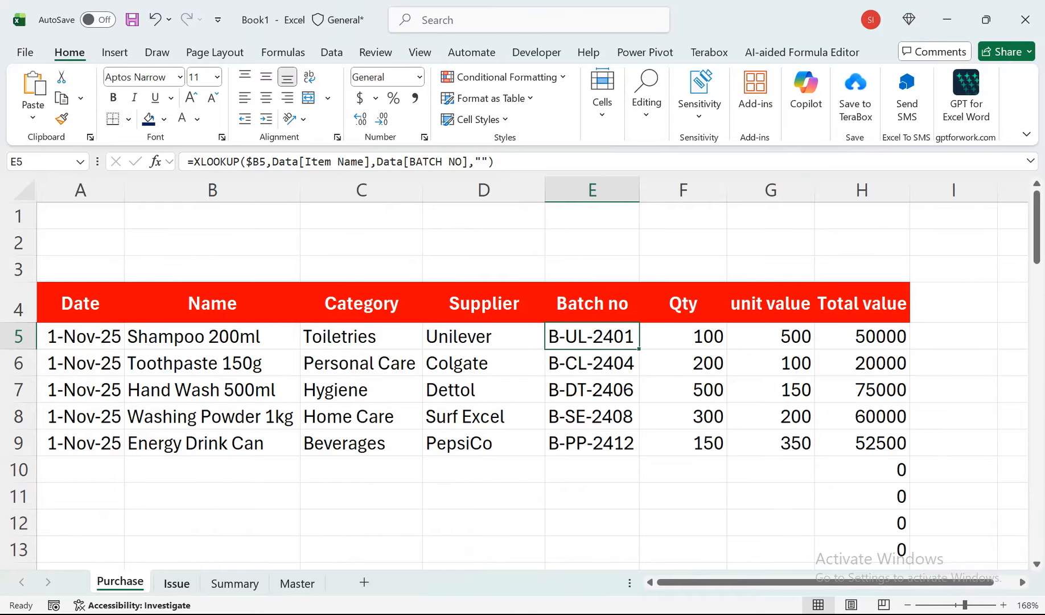
left_click(176, 583)
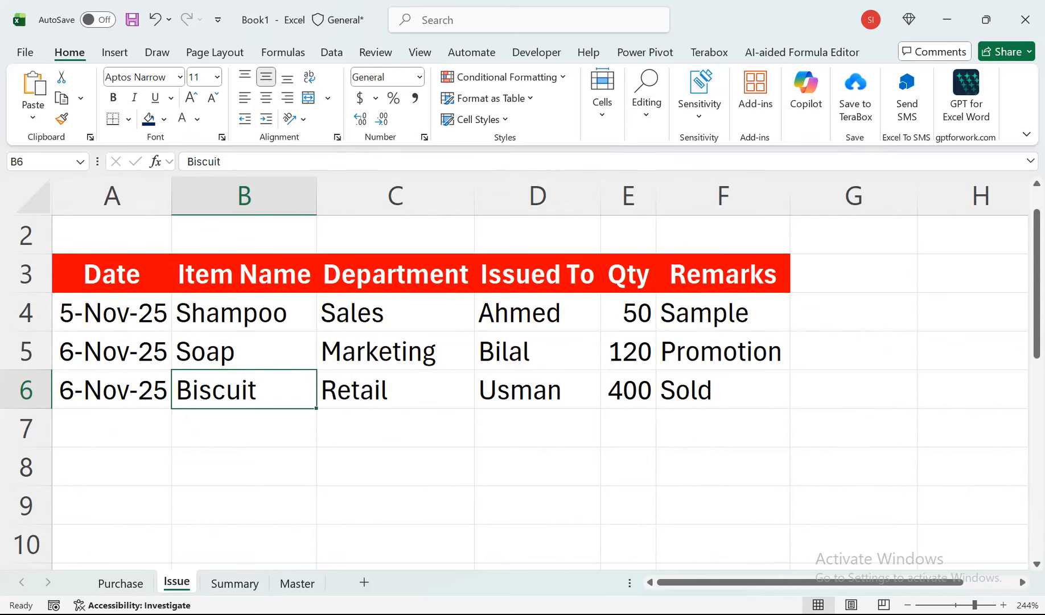
left_click(235, 583)
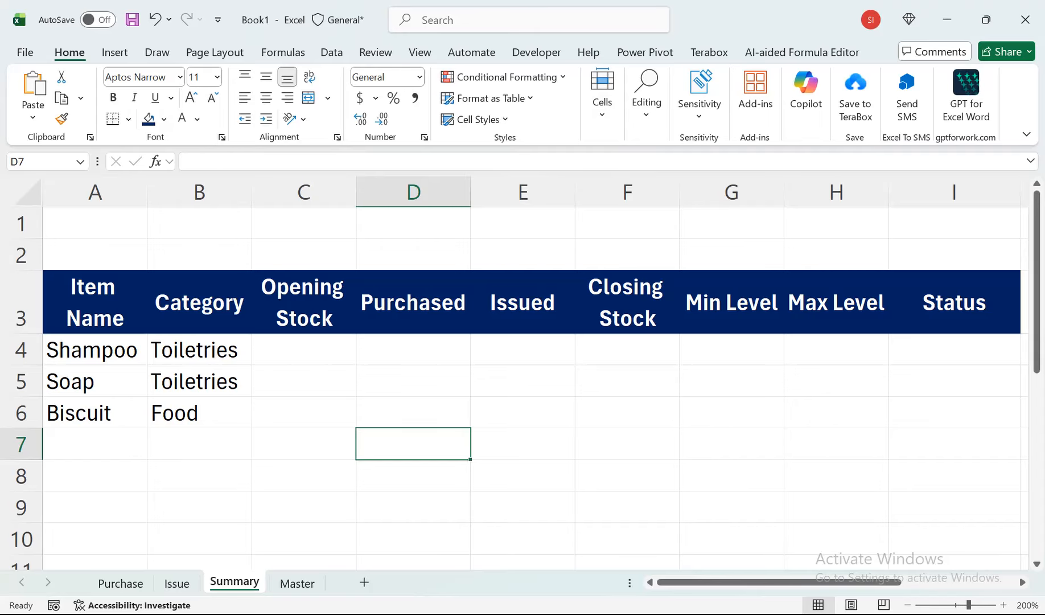
left_click(304, 350)
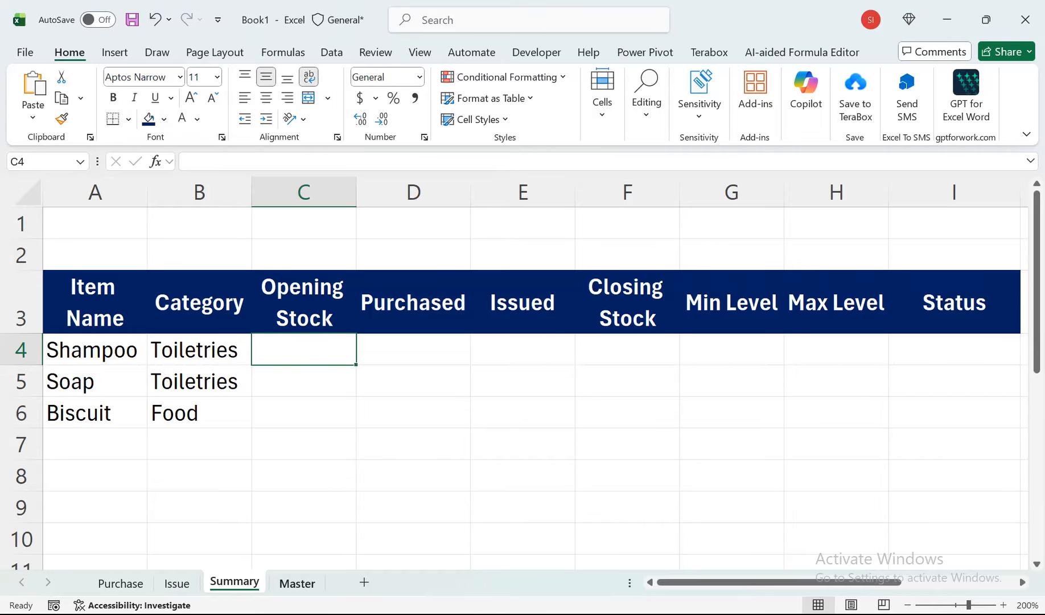
left_click(298, 583)
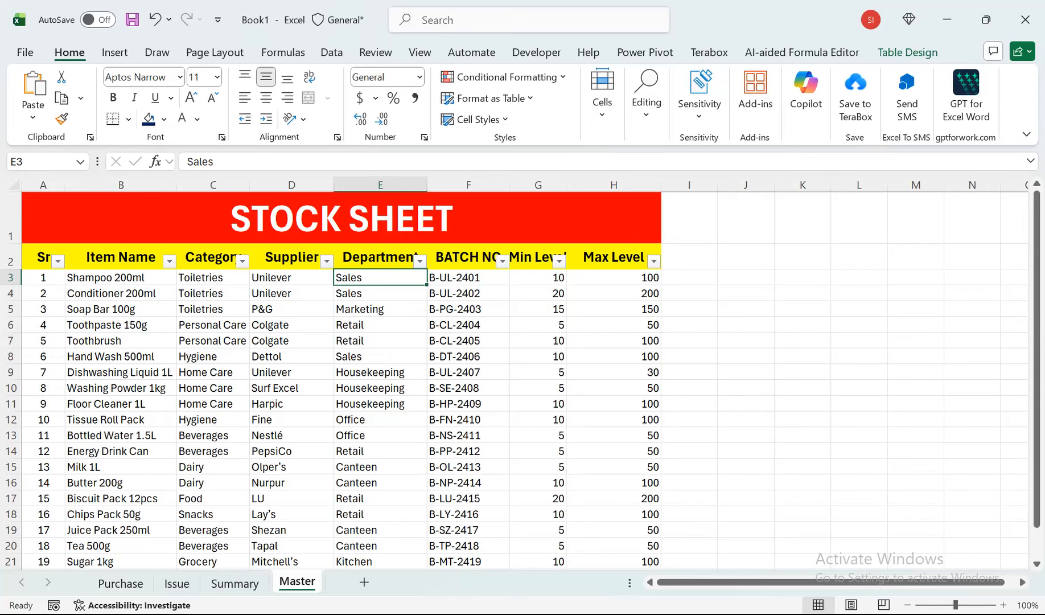
left_click(234, 583)
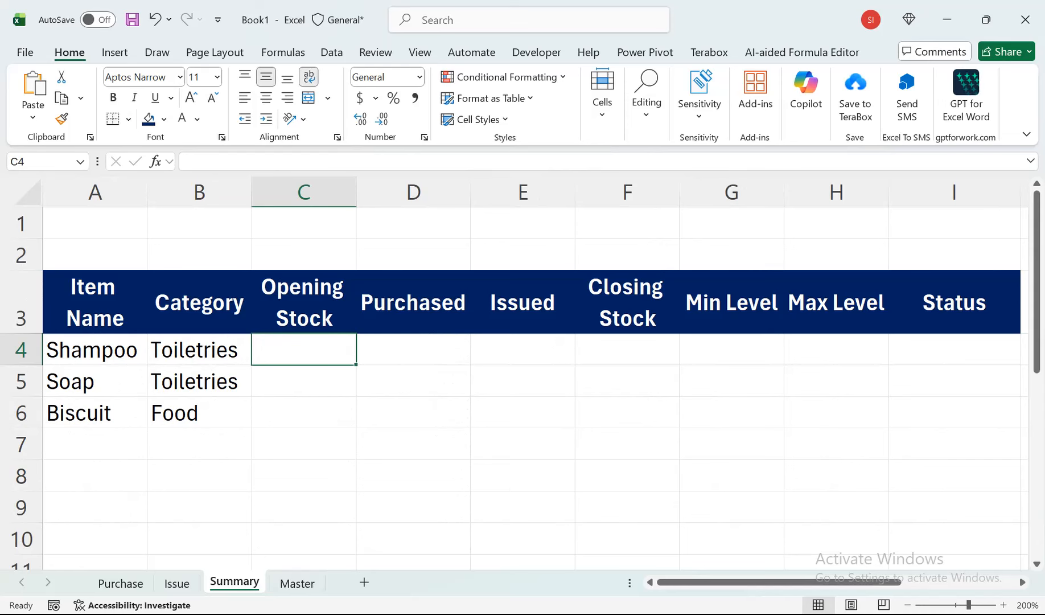
In Summary cell D4, total the item's purchased quantity with =SUMIFS(Purchase!F:F,Purchase!B:B,"*"&A4&"*")
left_click(297, 583)
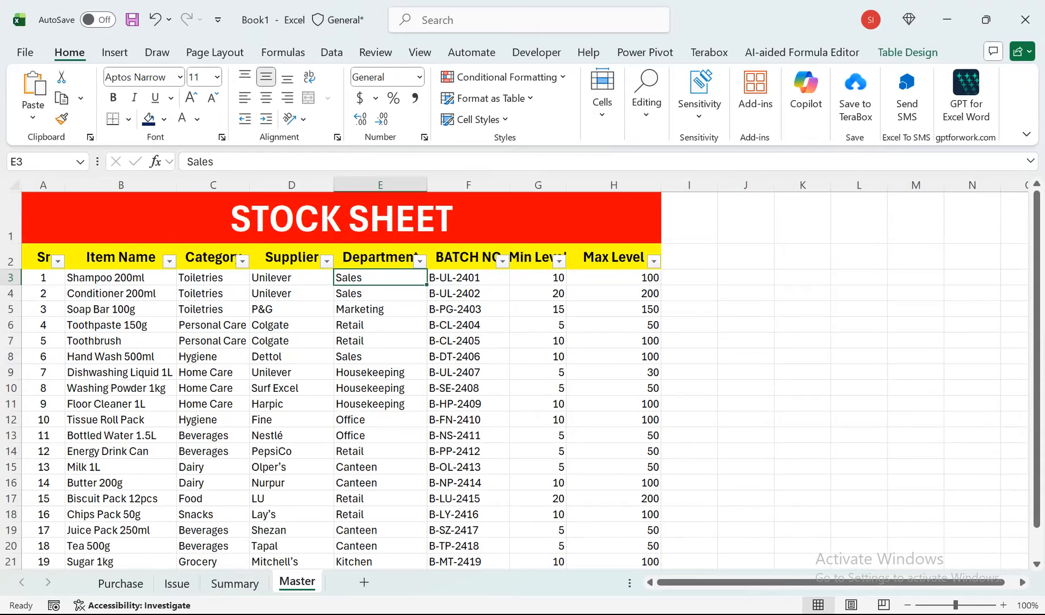
left_click(233, 583)
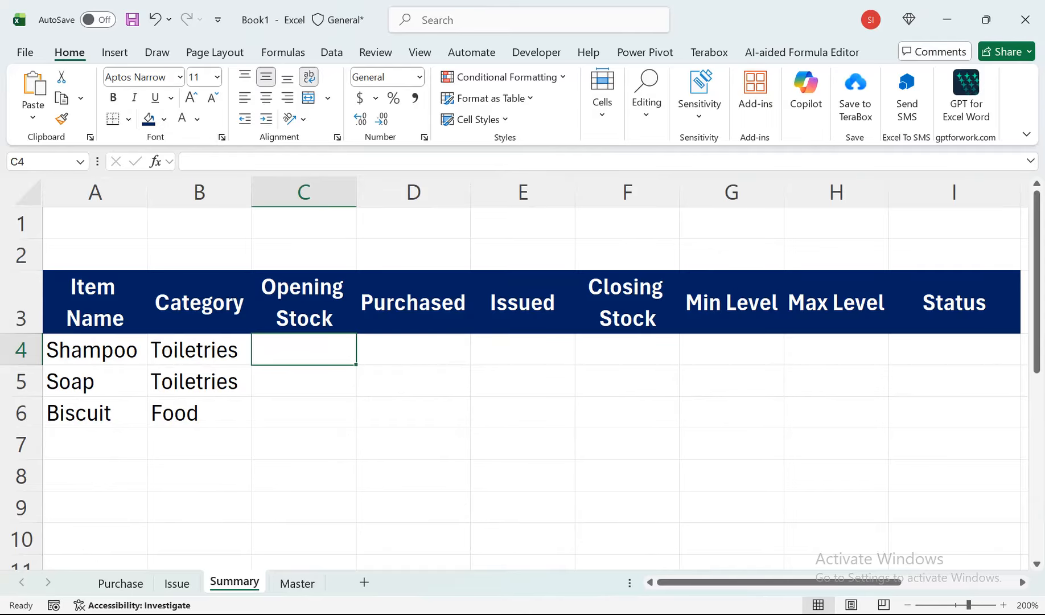
left_click(414, 350)
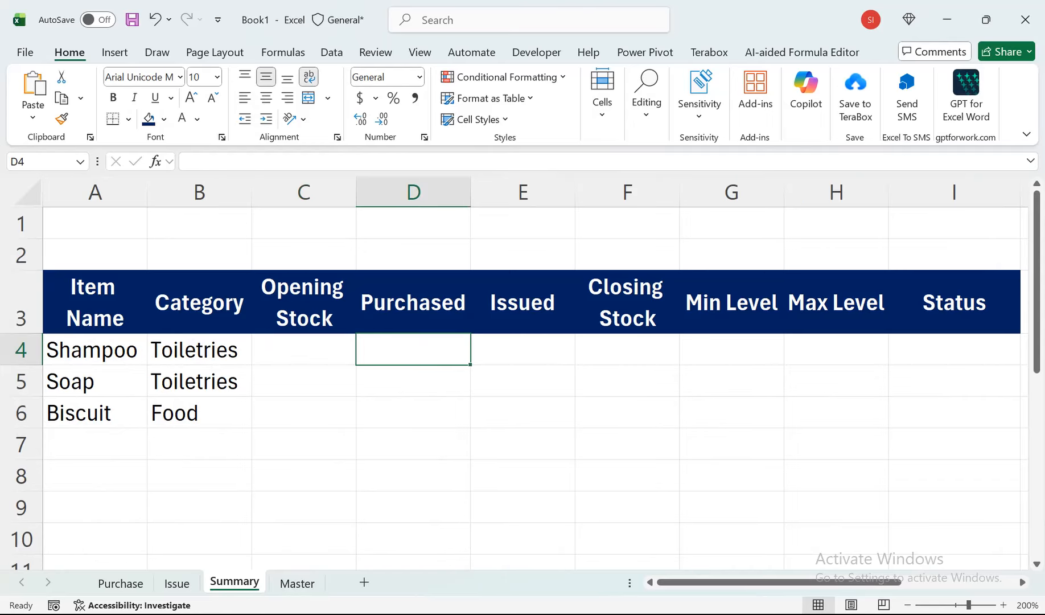
type("=sumif")
key("Down")
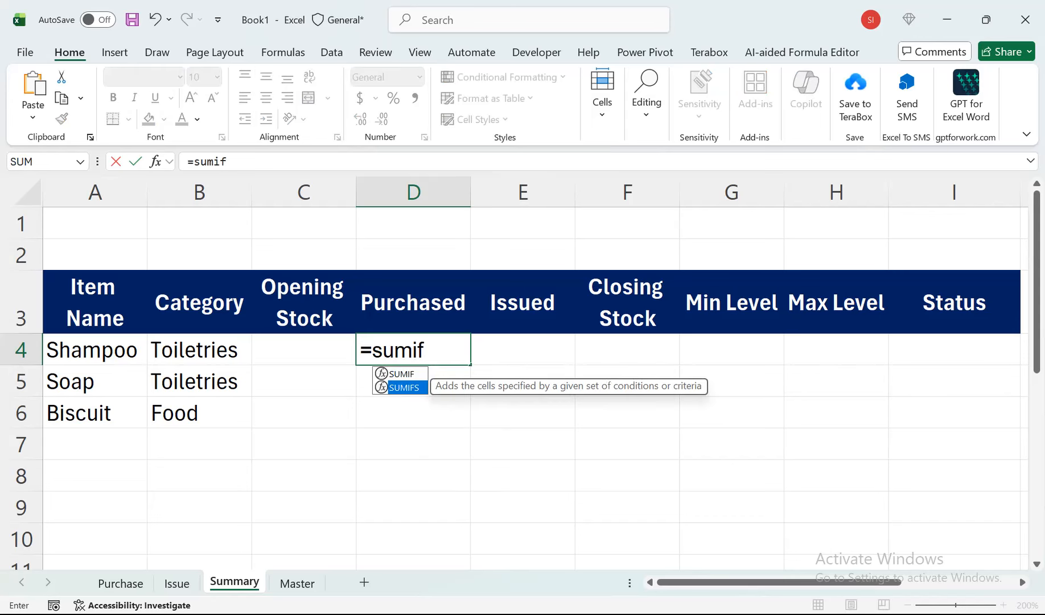
key("Tab")
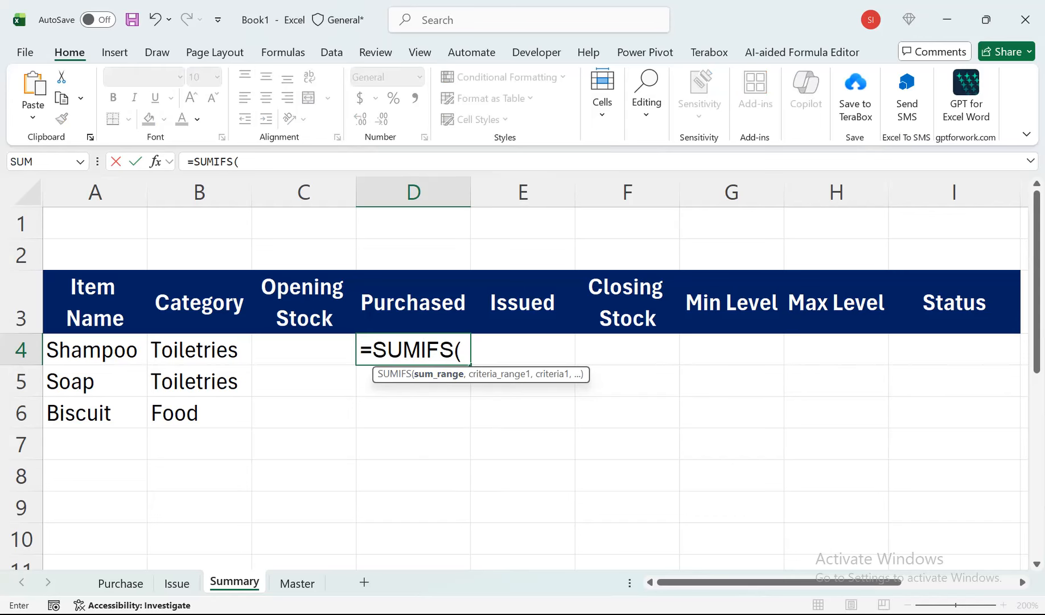
left_click(120, 582)
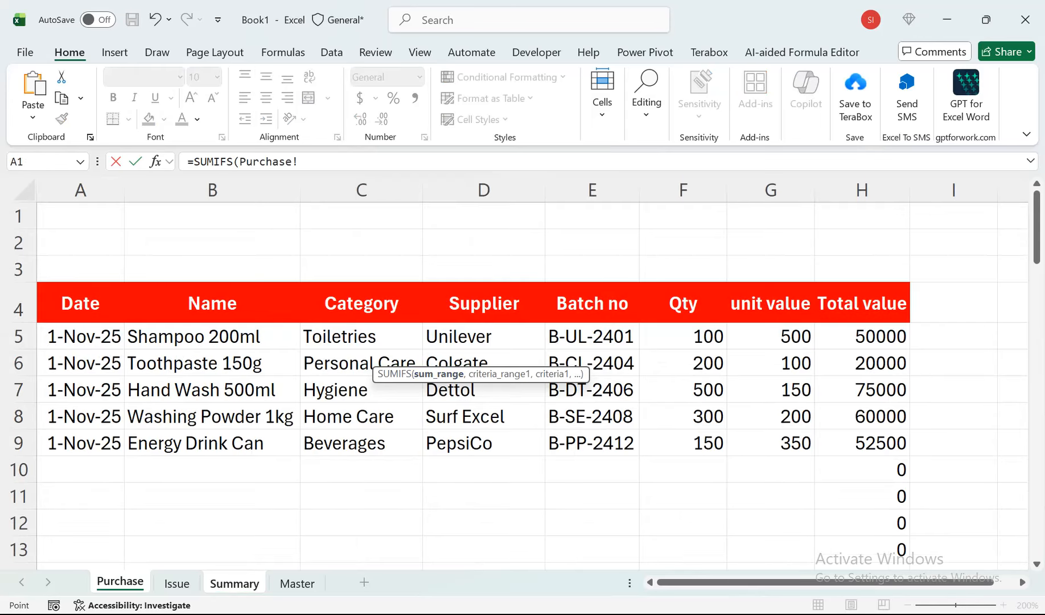
left_click(683, 190)
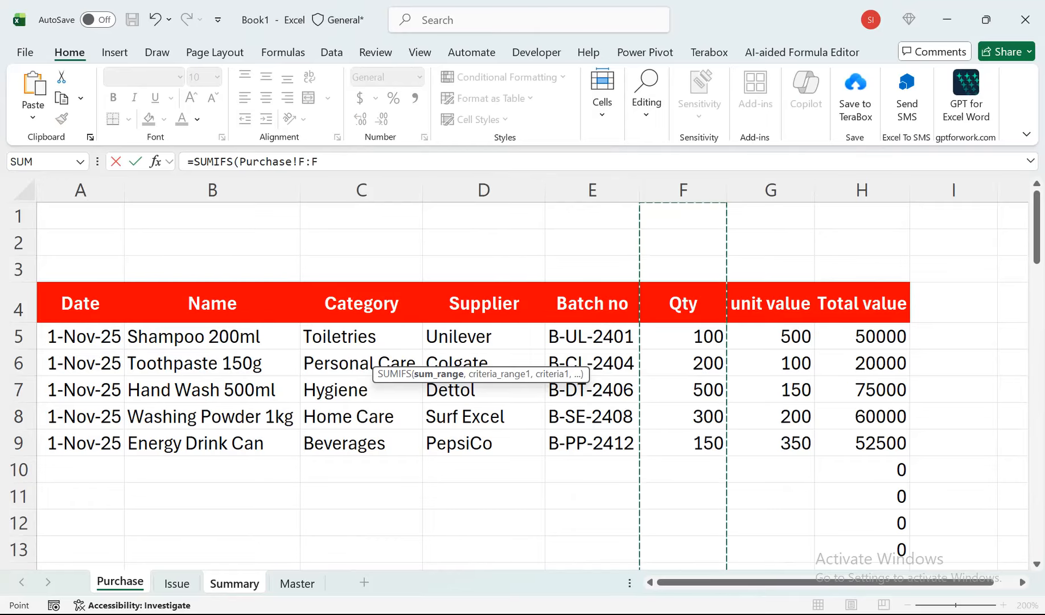
type(",")
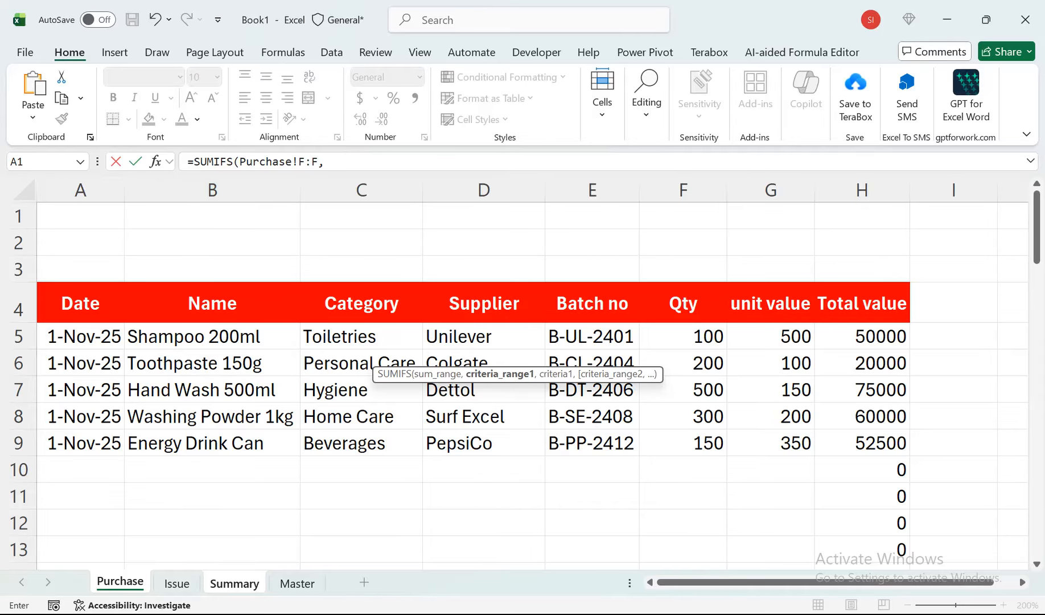
left_click(212, 190)
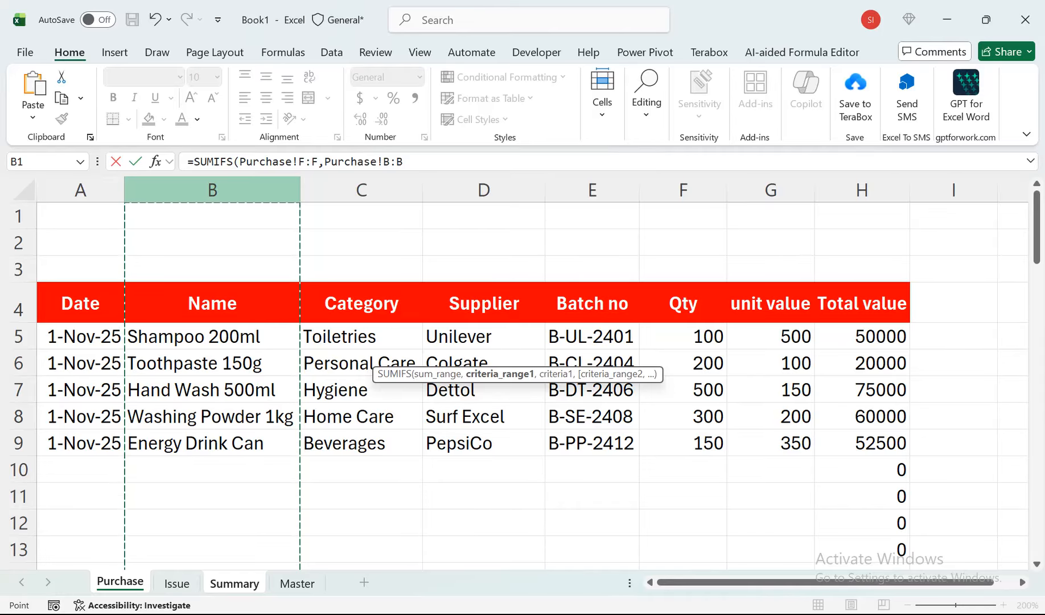
type(",")
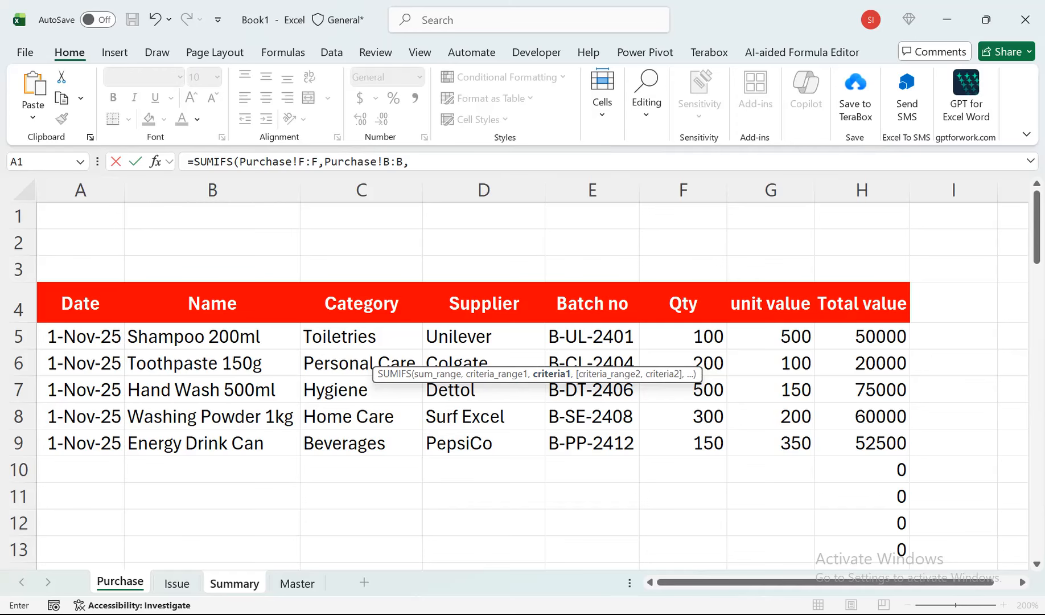
left_click(235, 583)
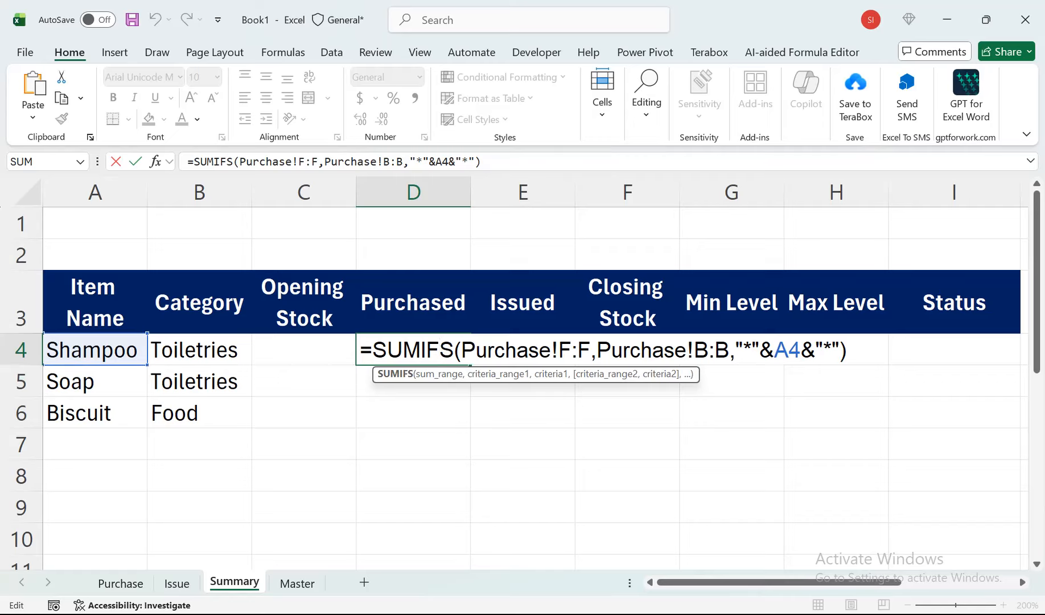
left_click(740, 350)
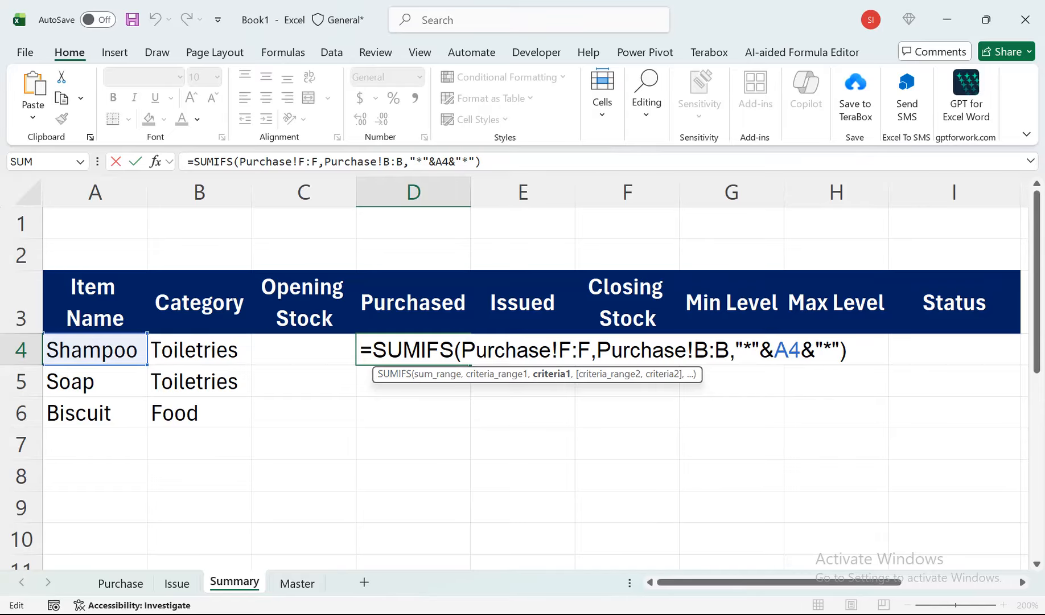
key("Return")
Fill the Purchased formula in Summary cell D4 down through D10
left_click(413, 349)
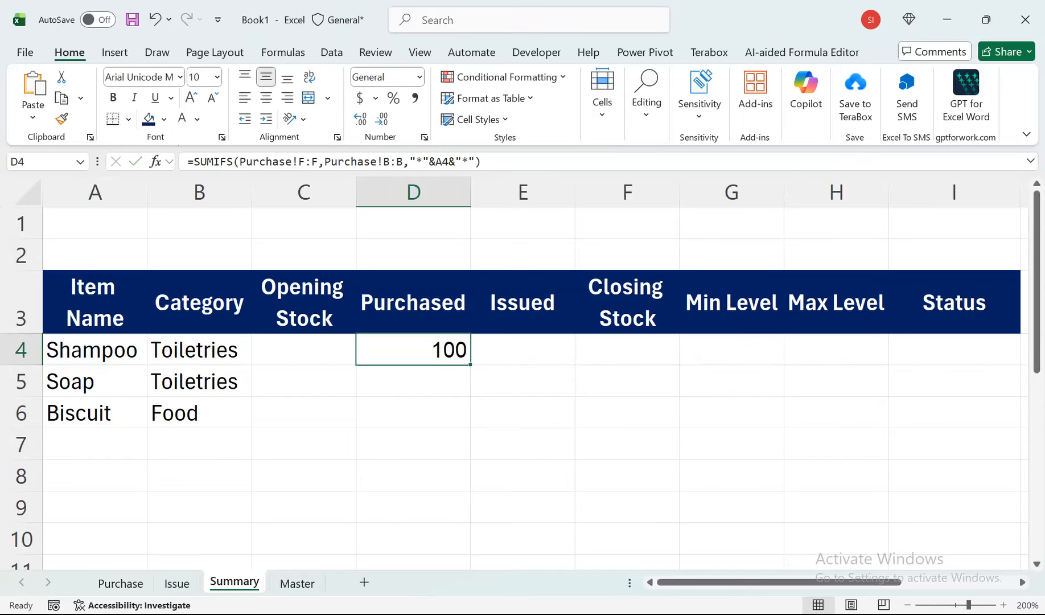
left_click_drag(471, 365, 455, 546)
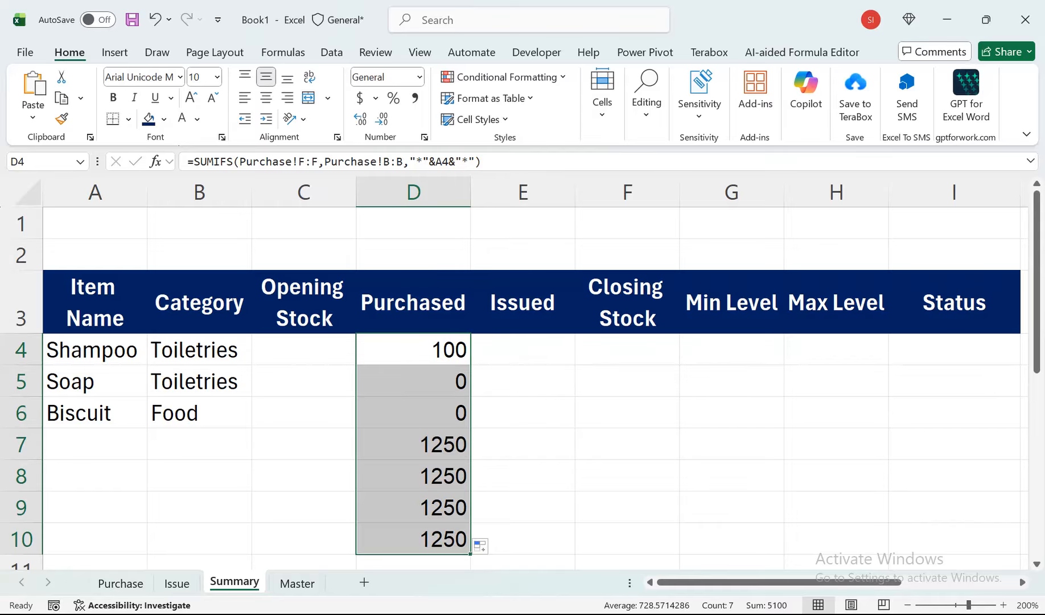
left_click(414, 444)
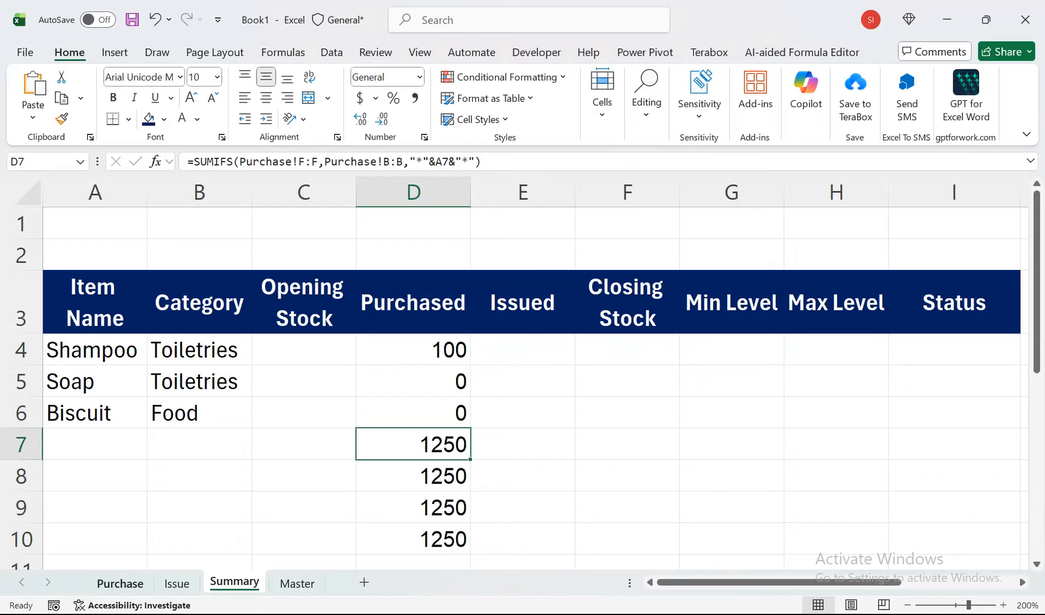
Copy the Master sheet item names from Soap Bar 100g to Biscuit Pack 12pcs, B5:B17
left_click(121, 583)
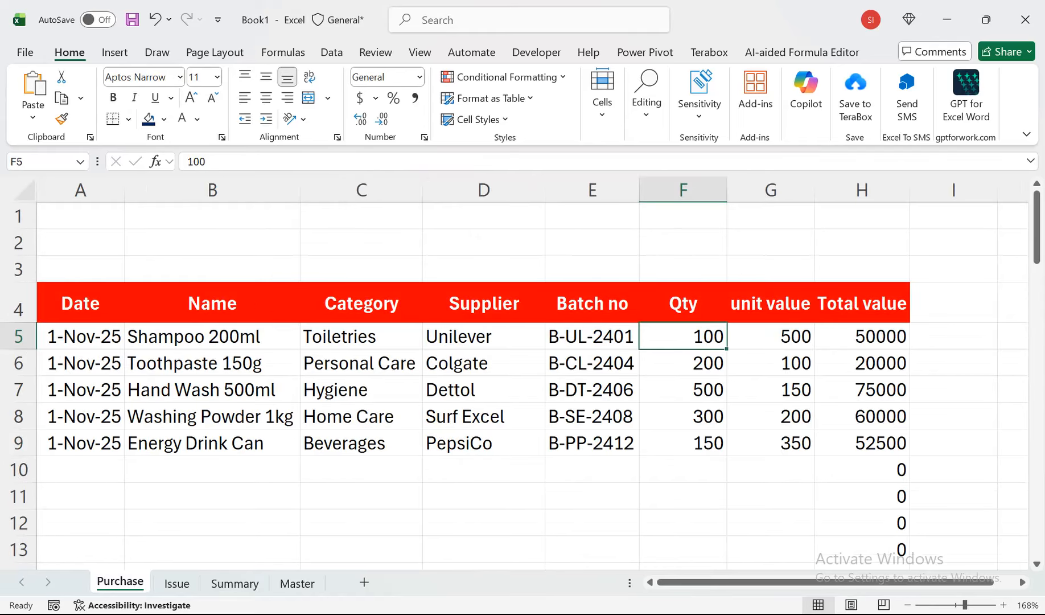
left_click(297, 583)
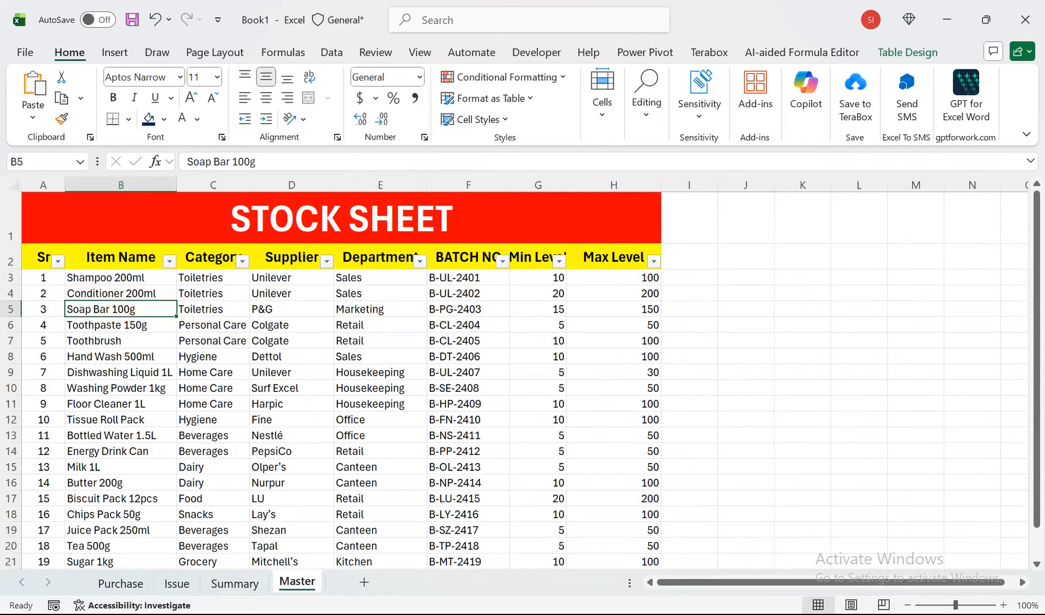
left_click_drag(121, 308, 117, 498)
key("ctrl+c")
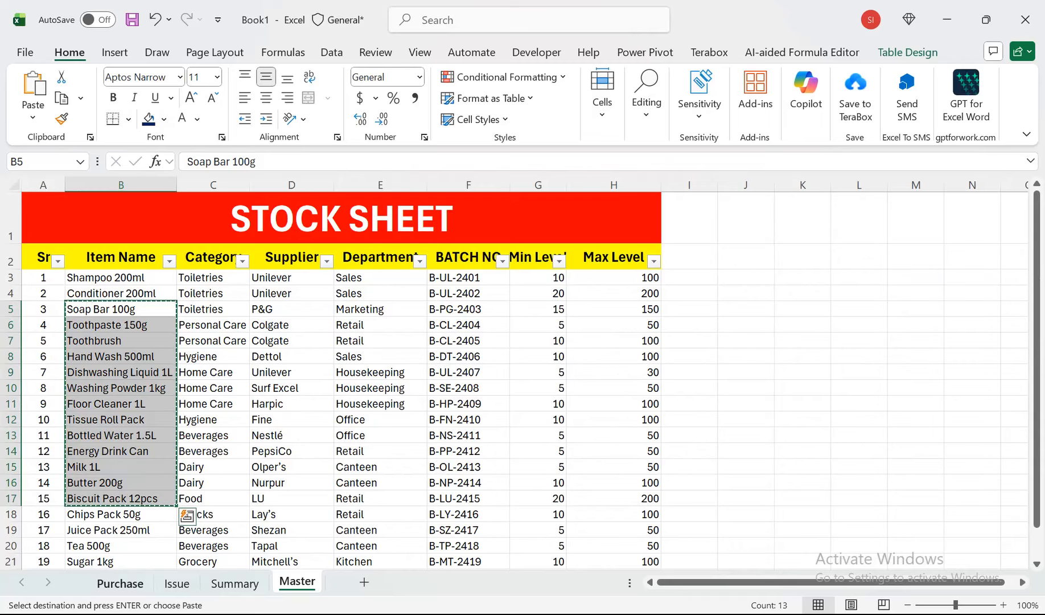
Fill the 1-Nov-25 date in Purchase sheet cell A9 down through A16
key("ctrl+Page_Up")
key("ctrl+Page_Up")
key("ctrl+Page_Up")
left_click_drag(80, 443, 80, 510)
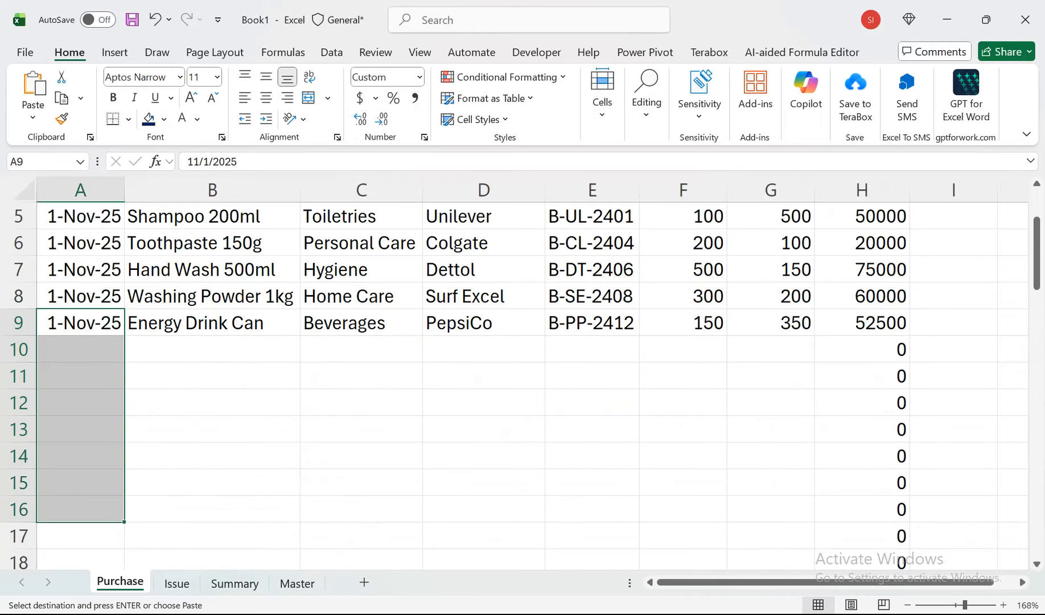
key("ctrl+d")
Copy the item names in Master B5:B17 and paste them into the Purchase sheet's Name column starting at B10
left_click(212, 349)
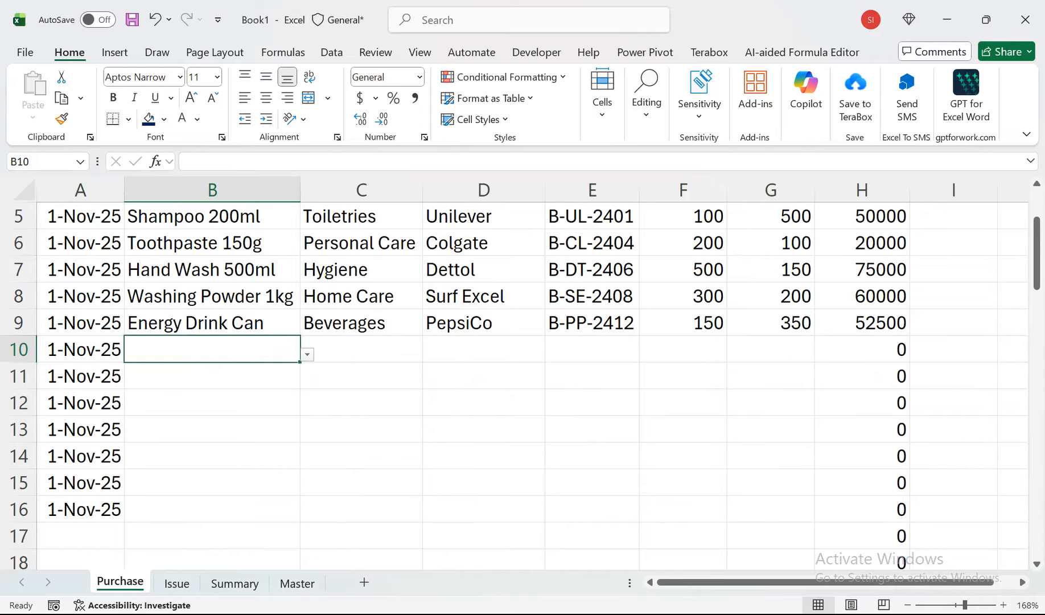
left_click(297, 582)
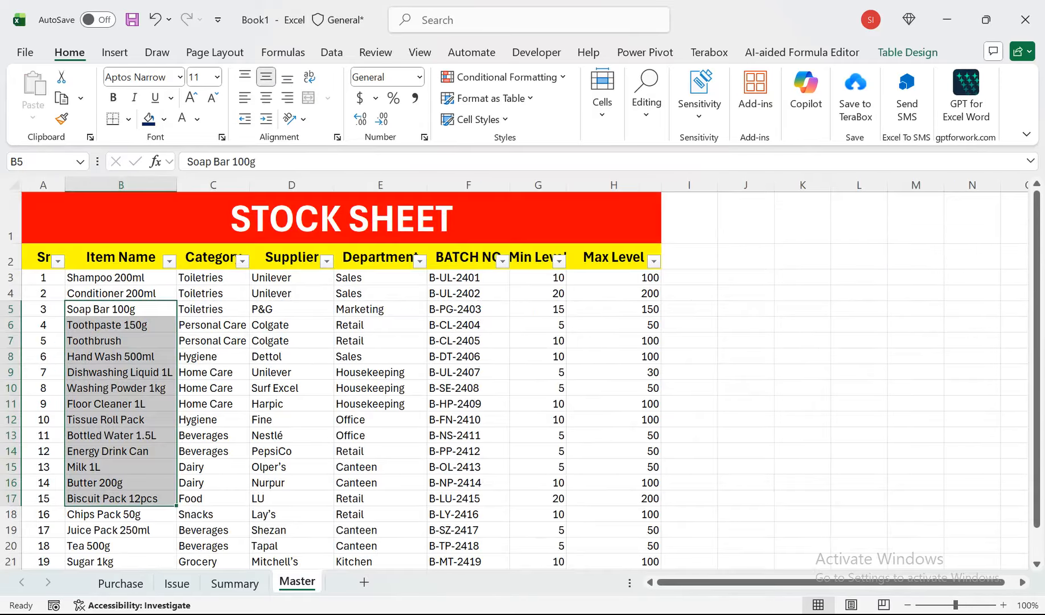
key("ctrl+c")
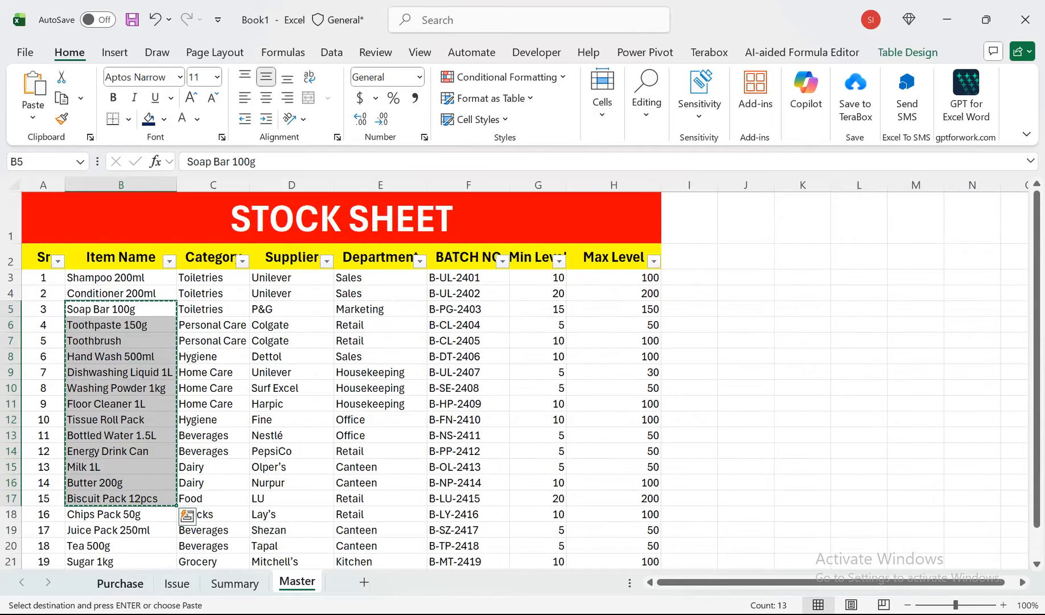
key("ctrl+Page_Up")
key("ctrl+Page_Up")
key("ctrl+Page_Up")
key("ctrl+v")
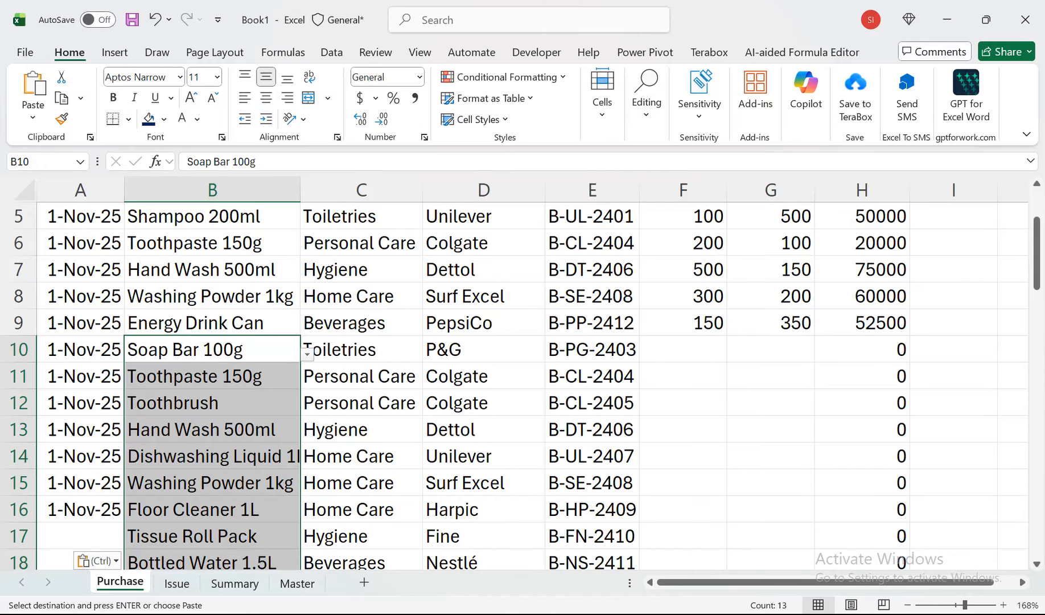
Extend the 1-Nov-25 date in the Purchase sheet from A15 down through A22, covering the pasted items
left_click_drag(484, 296, 484, 250)
left_click_drag(80, 496, 80, 529)
left_click_drag(80, 323, 80, 243)
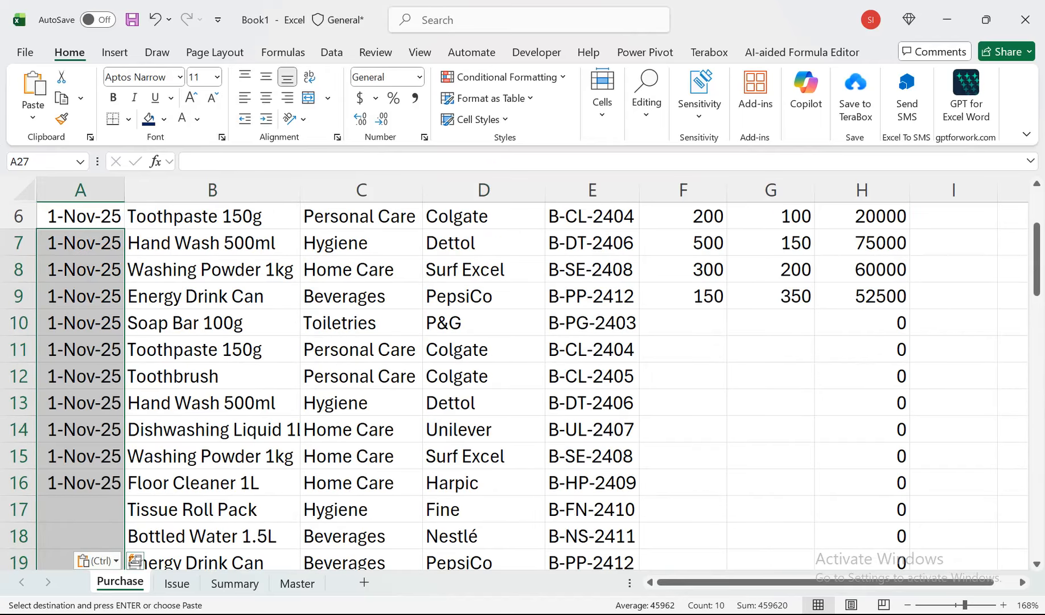
left_click_drag(80, 456, 80, 509)
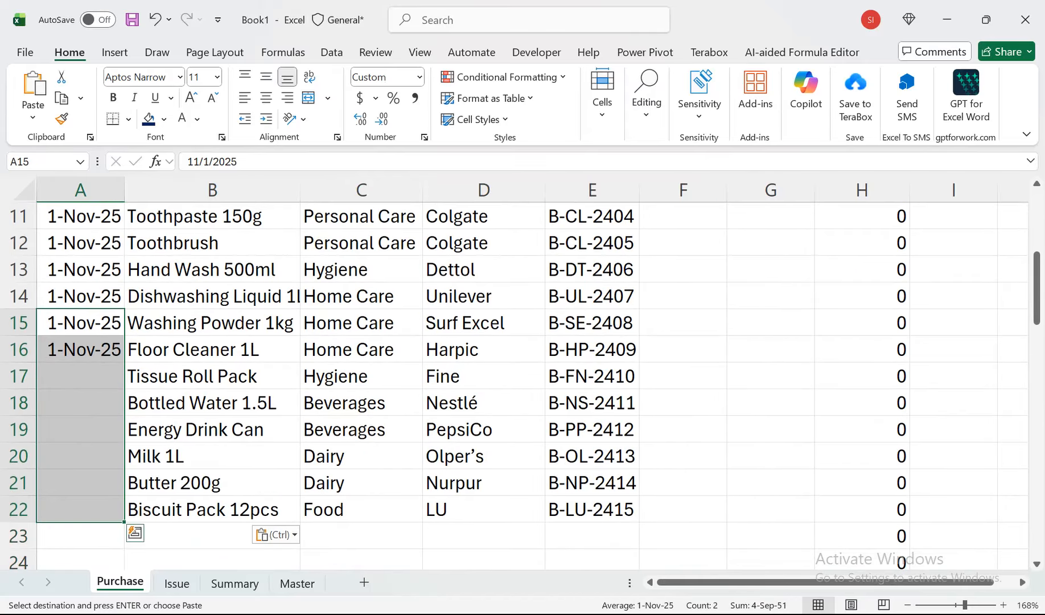
Paste the date 1-Nov-25 into the Date column for rows 15 to 22
key("Return")
left_click_drag(361, 402, 212, 230)
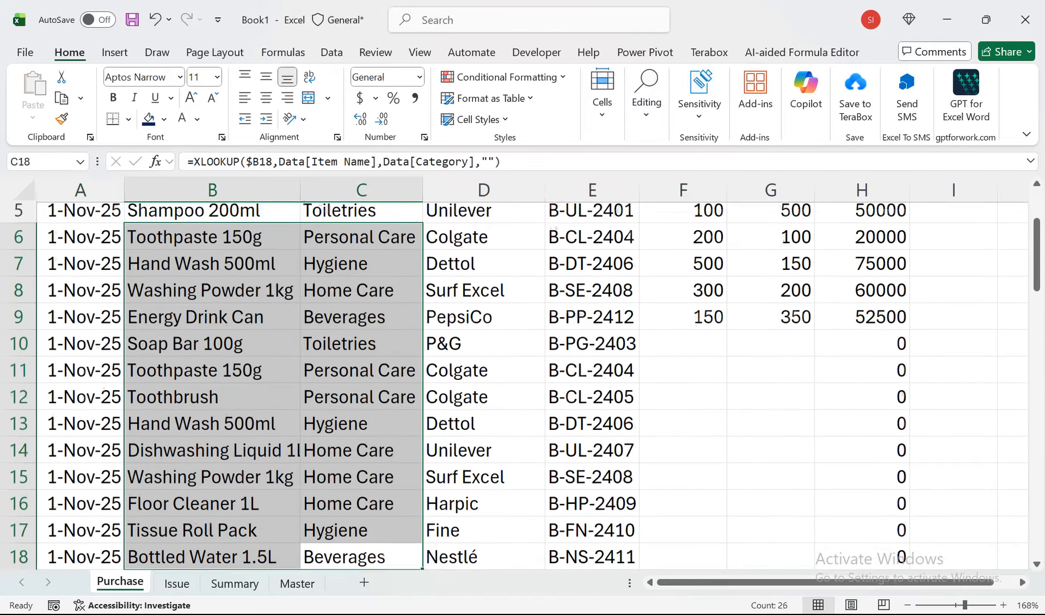
mouse_move(683, 237)
left_mouse_down()
mouse_move(683, 228)
mouse_move(683, 242)
left_mouse_up()
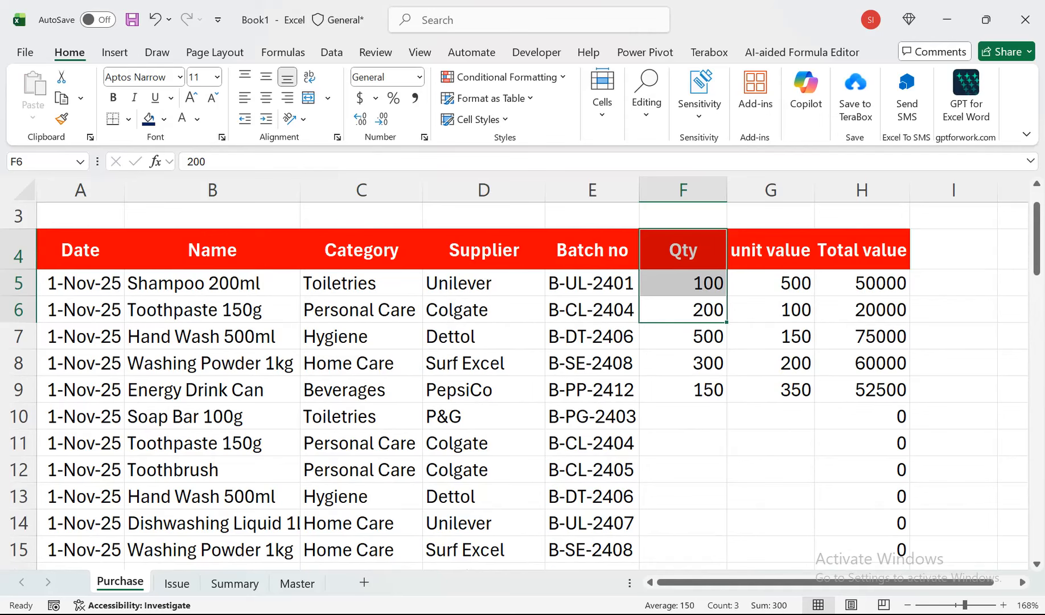
Enter a quantity of 100 for Soap Bar 100g in F10
left_click(683, 416)
type("10")
key("Return")
key("Up")
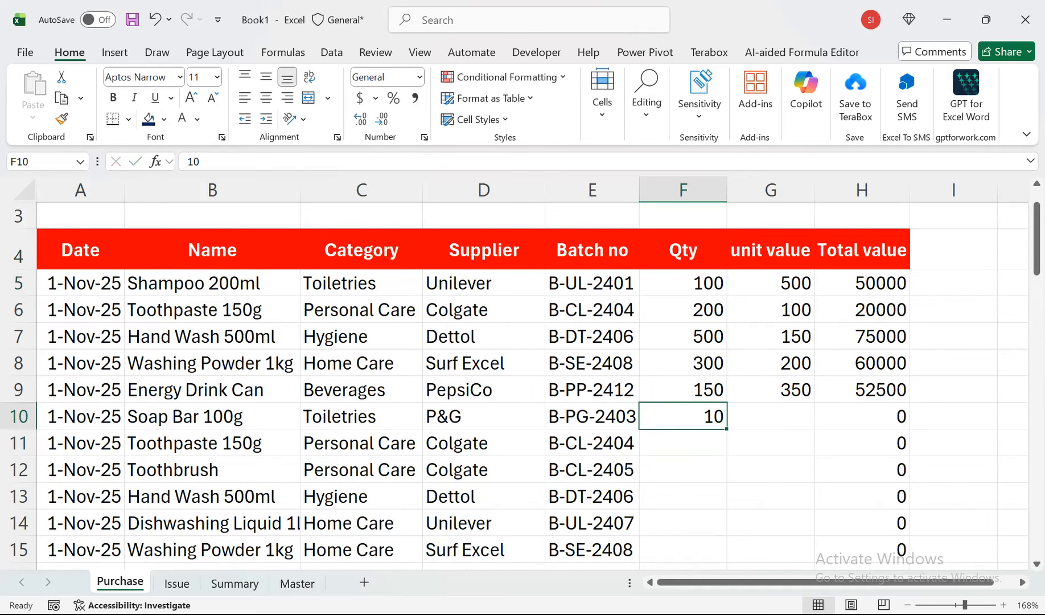
key("F2")
type("0")
key("Return")
Fill the quantity from F10 down the Qty column to the Biscuit Pack 12pcs row, F22
key("Up")
key("shift+Down")
key("shift+Down")
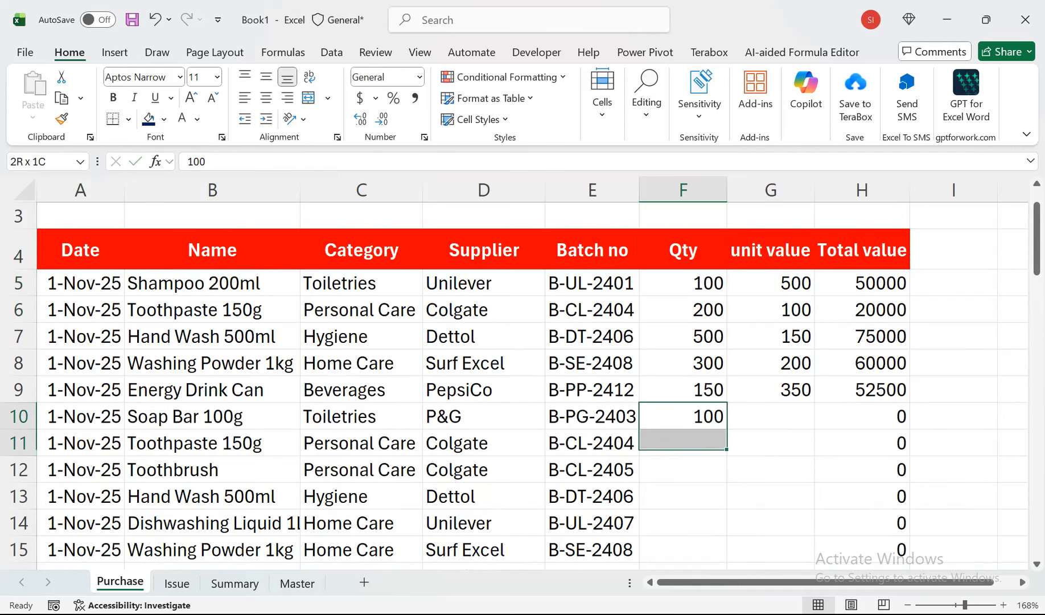
key("shift+Down")
key("shift+Down")
key("shift+Down")
key("shift+Down")
key("shift+Down")
key("shift+Down")
key("shift+Down")
key("shift+Down")
key("shift+Down")
key("shift+Down")
key("shift+Down")
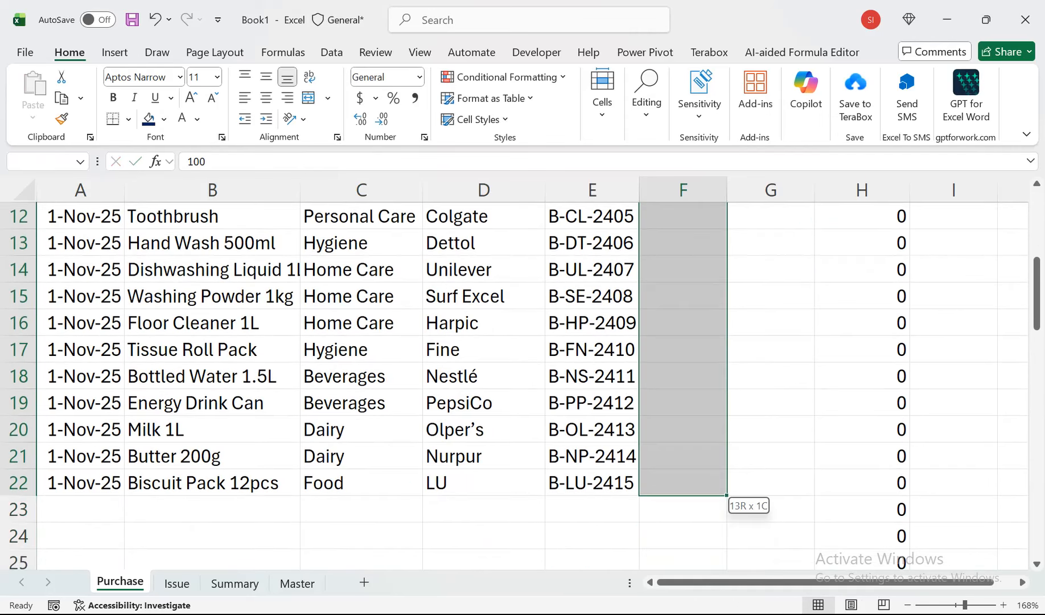
key("ctrl+d")
Fill in the unit values for rows 10 to 22: 190, 100, 60, 145, 215, 105, 140, 250, 180, 80, 85, 210, 145
key("ctrl+Up")
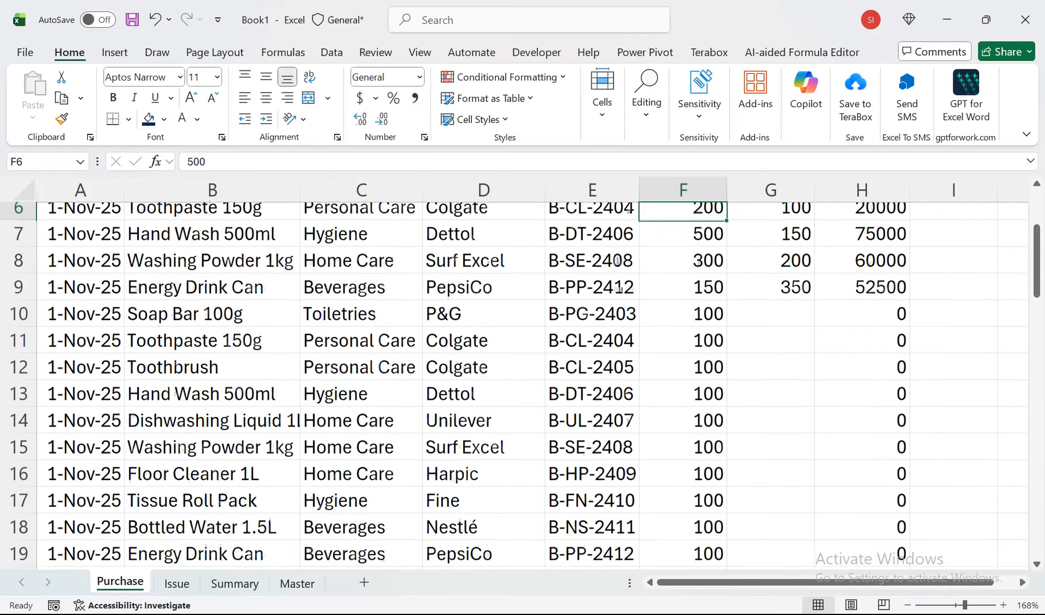
key("Up")
key("Right")
key("Down")
key("Down")
key("Down")
key("Down")
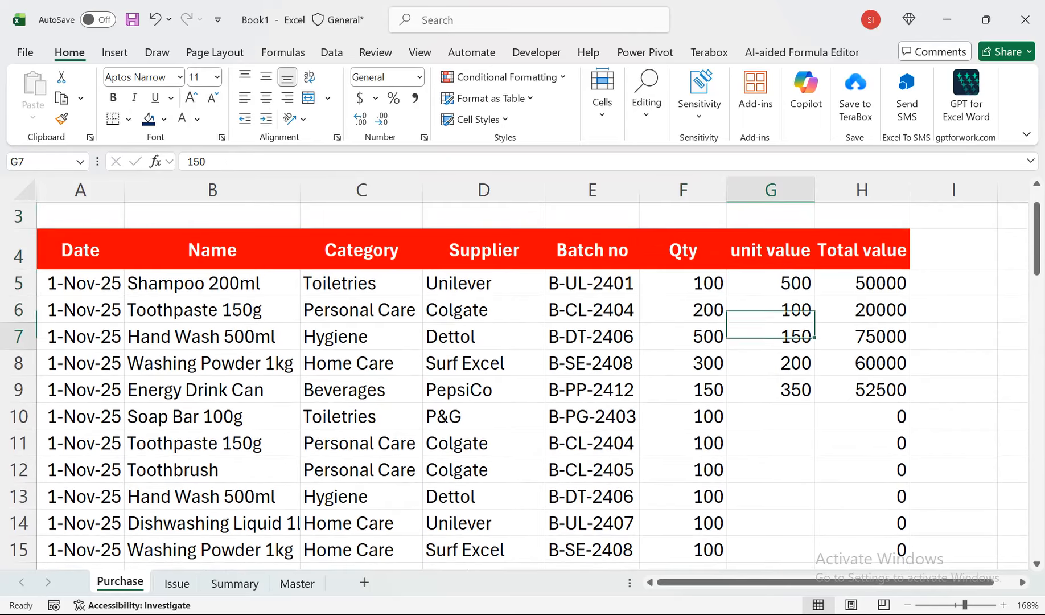
key("Down")
key("Down")
key("Down")
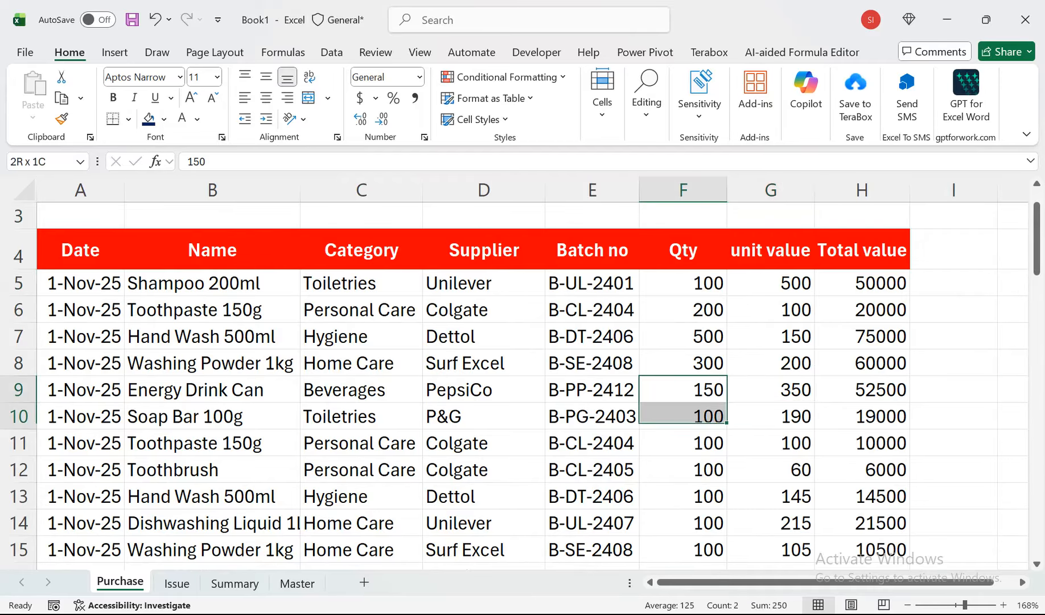
Review the quantities, unit values and totals of the Purchase rows and compare them with the Purchased column on the Summary sheet
key("shift+Down")
key("shift+Down")
key("shift+Down")
key("shift+Down")
key("shift+Down")
key("shift+Down")
scroll(521, 384, "down", 2)
key("shift+Down")
key("shift+Down")
key("shift+Down")
key("shift+Down")
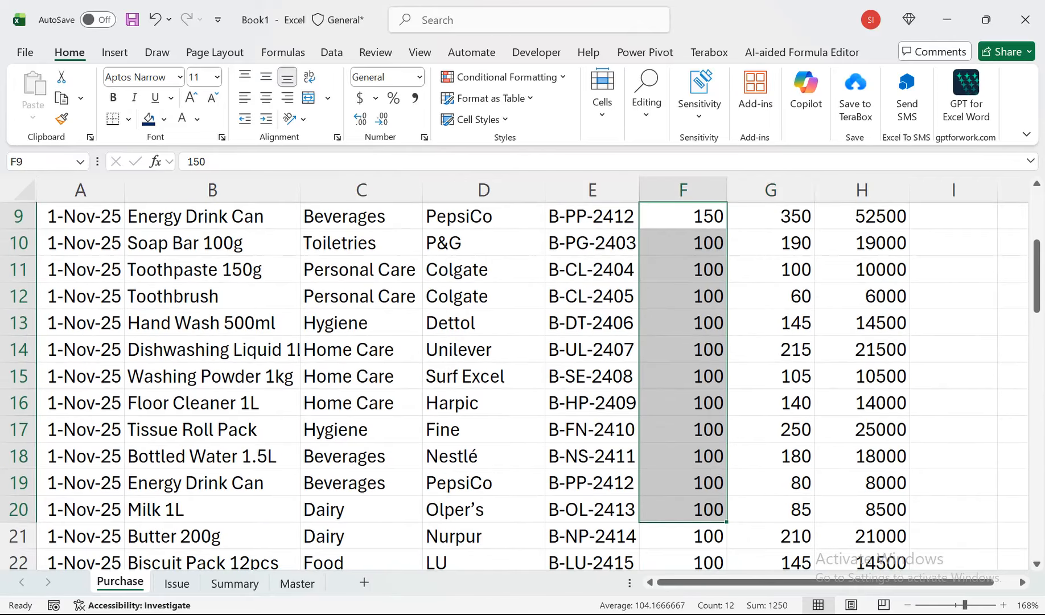
mouse_move(770, 349)
left_mouse_down()
mouse_move(771, 535)
mouse_move(862, 536)
mouse_move(908, 555)
left_mouse_up()
left_click(862, 456)
key("Up")
key("Up")
key("Up")
key("Up")
key("Up")
key("Up")
key("Up")
key("Up")
key("Up")
key("Up")
key("Up")
key("Up")
key("Up")
key("Up")
key("Up")
key("Up")
key("Up")
key("Up")
key("Up")
key("Up")
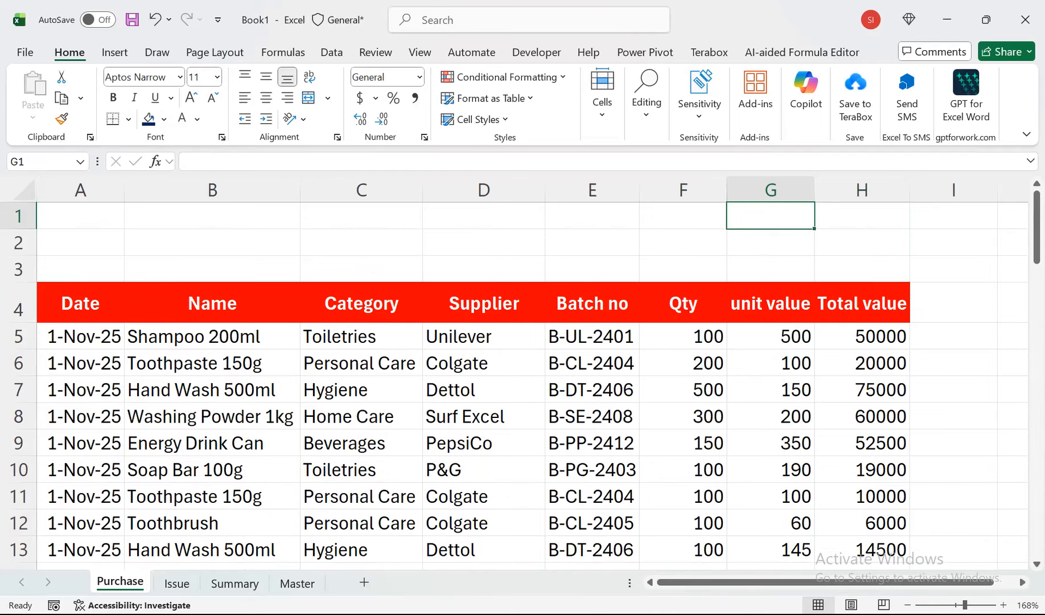
left_click(234, 583)
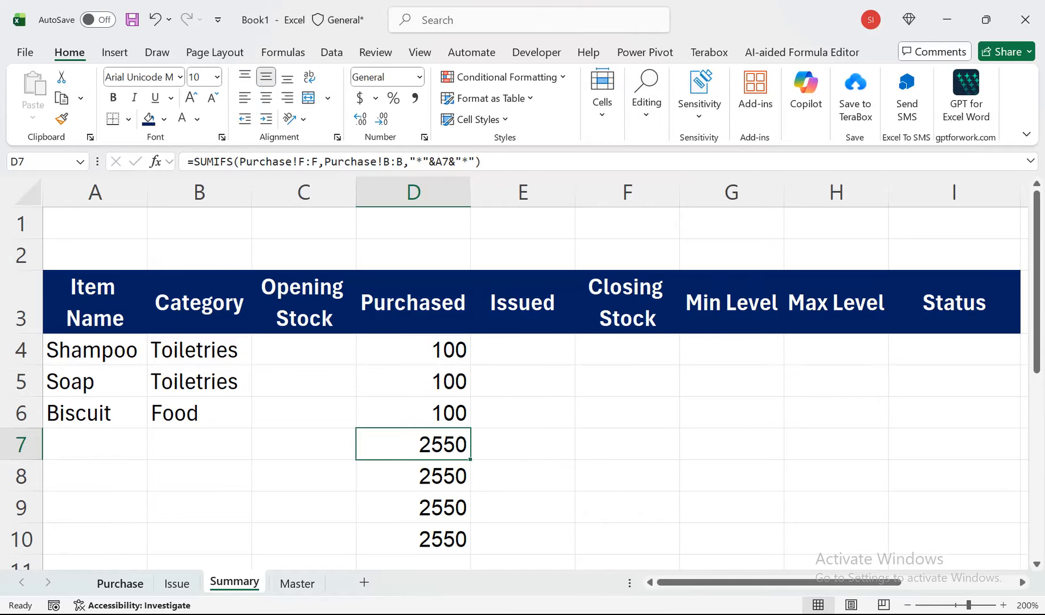
left_click(120, 583)
left_click_drag(82, 495, 82, 563)
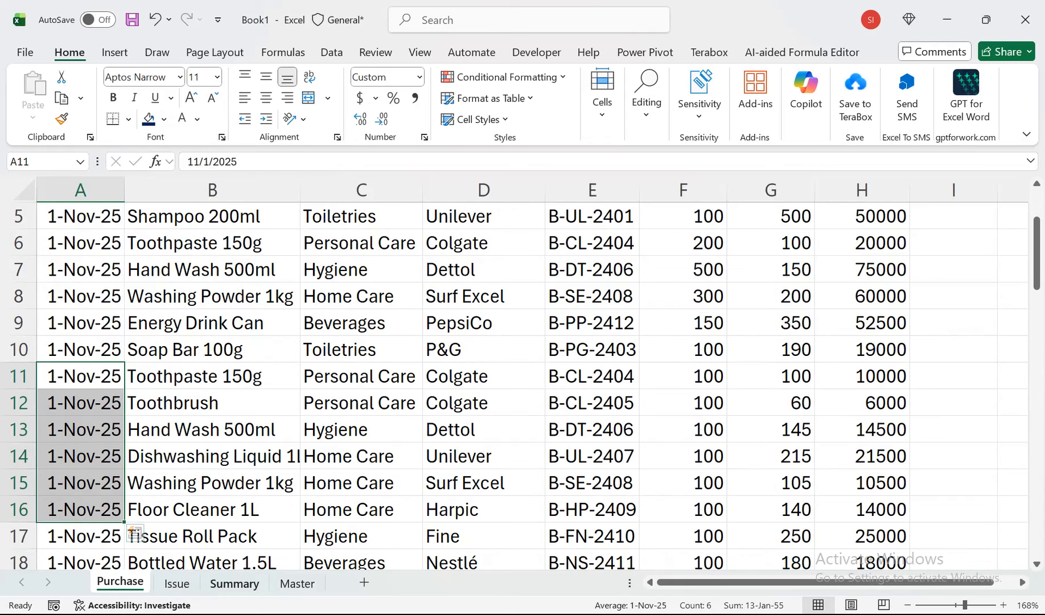
left_click(234, 583)
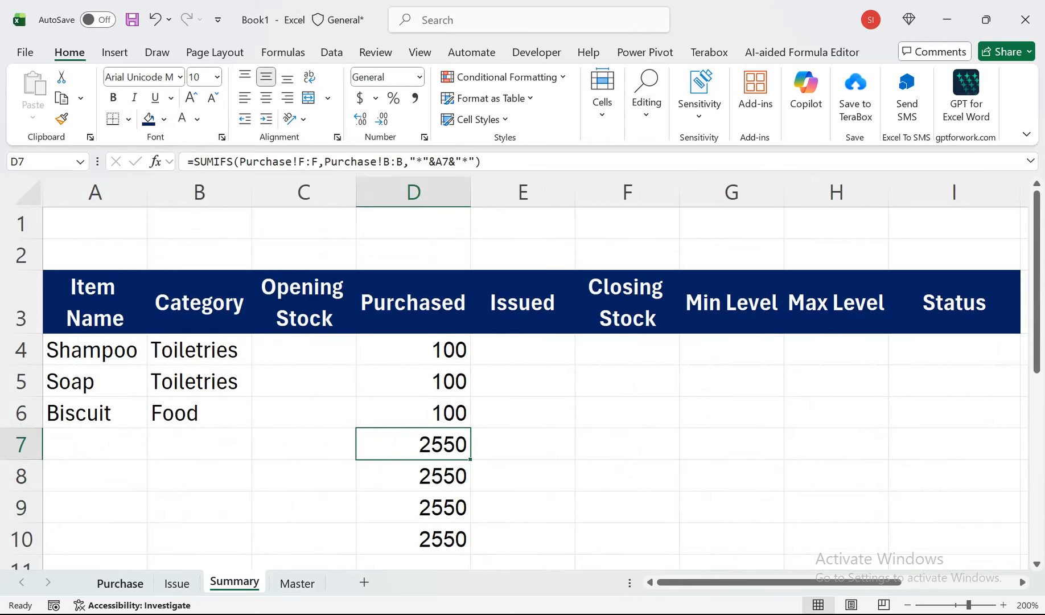
Set the quantity of Soap Bar 100g on the Purchase sheet to 20
left_click(120, 583)
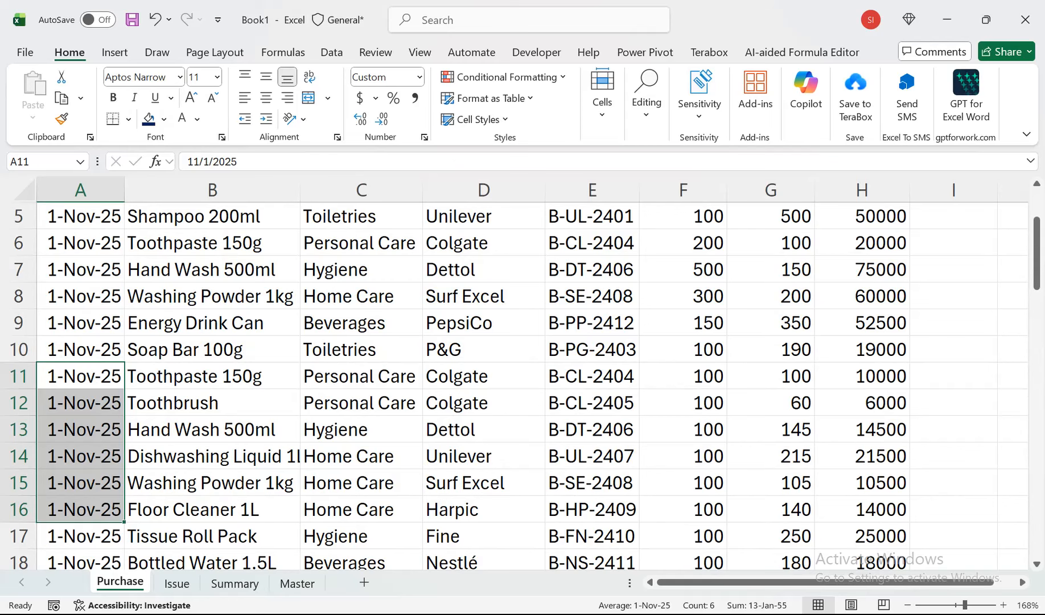
left_click(683, 350)
type("20")
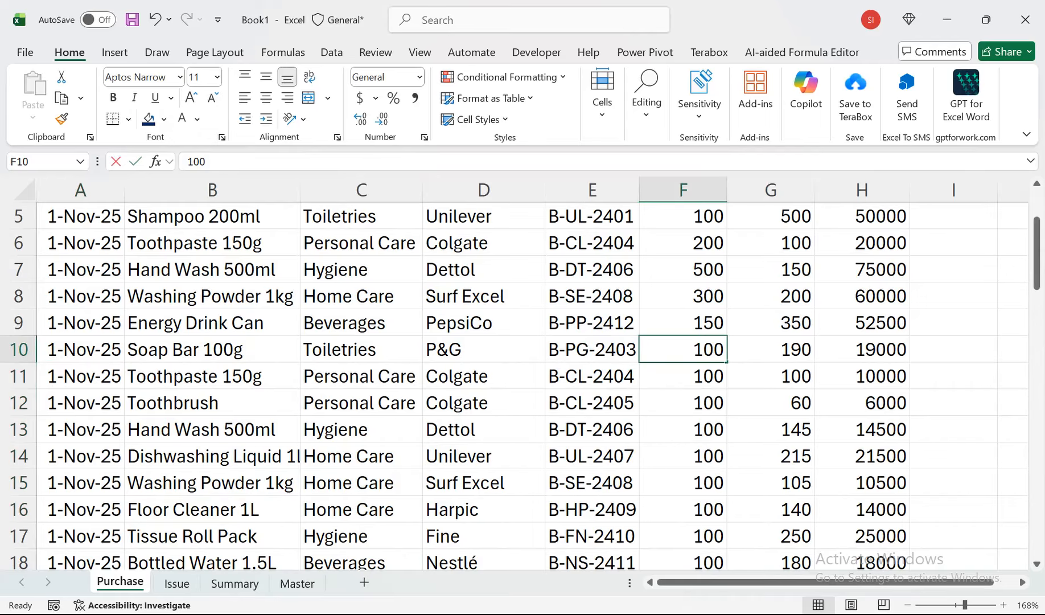
key("Return")
key("Up")
key("Up")
key("Up")
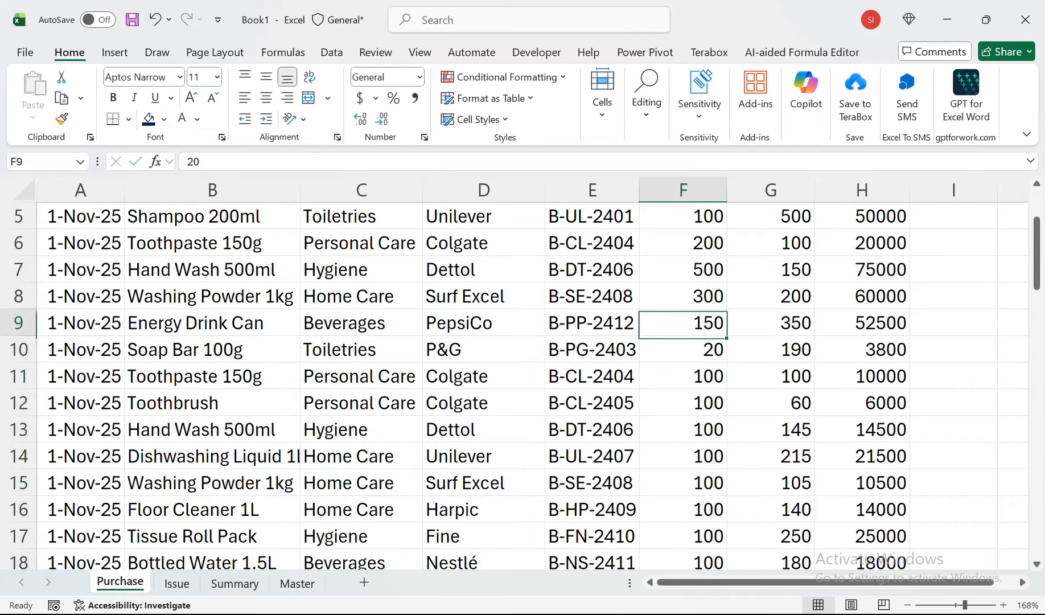
Set the quantity of Biscuit Pack 12pcs in F22 to 33
key("Down")
key("Down")
key("Down")
key("Down")
key("Down")
key("Down")
key("Down")
key("Down")
key("Down")
key("Down")
key("Down")
key("Down")
key("Down")
key("Down")
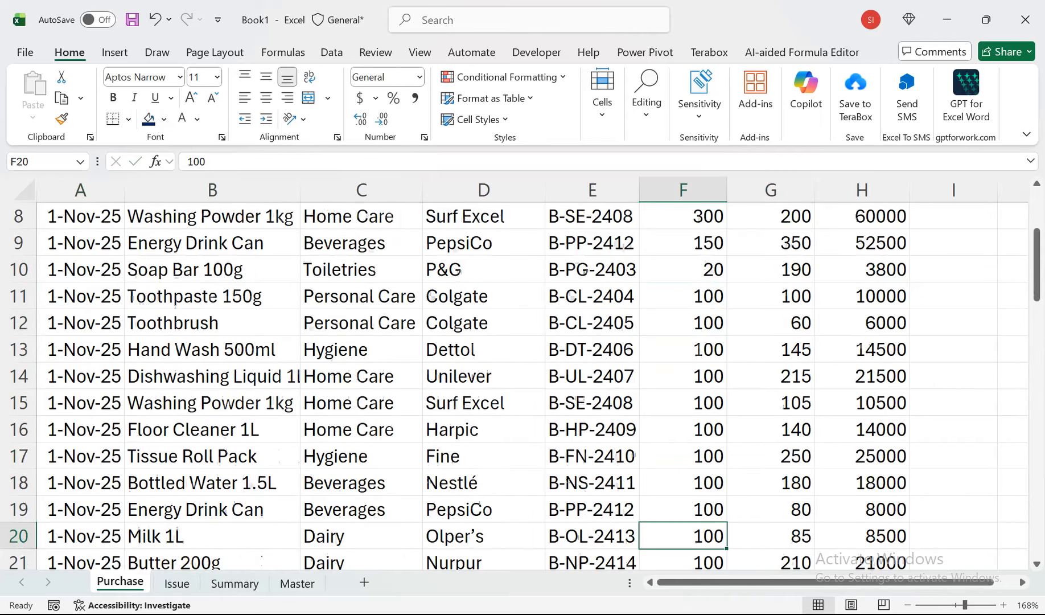
key("Right")
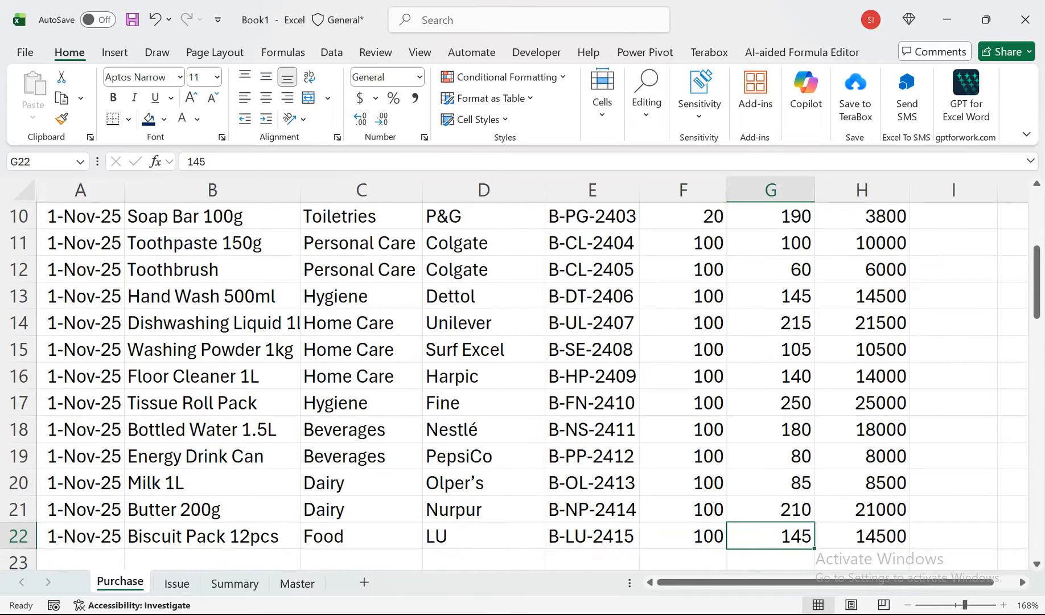
key("Left")
type("33")
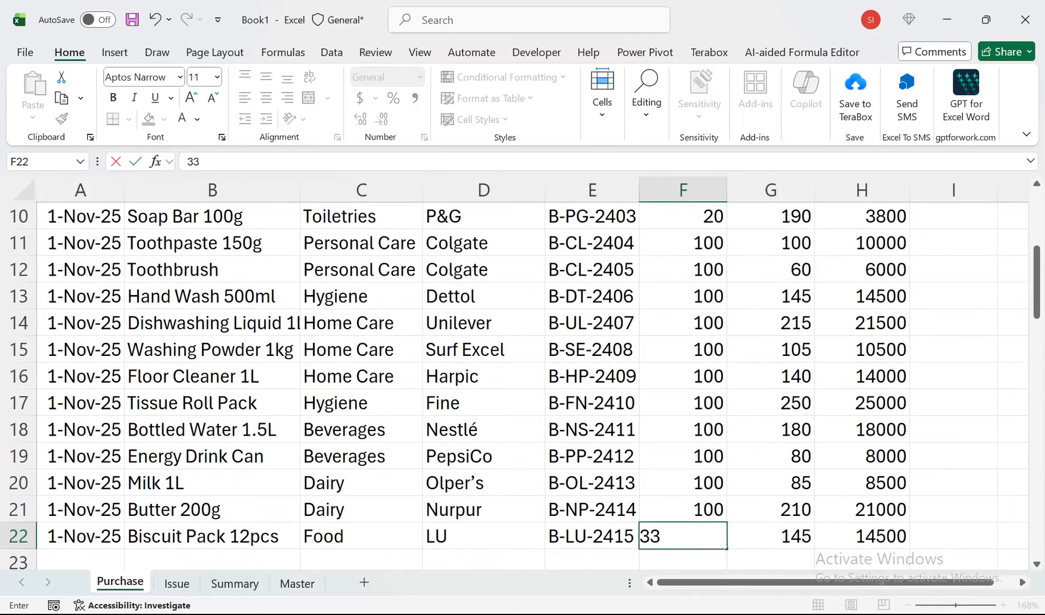
key("Return")
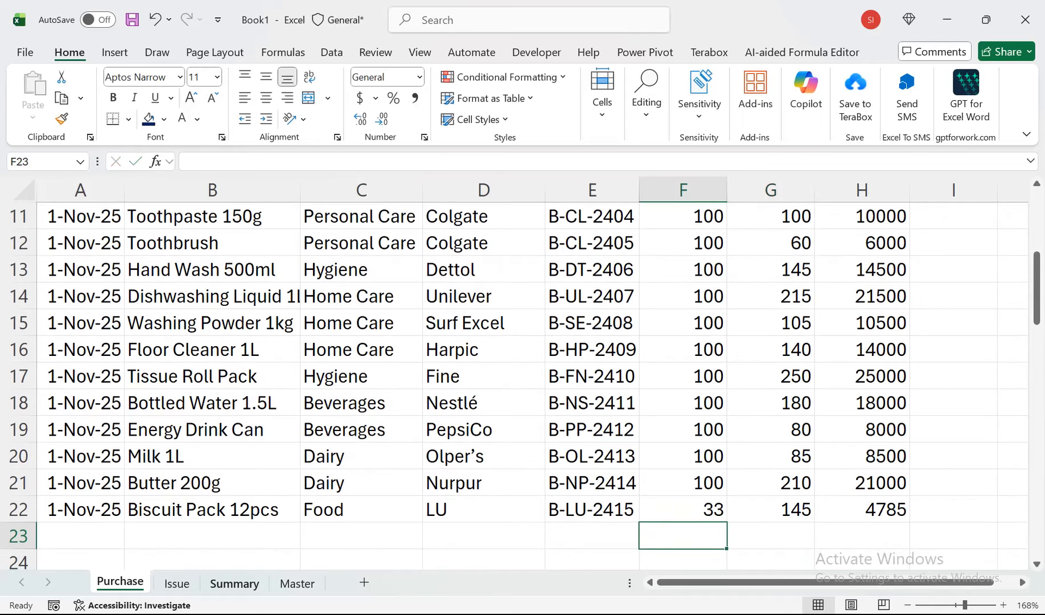
On the Summary sheet, wrap D4's SUMIFS formula in IF(A4="","",…) so that rows without an item name stay blank
left_click(235, 583)
left_click_drag(414, 381, 414, 413)
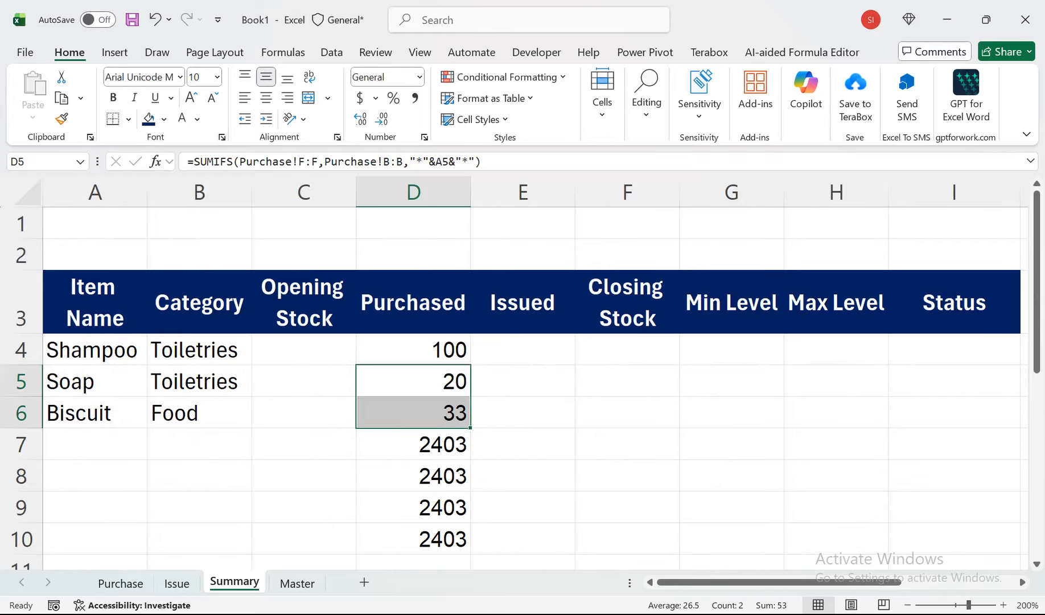
left_click(414, 349)
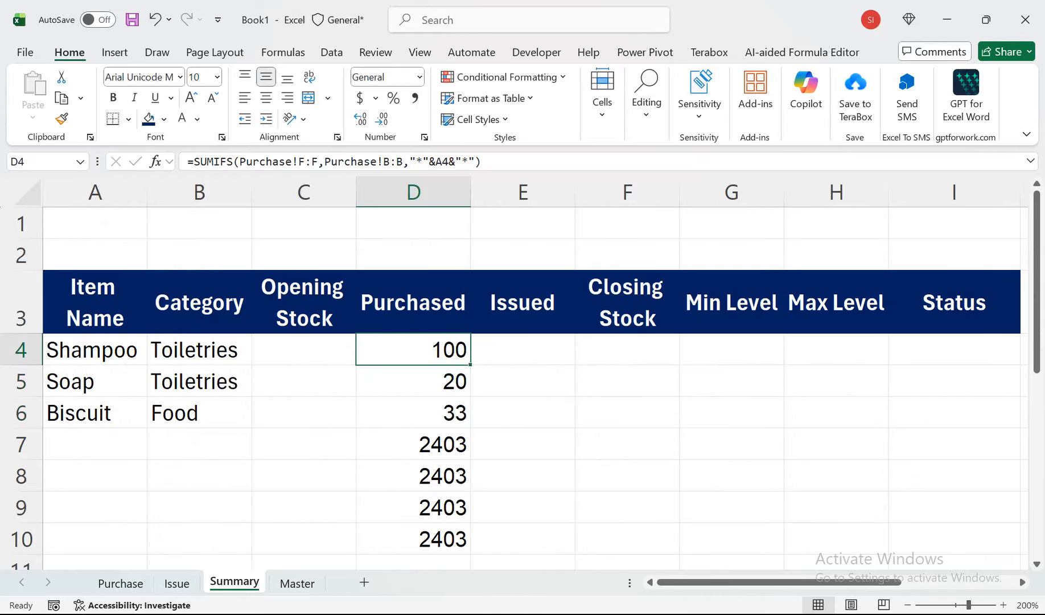
double_click(403, 349)
left_click(373, 350)
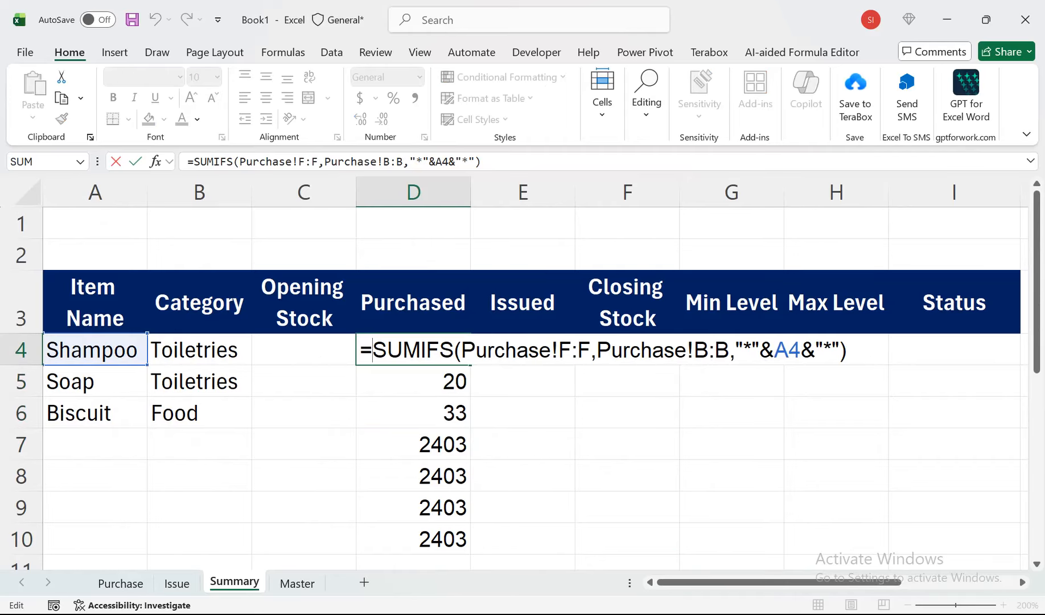
type("if(")
left_click(95, 349)
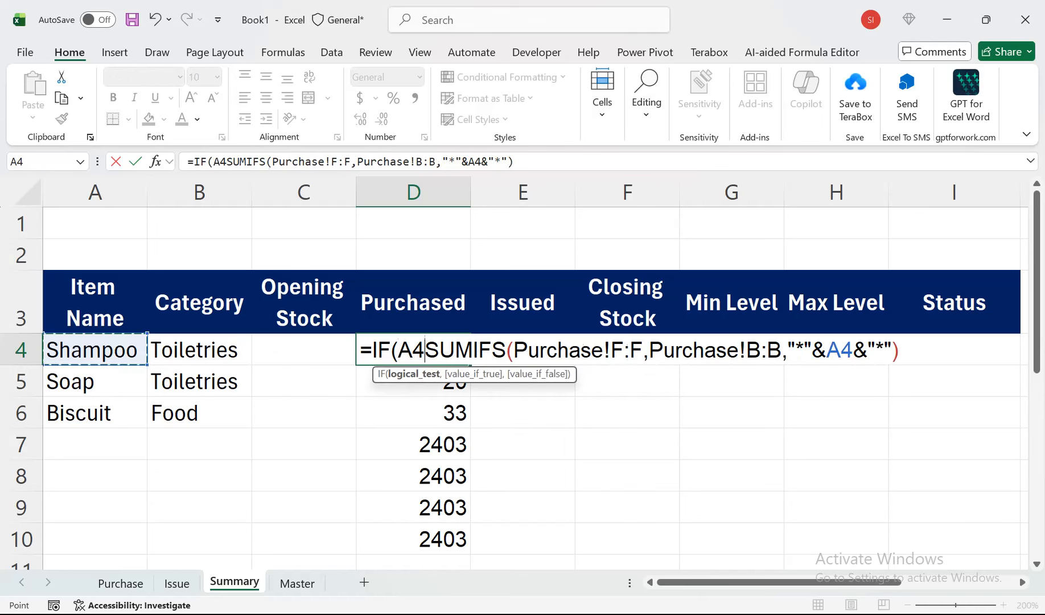
type("=\"\",\"\",")
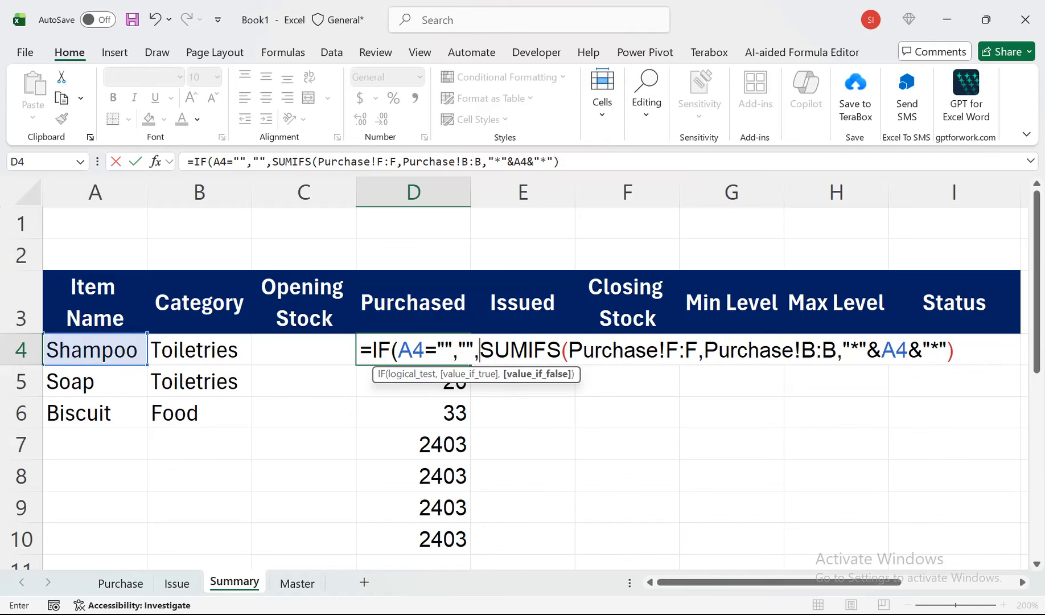
left_click(954, 350)
type(")")
key("Return")
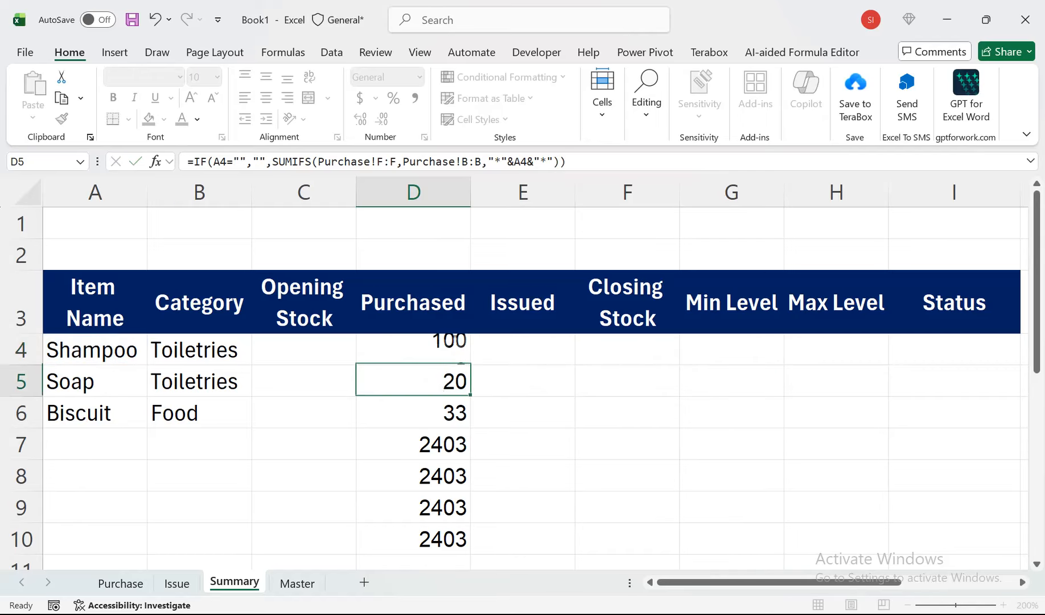
Fill the revised Purchased formula from D4 down the column, past row 10
key("Up")
double_click(470, 364)
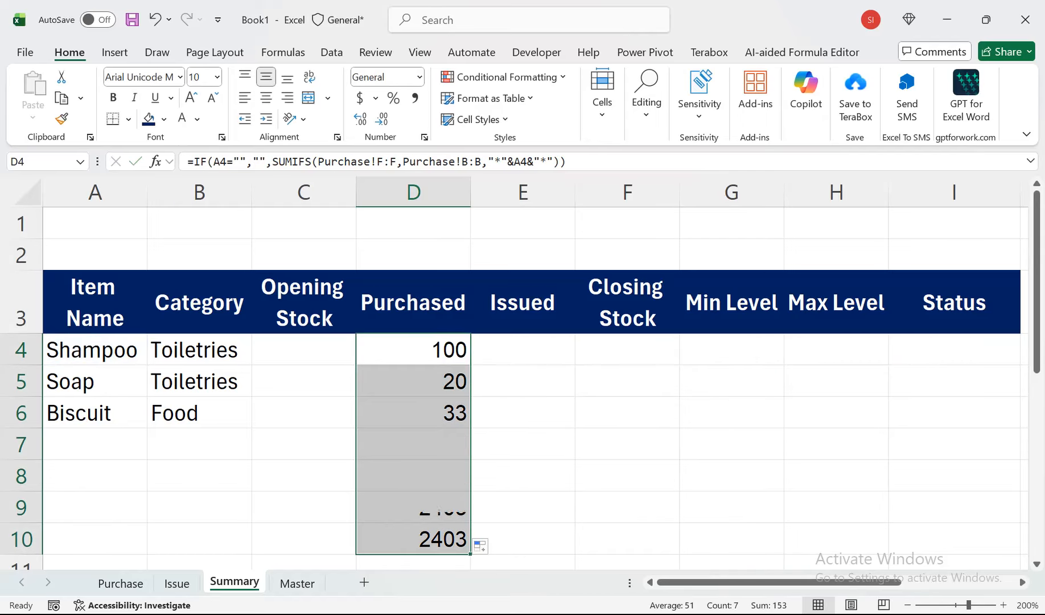
left_click_drag(470, 553, 471, 515)
left_click_drag(529, 446, 529, 256)
Copy the Purchased formula text from D4 into the Issued cell E4 with its references unchanged
left_click(418, 319)
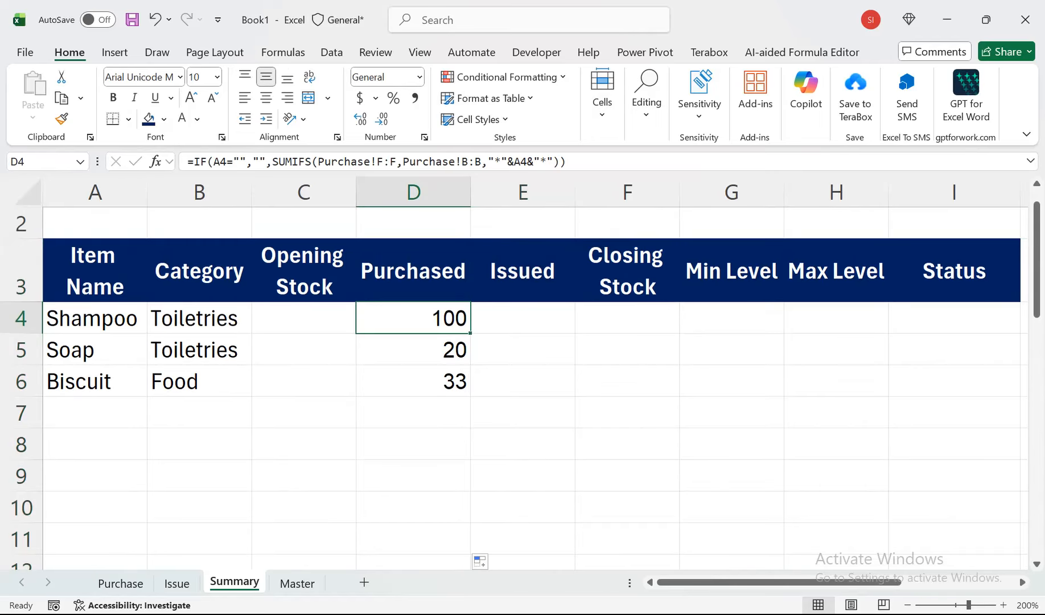
left_click(523, 317)
left_click(419, 318)
left_click_drag(567, 162, 188, 162)
key("ctrl+c")
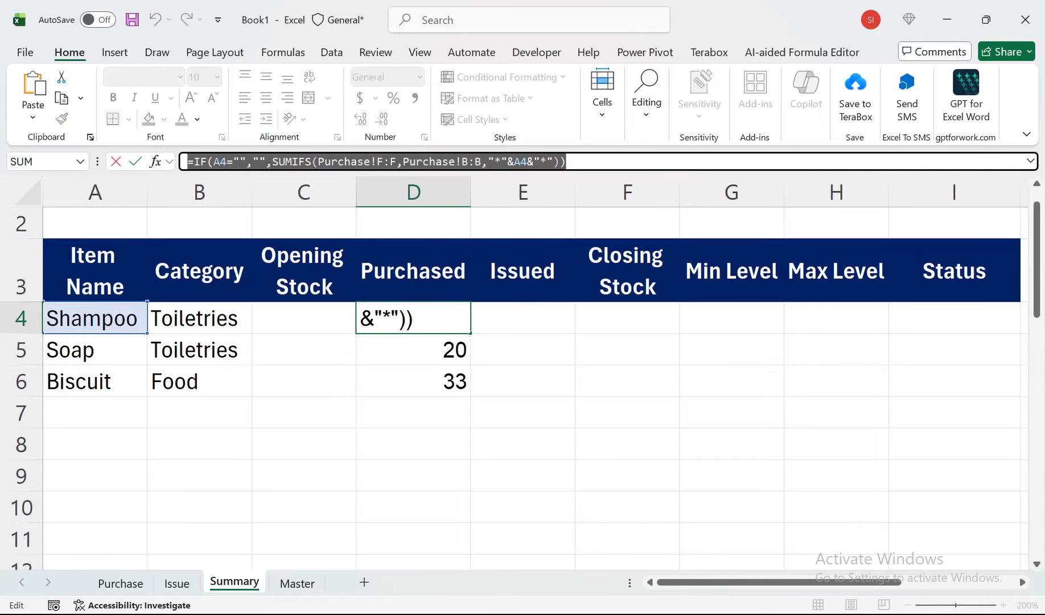
key("Tab")
key("ctrl+v")
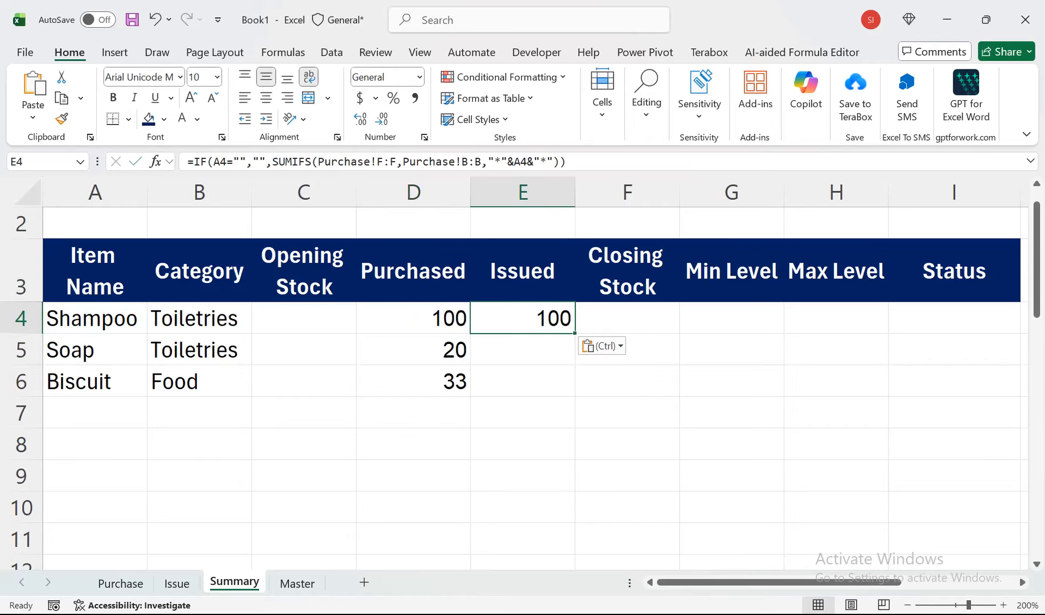
Edit E4's Issued formula so SUMIFS sums Issue!E:E with Issue!B:B as the criteria range
key("F2")
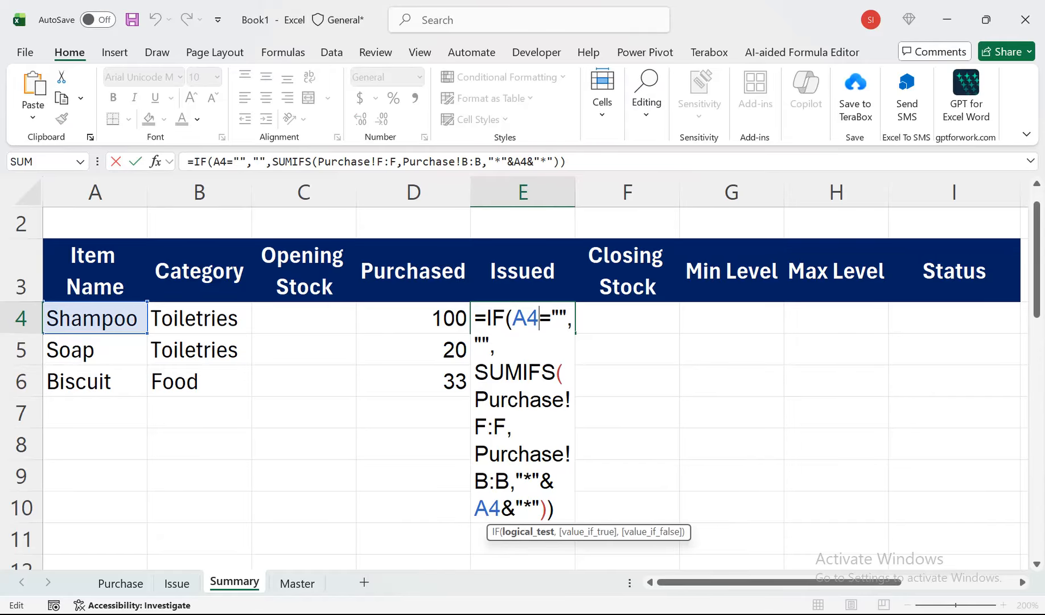
left_click_drag(395, 161, 288, 162)
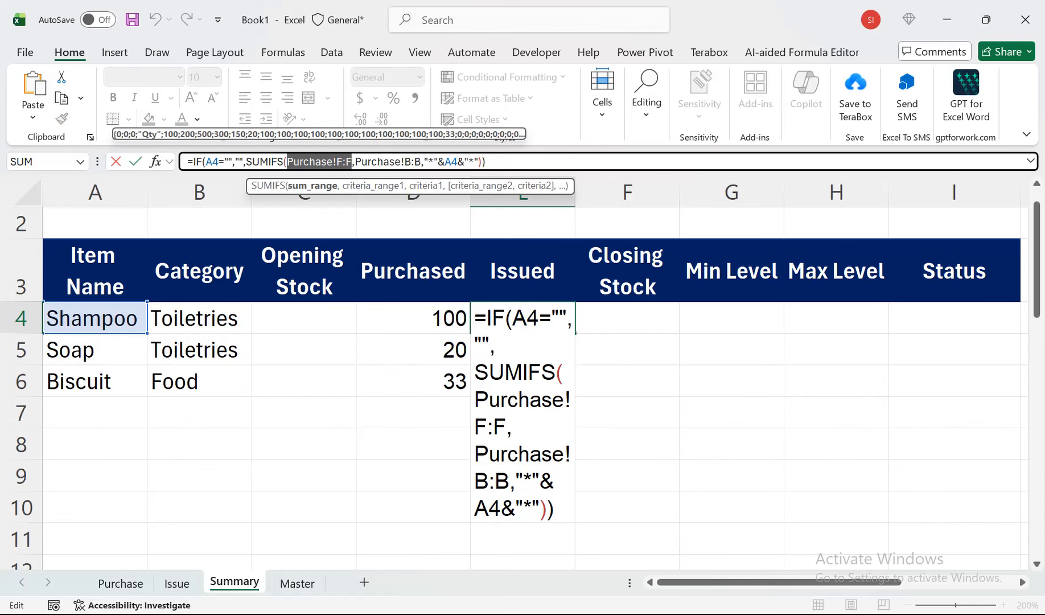
key("ctrl+Page_Up")
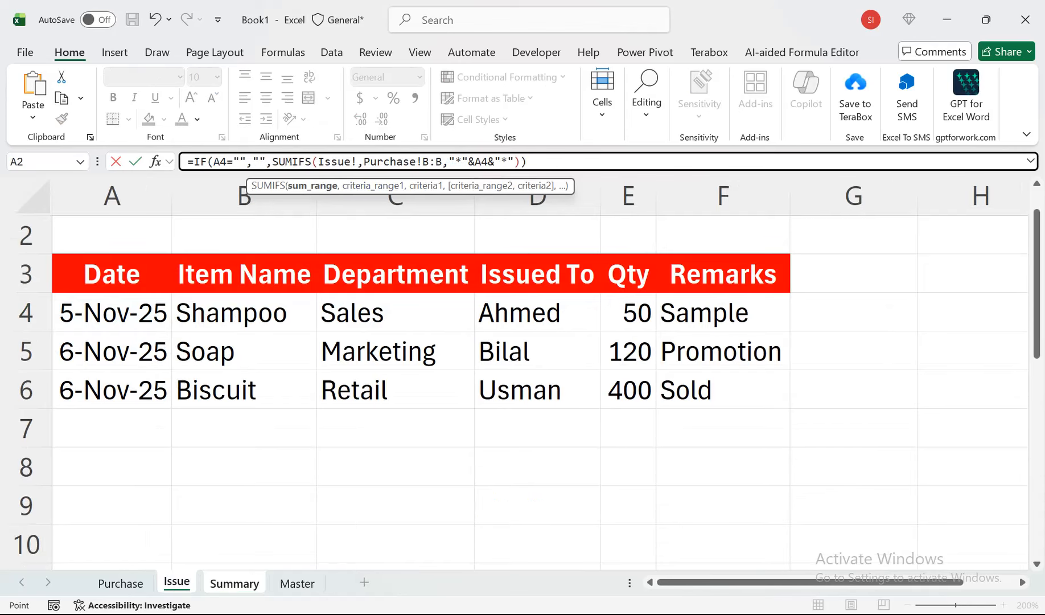
left_click(628, 195)
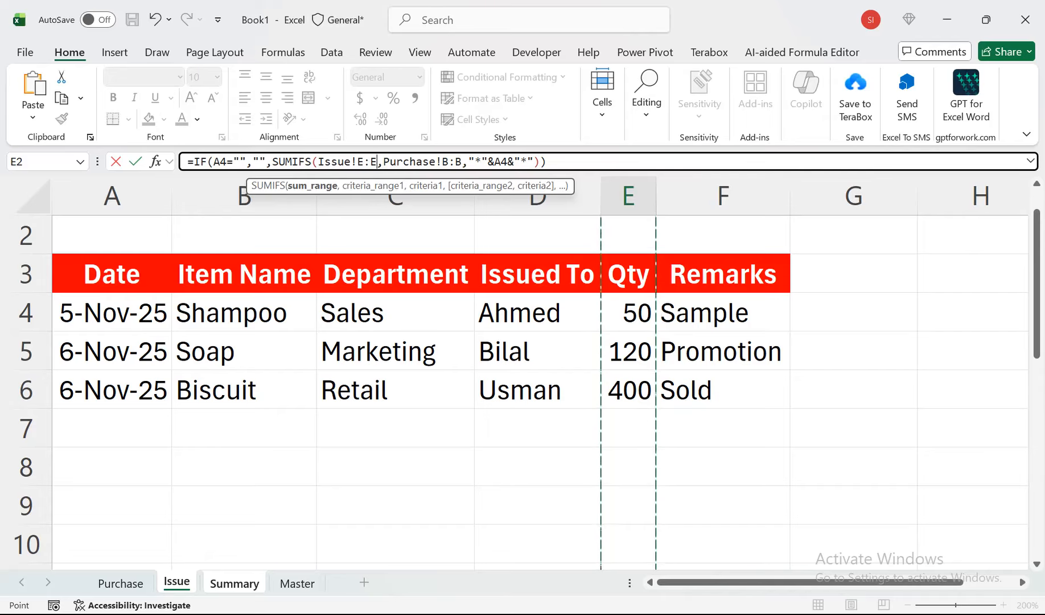
left_click_drag(468, 161, 383, 162)
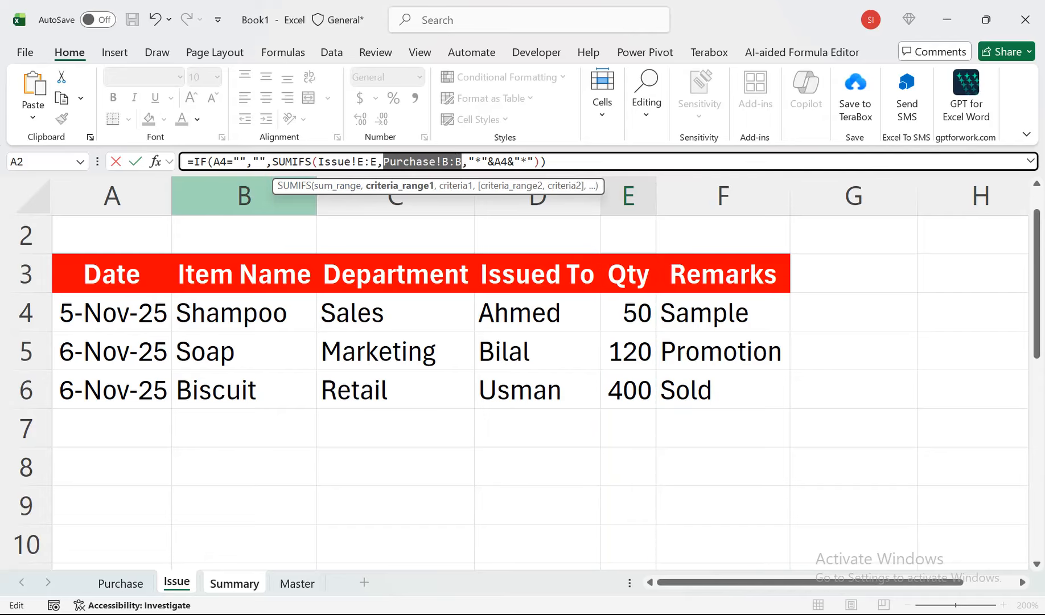
left_click(244, 195)
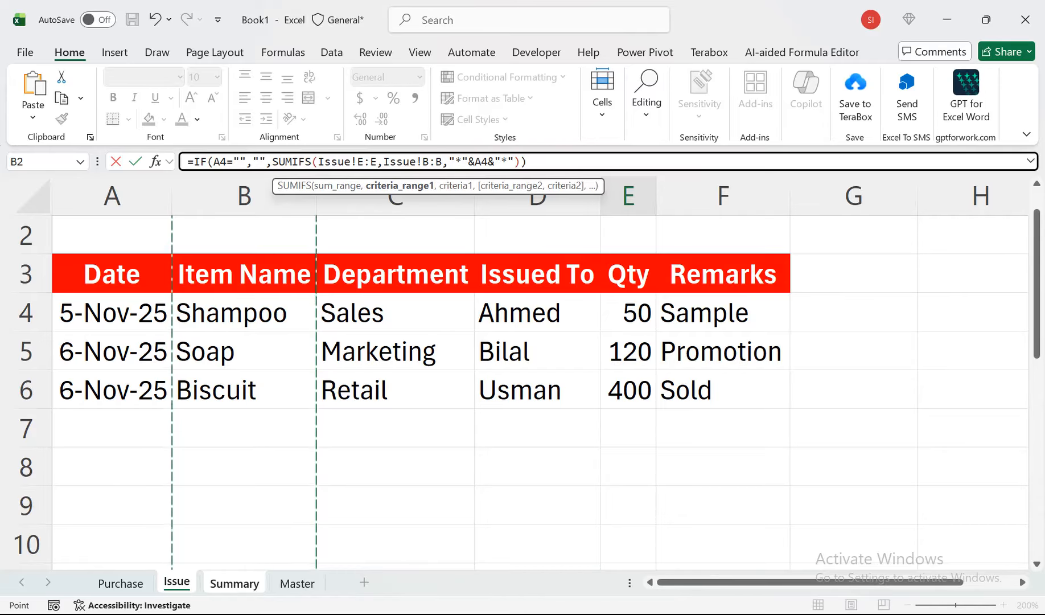
key("Return")
left_click(523, 317)
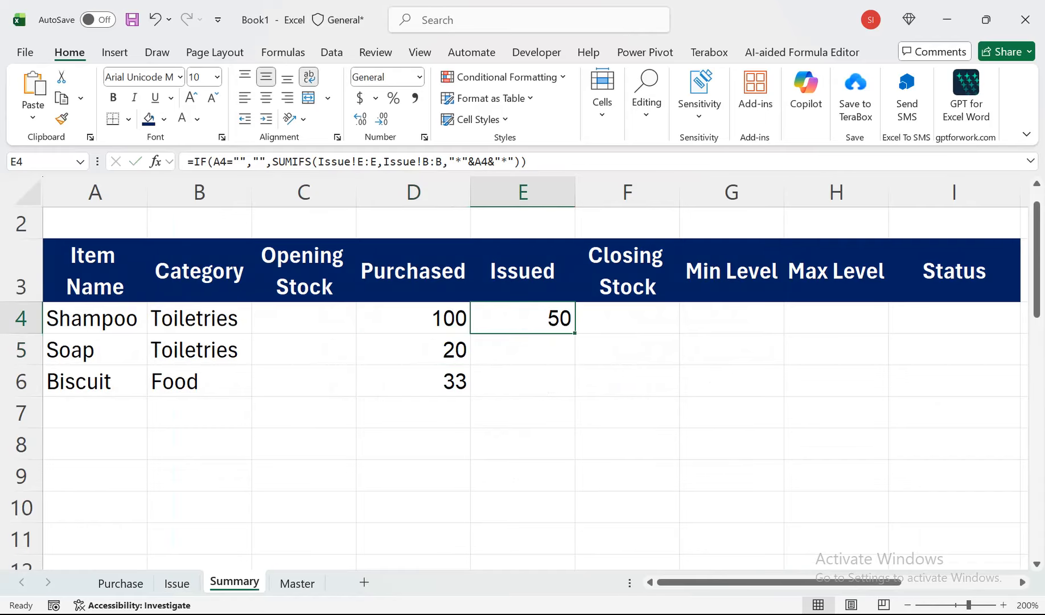
mouse_move(574, 333)
left_mouse_down()
mouse_move(574, 547)
mouse_move(574, 326)
left_mouse_up()
On the Purchase sheet, set the quantity of Biscuit Pack 12pcs in F22 to 500
left_click(120, 582)
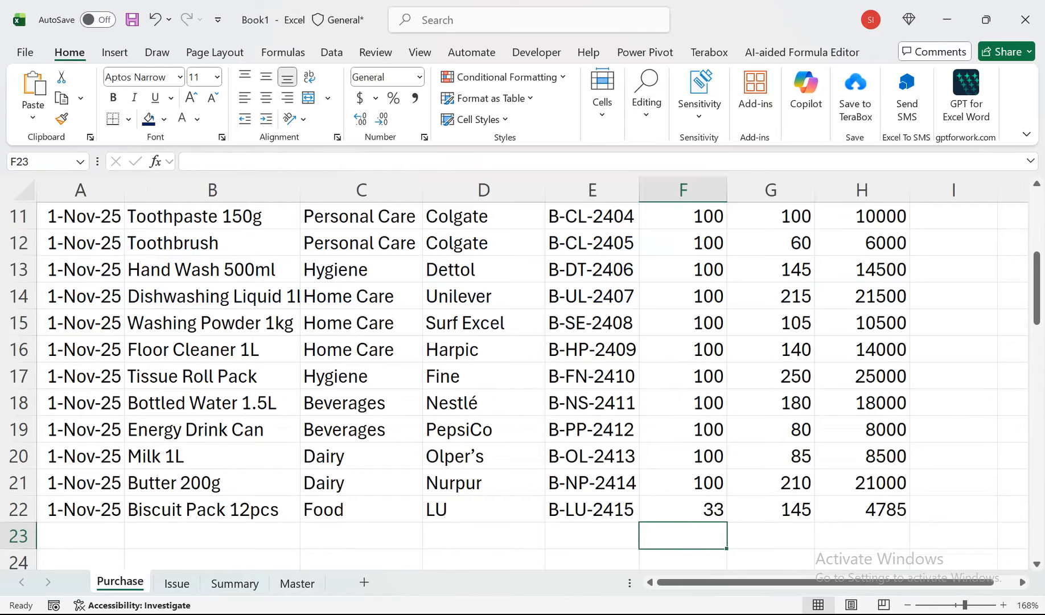
left_click(683, 510)
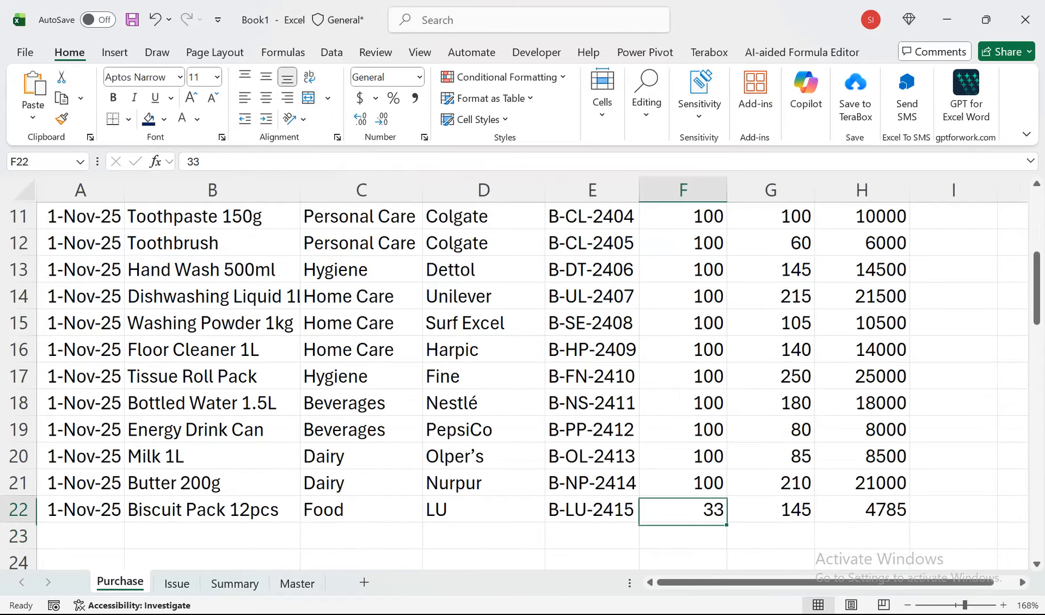
type("500")
key("Return")
Set the quantity of Soap Bar 100g in F10 to 200
key("Up")
key("Up")
key("Up")
key("Up")
key("Up")
key("Up")
key("Up")
key("Up")
key("Up")
key("Up")
key("Up")
key("Up")
key("Up")
key("Up")
key("Up")
key("Up")
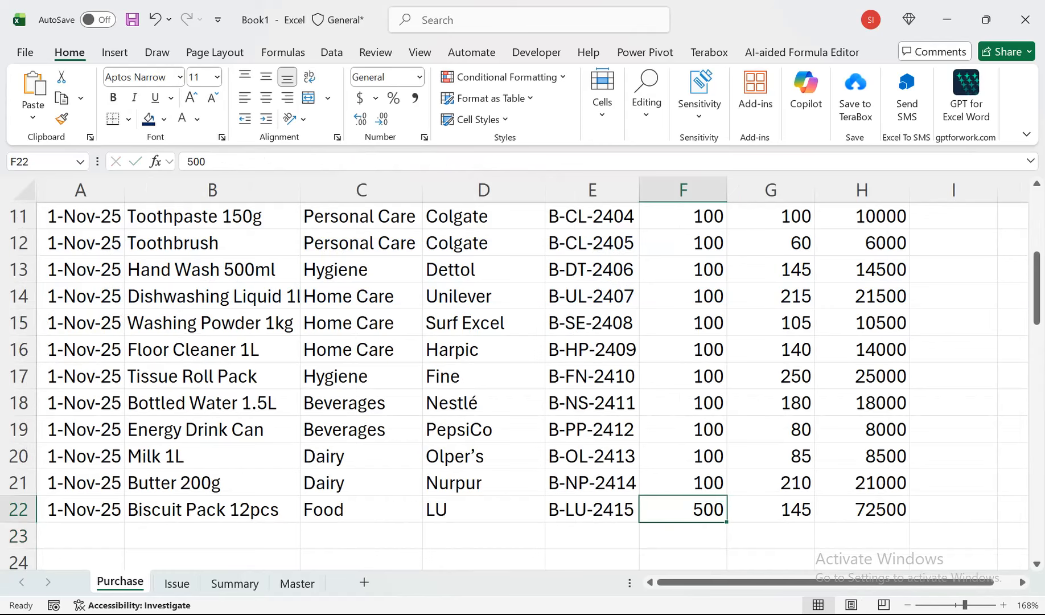
key("Down")
key("Down")
key("Down")
key("Down")
key("Down")
key("Down")
key("Down")
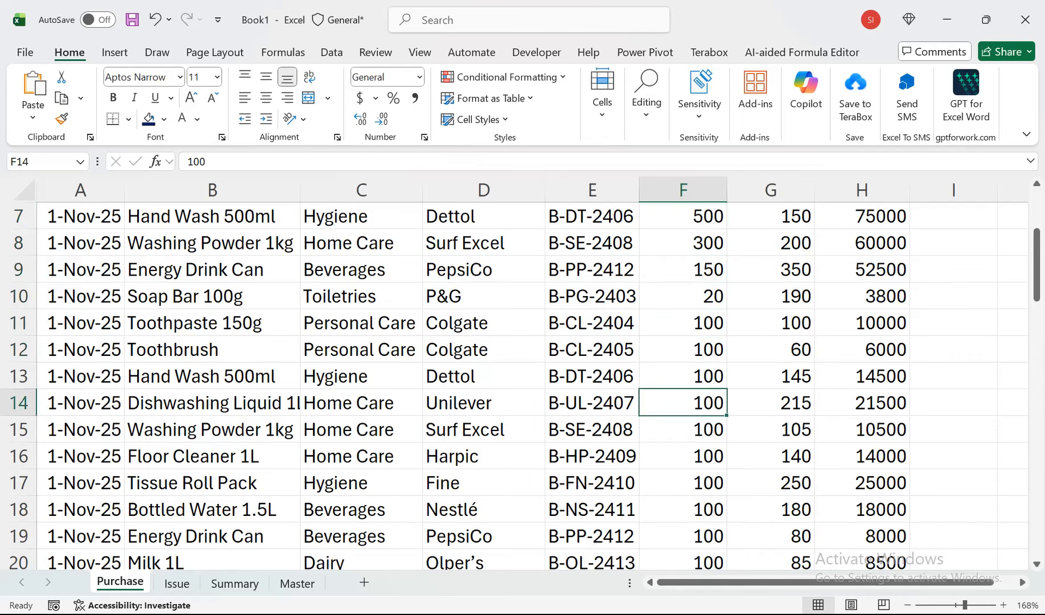
key("Up")
key("Up")
key("Up")
key("Up")
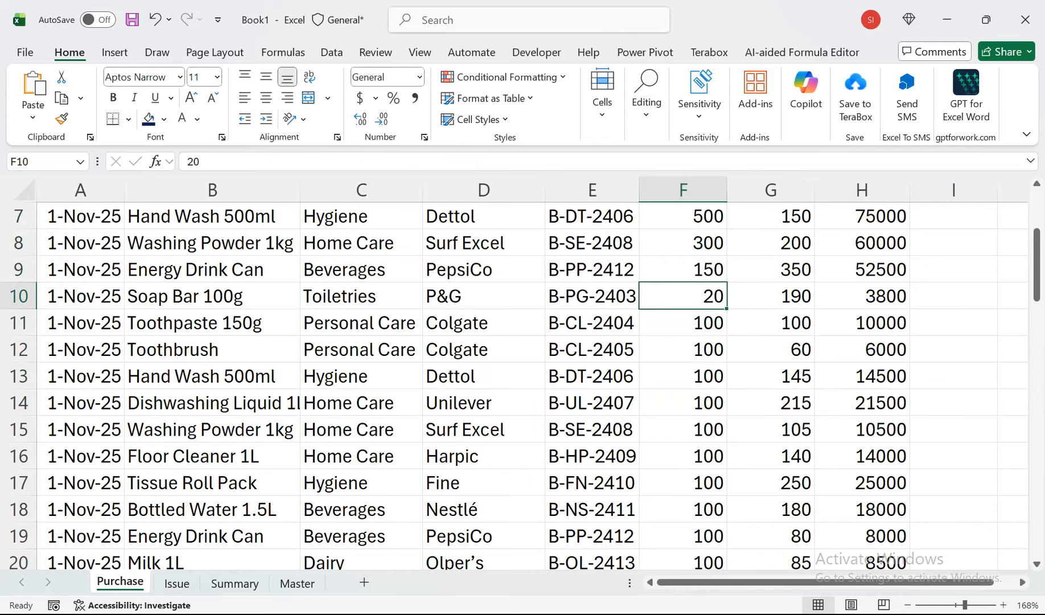
type("200")
key("Return")
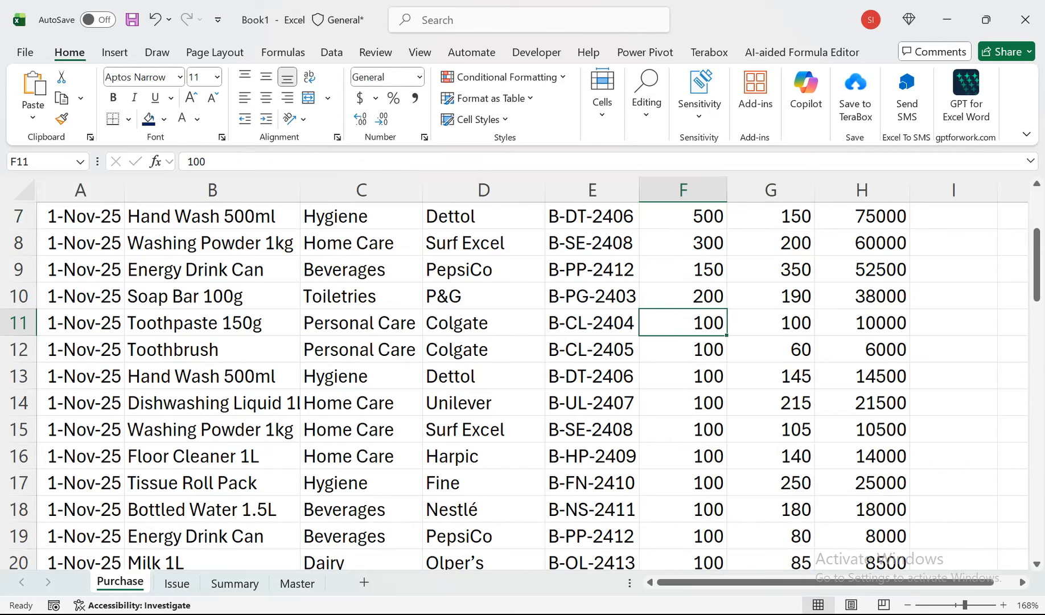
On the Summary sheet, fill the Issued formula from E4 down to row 28
key("ctrl+Page_Down")
key("ctrl+Page_Down")
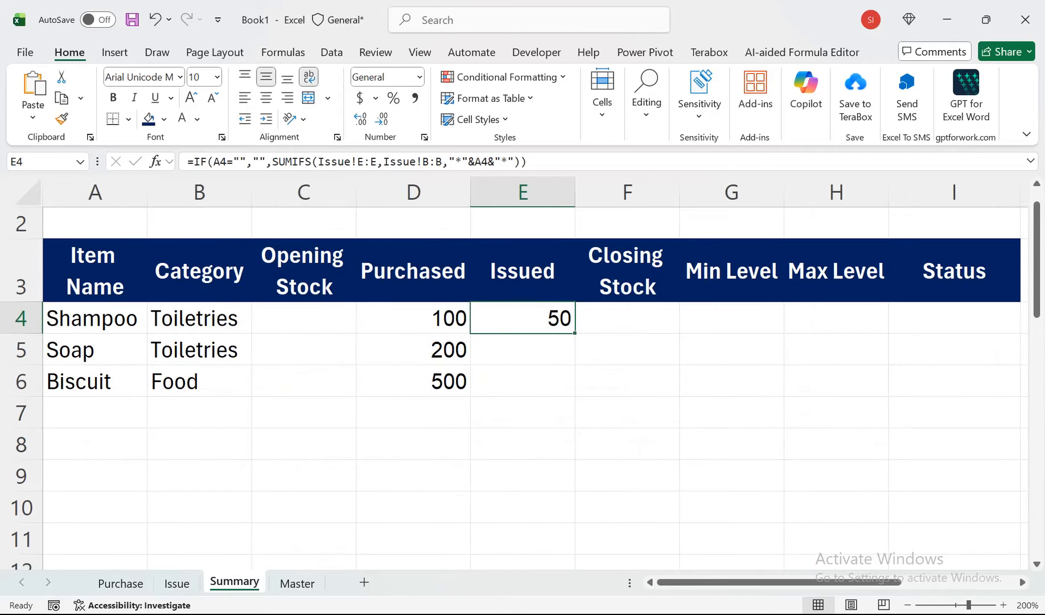
left_click_drag(574, 333, 572, 385)
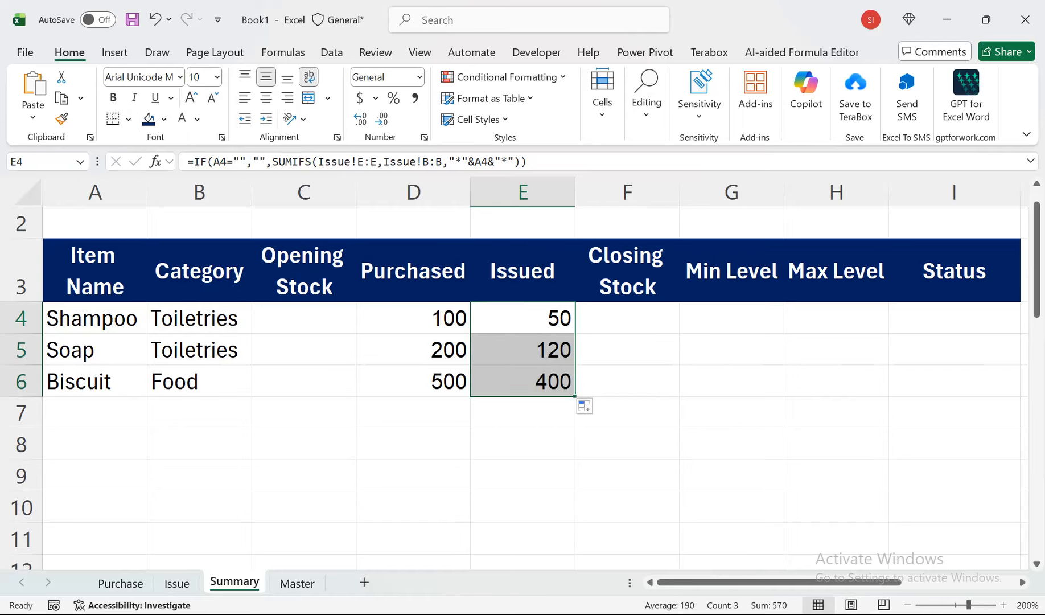
left_click_drag(575, 395, 572, 519)
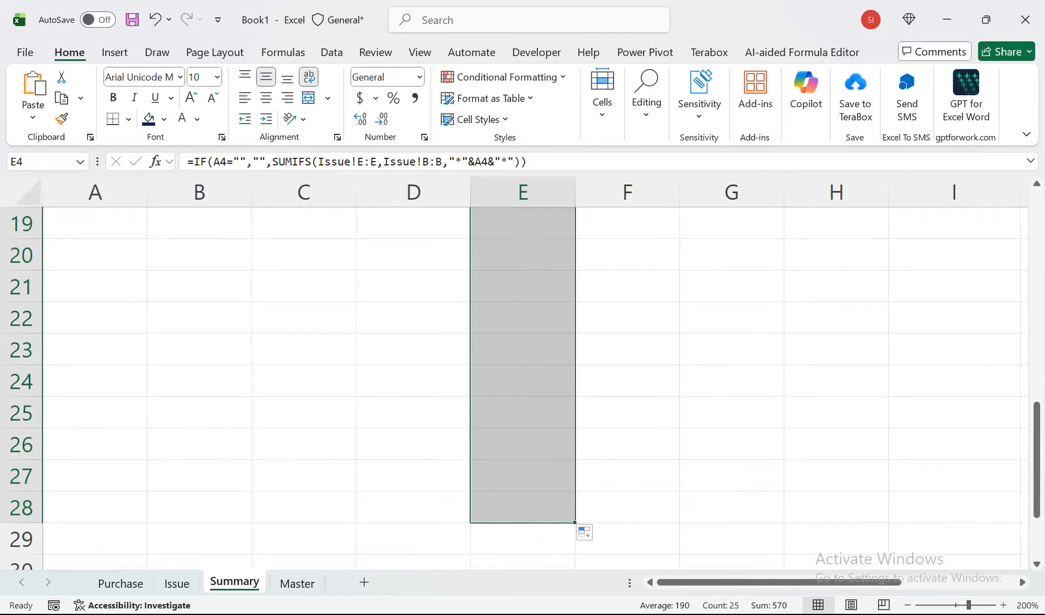
Enter =C4+D4-E4 as the Closing Stock formula in F4 and fill it down the column
left_click_drag(626, 475, 683, 222)
left_click(628, 318)
type("=")
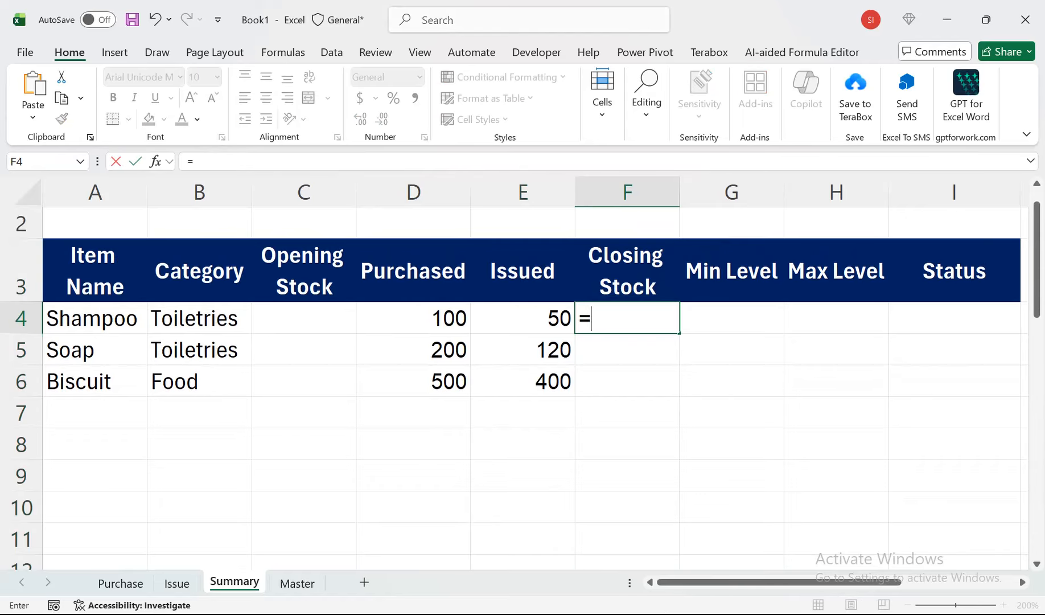
left_click(303, 318)
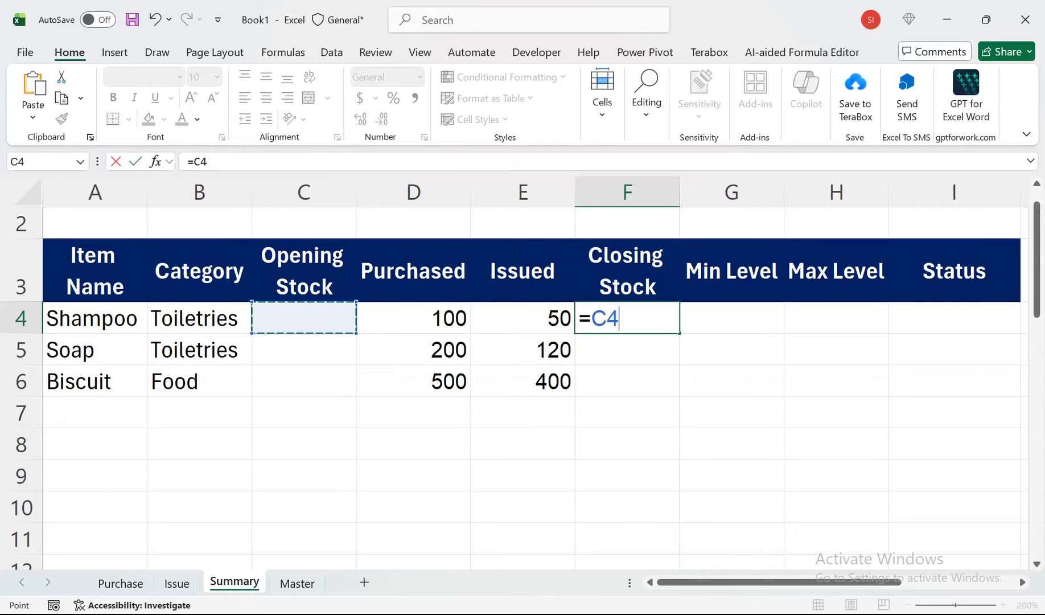
type("+")
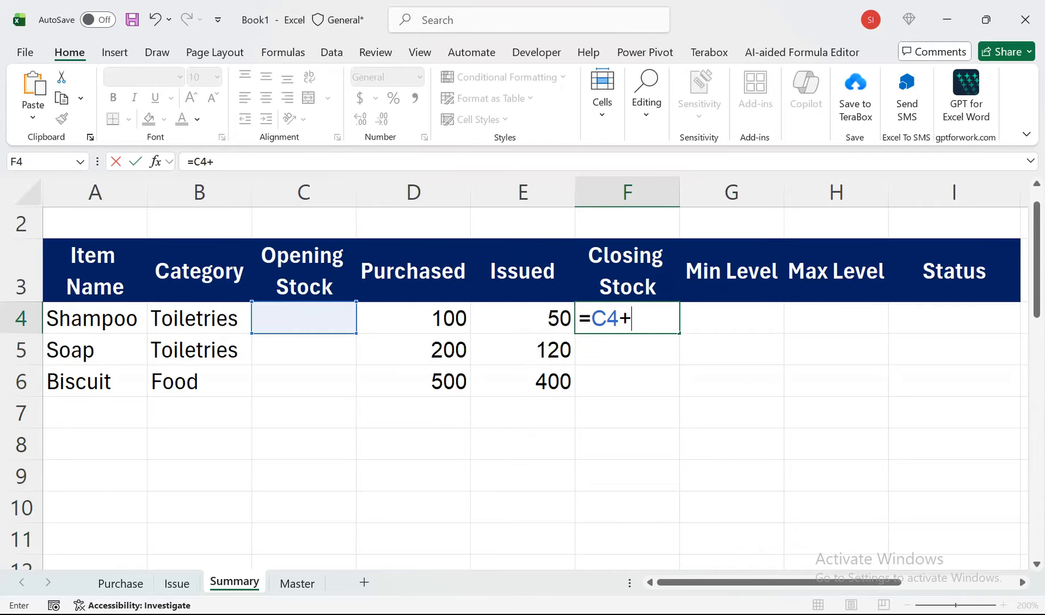
left_click(414, 317)
type("-")
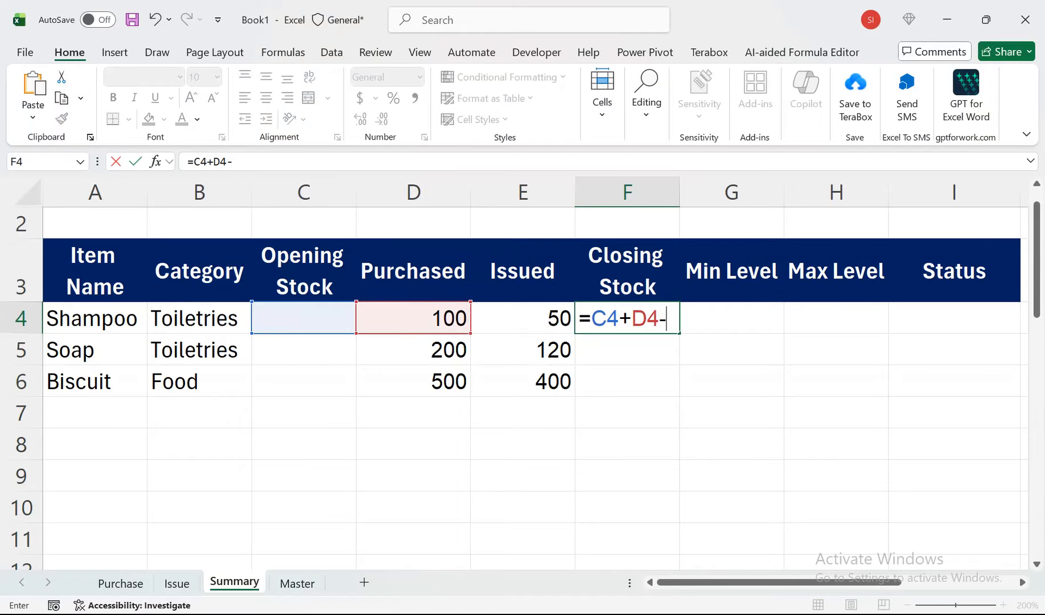
left_click(523, 318)
key("Return")
left_click(627, 317)
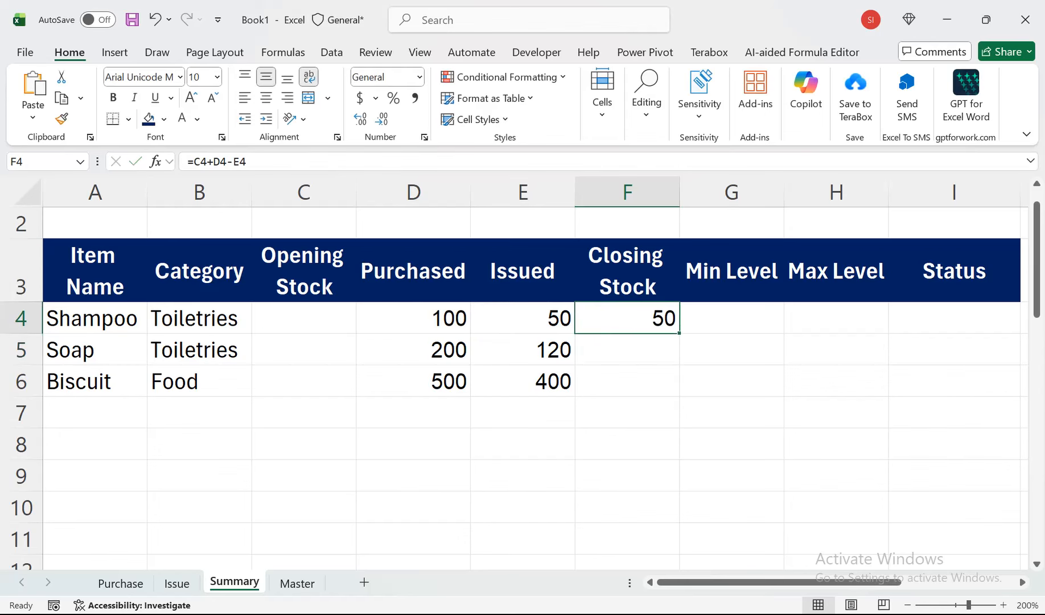
left_click_drag(679, 333, 655, 521)
left_click_drag(1036, 407, 1037, 236)
Change F4's Closing Stock formula to =IFERROR(C4+D4-E4,"") and refill it down the column
key("F2")
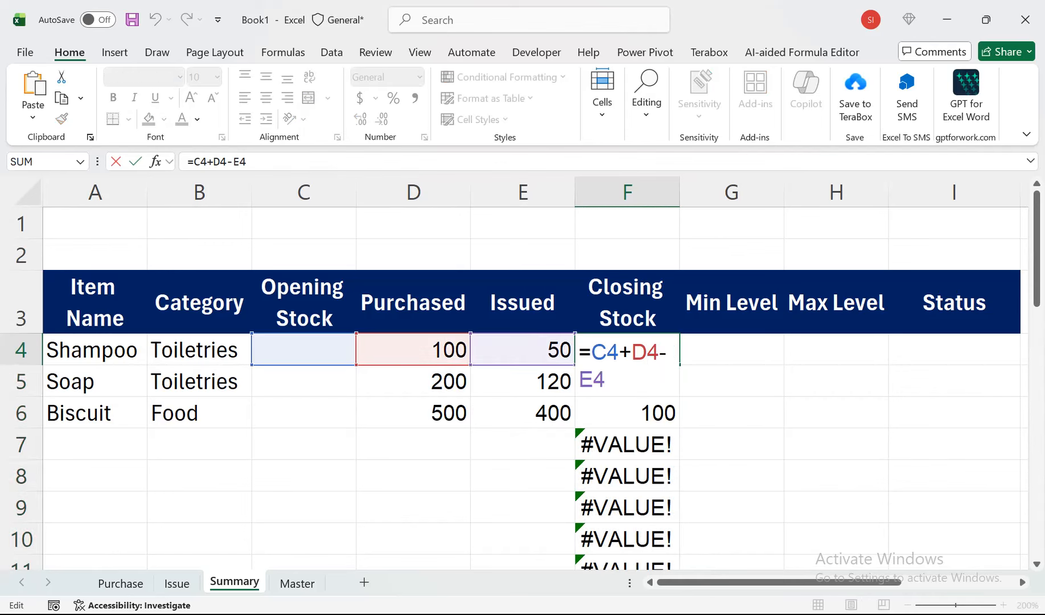
left_click(592, 351)
type("if")
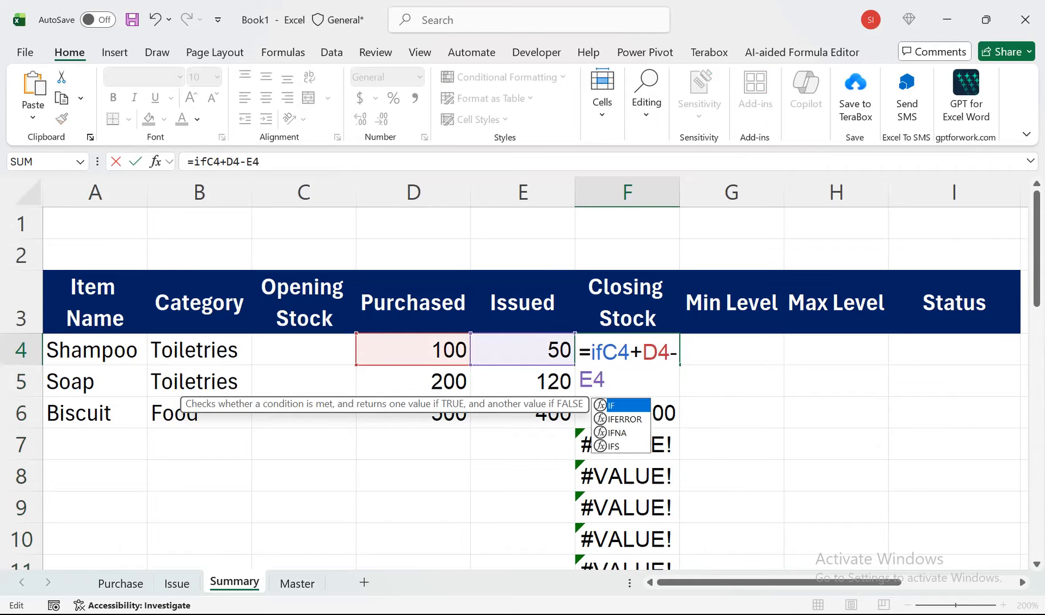
key("Down")
key("Tab")
left_click(606, 408)
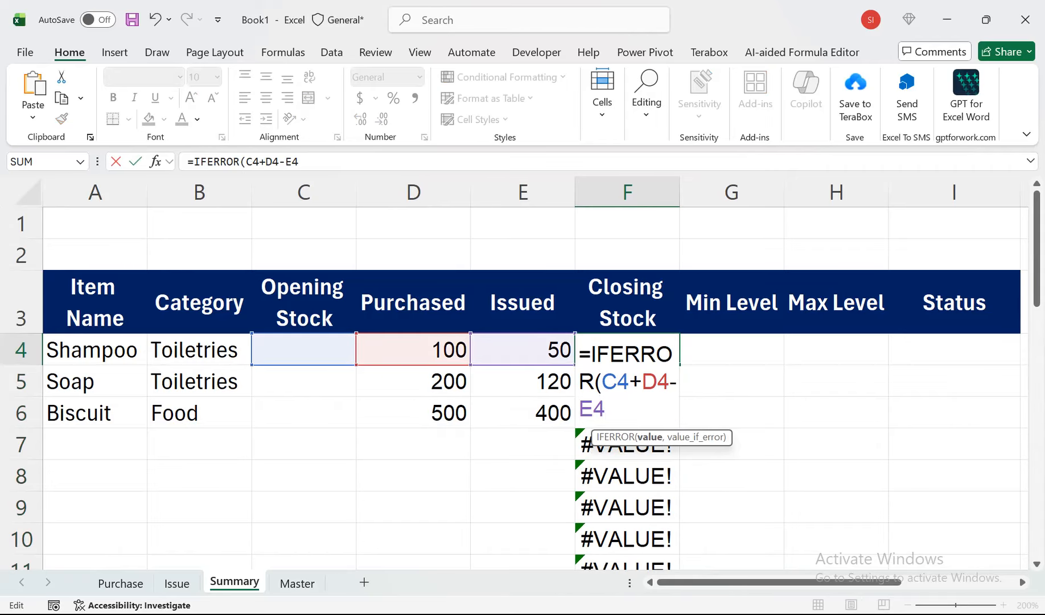
type(",\"\"")
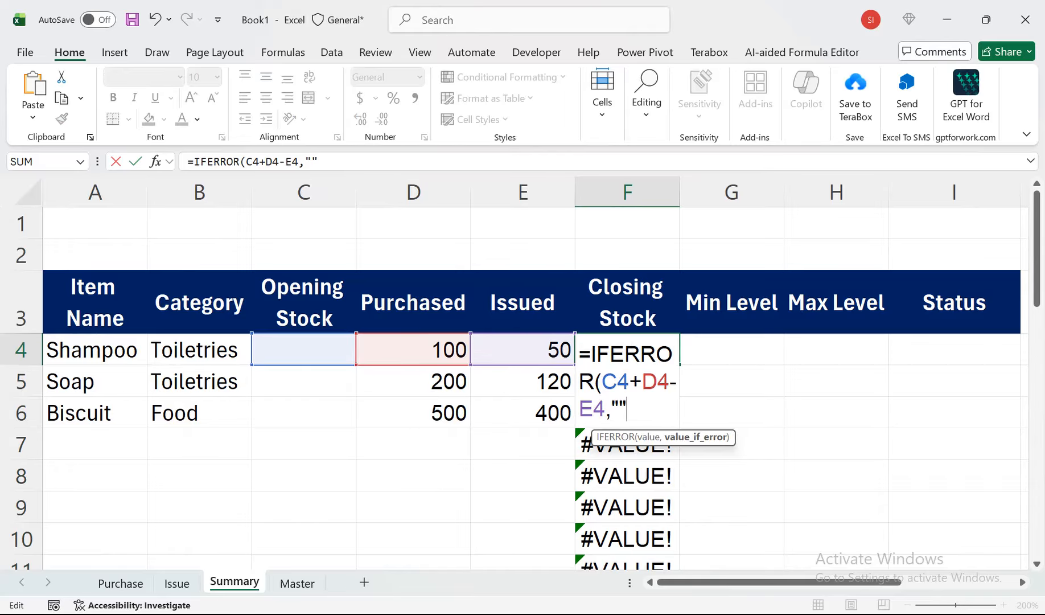
type(")")
left_click(611, 408)
key("Return")
key("Up")
double_click(679, 365)
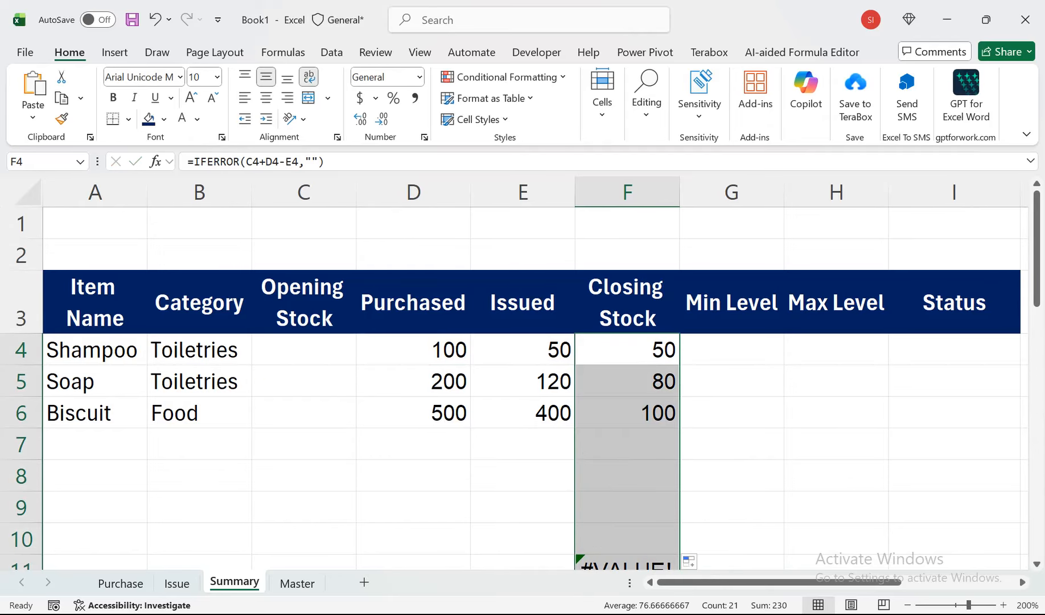
Examine the Min Level and Max Level columns on the Master sheet and the Issued formula in Summary cell E4
left_click(731, 349)
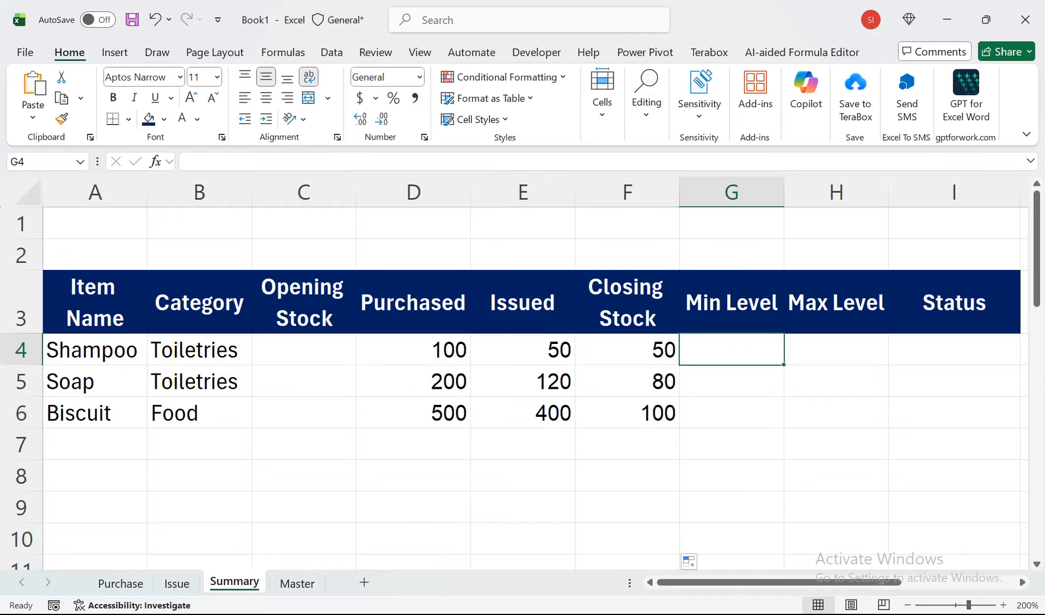
left_click(297, 583)
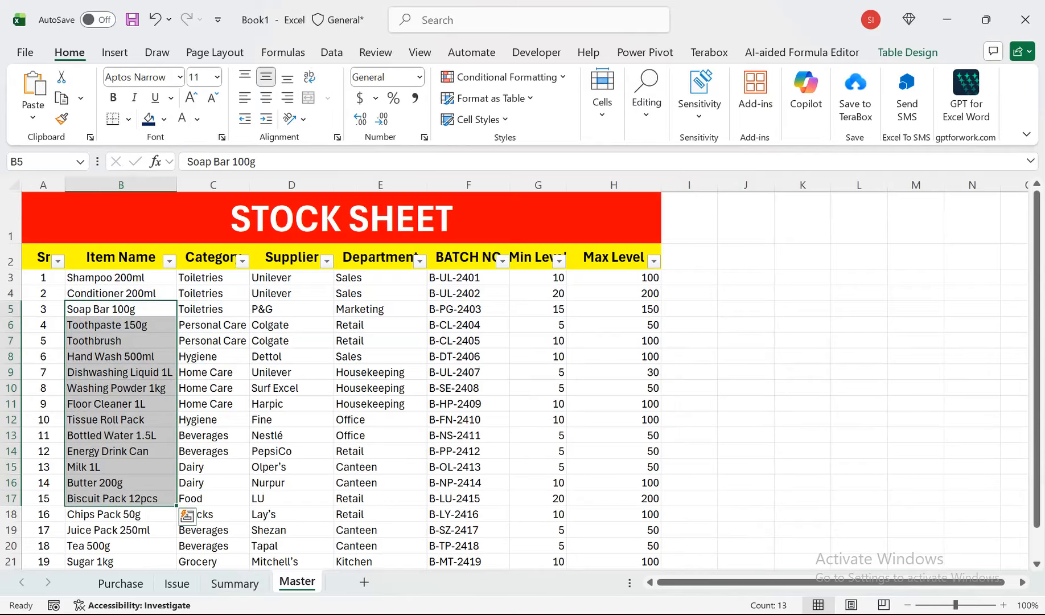
key("ctrl+Right")
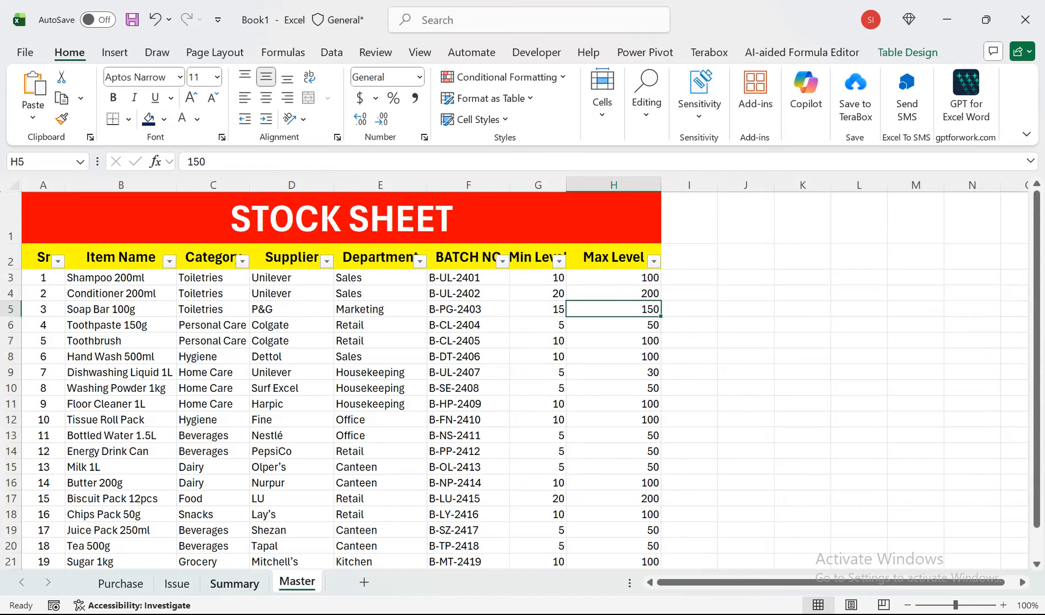
left_click(234, 583)
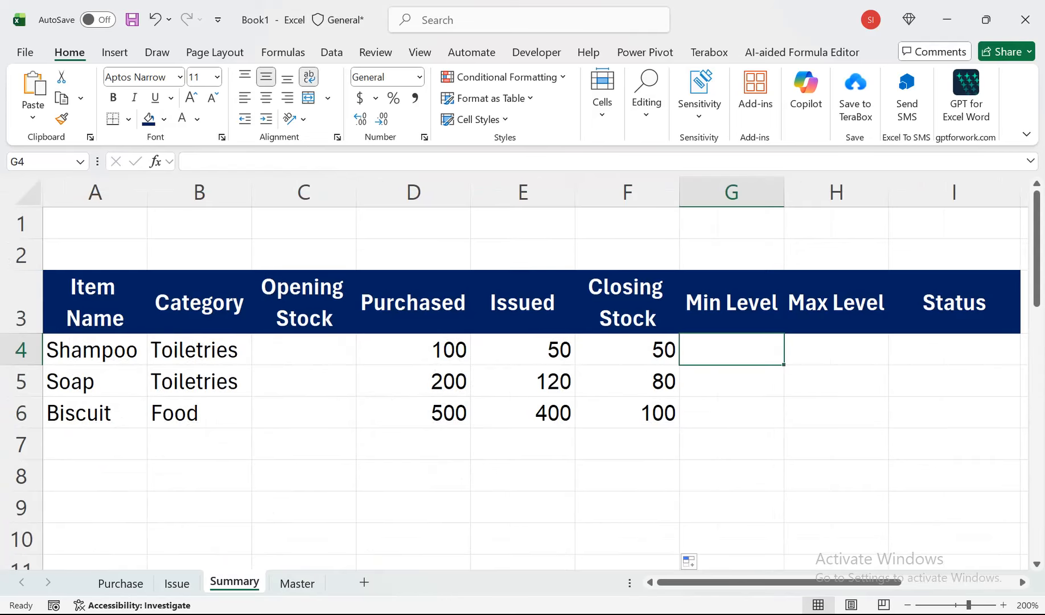
double_click(538, 353)
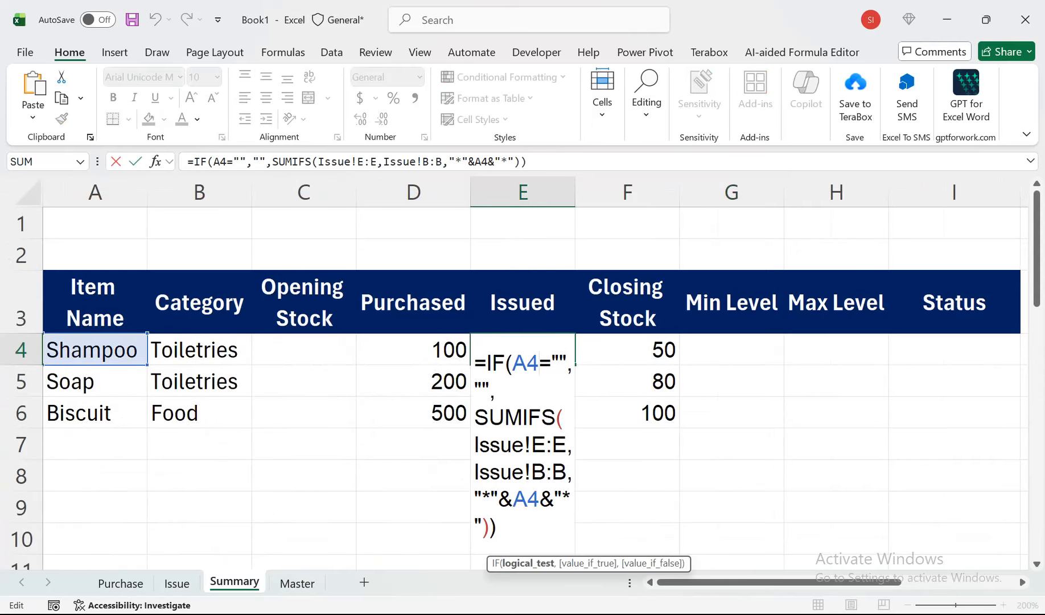
key("Return")
In Summary cell G4, start a VLOOKUP formula with "*"&$A4&"*" as the lookup value and point its table array to the Master sheet
left_click(731, 349)
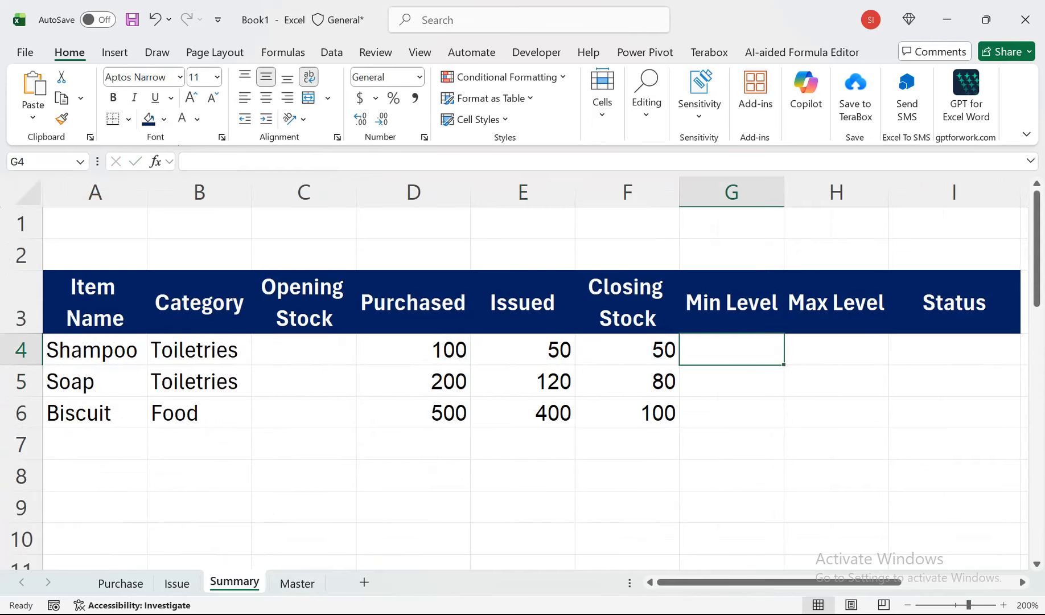
type("=if")
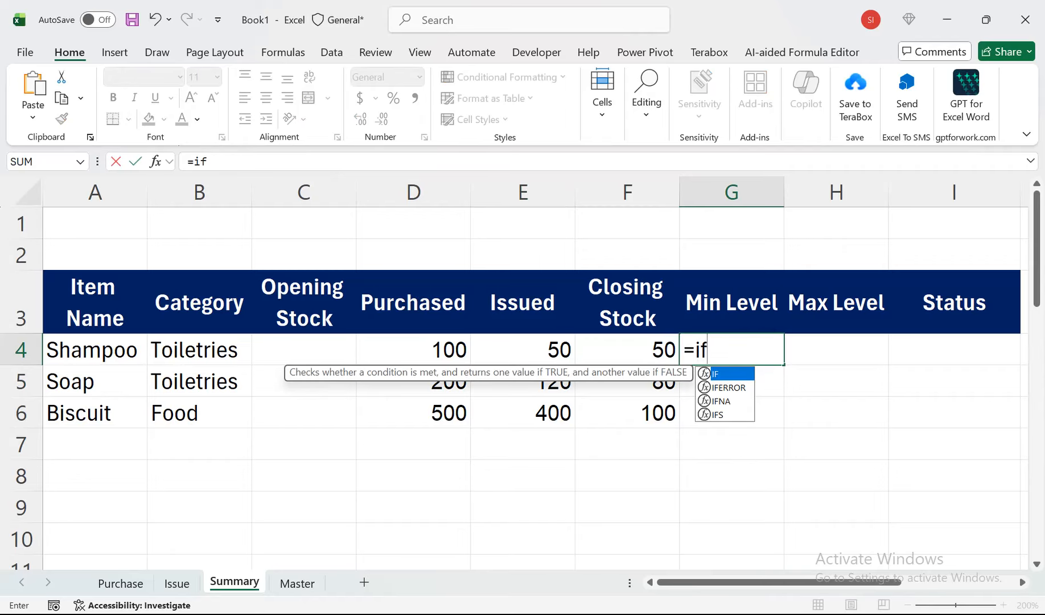
key("BackSpace")
key("BackSpace")
type("vlo")
key("Tab")
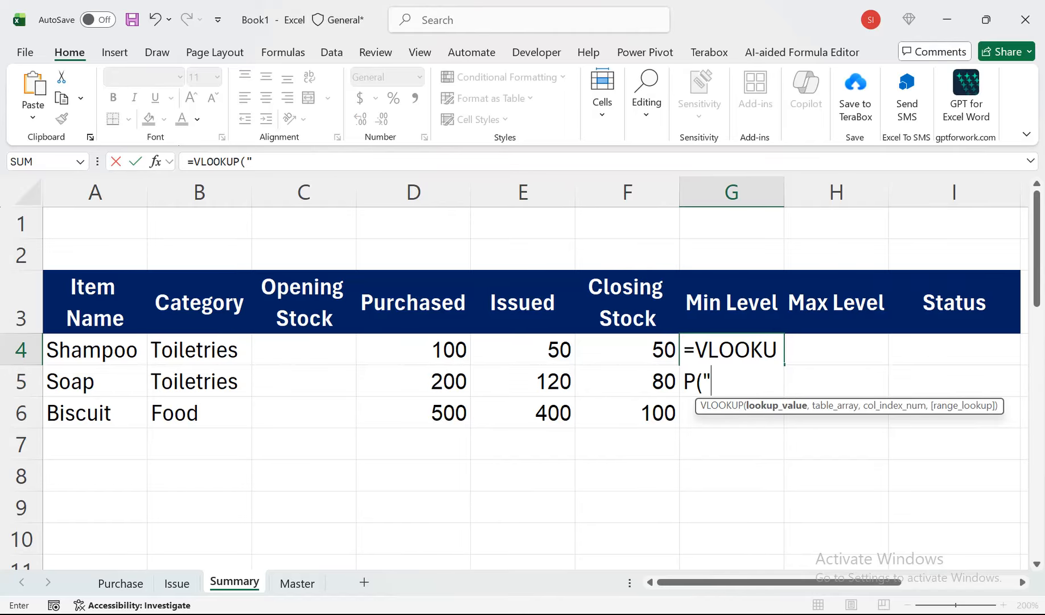
type("\"*\"&")
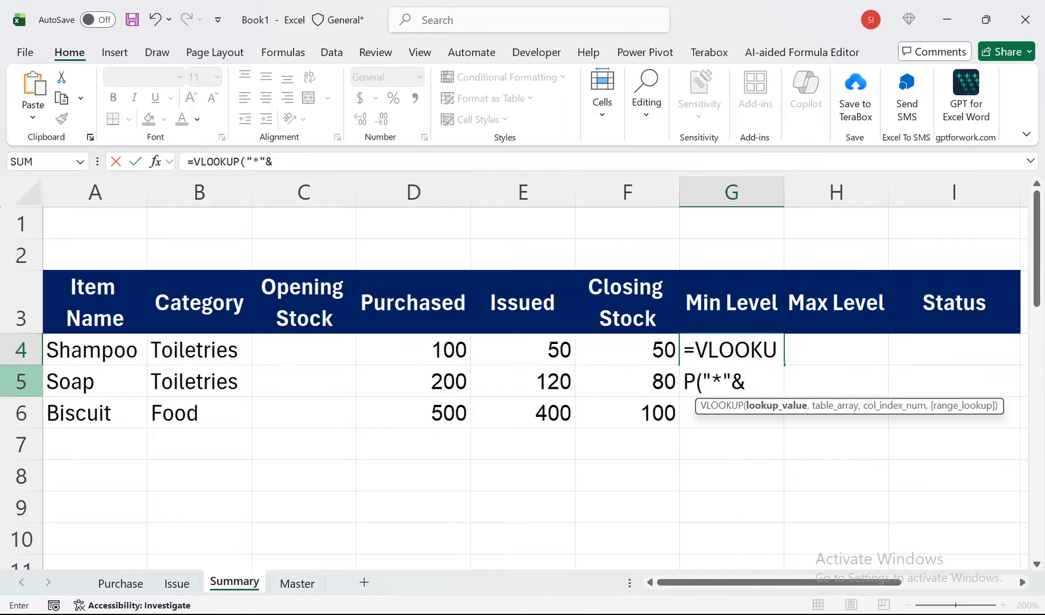
left_click(95, 349)
key("F4")
key("F4")
key("F4")
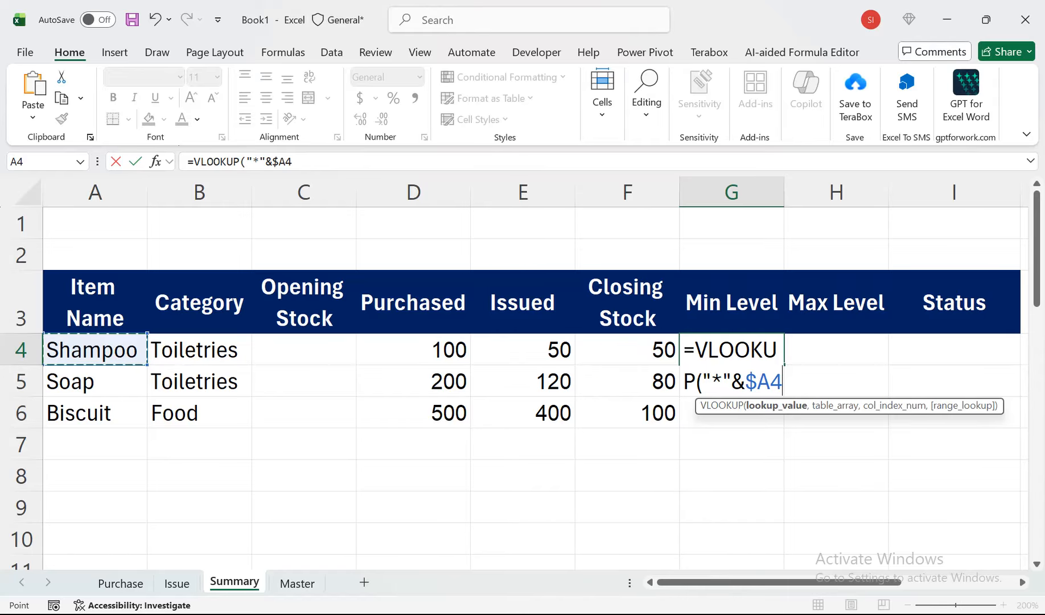
type("*")
key("BackSpace")
type("&")
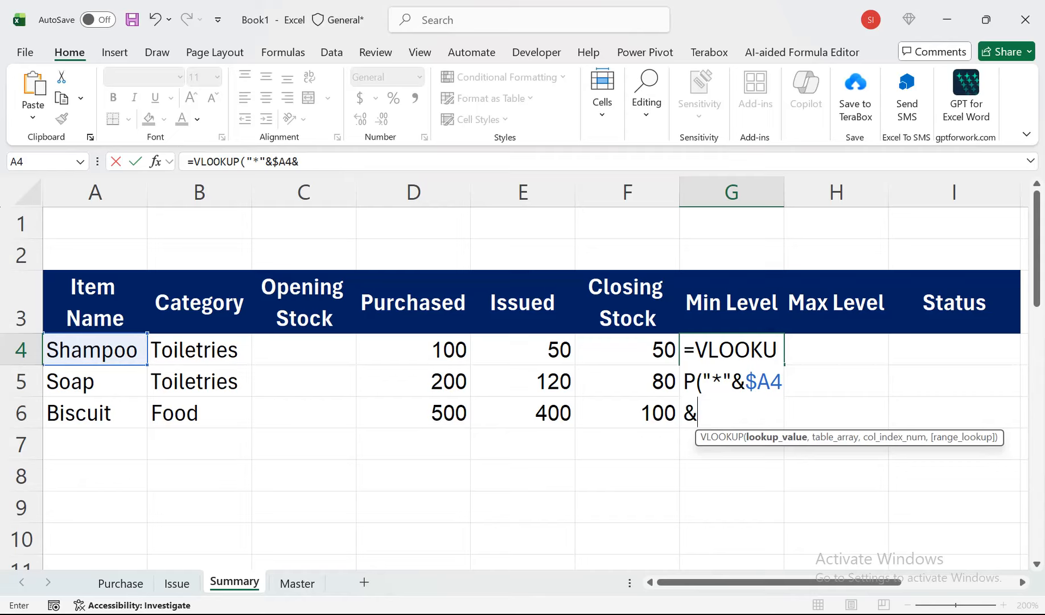
type("\"*\",Master!")
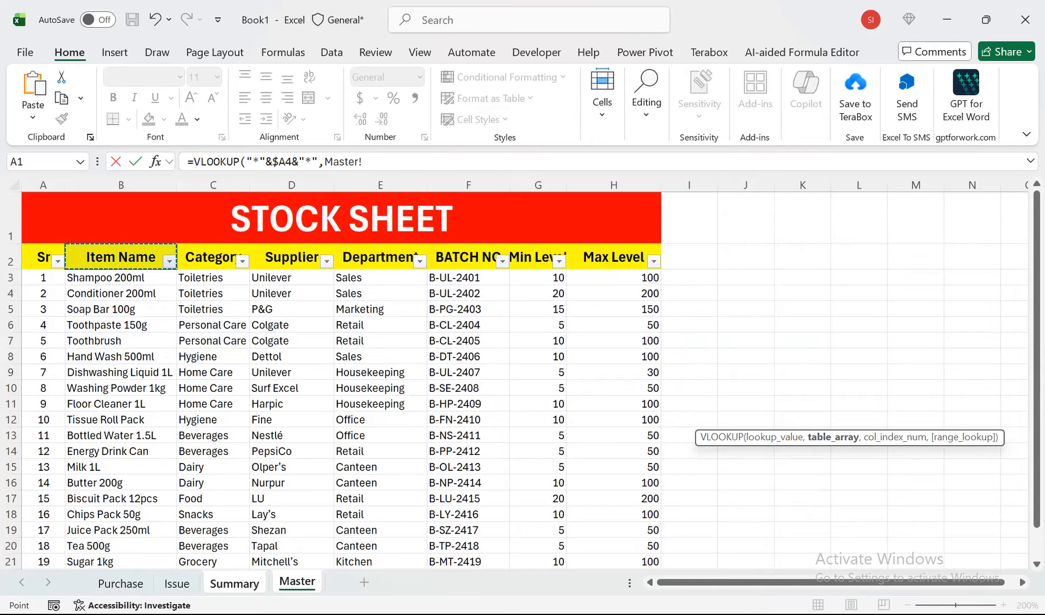
Set the VLOOKUP table array to the Master table from Item Name through Max Level, including headers: Data[[#All],[Item Name]:[Max Level]]
left_click_drag(121, 257, 654, 262)
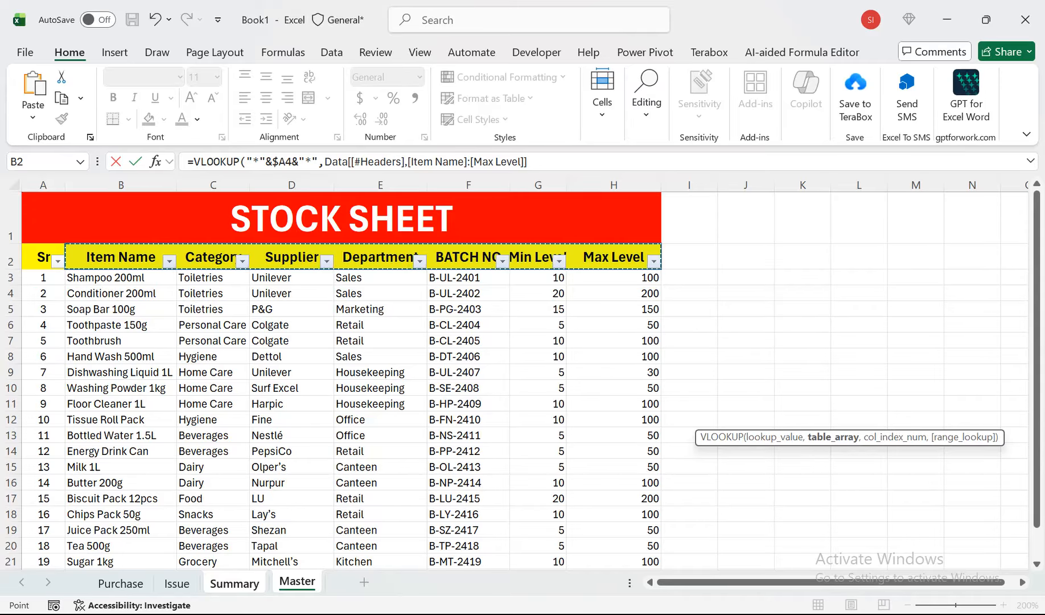
key("ctrl+shift+Down")
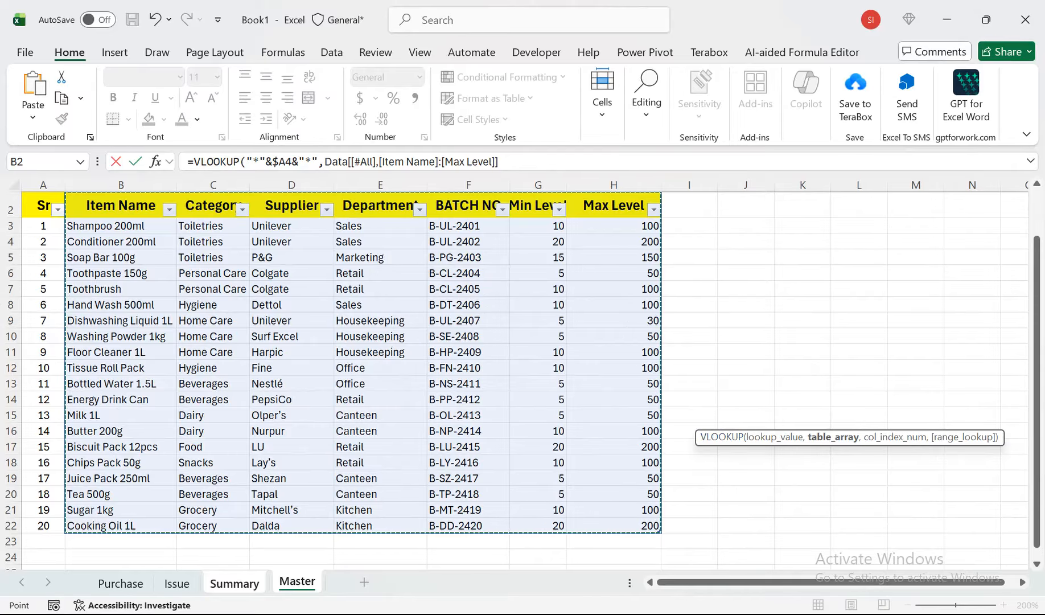
left_click_drag(850, 438, 460, 180)
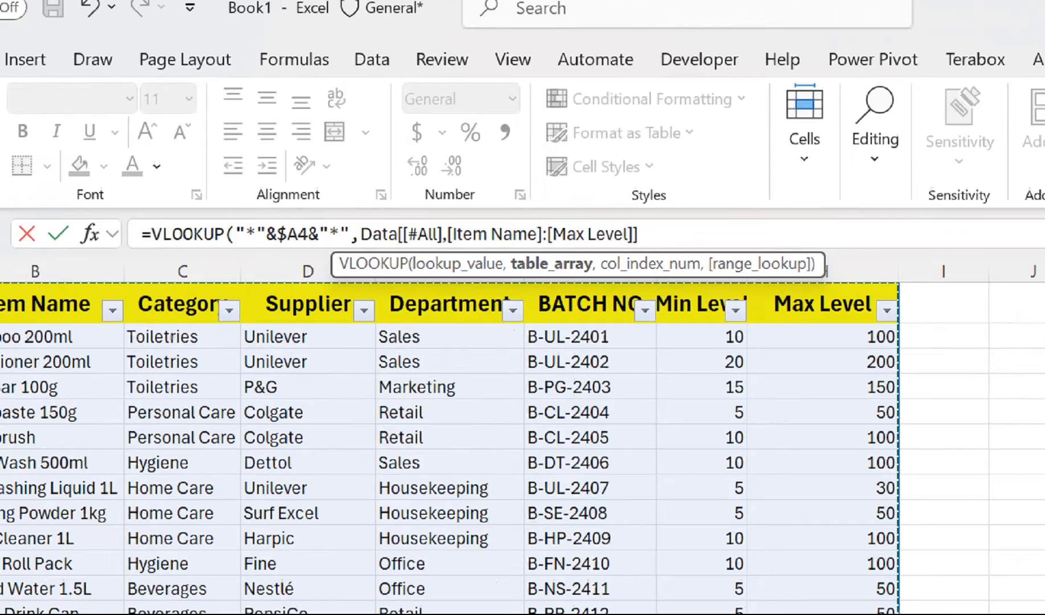
type(",")
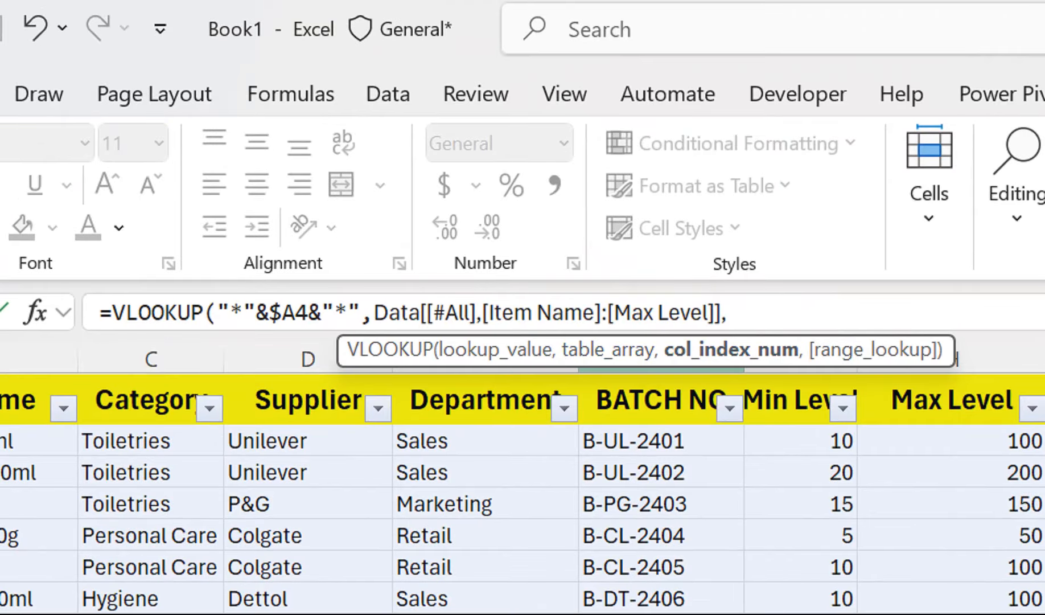
Nest a MATCH function as the column index, with the Min Level header Summary!G$3 as its lookup value
type("match")
key("Tab")
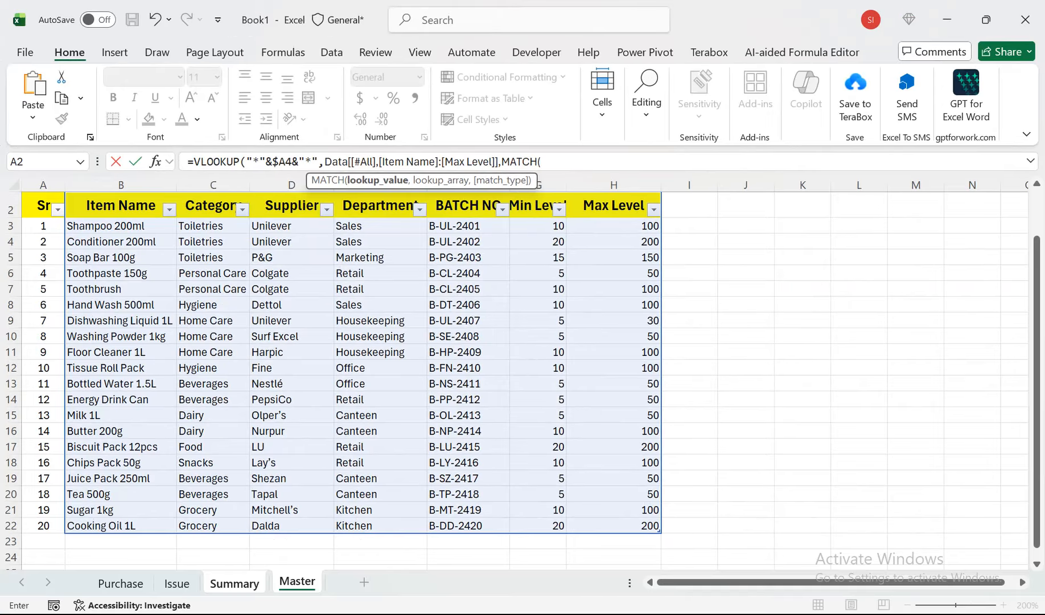
left_click(235, 581)
left_click(732, 303)
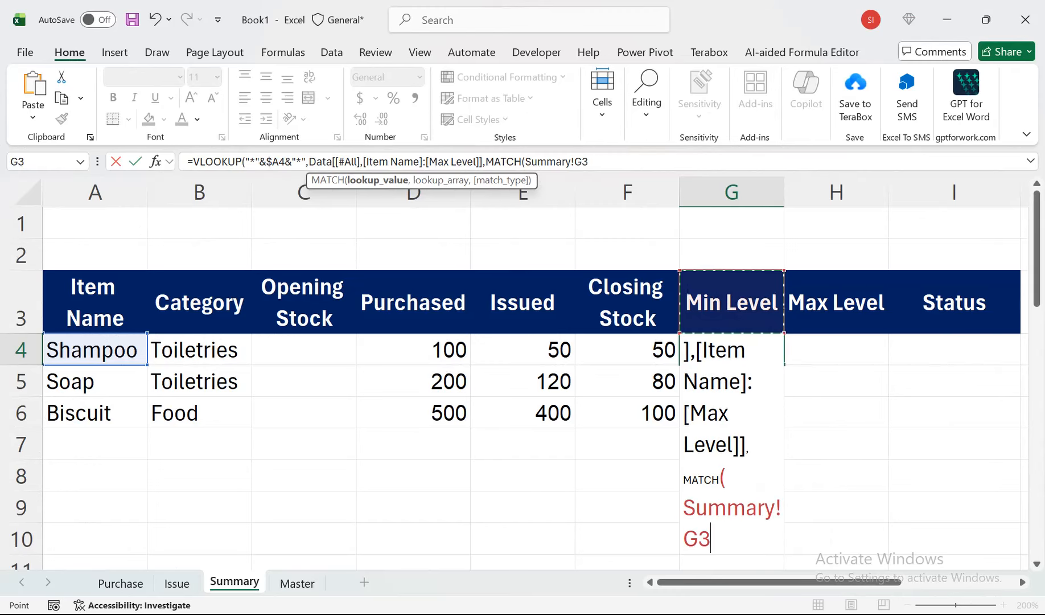
key("F4")
key("F4")
type(",")
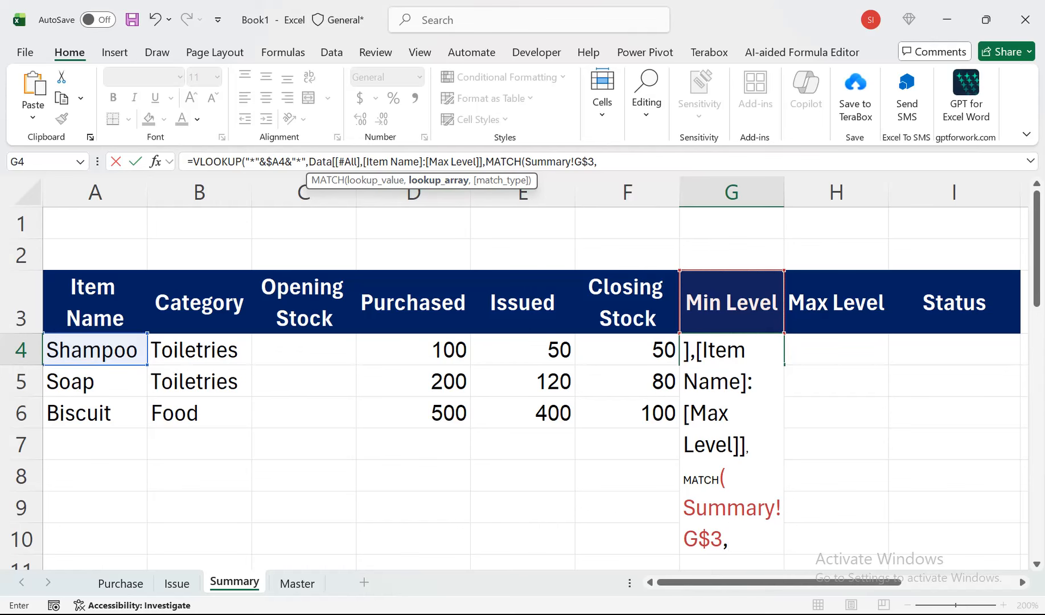
Set the MATCH lookup array to the Data table's header row, Data[#Headers]
type("da")
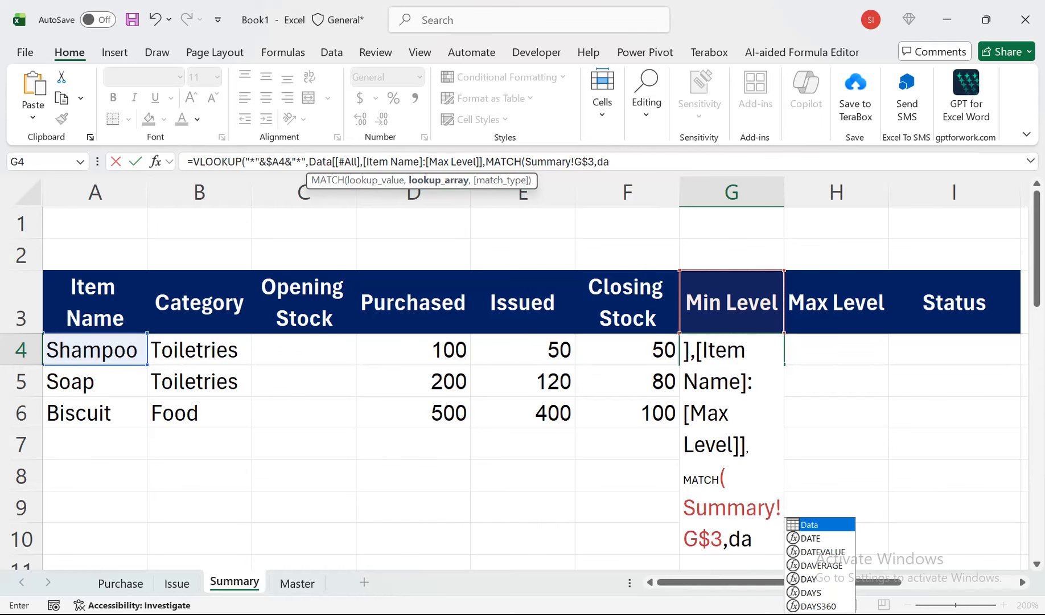
type("ta")
key("Tab")
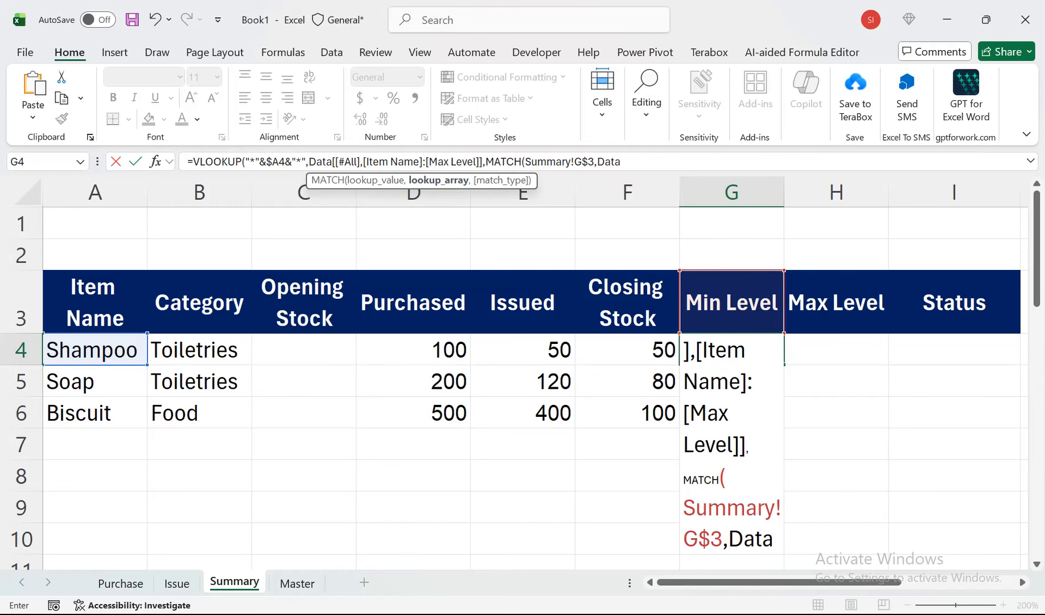
type("[")
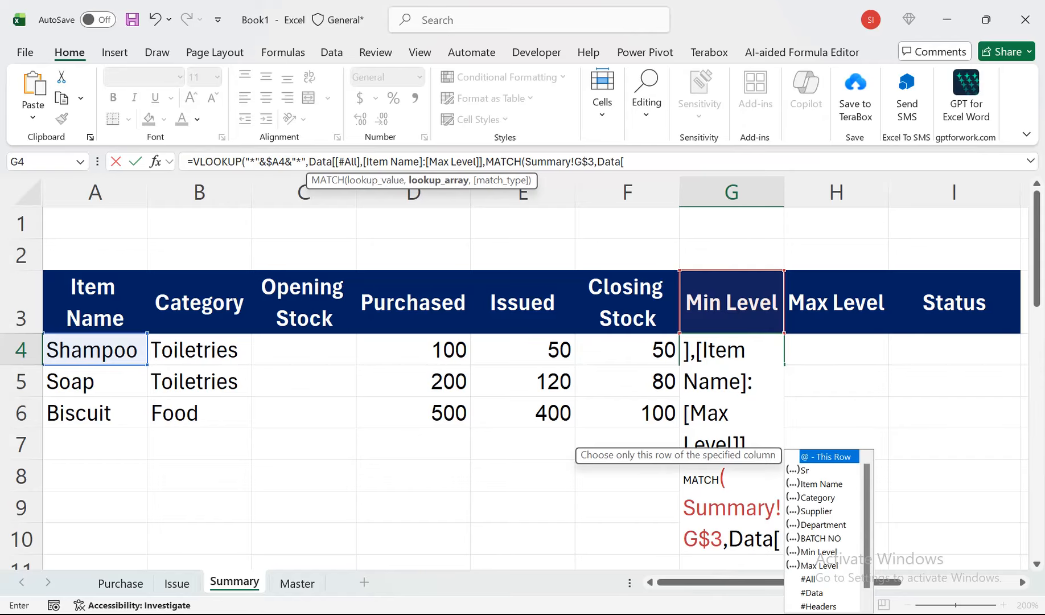
key("Down")
key("Down")
key("Down")
key("Down")
key("Down")
key("Down")
key("Down")
key("Down")
key("Down")
key("Down")
key("Down")
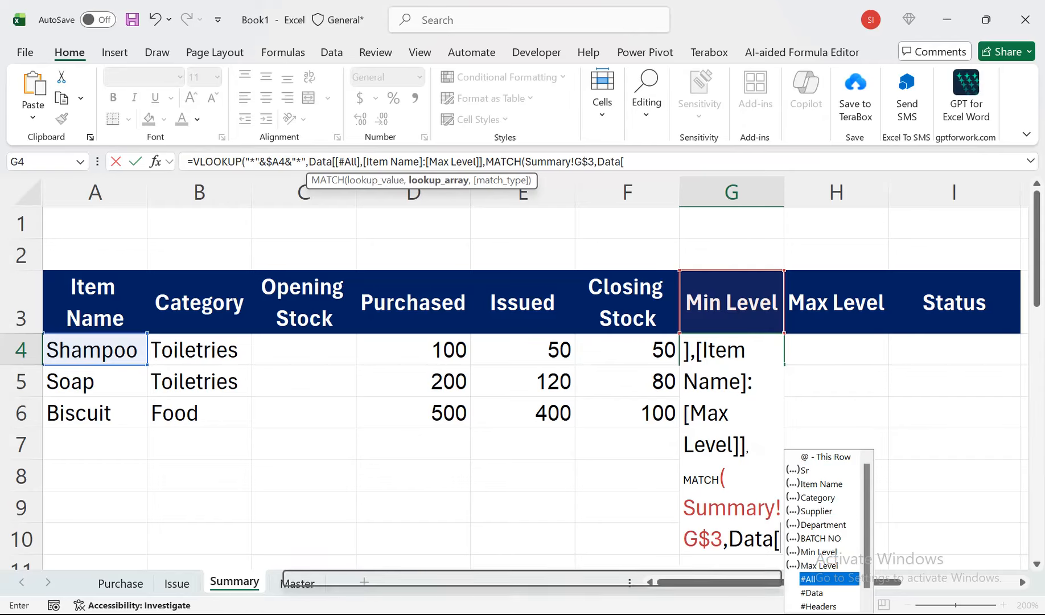
key("Tab")
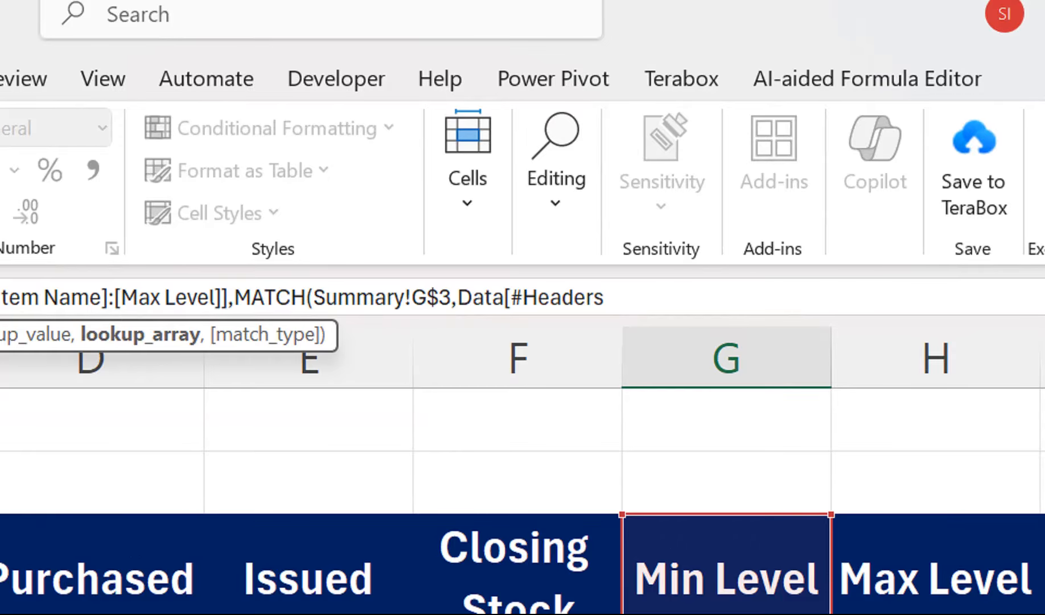
type("],[I")
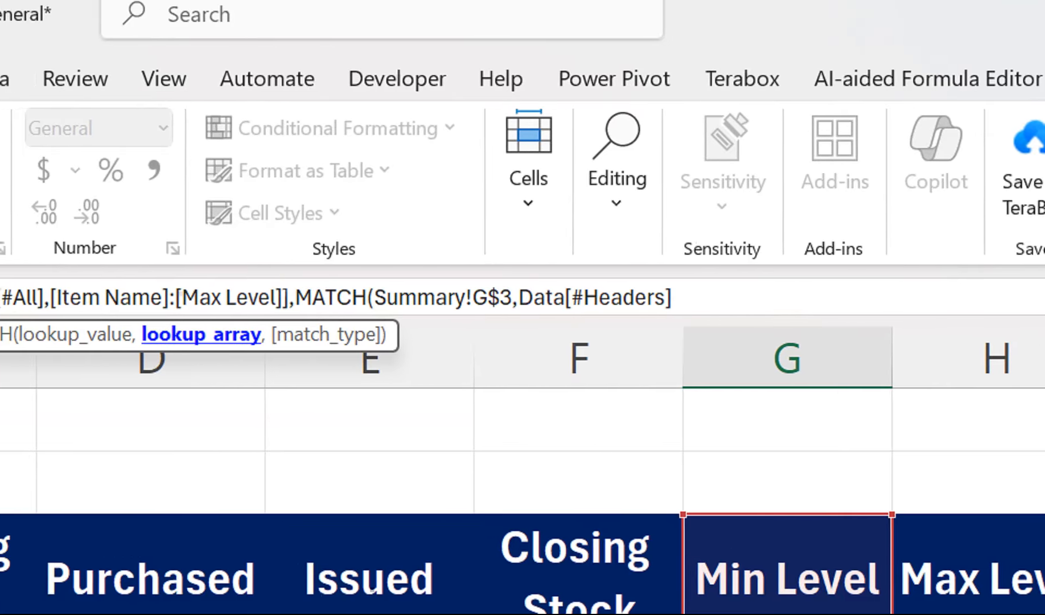
type(",")
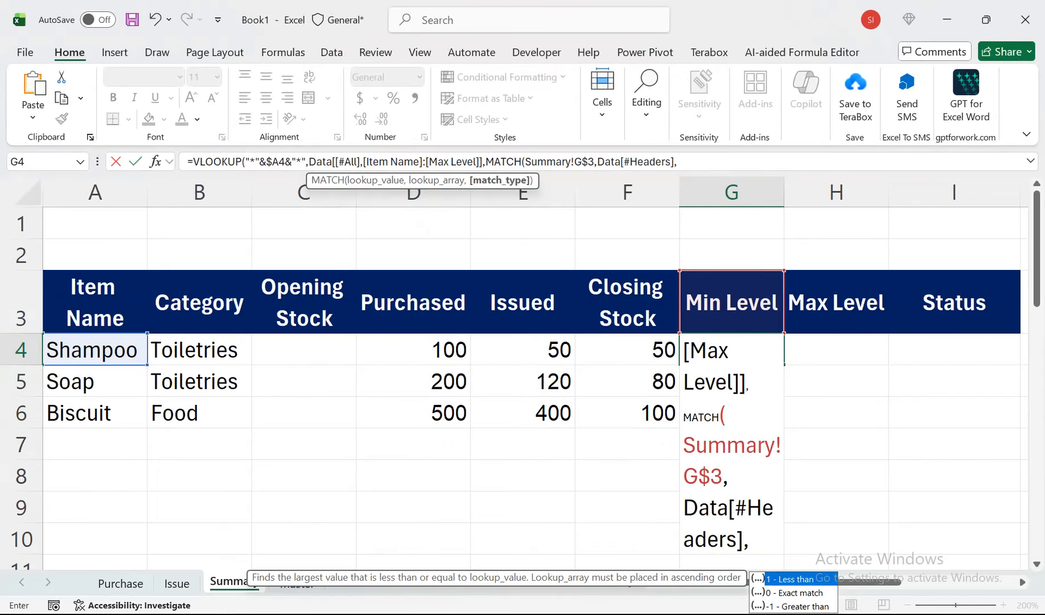
Finish the G4 formula with match type 0 for MATCH and FALSE for the VLOOKUP range lookup, and commit it
key("Down")
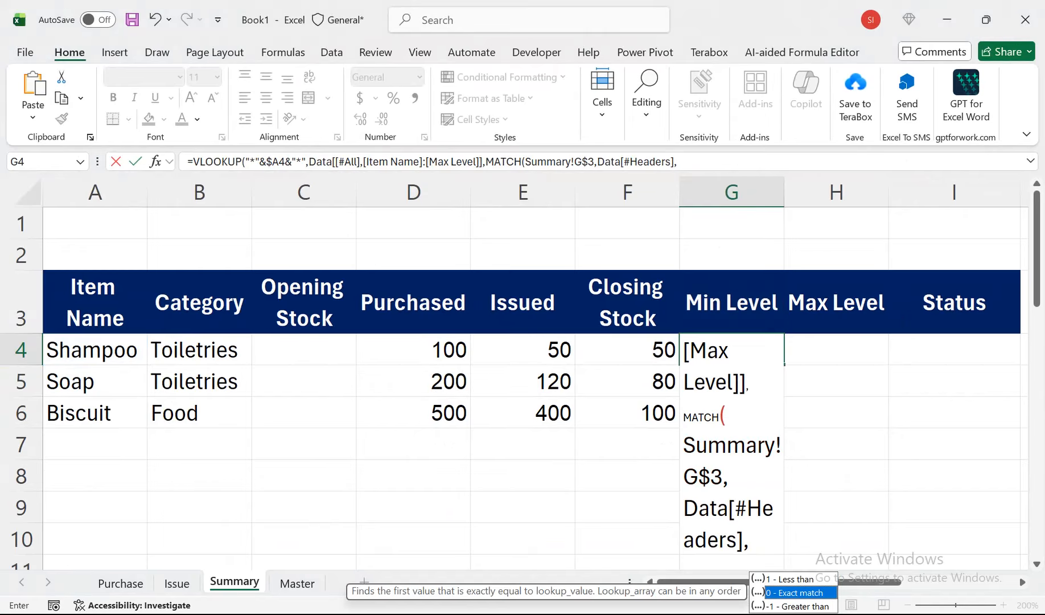
key("Tab")
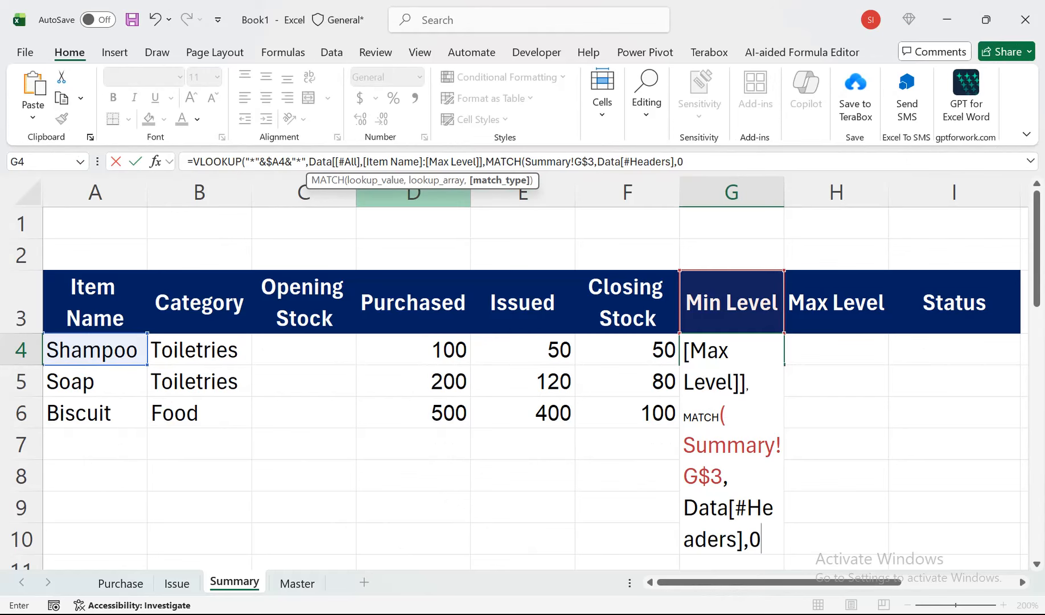
type(")")
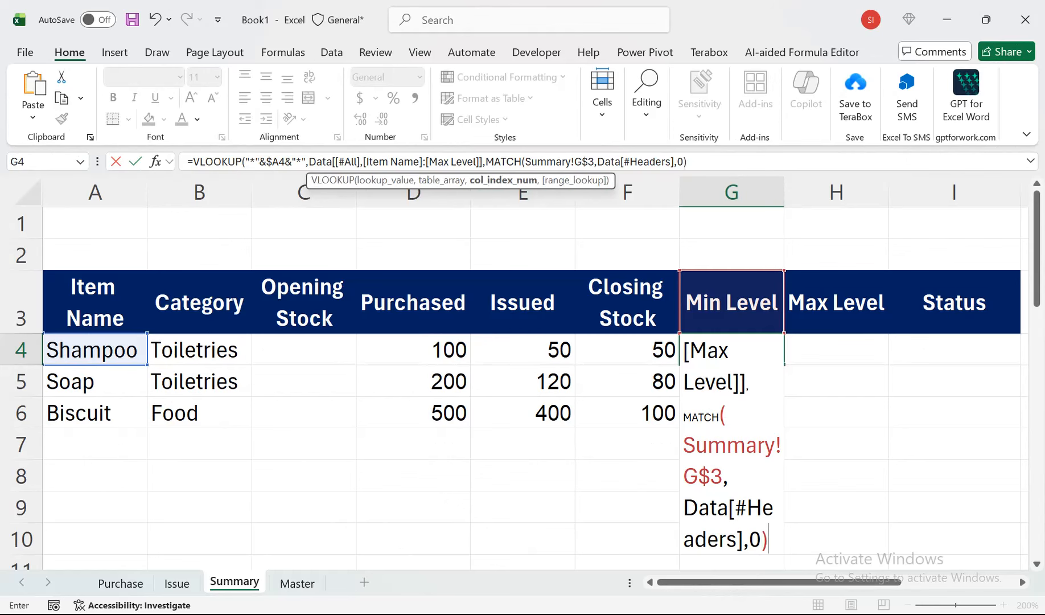
type(",")
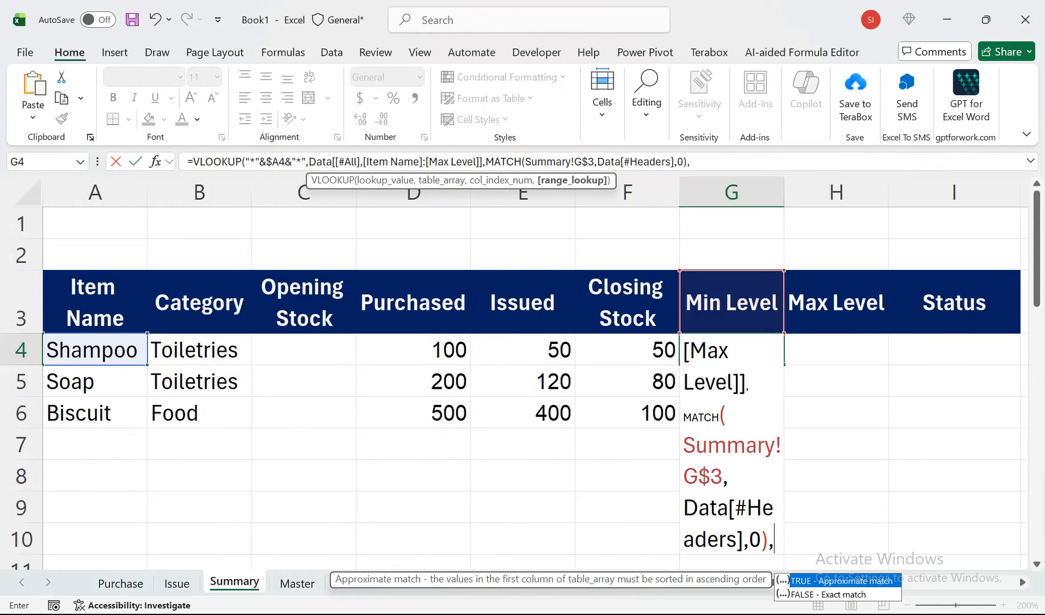
key("Down")
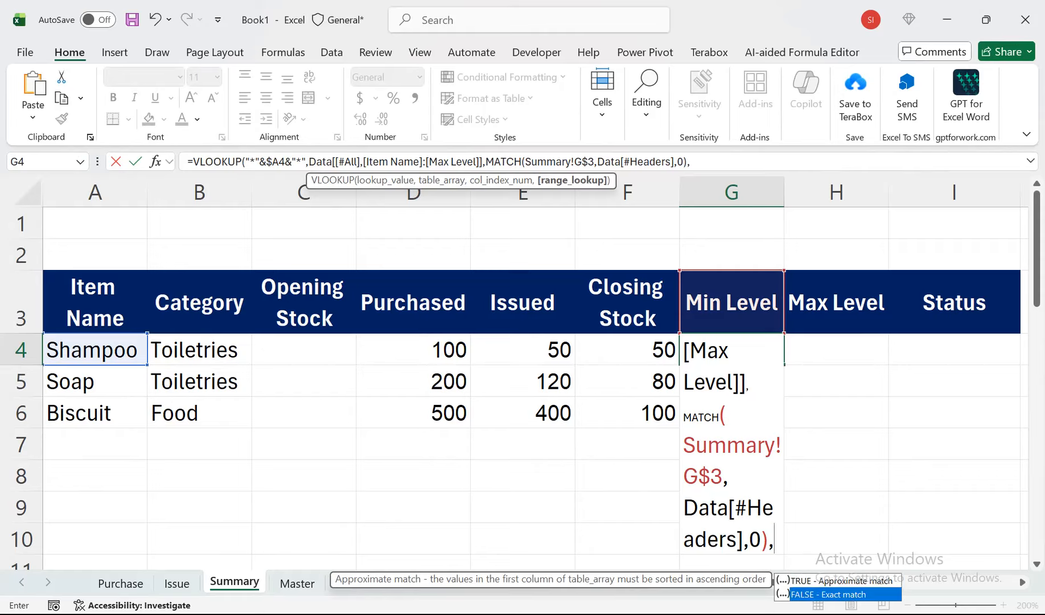
key("Up")
key("Down")
key("Tab")
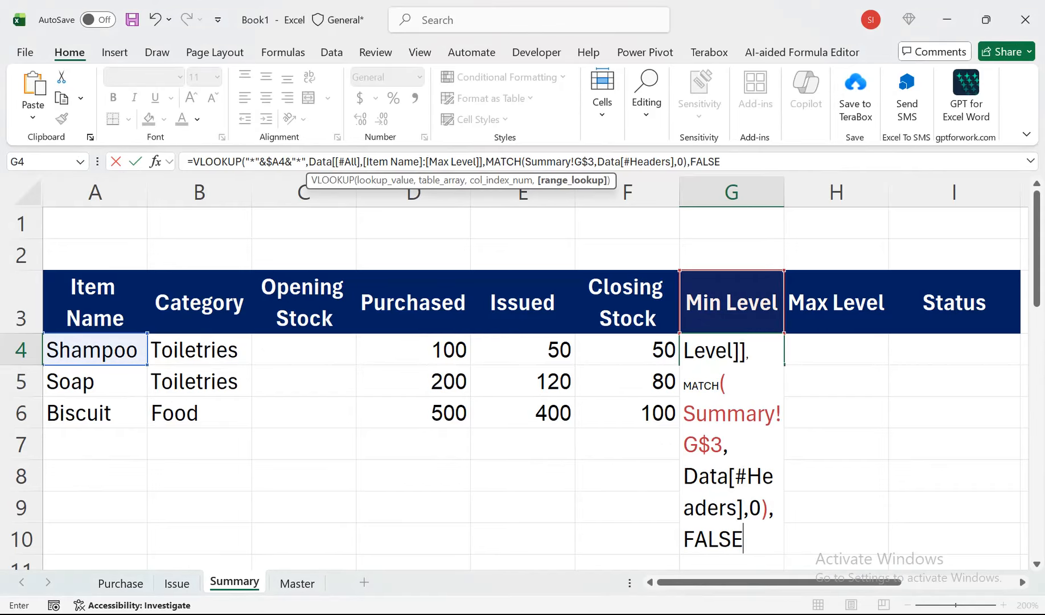
type(")")
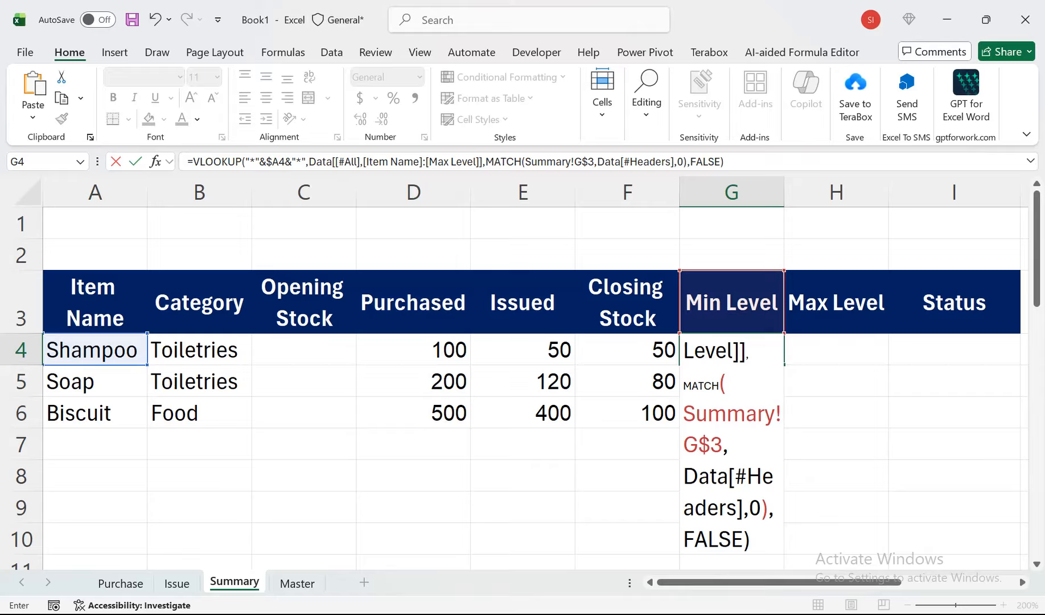
key("Return")
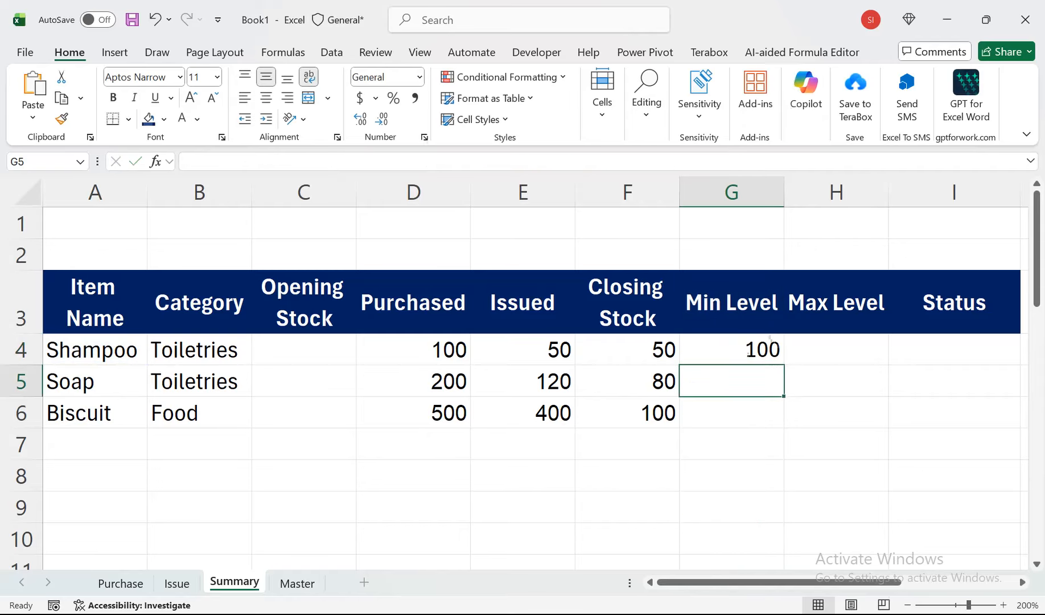
Check the Min Level formula in G4 against the Master table's header order, comparing the Sr and Item Name columns
left_click(732, 349)
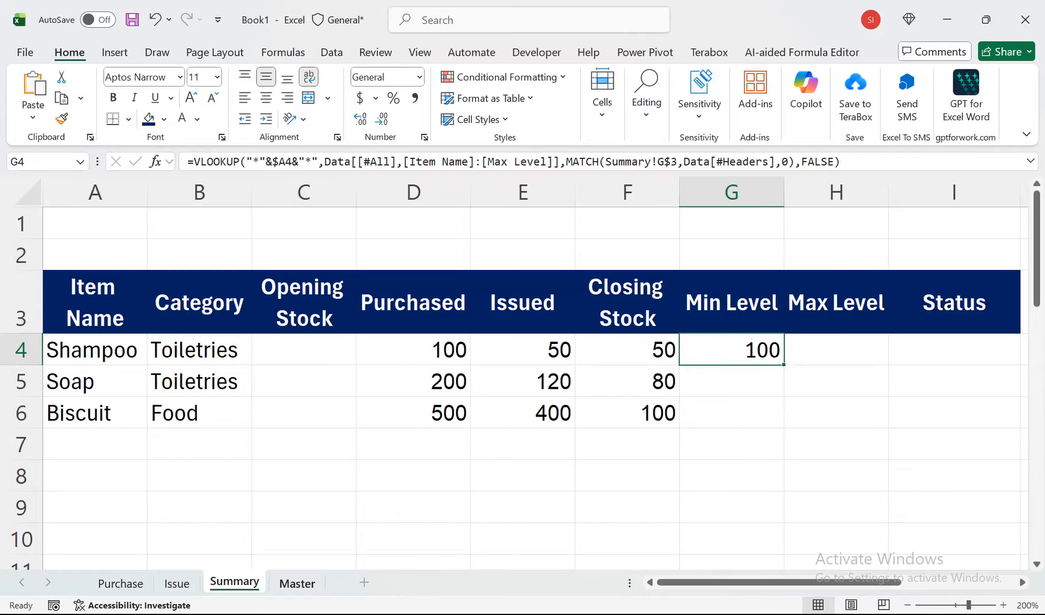
left_click(297, 583)
left_click_drag(380, 309, 380, 222)
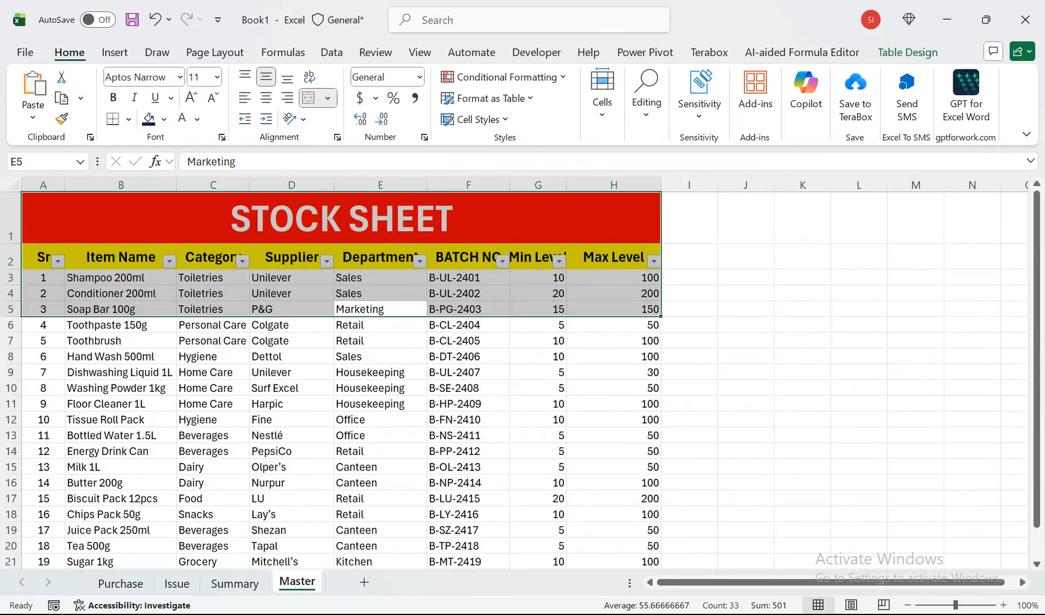
left_click(44, 257)
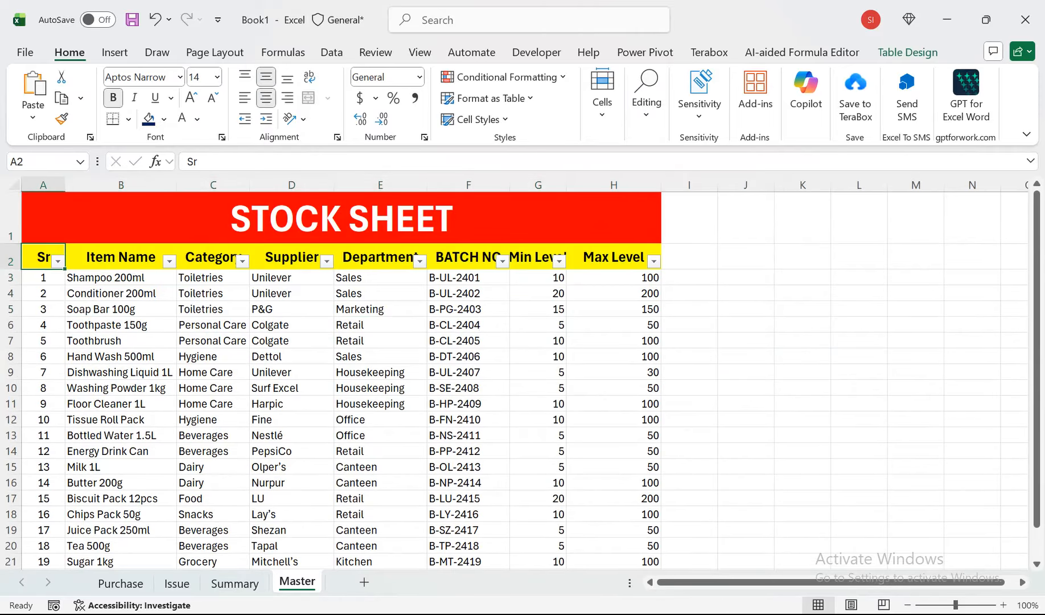
left_click(121, 257)
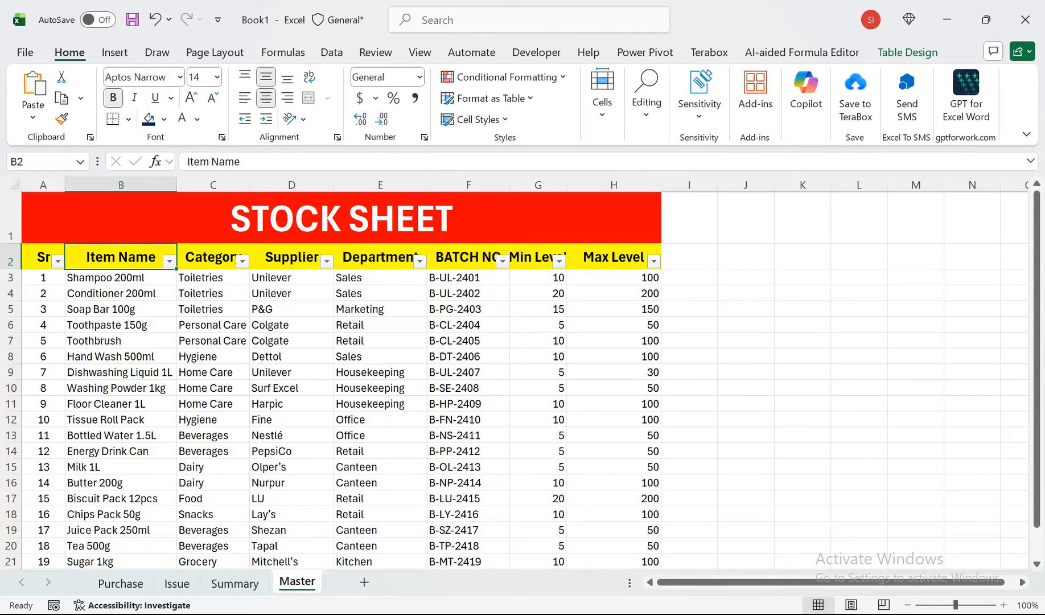
left_click(746, 308)
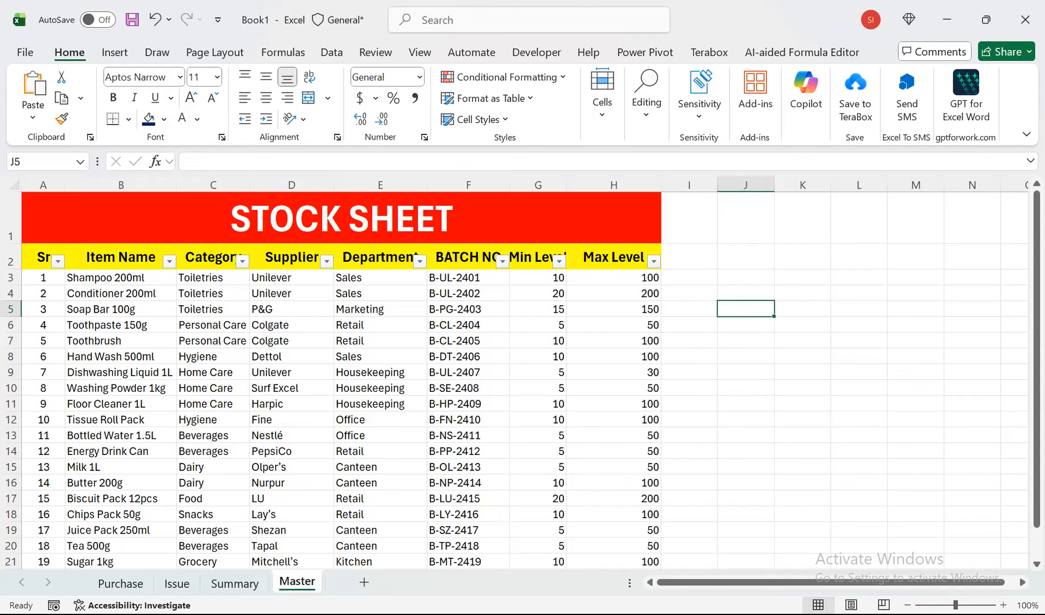
left_click(234, 583)
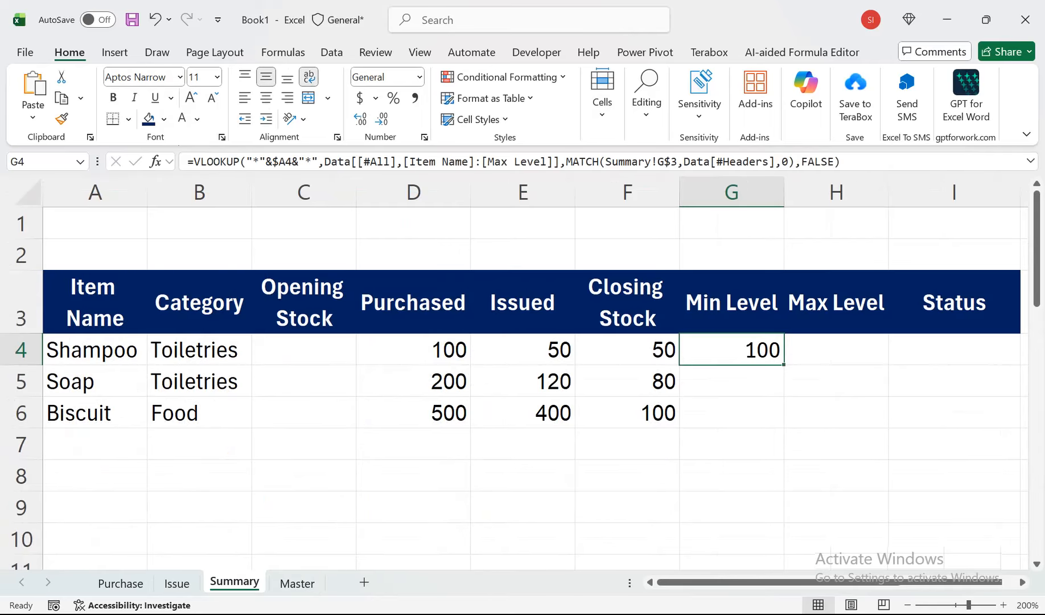
Subtract 1 from the MATCH column index in the G4 Min Level formula and fill it down through G8
left_click(297, 584)
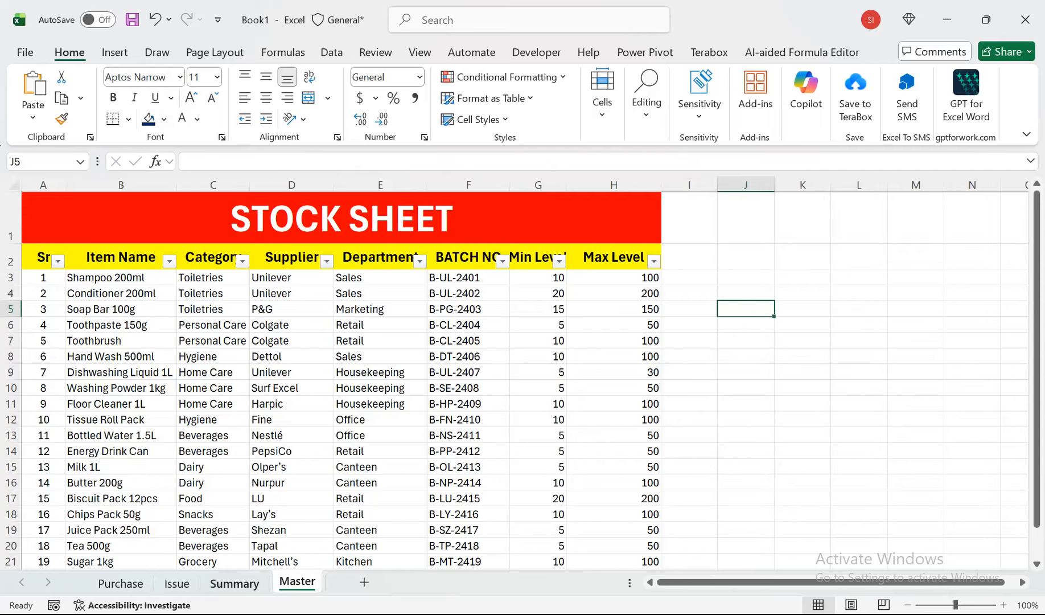
left_click(234, 583)
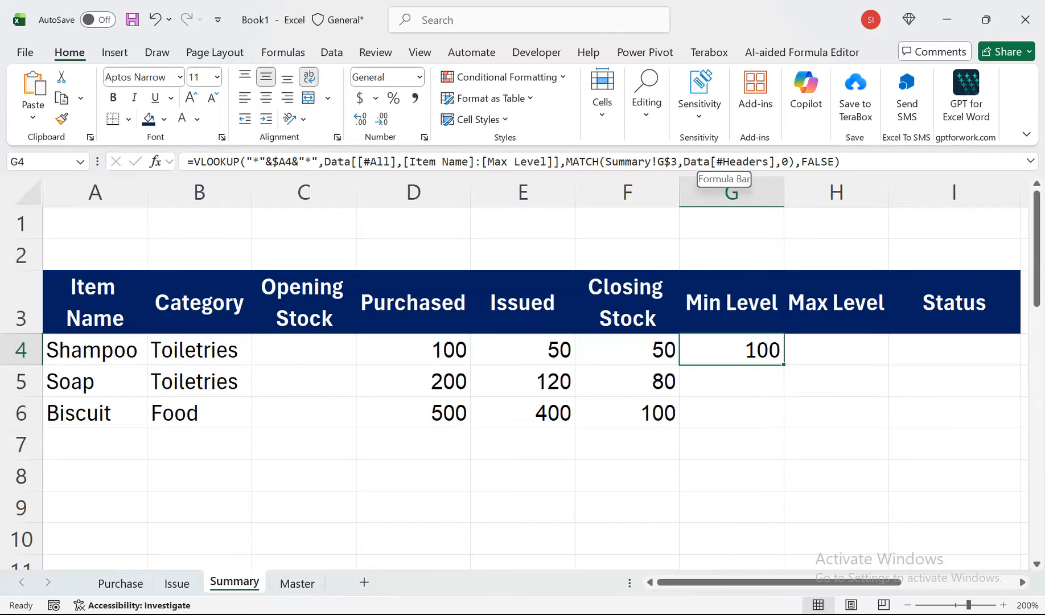
double_click(714, 349)
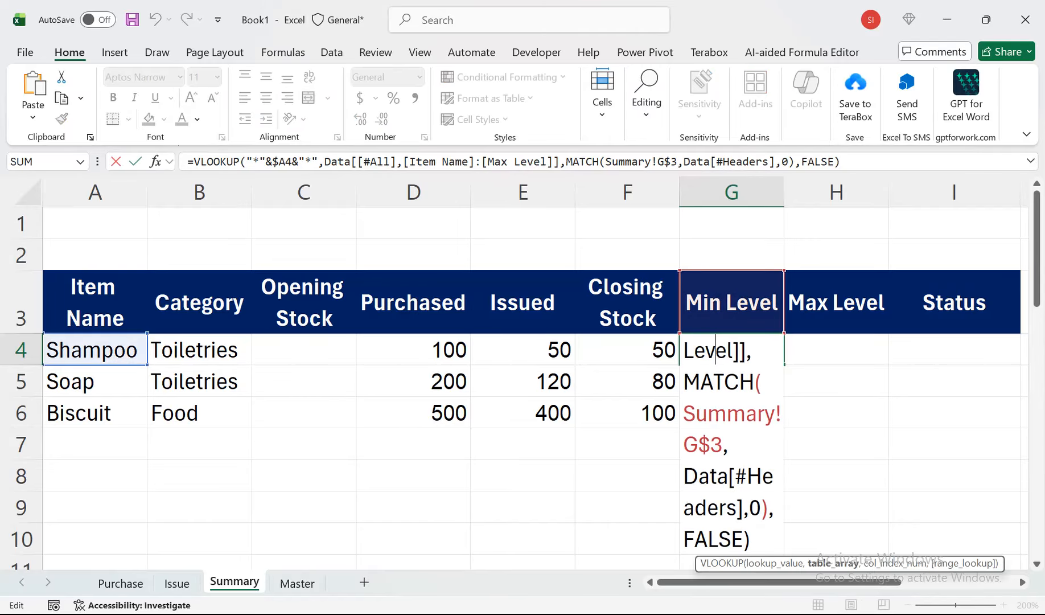
left_click(726, 161)
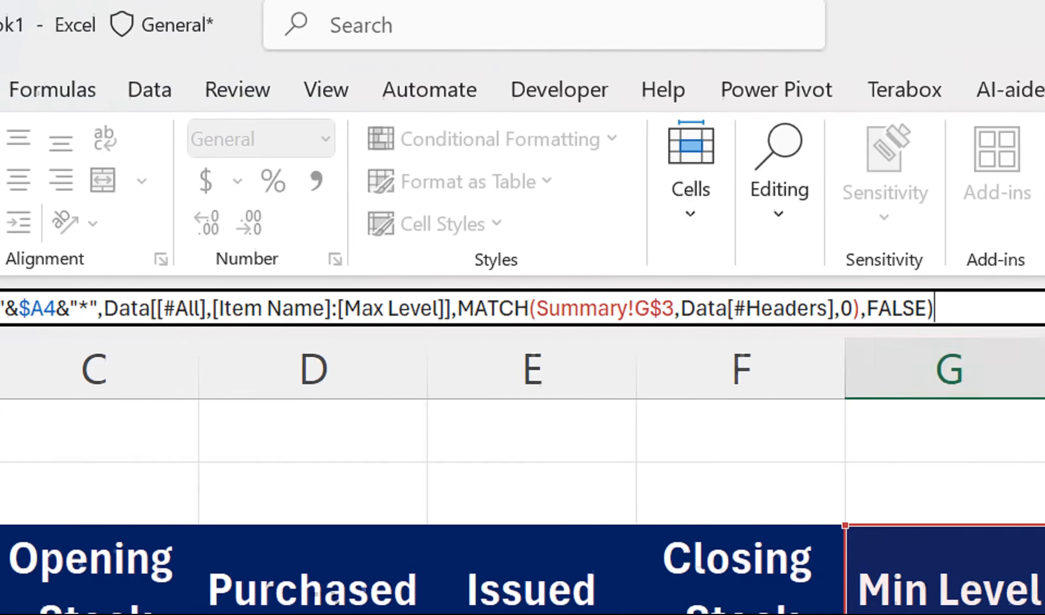
left_click(826, 308)
type("-")
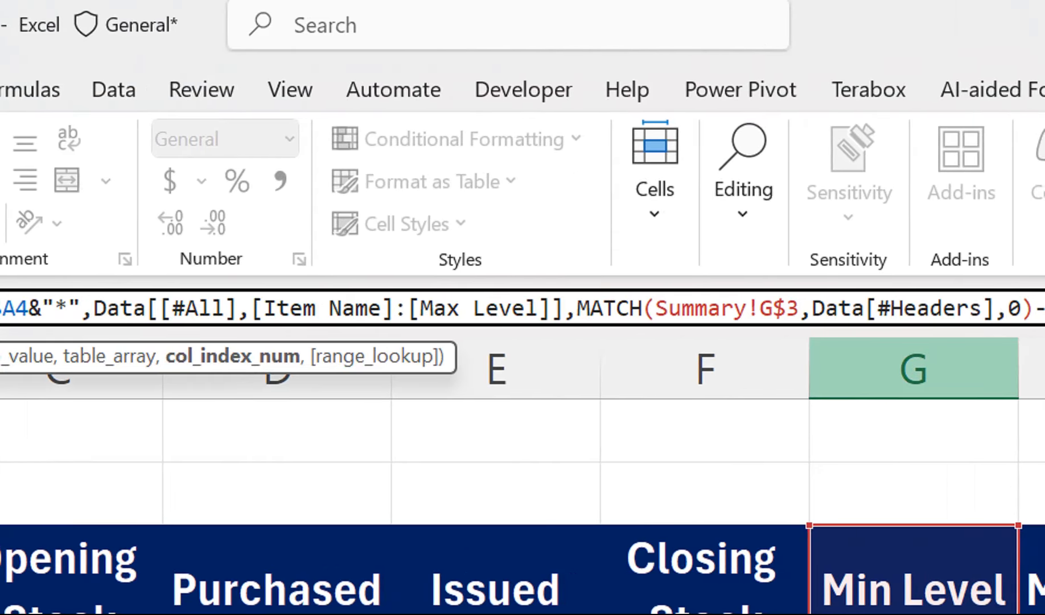
type("1,FALSE")
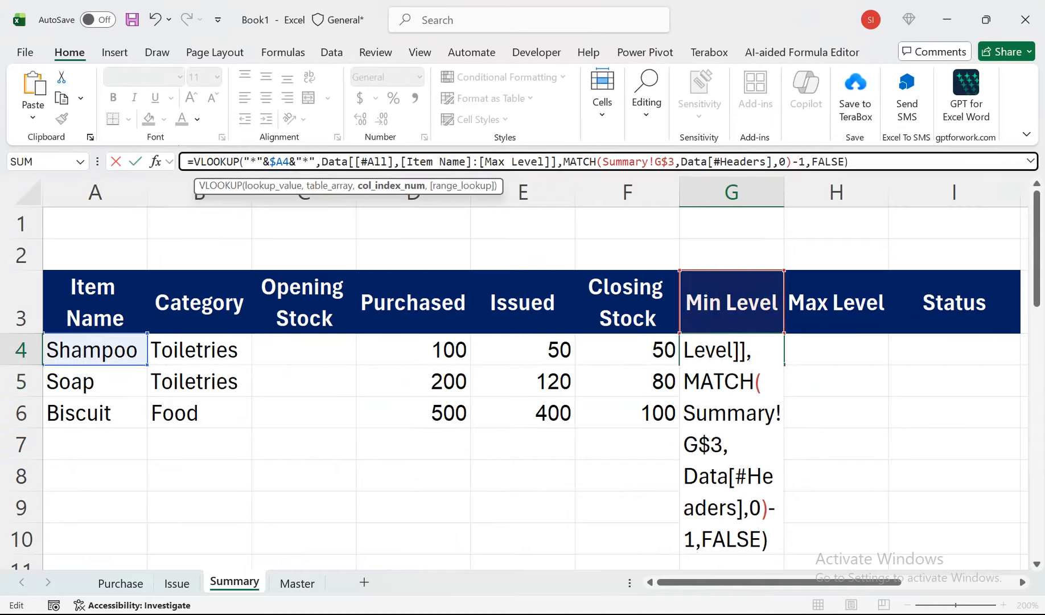
key("Return")
left_click(732, 349)
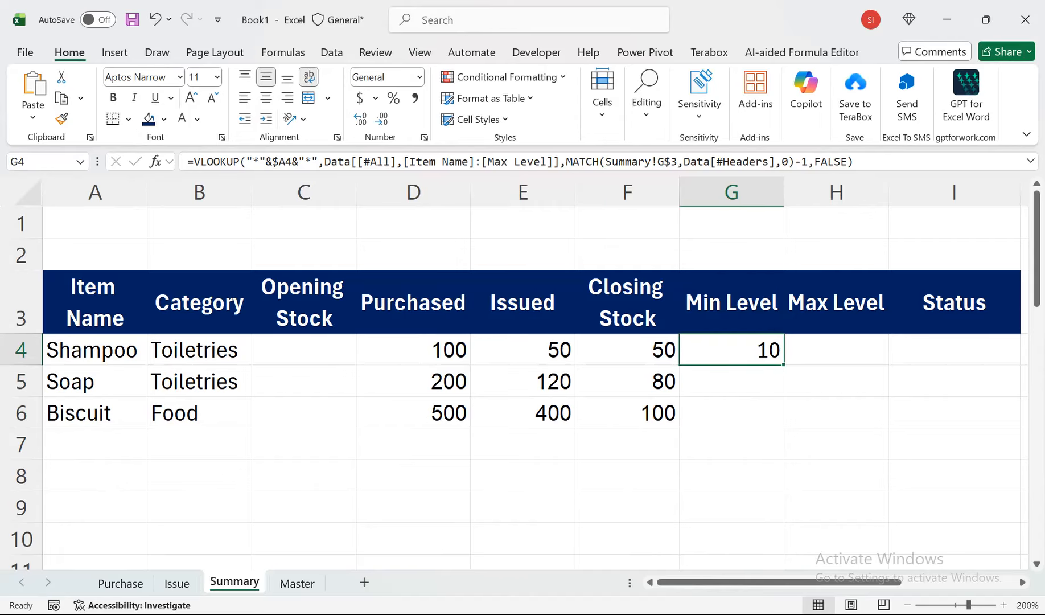
left_click_drag(783, 365, 785, 488)
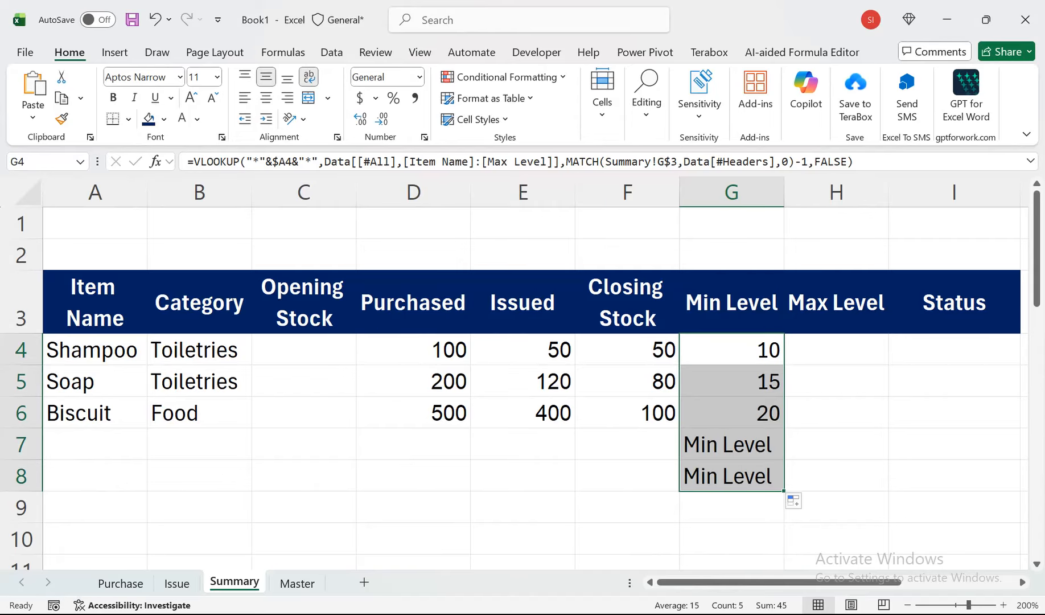
Wrap the G4 VLOOKUP formula in IFERROR with an empty string as the error value
double_click(746, 350)
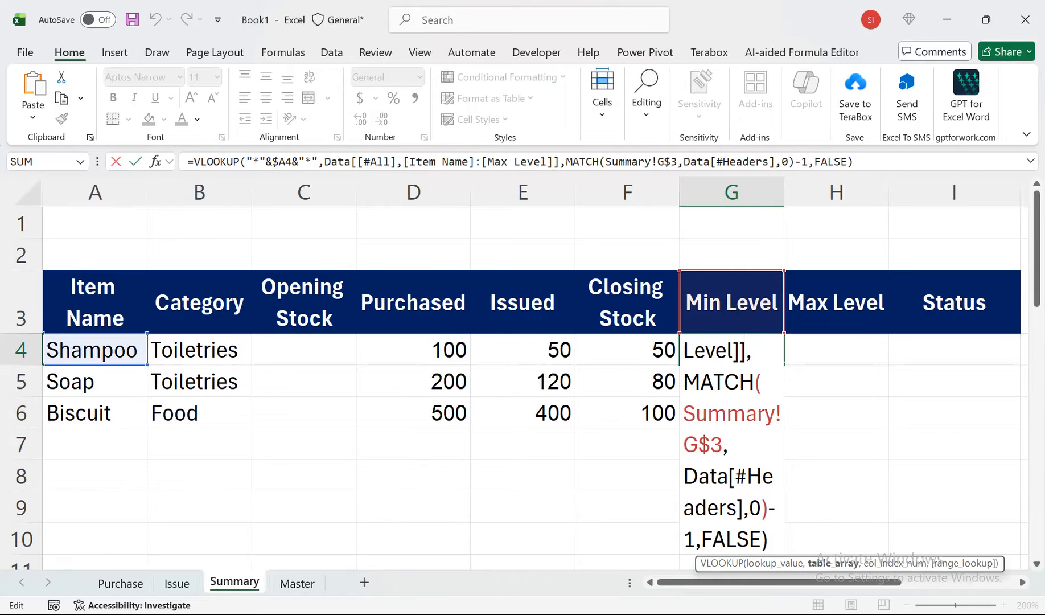
left_click(194, 161)
type("IFERROR(")
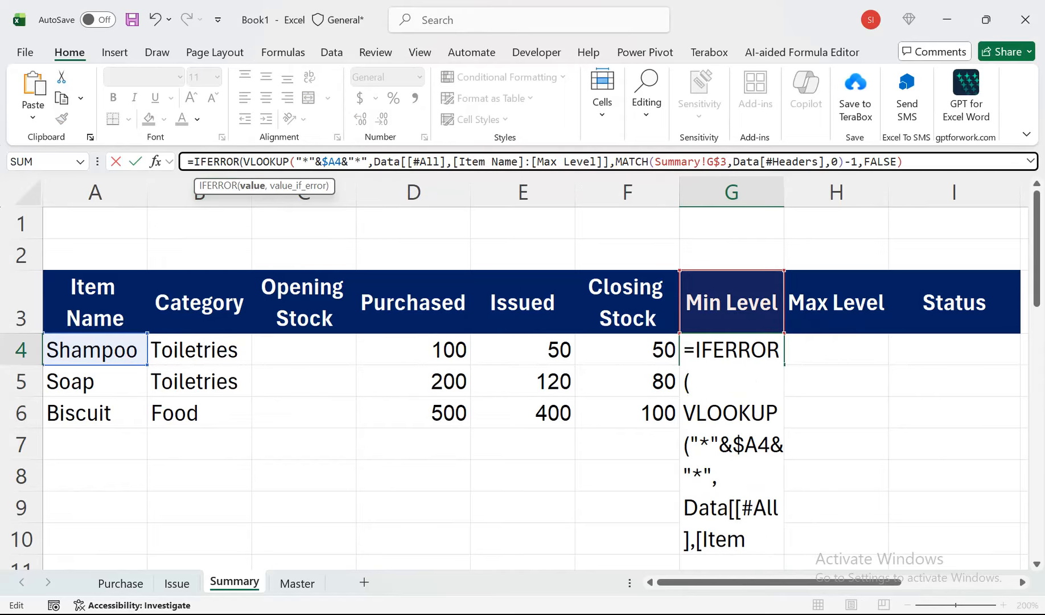
left_click(907, 162)
type(",\"\")")
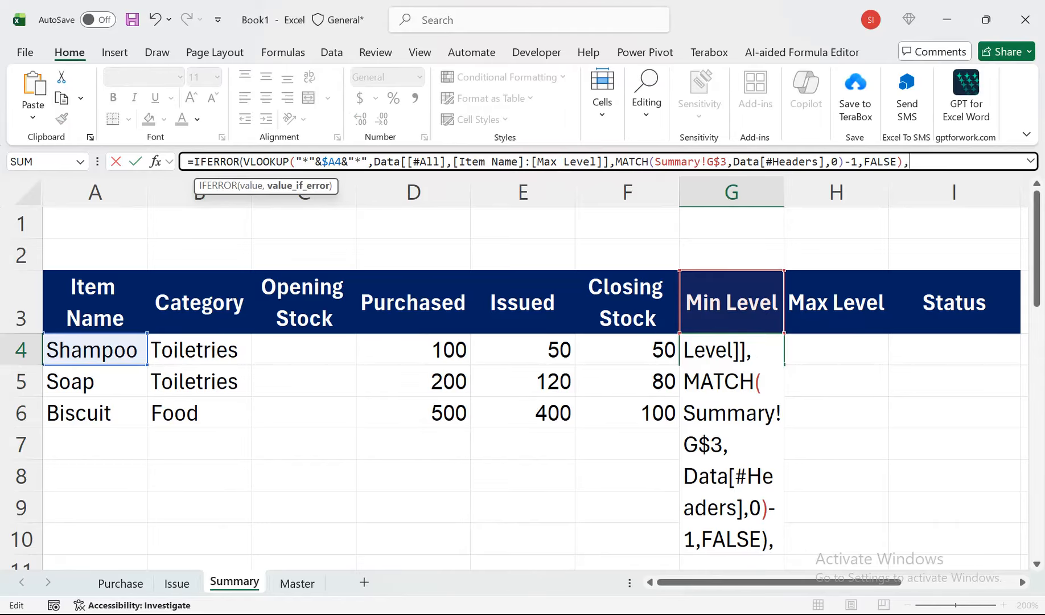
key("ctrl+Return")
Fill the IFERROR formula from G4 down through G13 and check the filled Min Level column
key("shift+Down")
key("shift+Down")
key("shift+Down")
key("shift+Down")
key("shift+Down")
key("shift+Down")
key("shift+Down")
key("shift+Down")
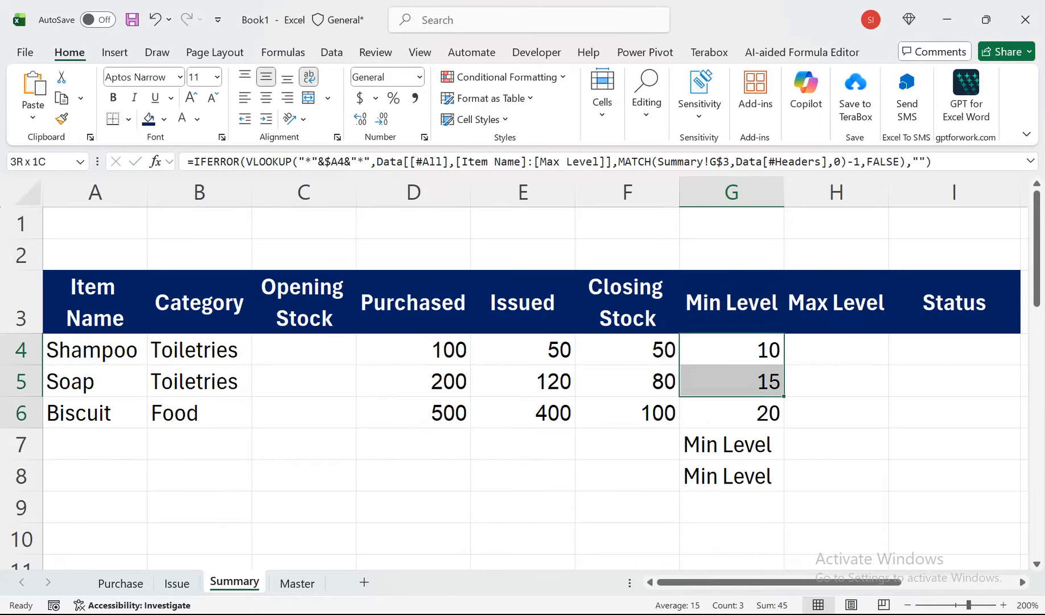
key("shift+Down")
key("ctrl+d")
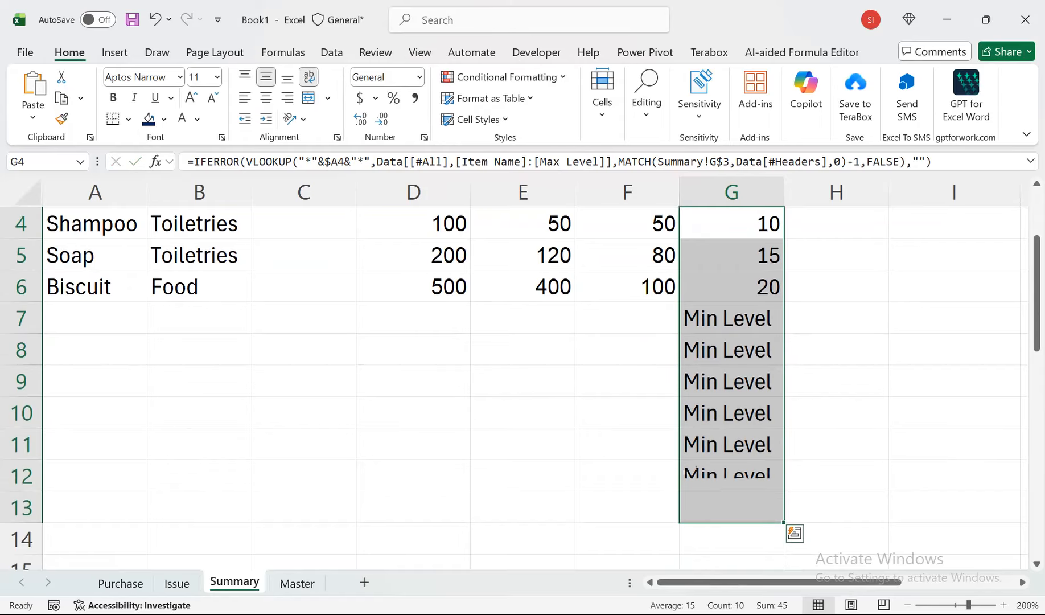
key("Up")
key("Up")
key("Up")
key("Down")
key("Down")
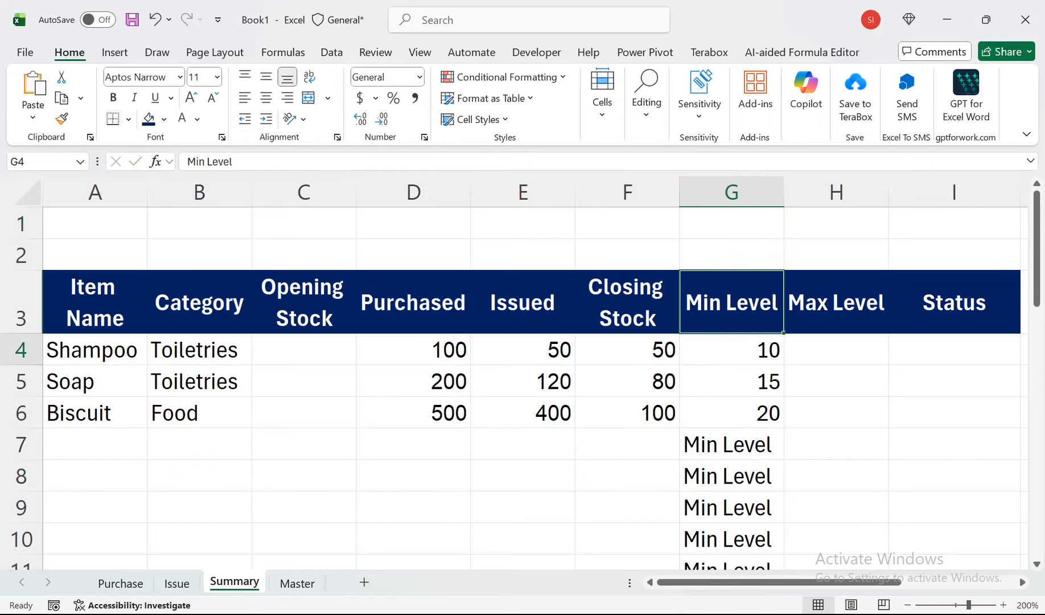
key("Down")
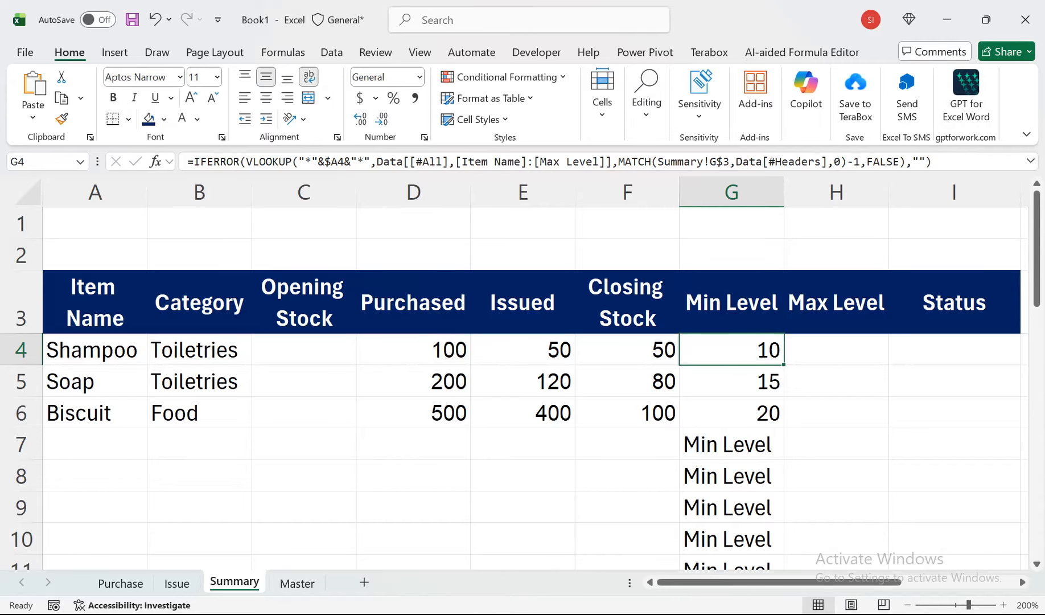
Remove the empty-string fallback from the G4 formula, shorten IFERROR to IF, and try to commit it
key("F2")
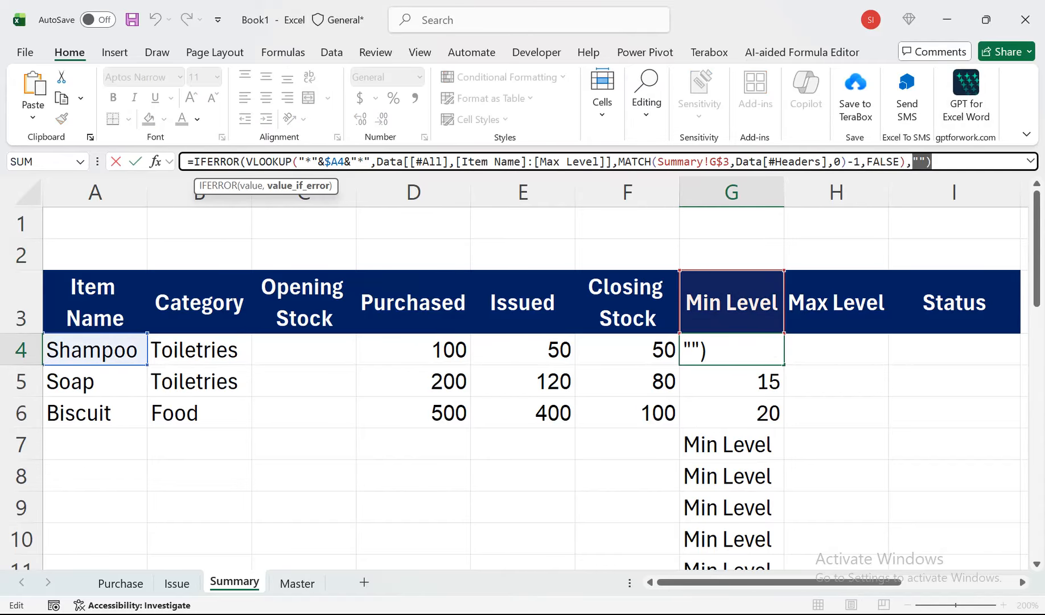
key("BackSpace")
key("BackSpace")
key("BackSpace")
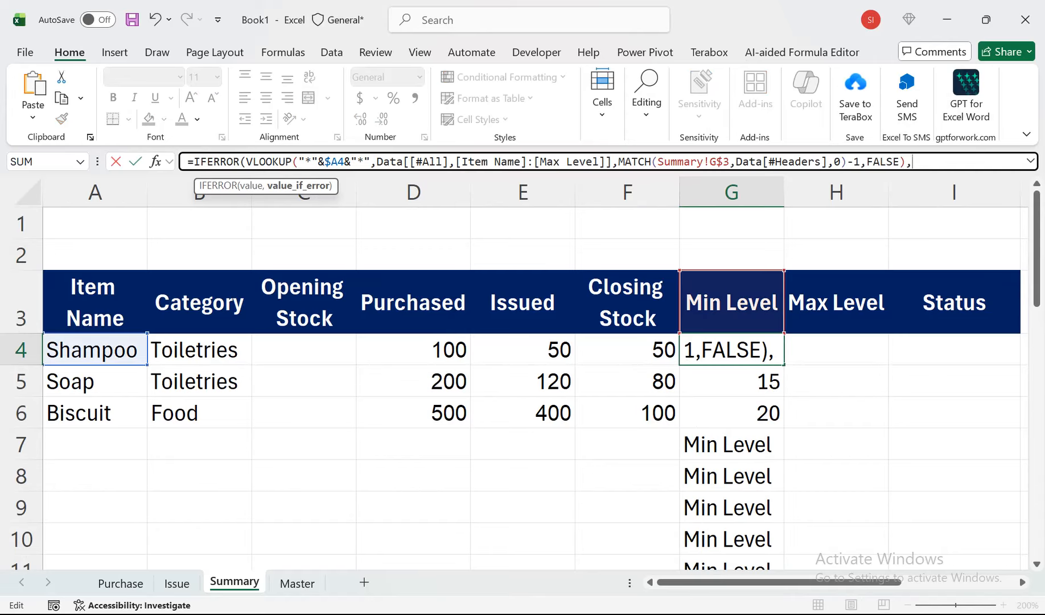
key("BackSpace")
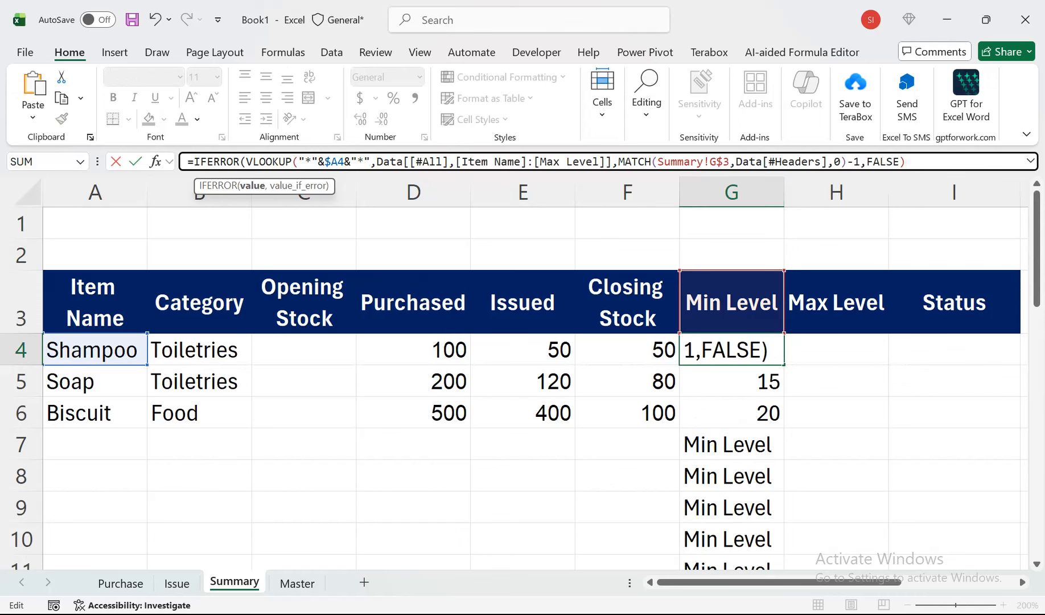
left_click(240, 161)
key("BackSpace")
key("BackSpace")
key("BackSpace")
key("BackSpace")
key("BackSpace")
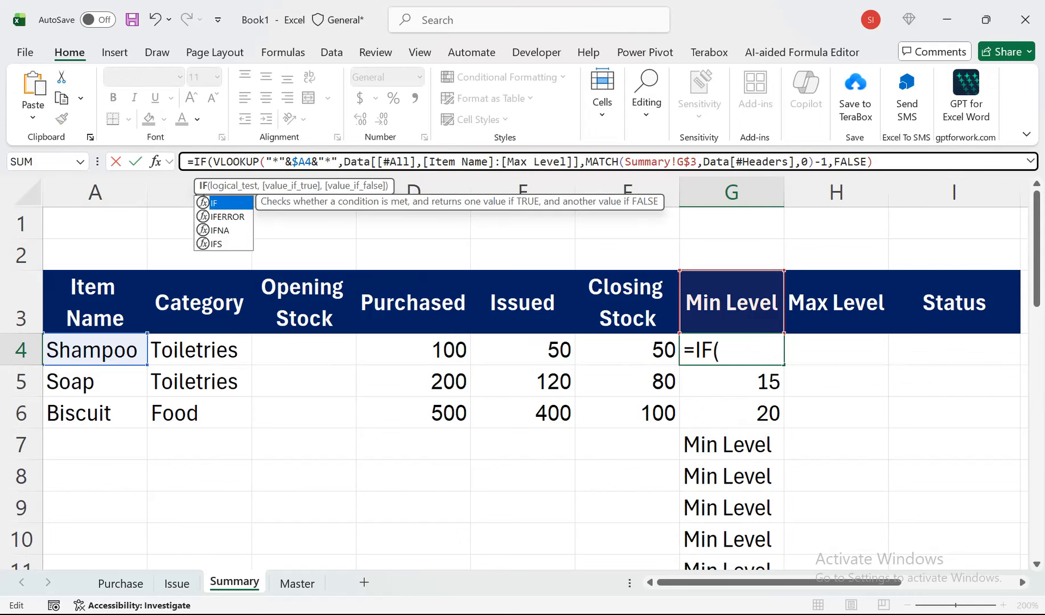
key("Return")
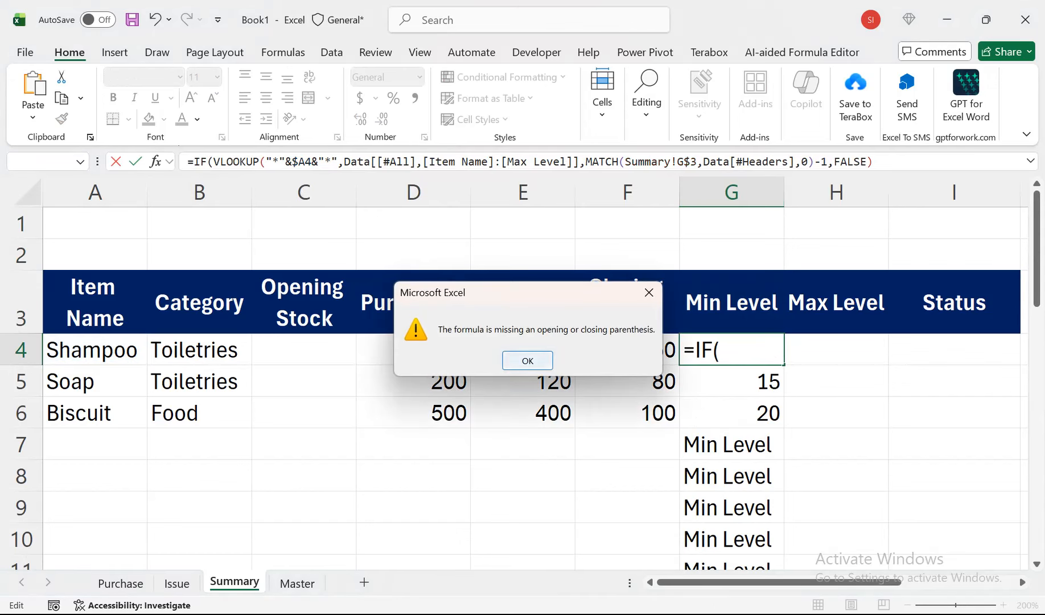
key("Return")
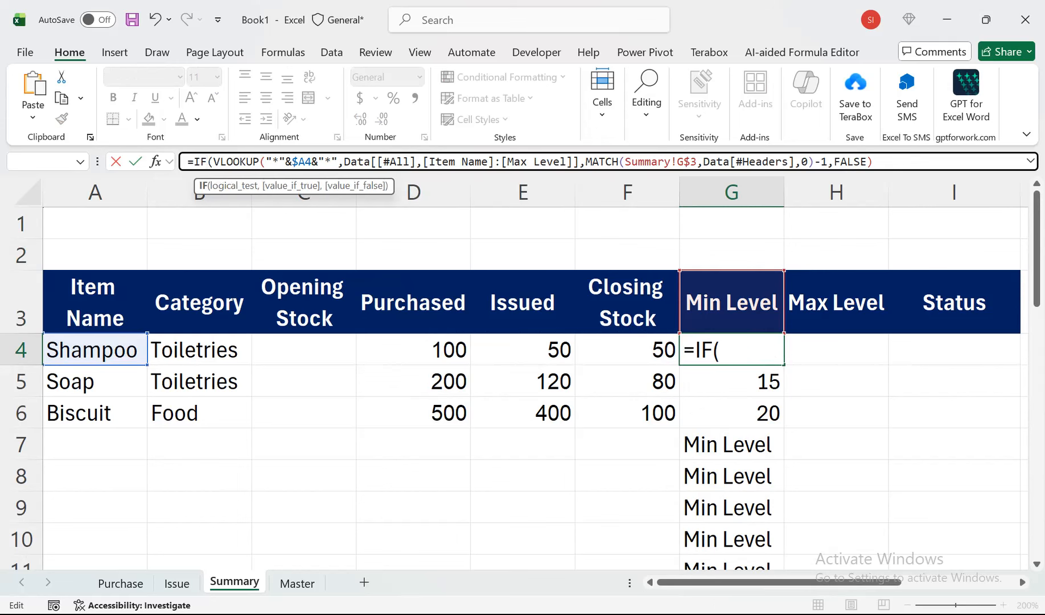
Give the IF in G4 the test A4="" with an empty string if true and the VLOOKUP otherwise
type("(")
type("A4=\"\"")
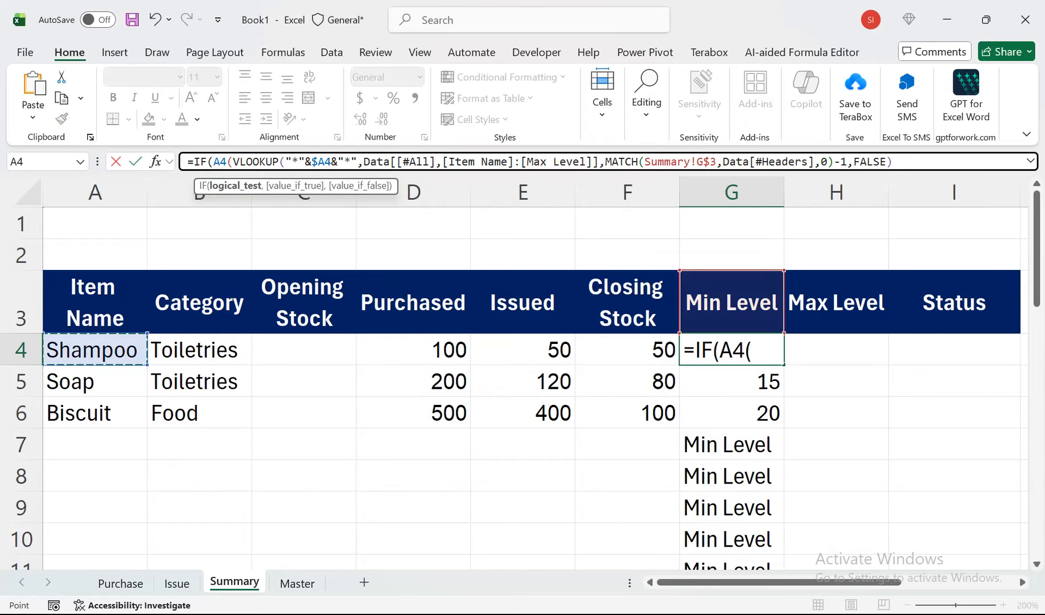
type(",\"\",")
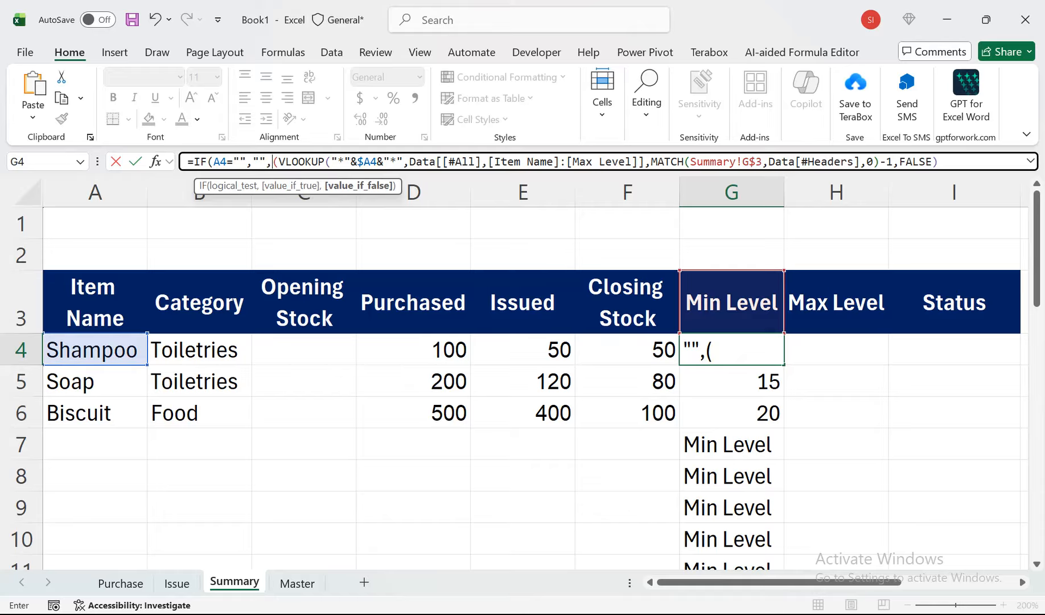
left_click(952, 163)
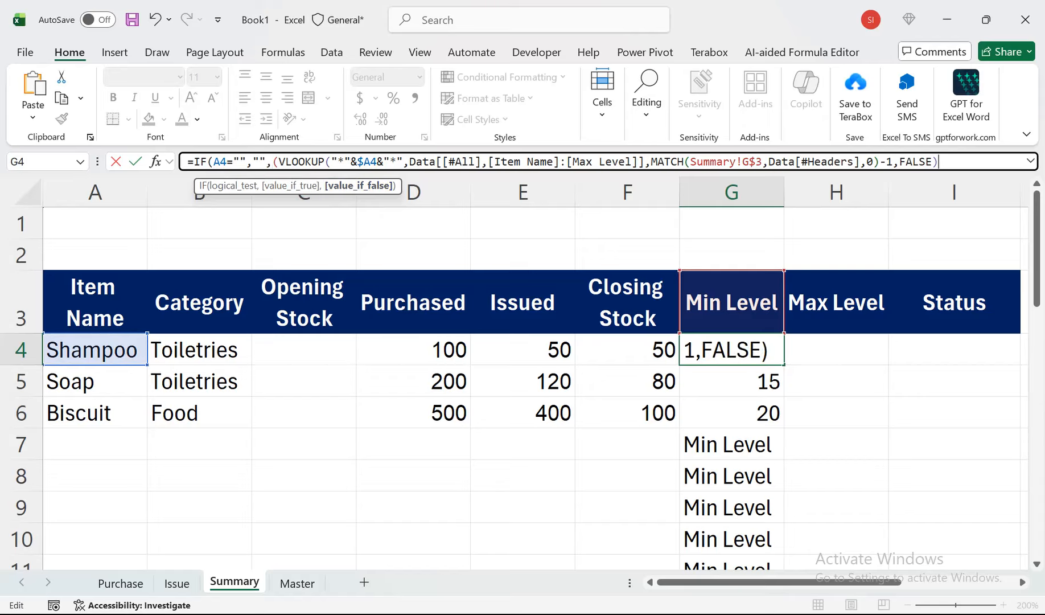
type(")")
key("Return")
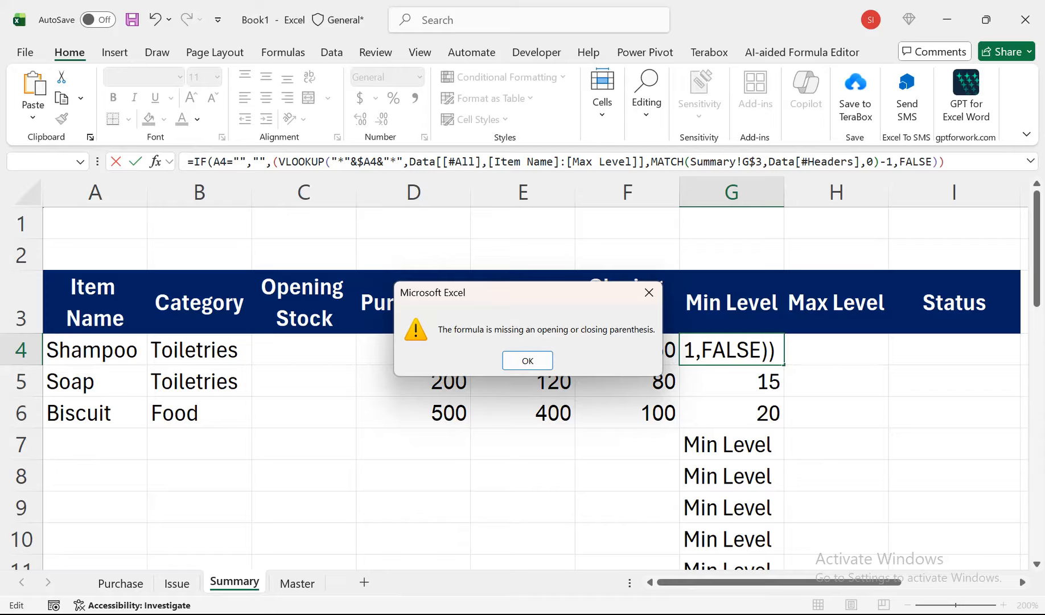
key("Return")
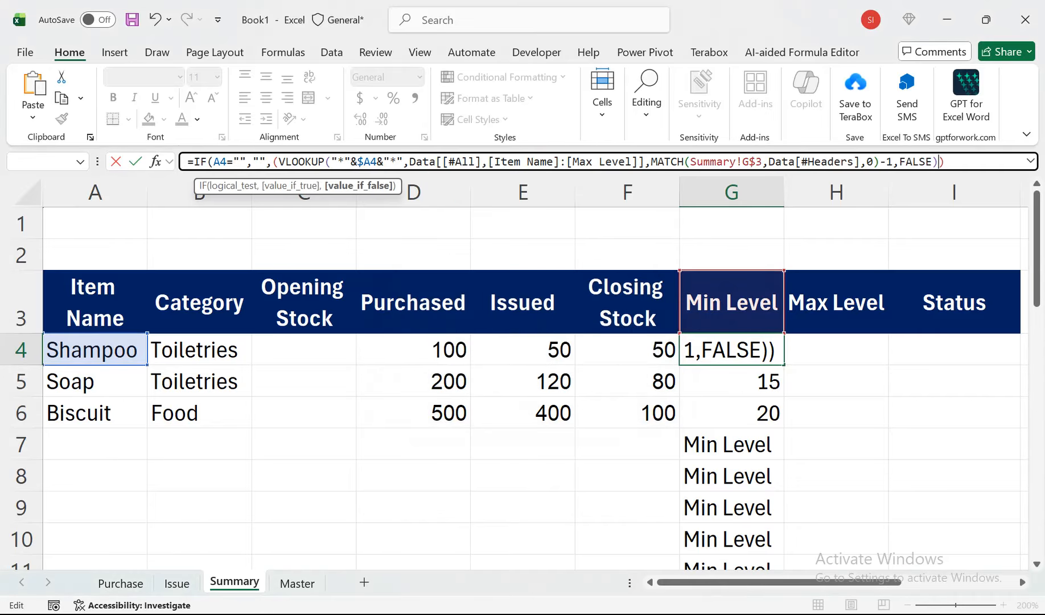
Delete the extra opening parenthesis before VLOOKUP in the G4 formula and commit it
left_click(279, 162)
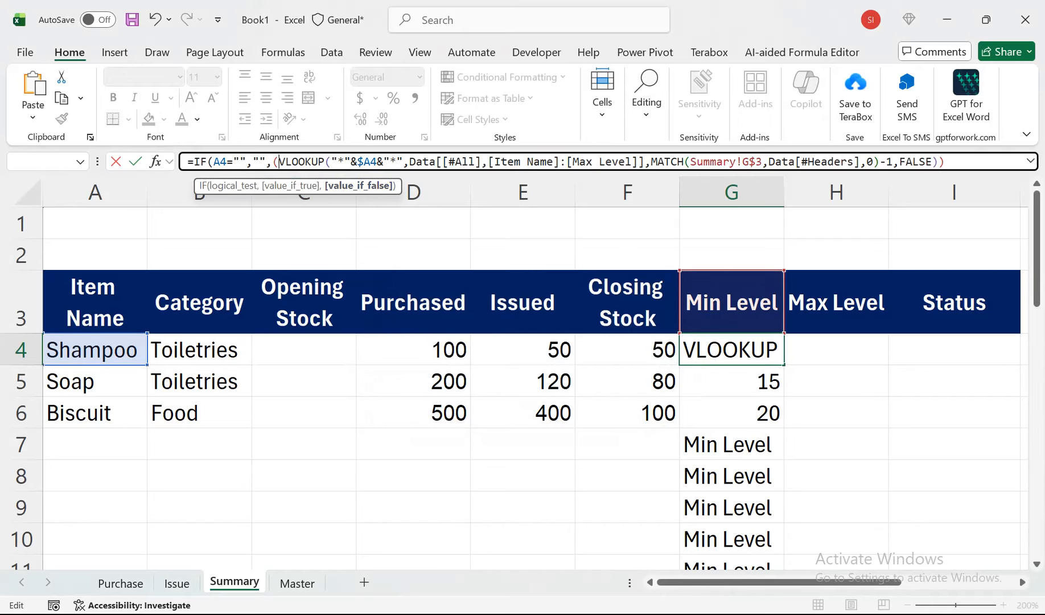
key("BackSpace")
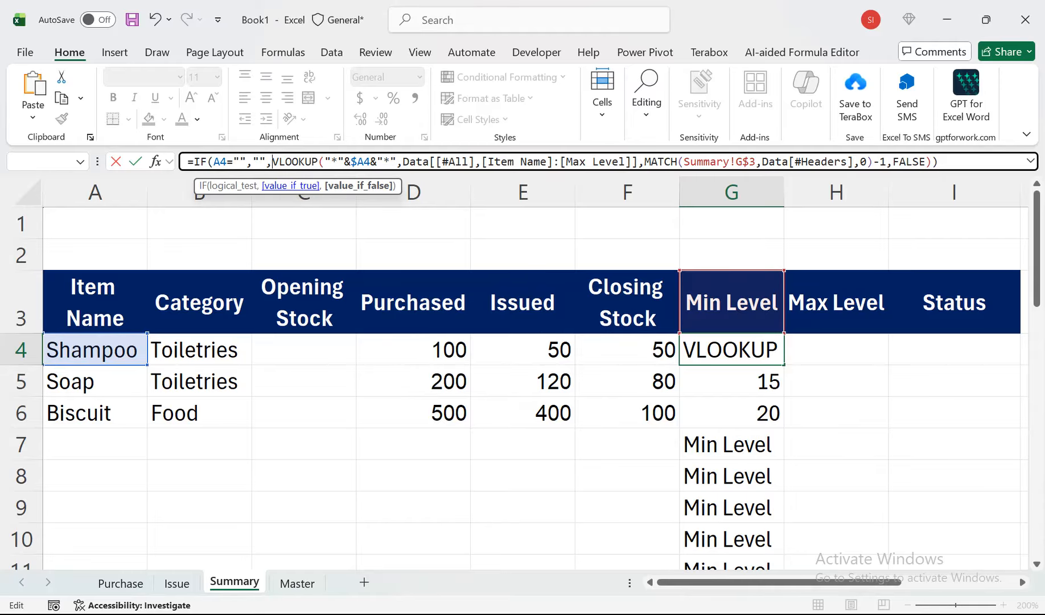
key("Return")
Fill the corrected G4 formula down the Min Level column through row 26
key("Up")
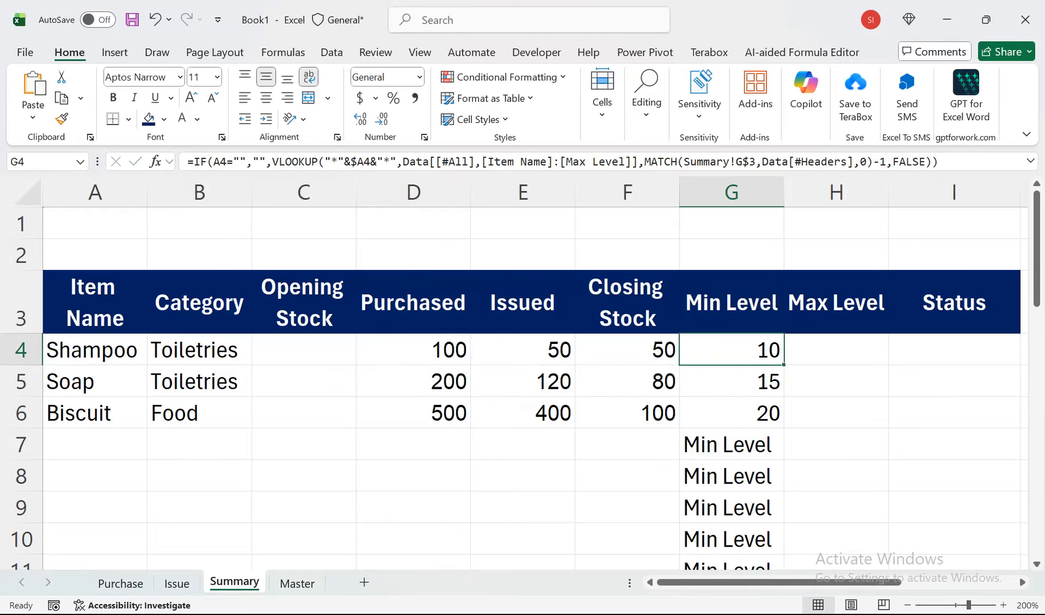
left_click_drag(784, 365, 740, 519)
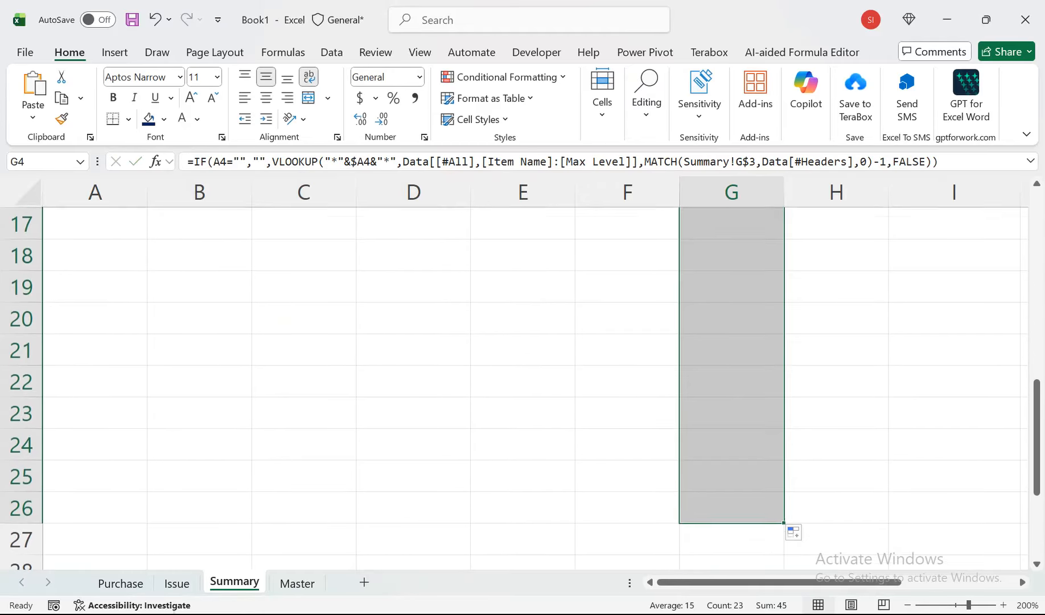
left_click_drag(1036, 395, 1037, 205)
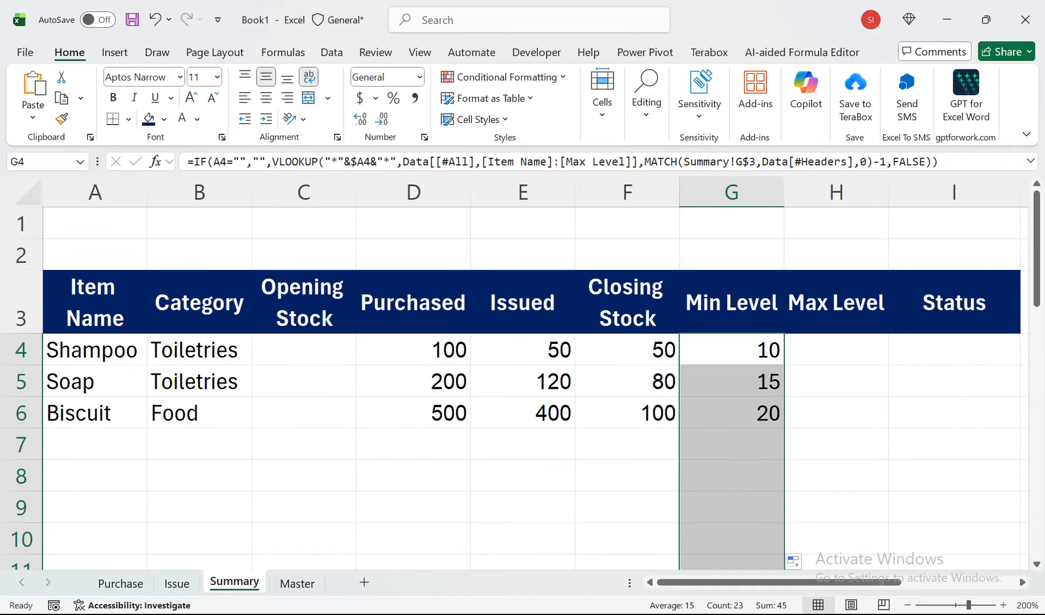
Copy the Min Level formulas across into the Max Level column, H4:H26, and check the formula in H4
key("shift+Right")
key("ctrl+r")
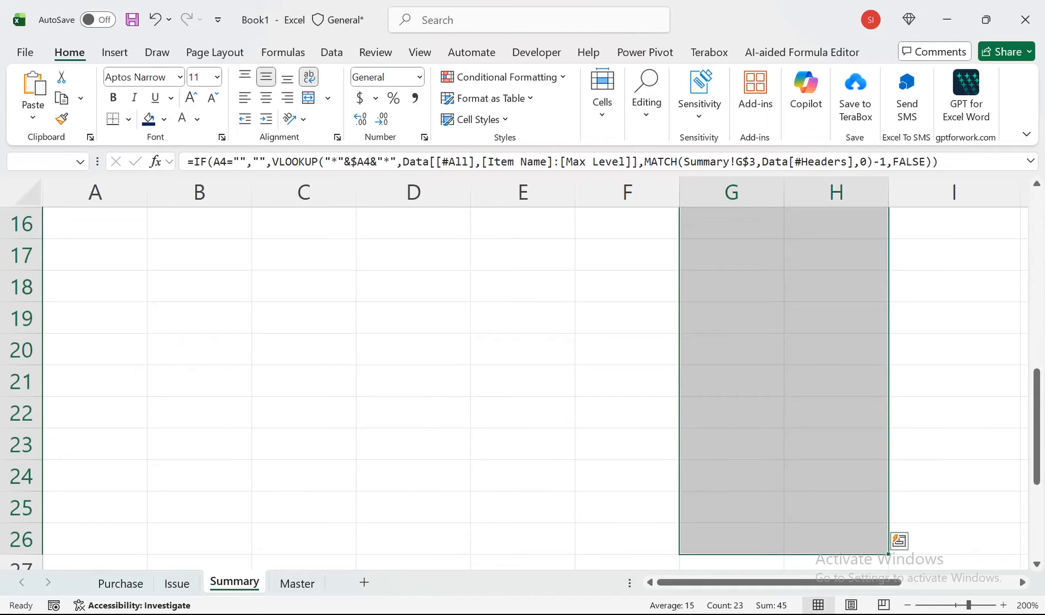
key("ctrl+Up")
key("ctrl+Up")
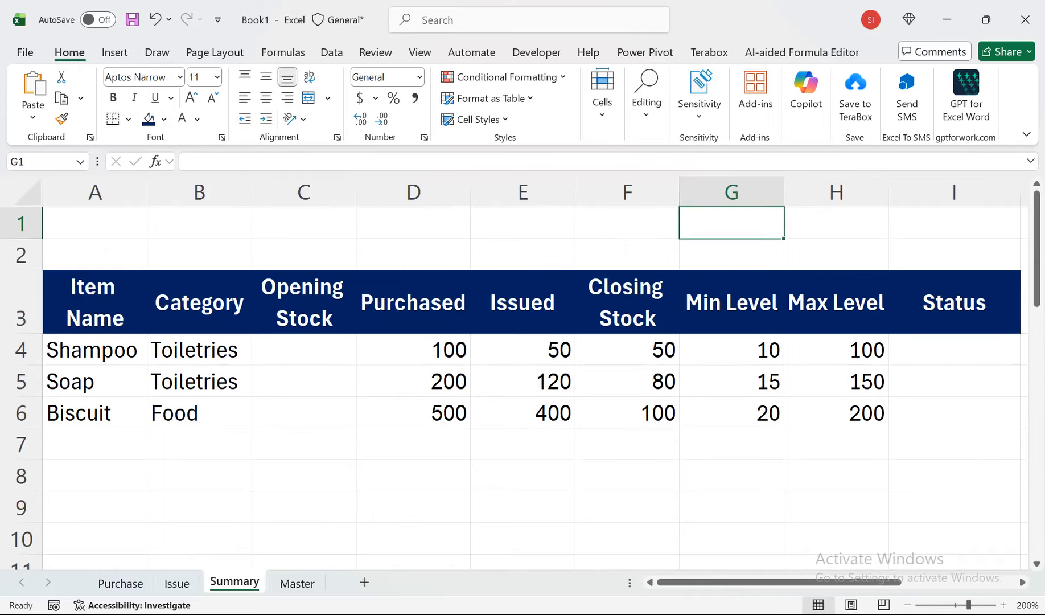
left_click(836, 350)
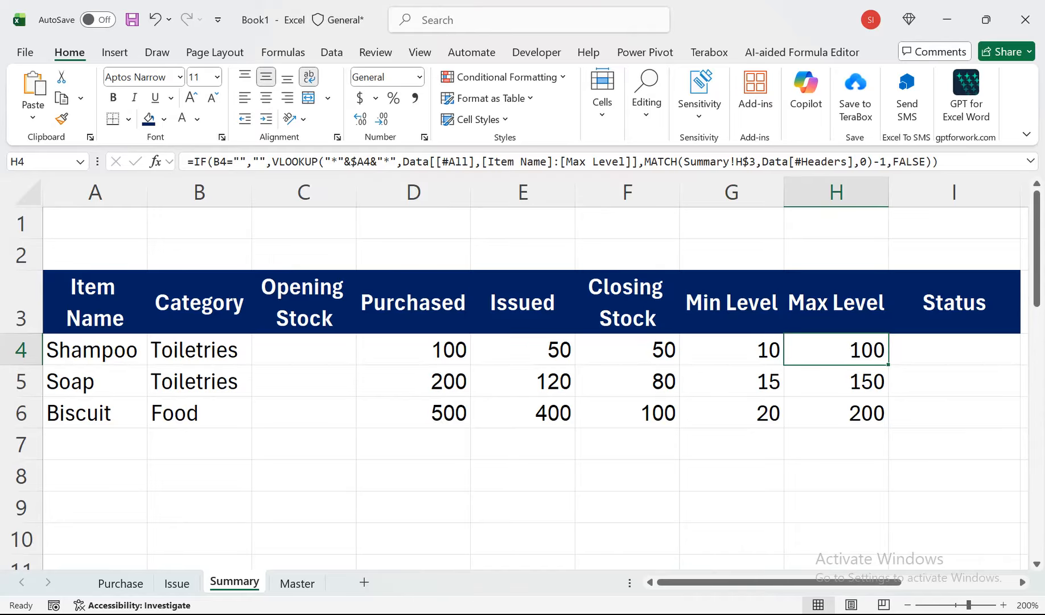
left_click(954, 349)
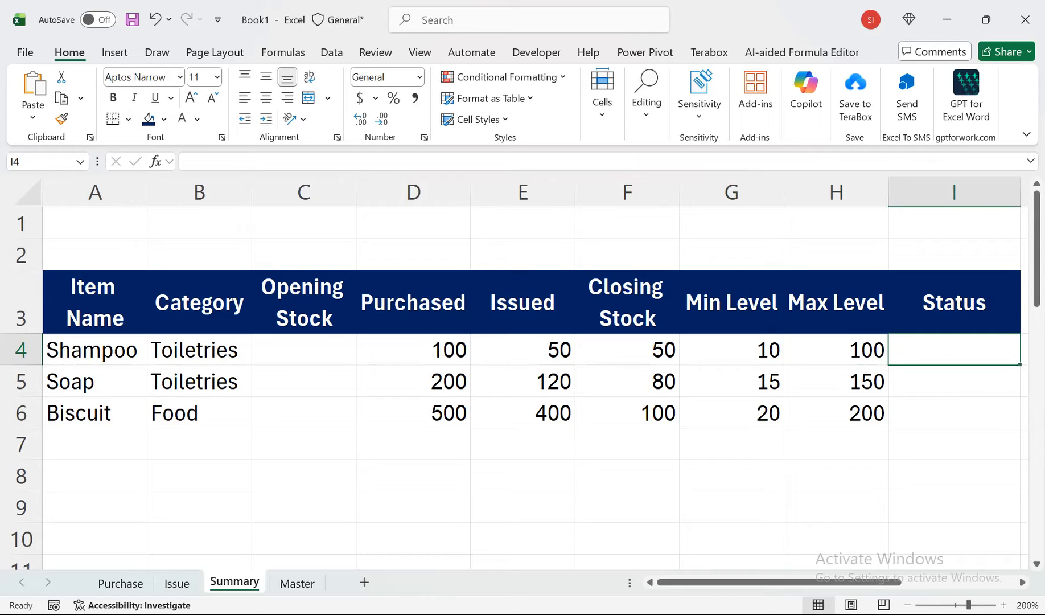
Add list validation to the Summary Item Name cells from A4 downward, using =Master!$B$3:$B$22 as the source
left_click(95, 444)
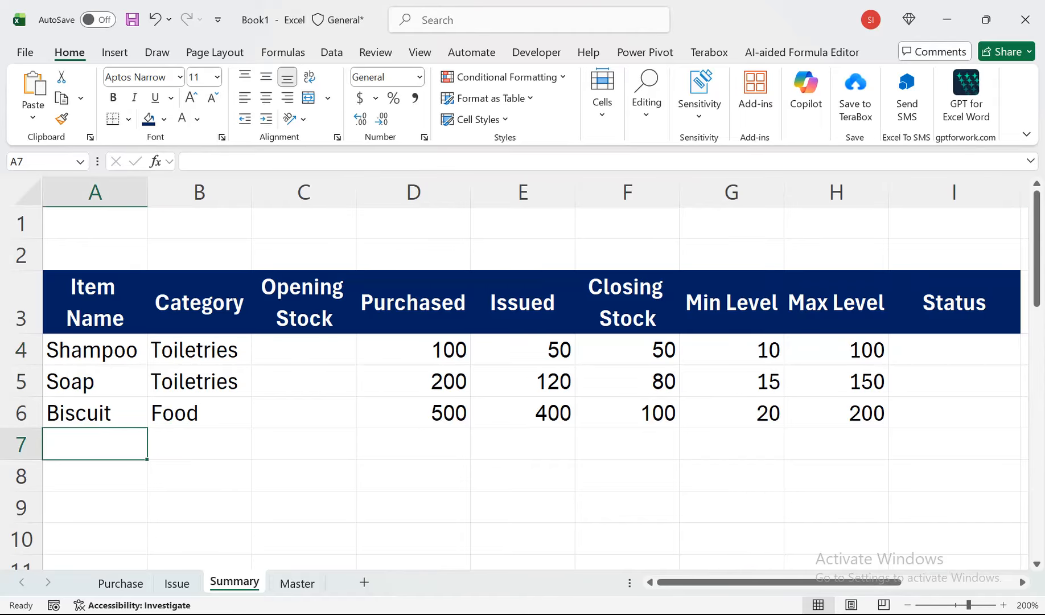
left_click(95, 350)
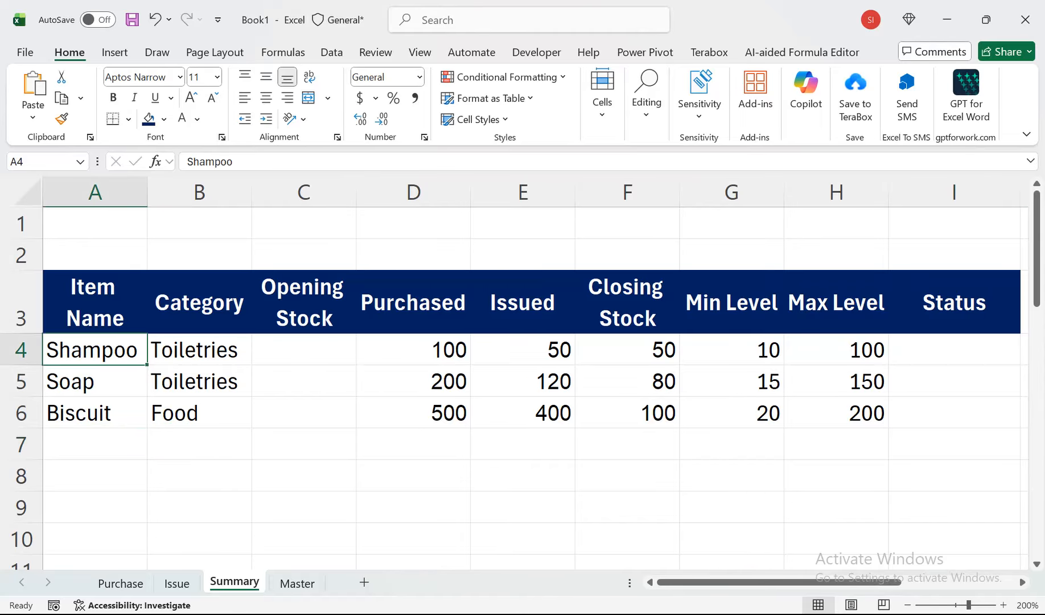
key("shift+Down")
key("shift+Down")
key("shift+Down")
key("shift+Down")
key("shift+Down")
key("shift+Down")
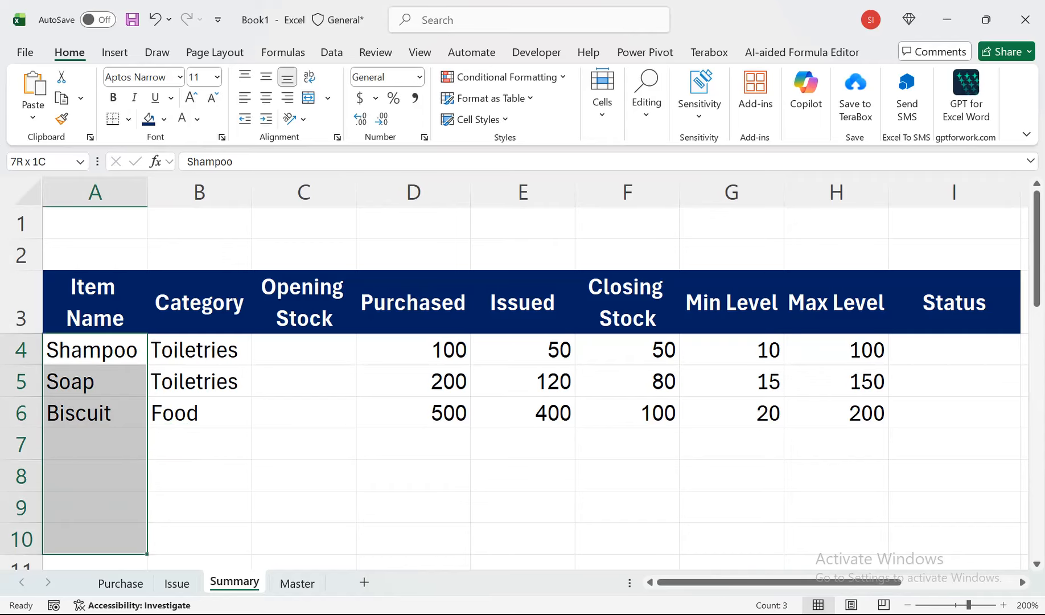
key("shift+Down")
left_click(332, 52)
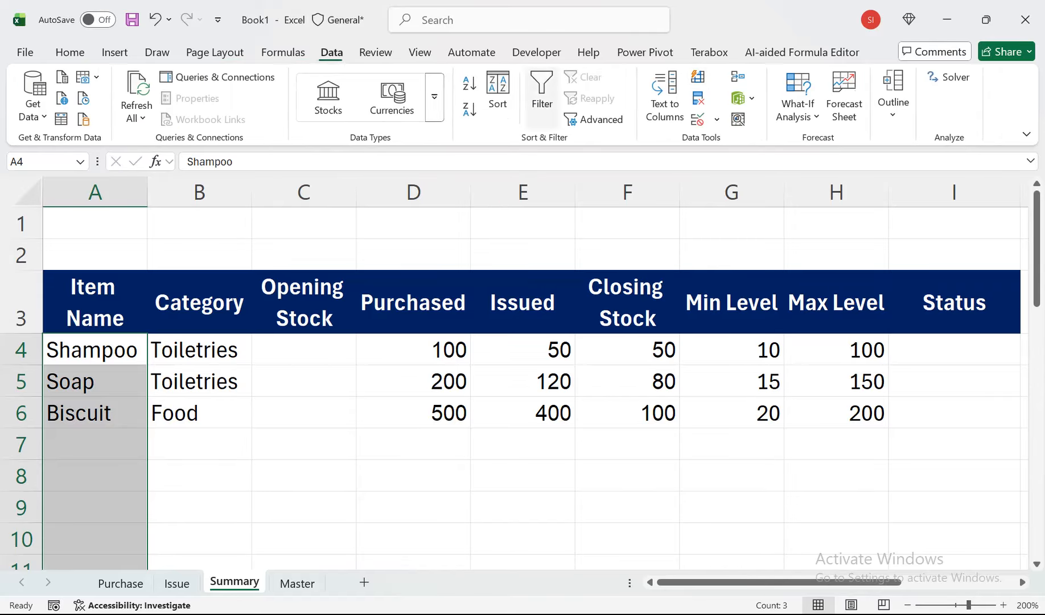
left_click(717, 120)
left_click(754, 142)
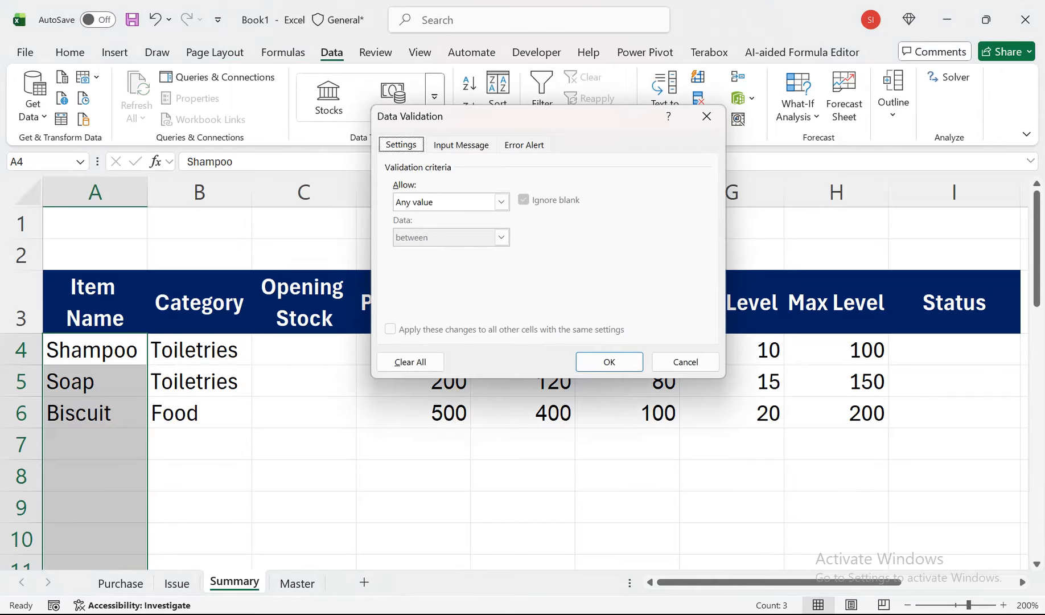
left_click(501, 201)
left_click(433, 246)
left_click(513, 272)
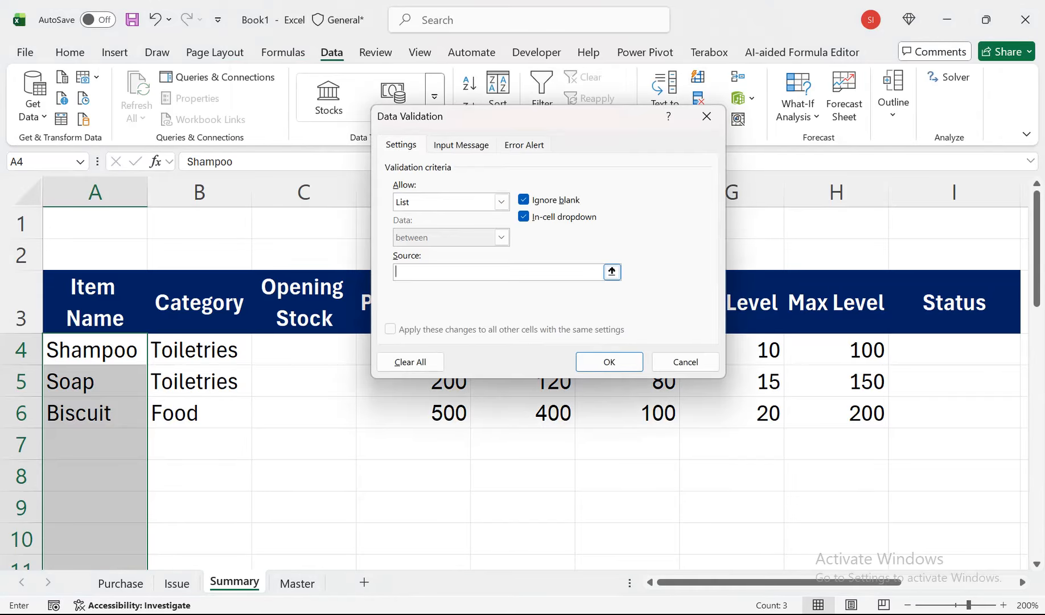
left_click(297, 583)
left_click_drag(114, 277, 114, 527)
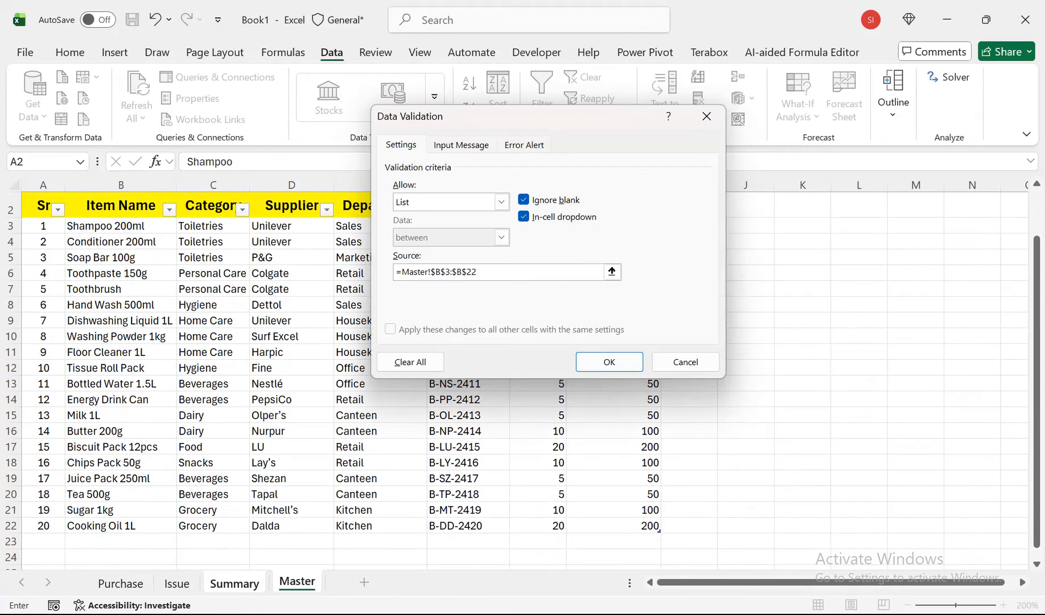
left_click(609, 361)
Check the item choices offered in A7 and review the formulas in D4 and G4 against the Master sheet
left_click(95, 445)
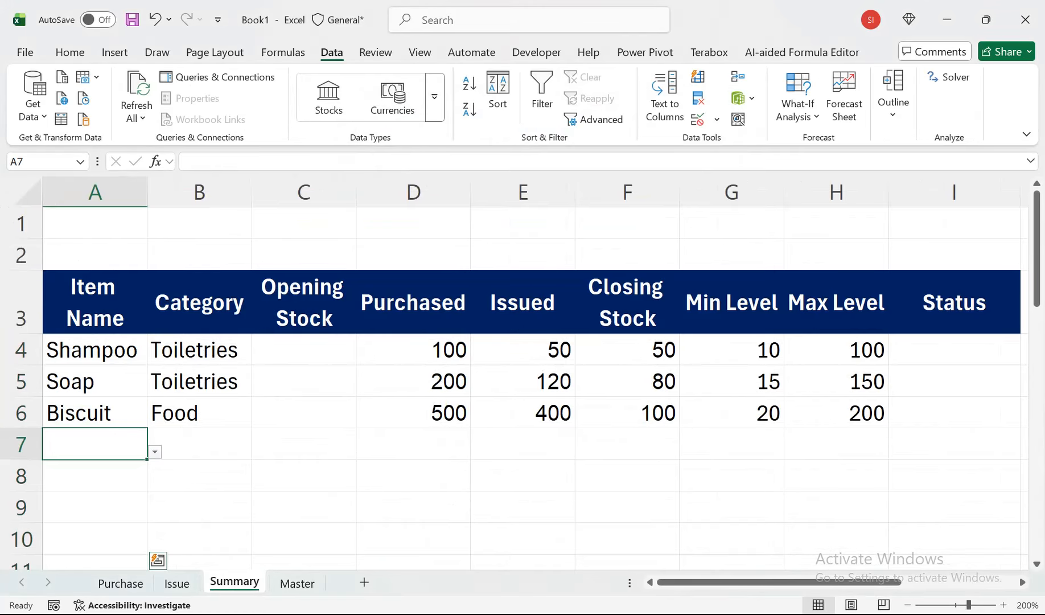
left_click(154, 451)
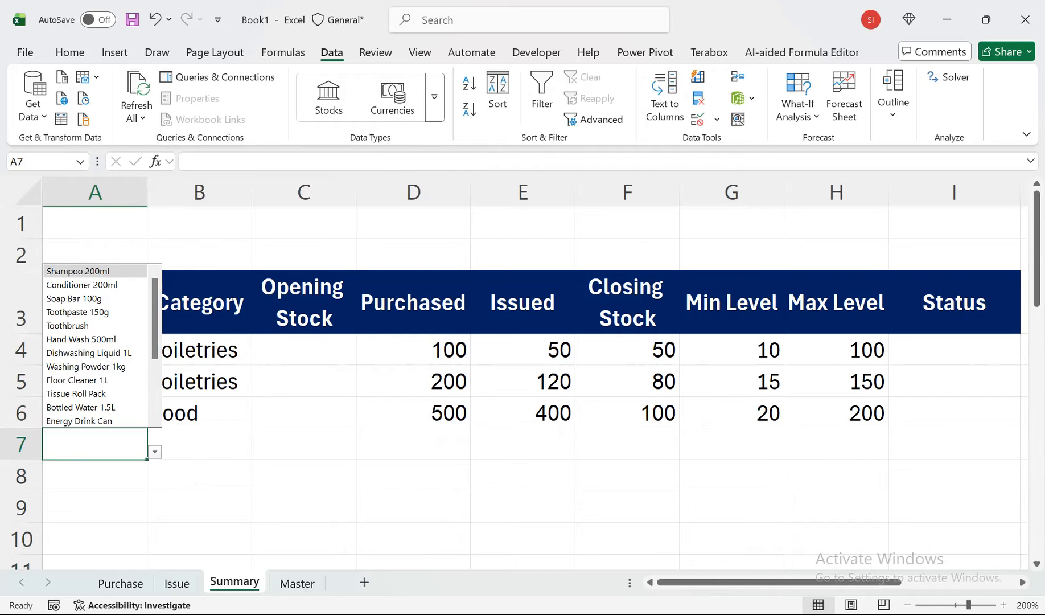
left_click(414, 350)
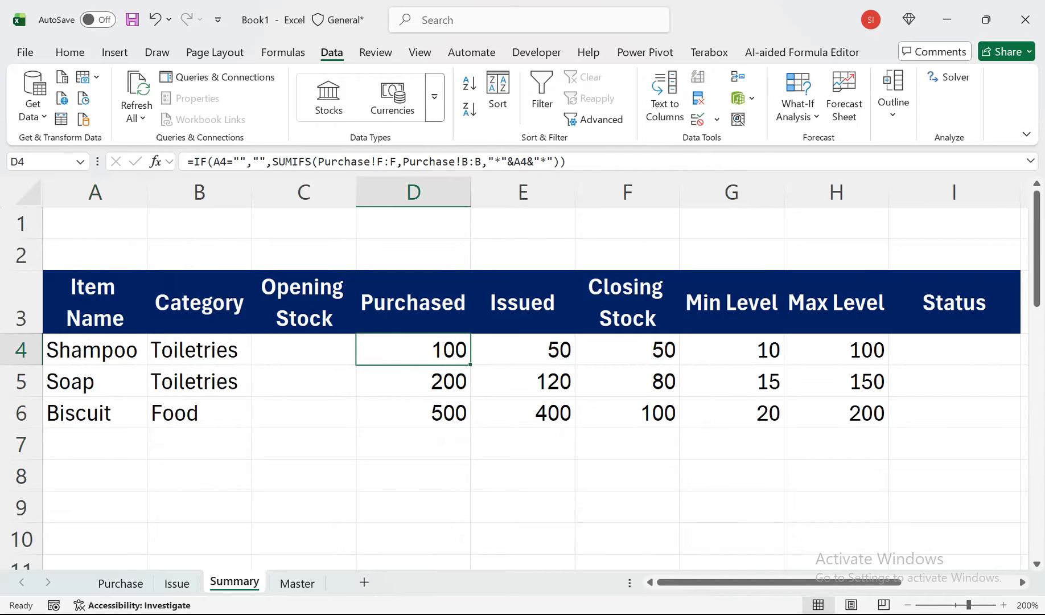
left_click(732, 349)
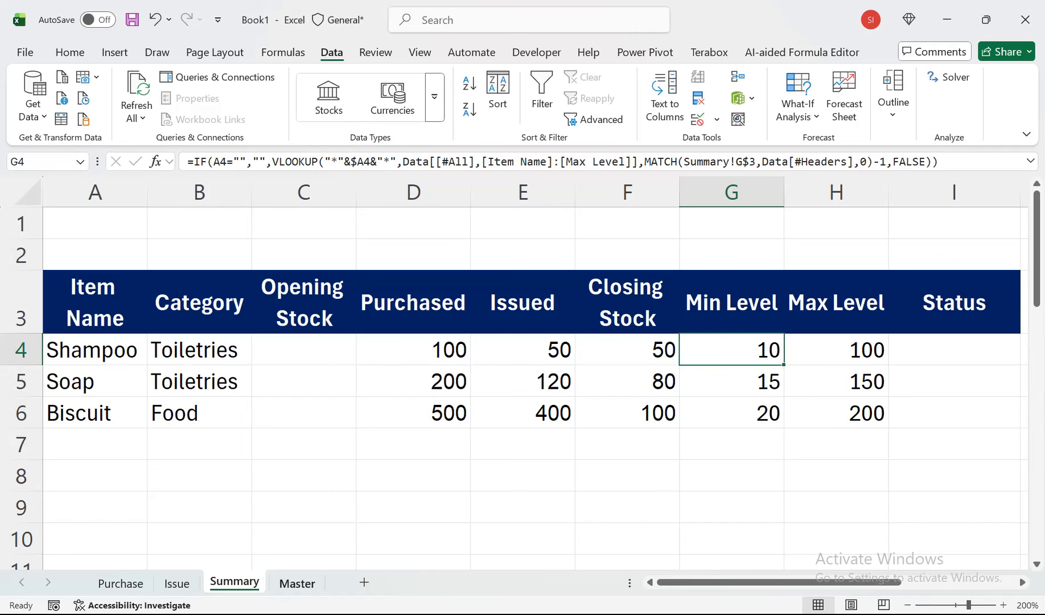
left_click(297, 582)
left_click(234, 583)
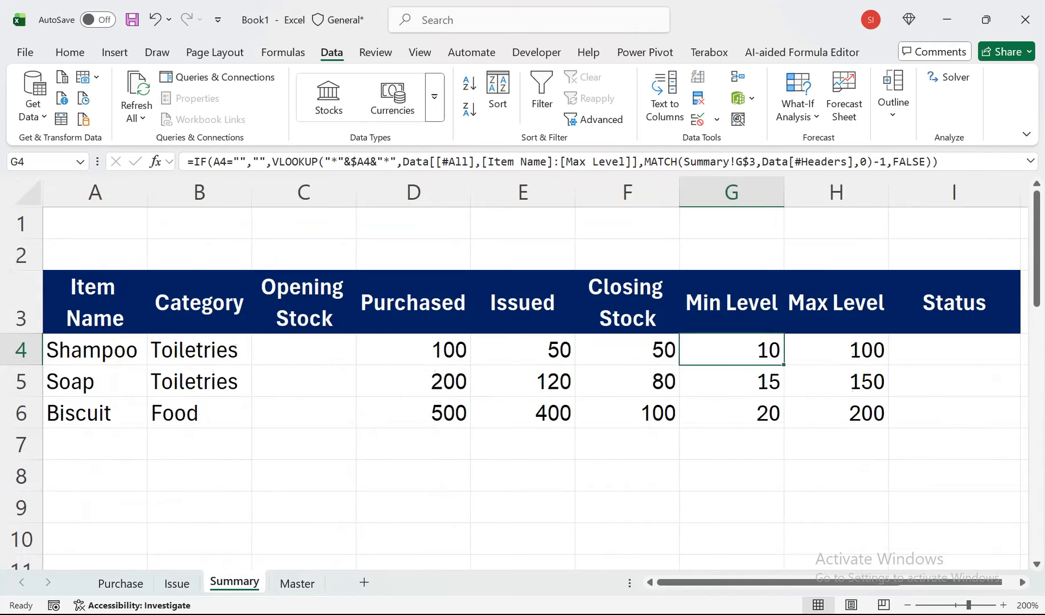
Choose Energy Drink Can as the item in Summary cell A7 and autofit the width of column A
left_click(96, 349)
left_click(95, 444)
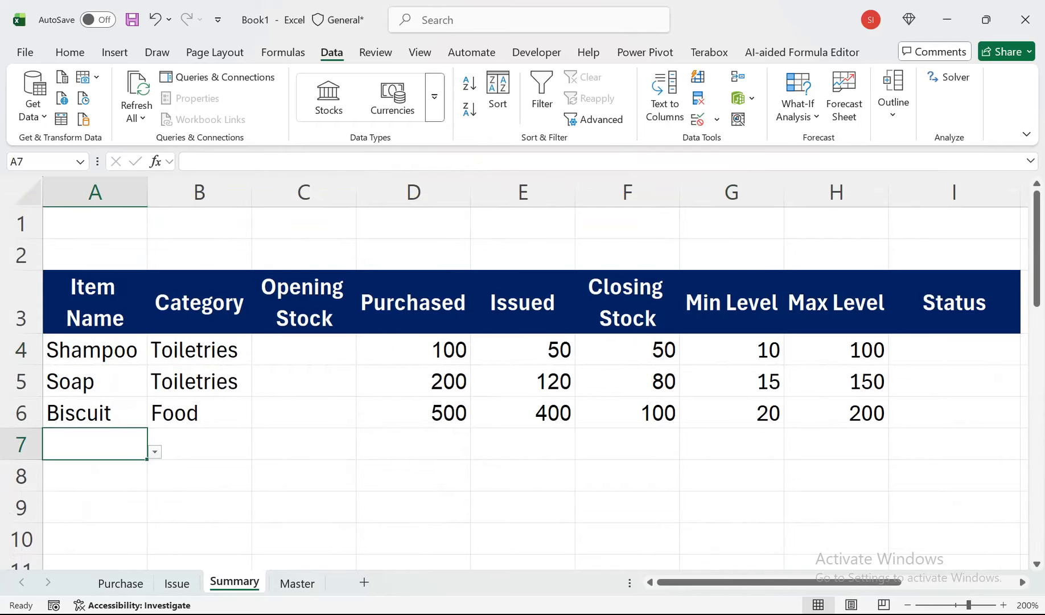
left_click(155, 452)
left_click(95, 420)
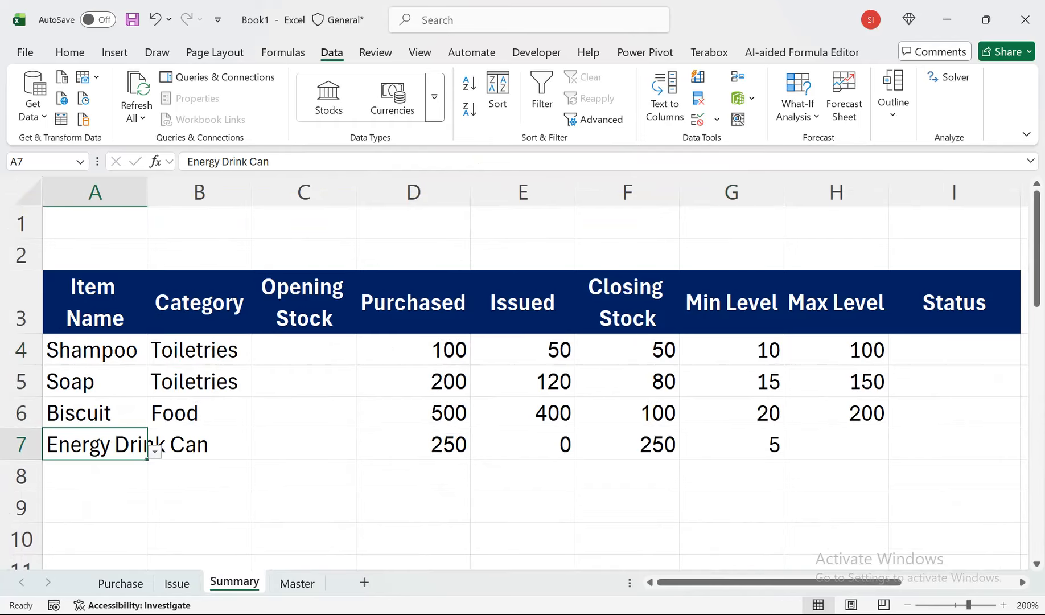
key("alt+h")
key("o")
key("i")
Copy the Beverages category of Energy Drink Can from Master cell C14 into Summary cell B7
key("Right")
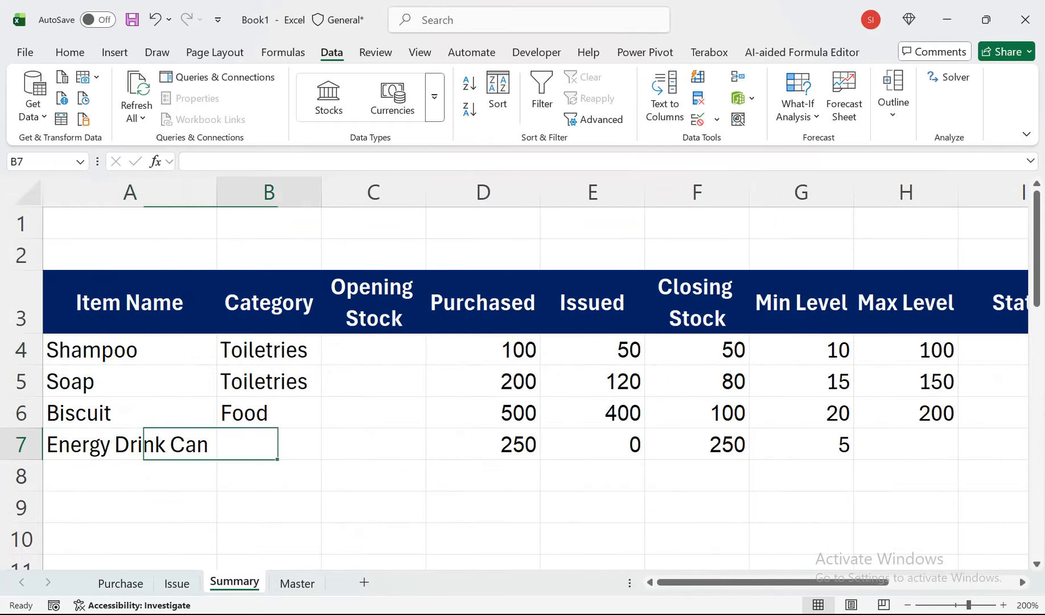
key("Up")
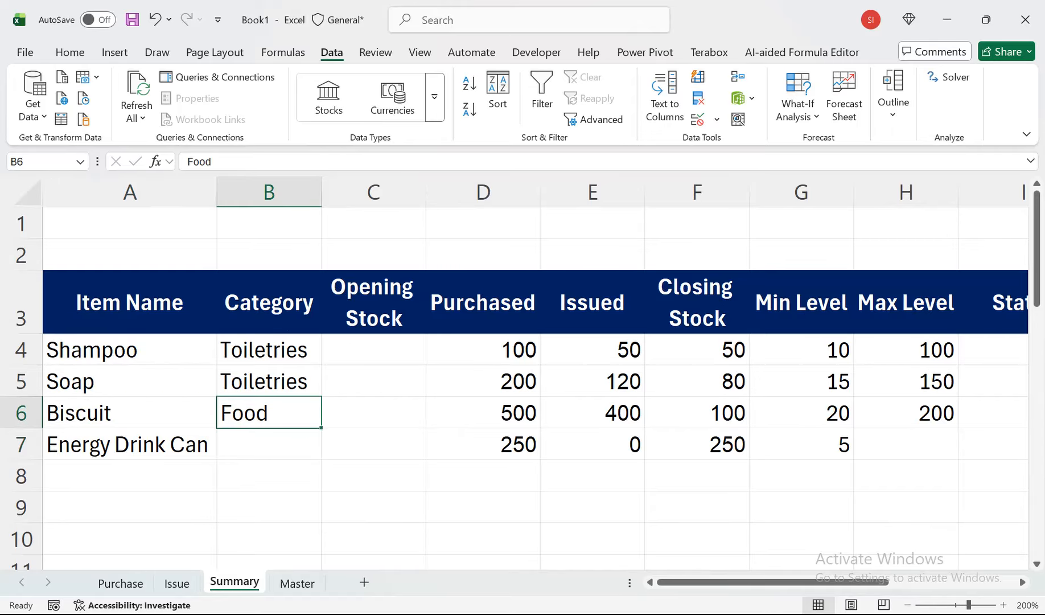
left_click(269, 349)
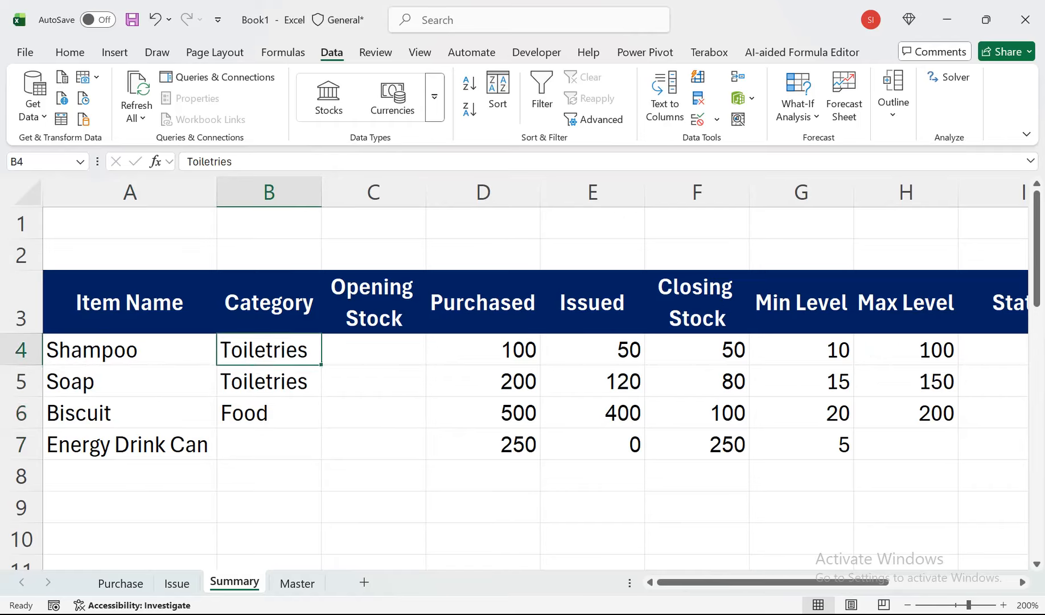
left_click(269, 444)
left_click_drag(269, 412, 268, 444)
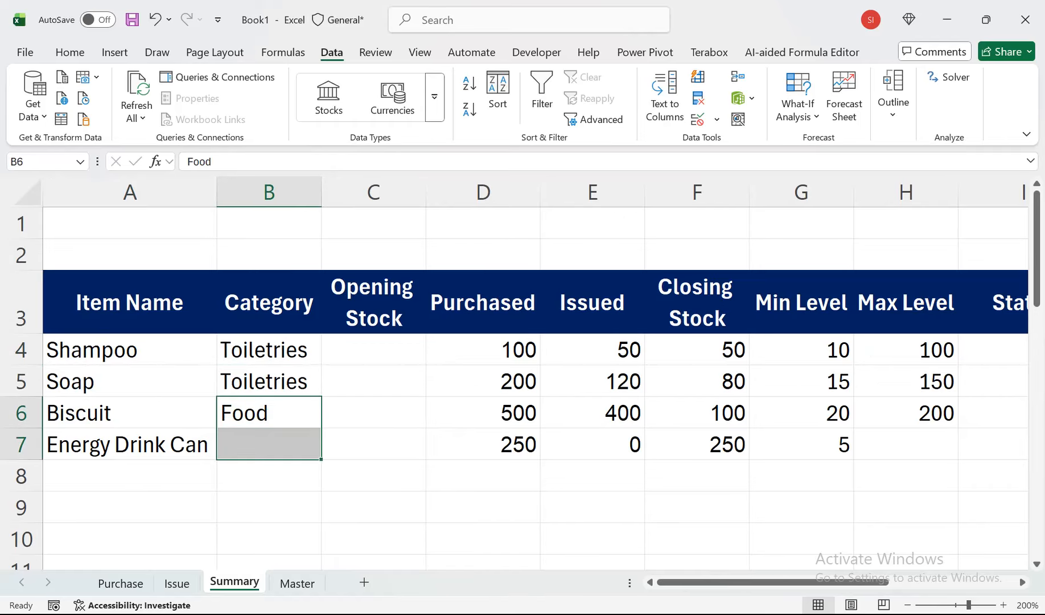
key("ctrl+c")
left_click(268, 443)
key("ctrl+v")
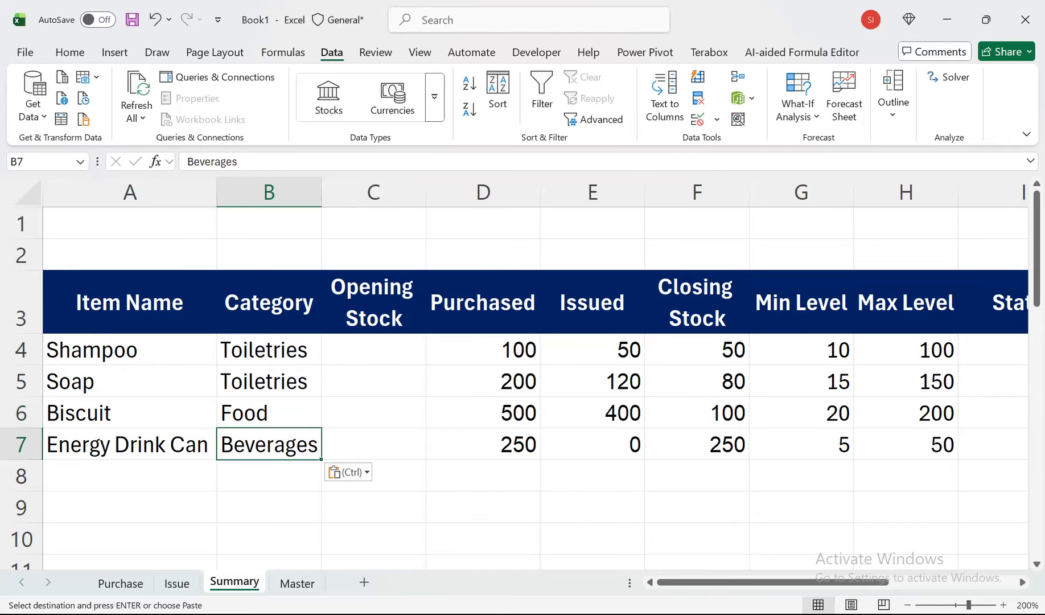
Add list validation to B4:B10 on the Issue sheet, using =Master!$B$3:$B$22 as the source
left_click(373, 349)
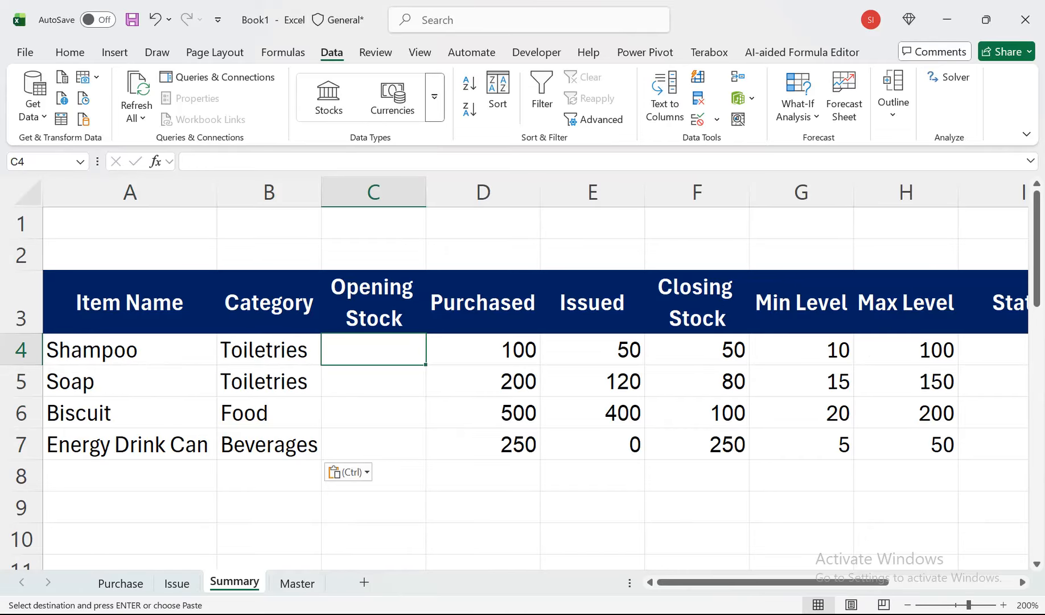
left_click(177, 583)
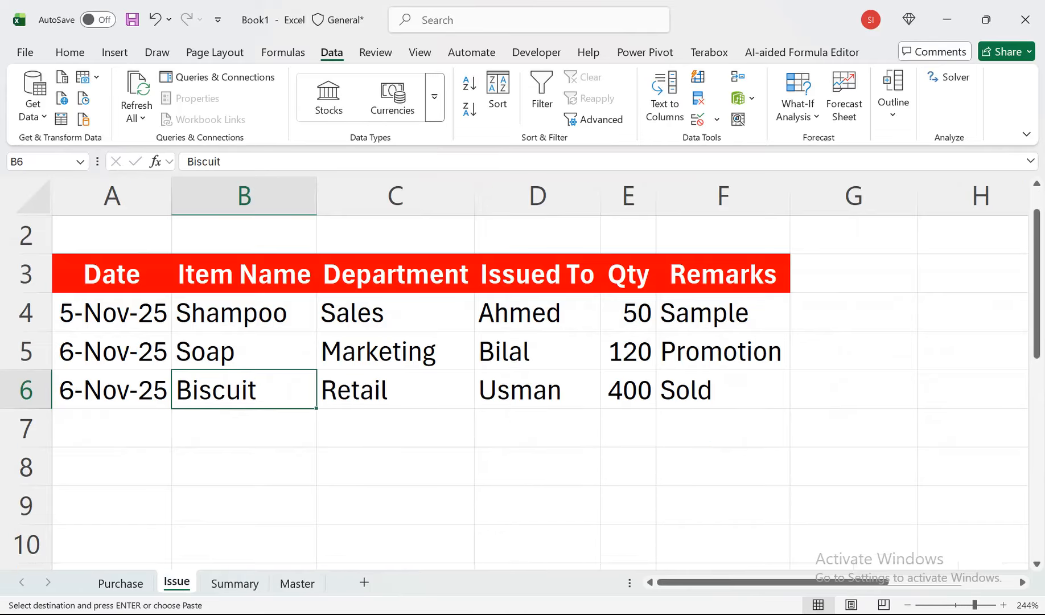
left_click(112, 390)
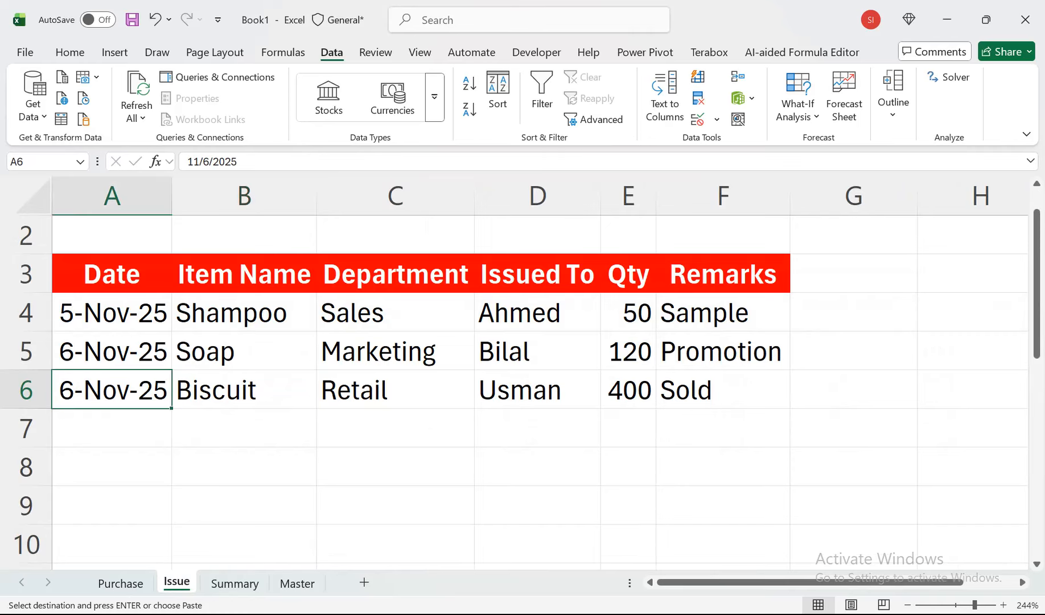
left_click_drag(244, 312, 245, 547)
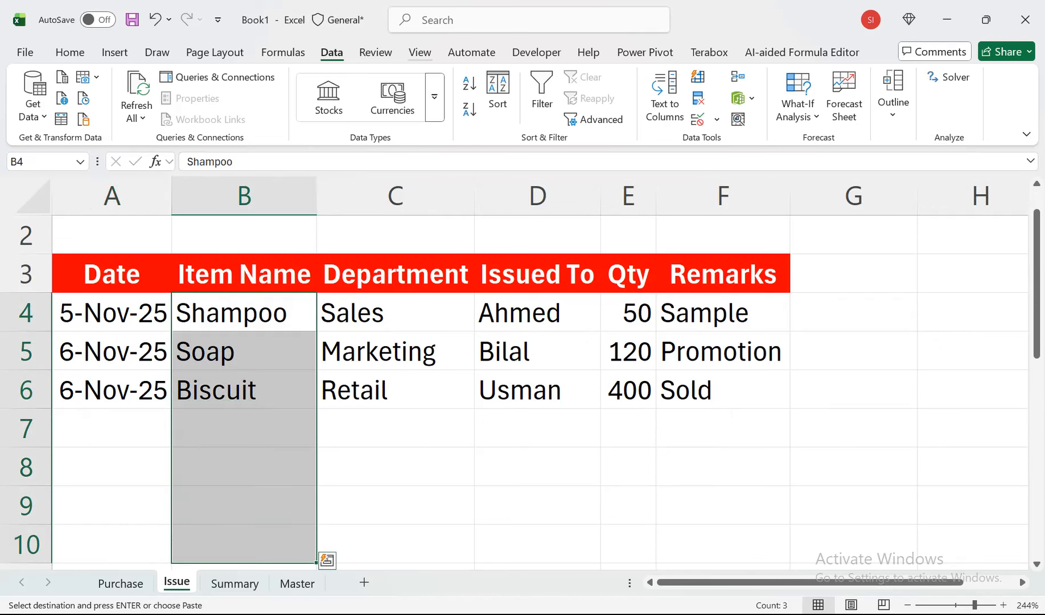
left_click(717, 119)
left_click(755, 141)
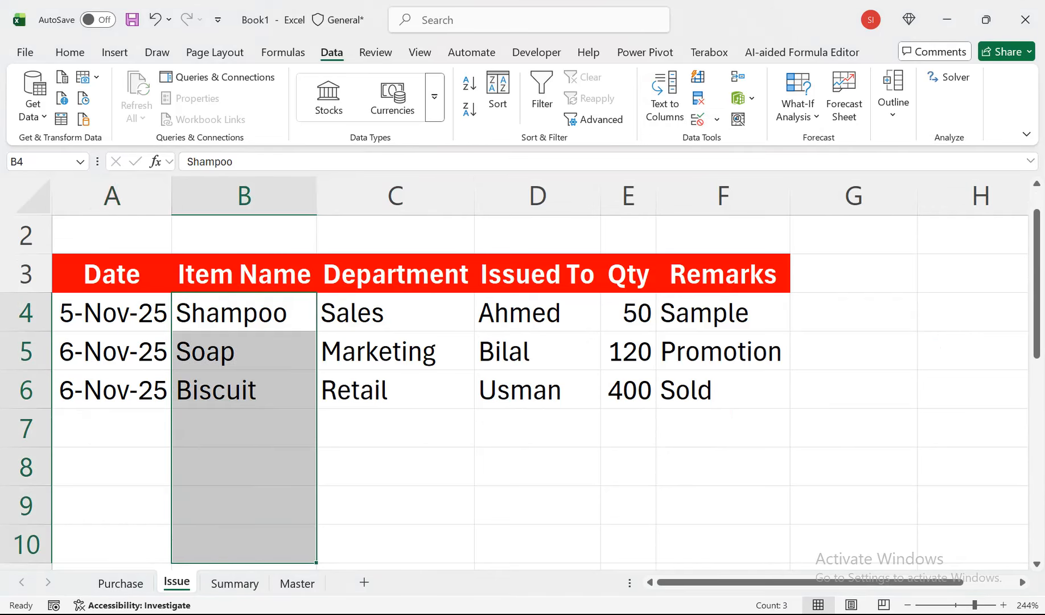
left_click(501, 202)
left_click(410, 240)
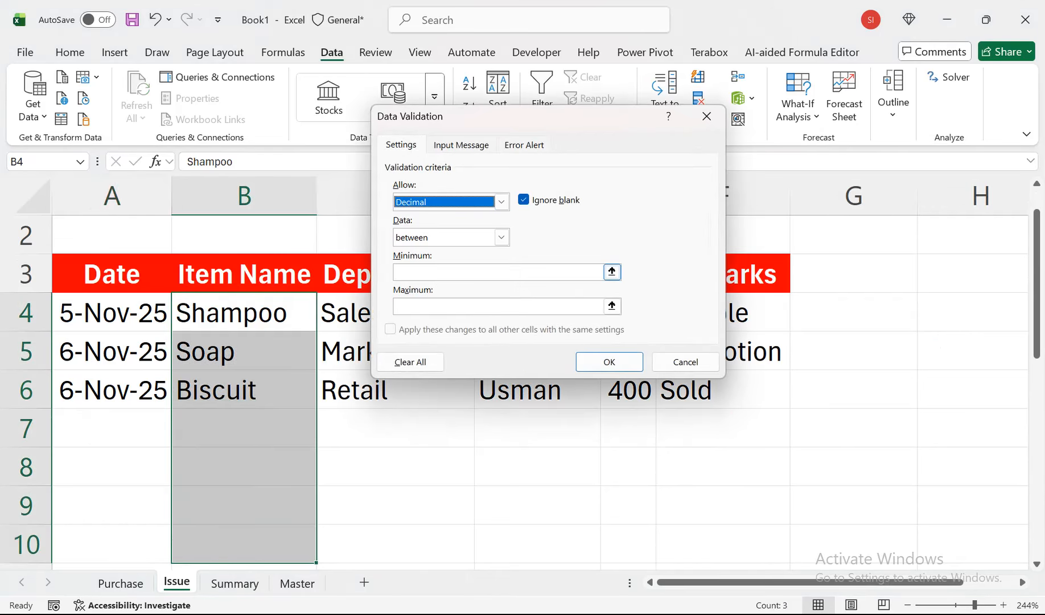
left_click(501, 202)
left_click(402, 251)
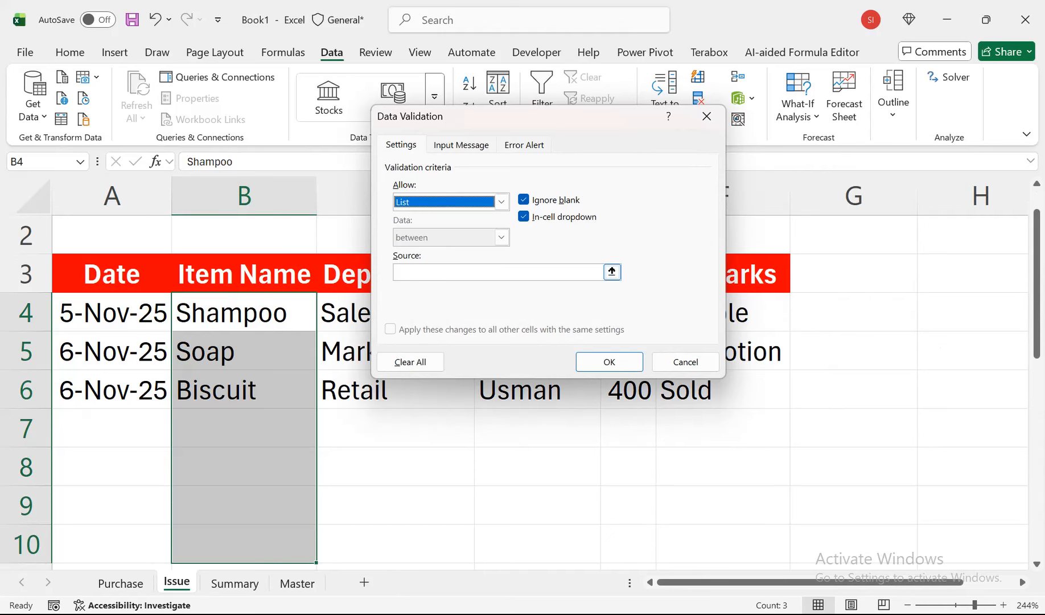
left_click(490, 271)
left_click(297, 583)
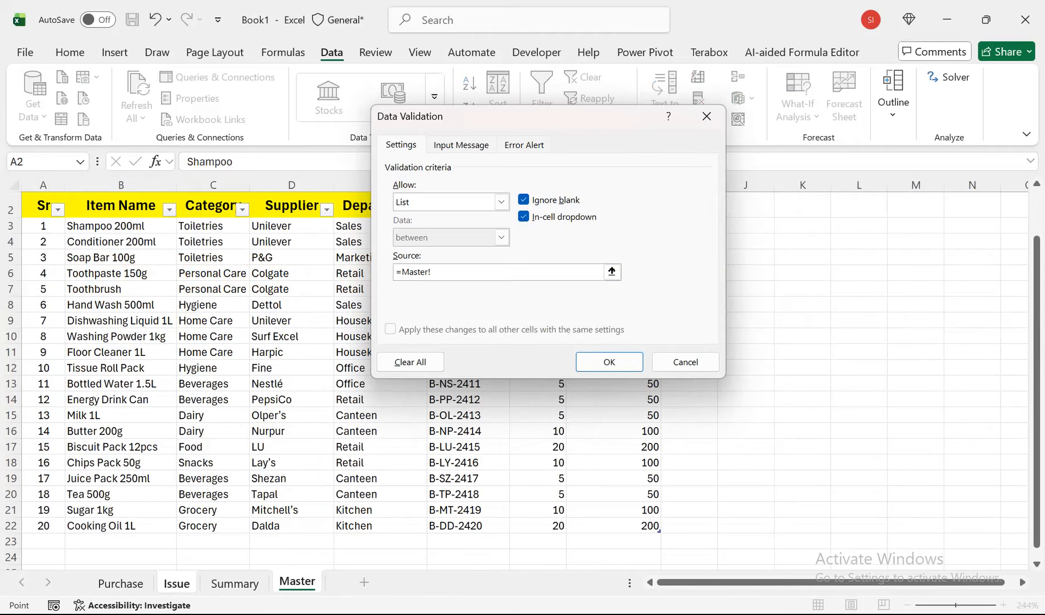
left_click_drag(114, 226, 116, 524)
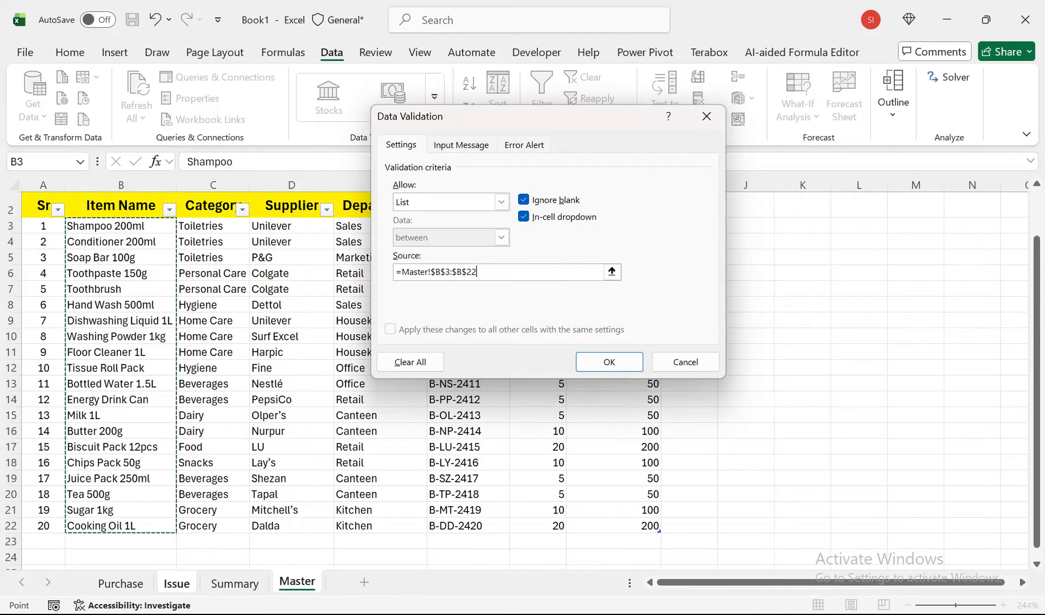
left_click(608, 362)
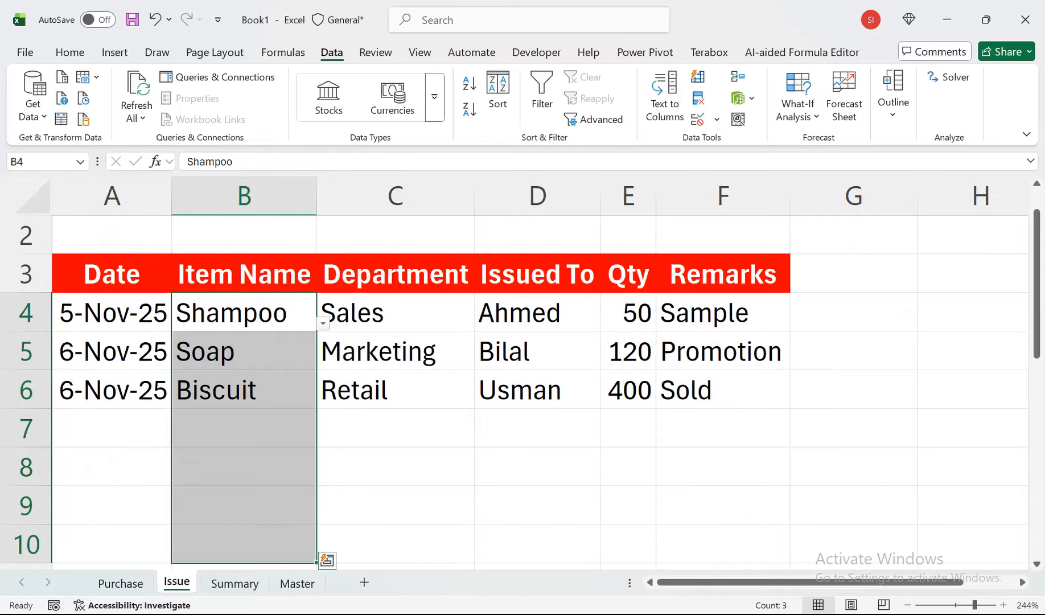
Fill the 6-Nov-25 date down into A7 on the Issue sheet and choose Energy Drink Can as the item in B7
left_click(244, 428)
left_click_drag(112, 390, 112, 428)
key("ctrl+d")
left_click(244, 428)
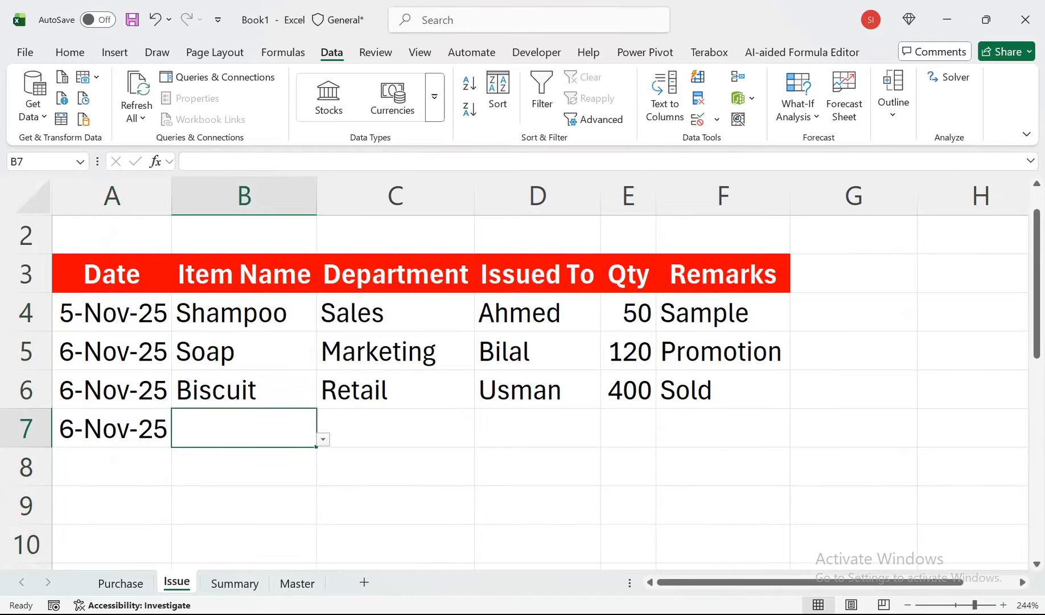
left_click(322, 438)
scroll(251, 530, "down", 3)
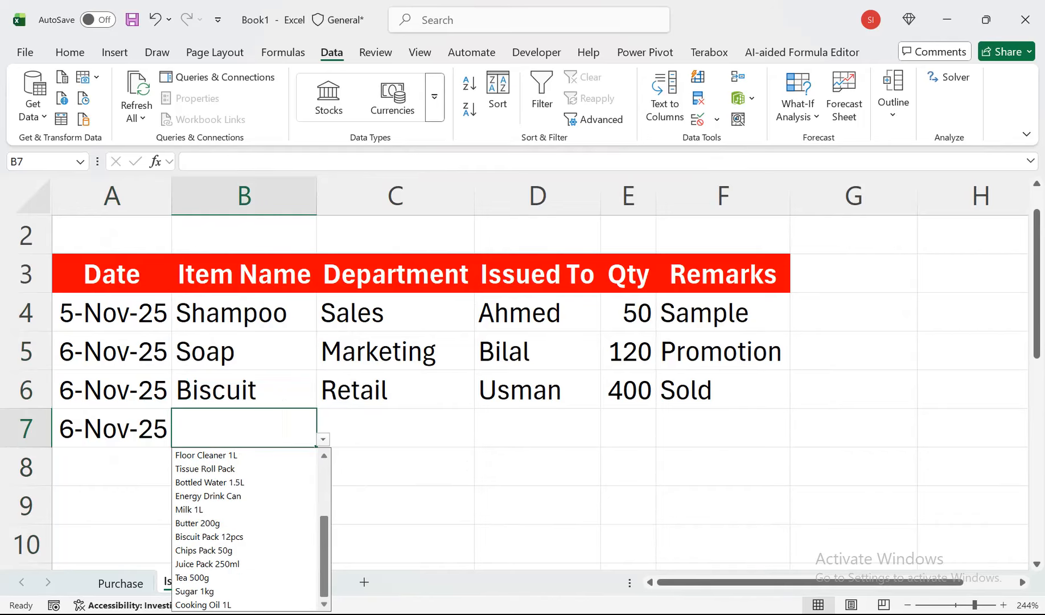
scroll(245, 495, "up", 2)
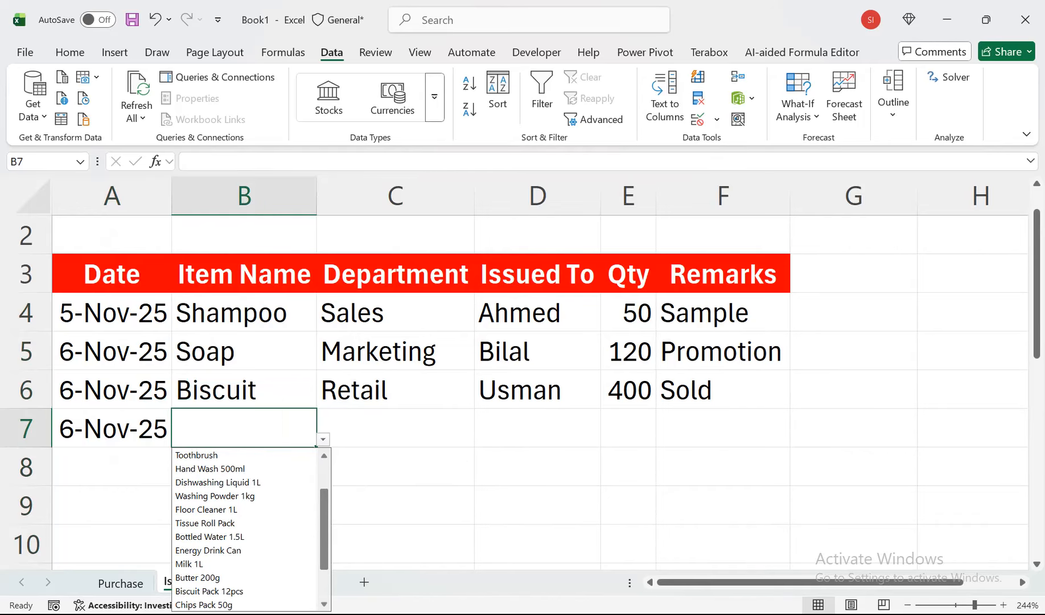
left_click(216, 549)
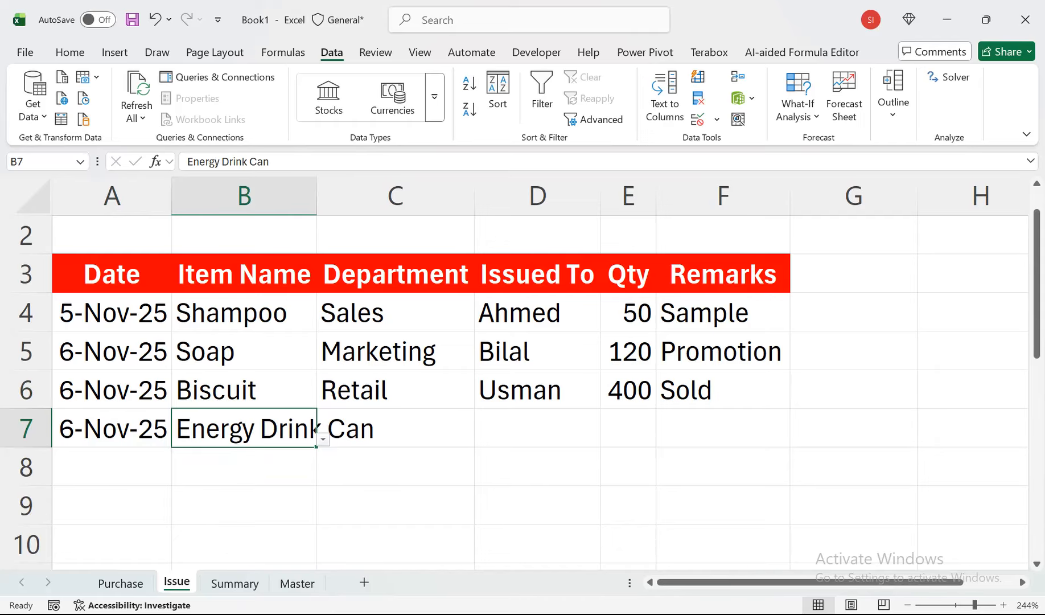
Autofit the width of column B on the Issue sheet and select cell C7
double_click(317, 195)
key("Right")
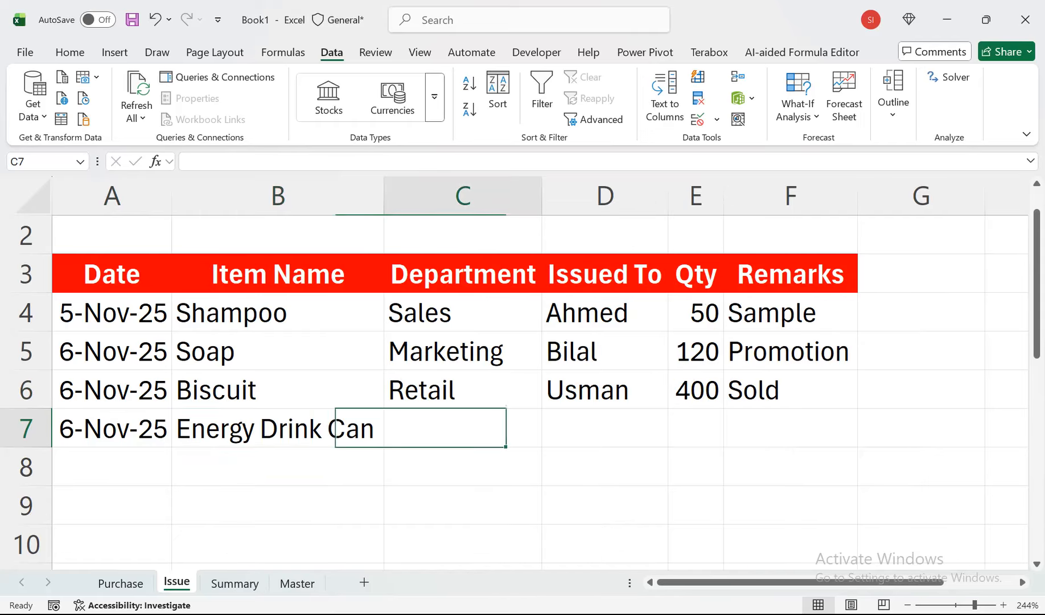
left_click(297, 583)
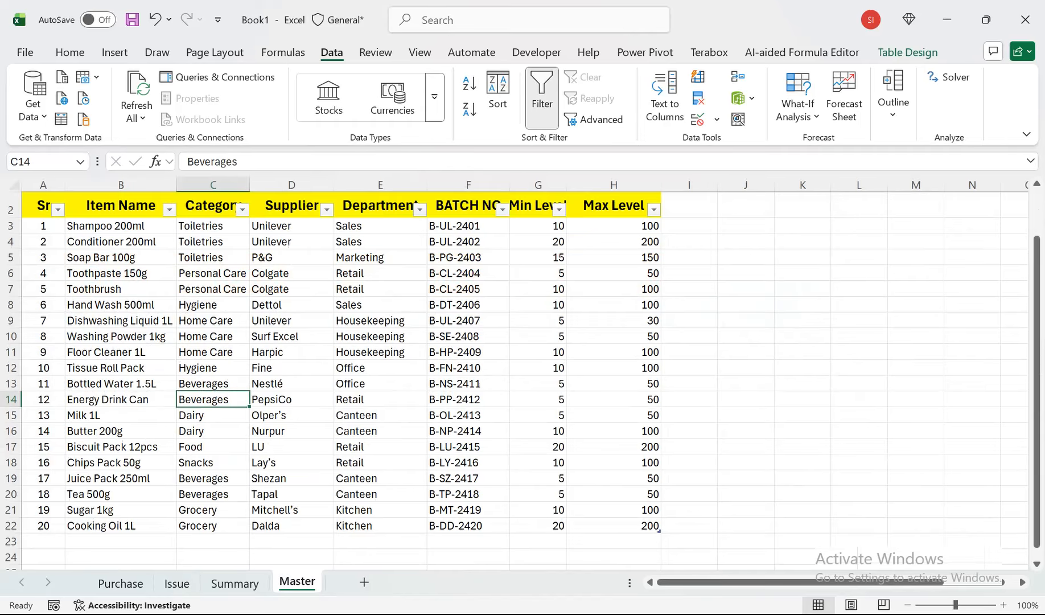
key("ctrl+c")
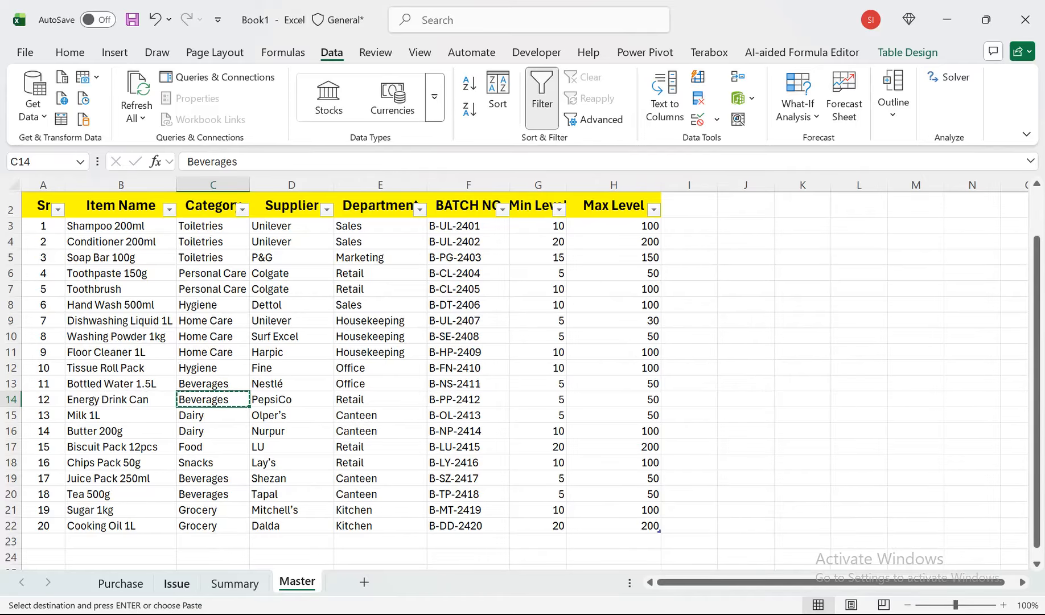
left_click(177, 583)
key("ctrl+v")
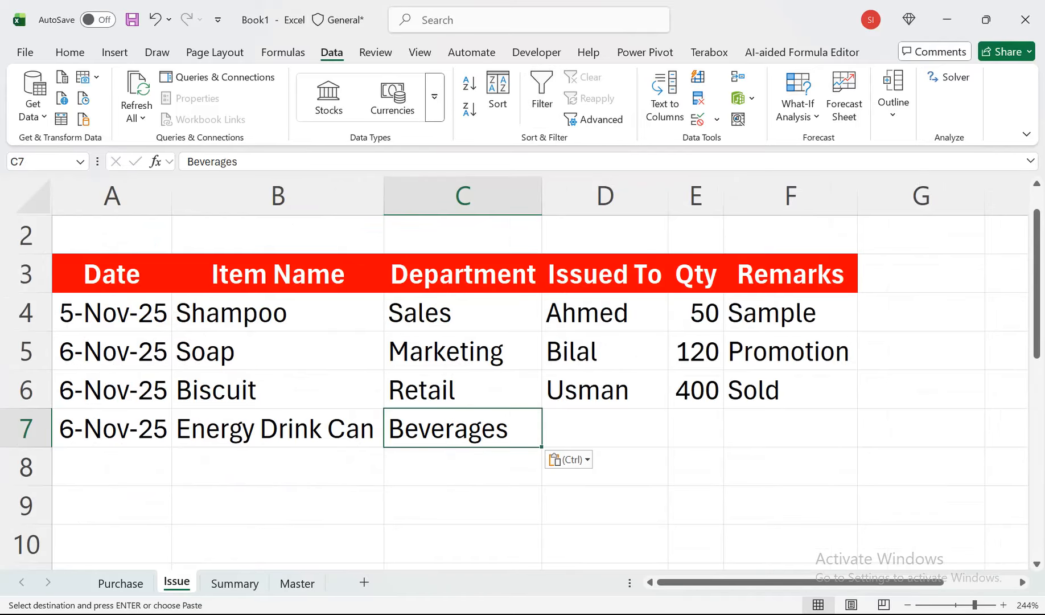
key("Delete")
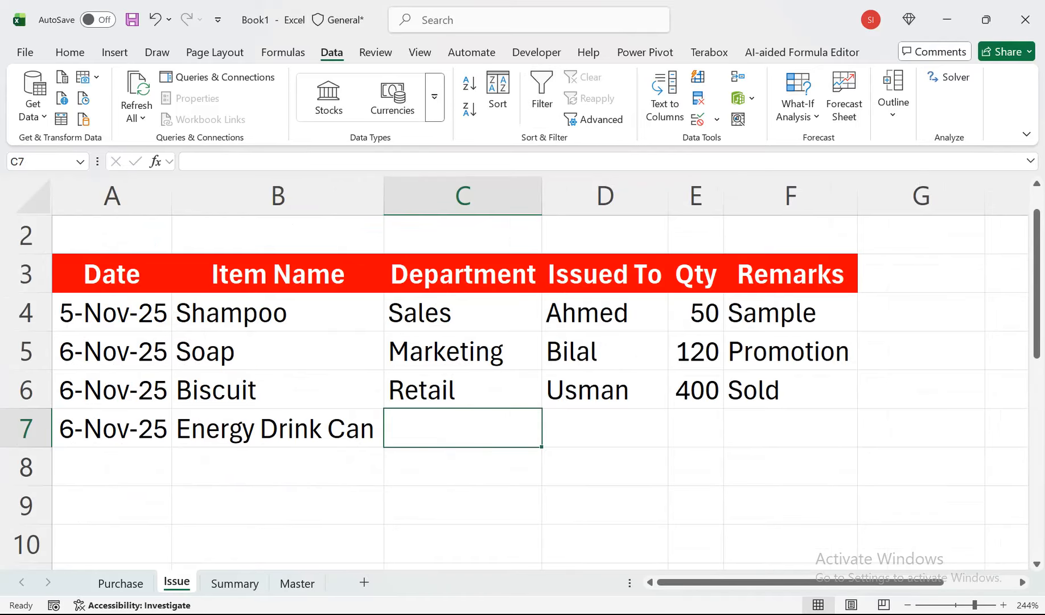
left_click(463, 352)
key("ctrl+c")
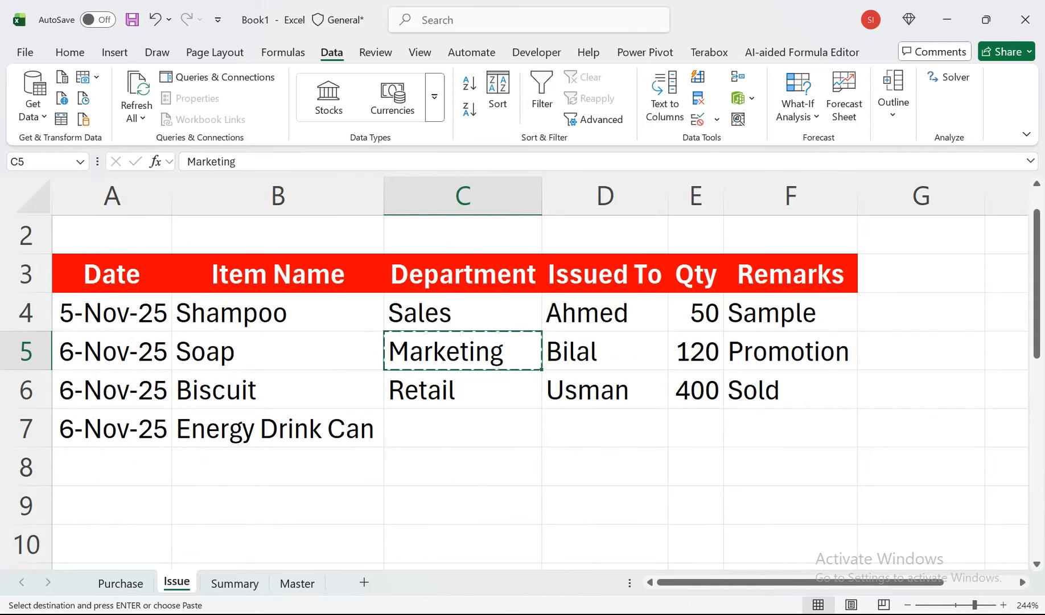
left_click(463, 428)
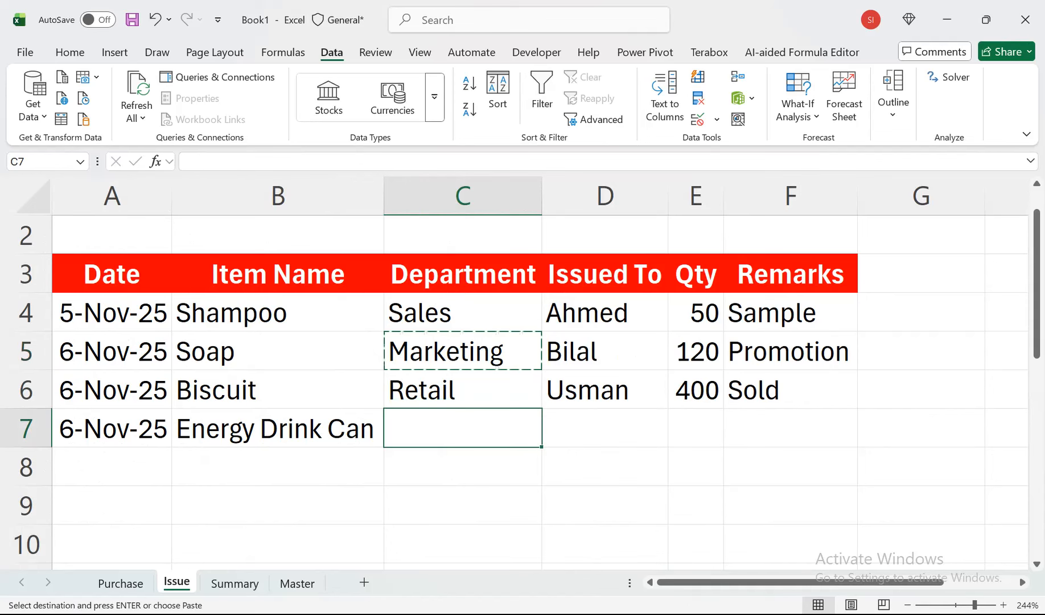
Copy the Sales department from C4 into C7 for the Energy Drink Can issue entry
left_click(463, 312)
key("ctrl+c")
left_click(462, 428)
key("ctrl+v")
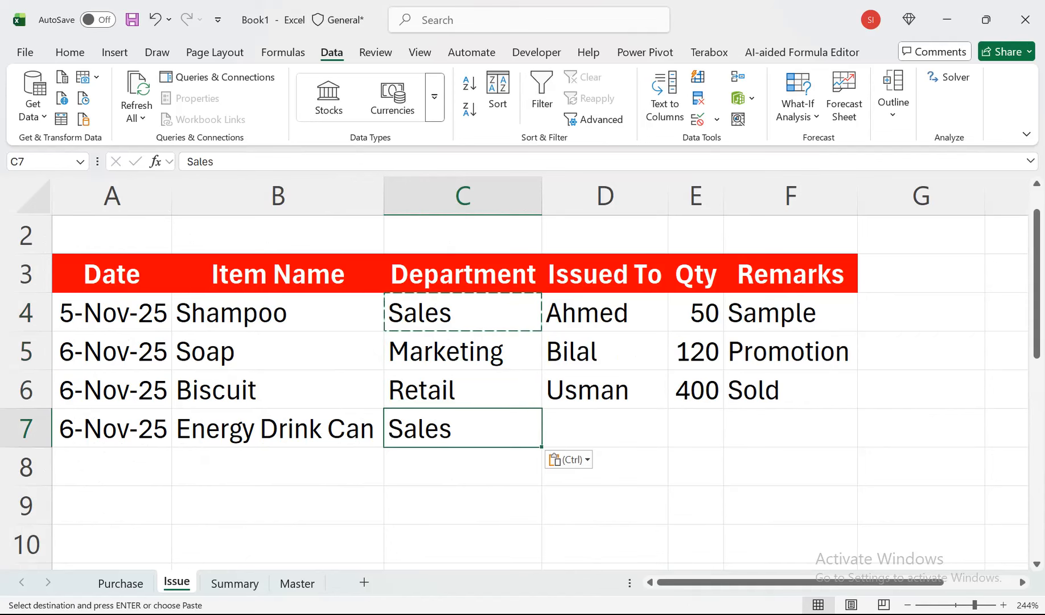
Complete row 7 of the Issue sheet with the recipient's name, a quantity of 50 and the remark Sold
key("Right")
type("Shahab")
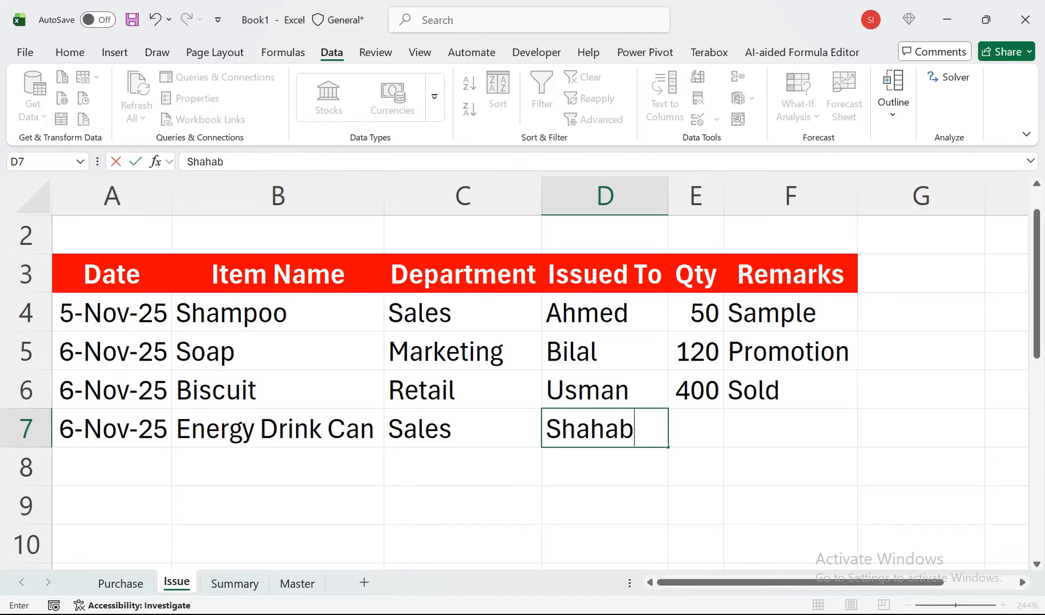
key("Tab")
type("50")
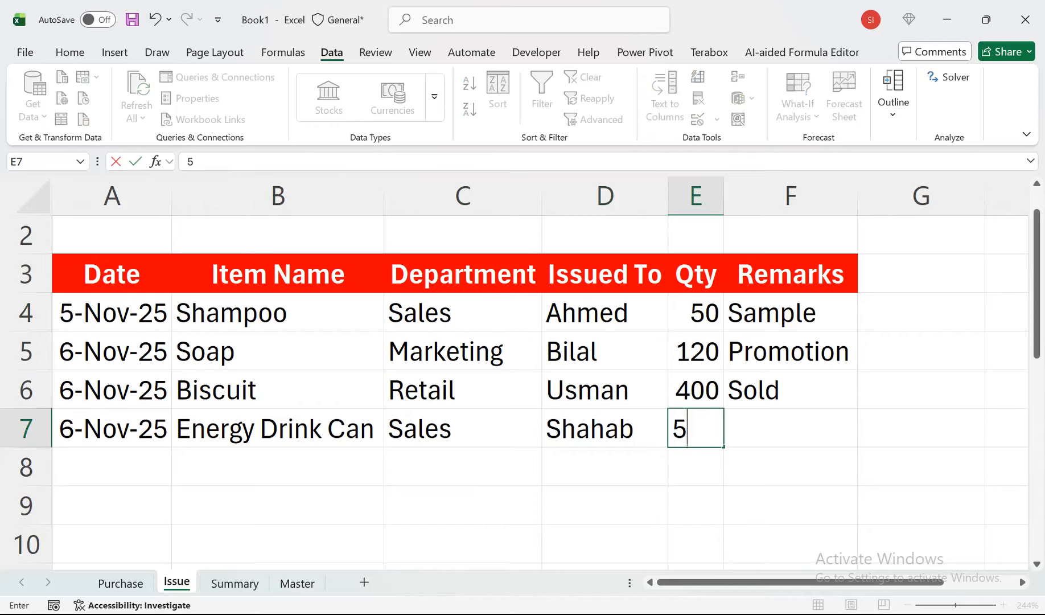
key("Tab")
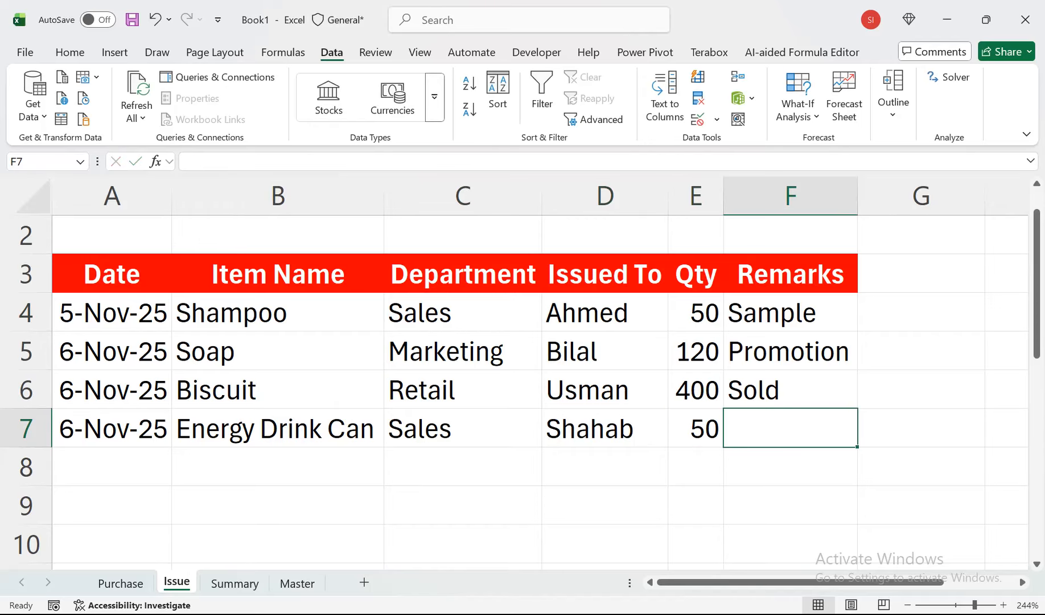
type("Sold")
key("Return")
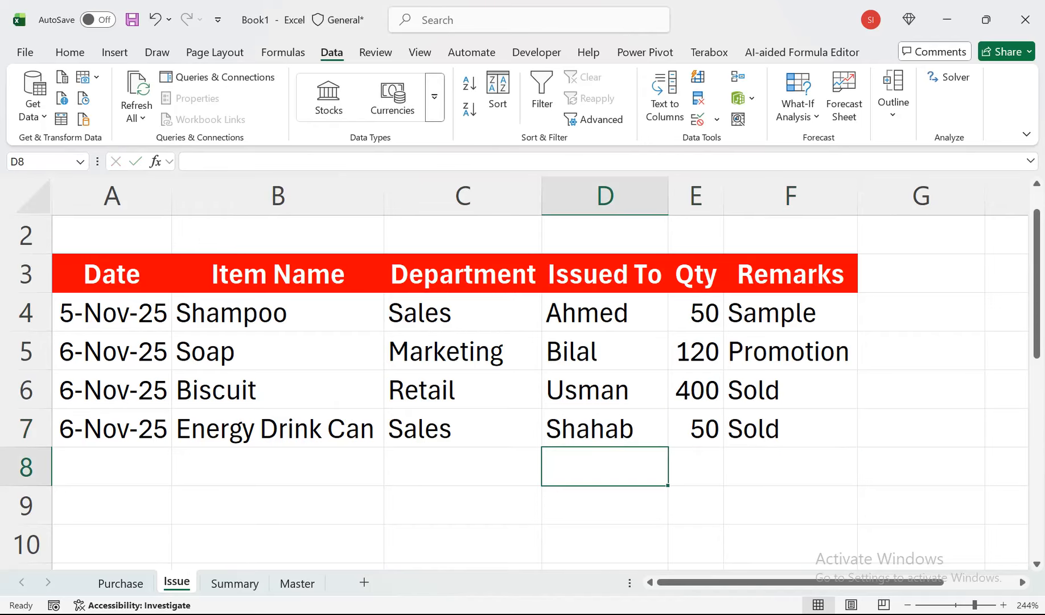
Examine the Energy Drink Can's purchased, issued and closing stock cells in row 7 of the Summary sheet
left_click(234, 583)
left_click(483, 444)
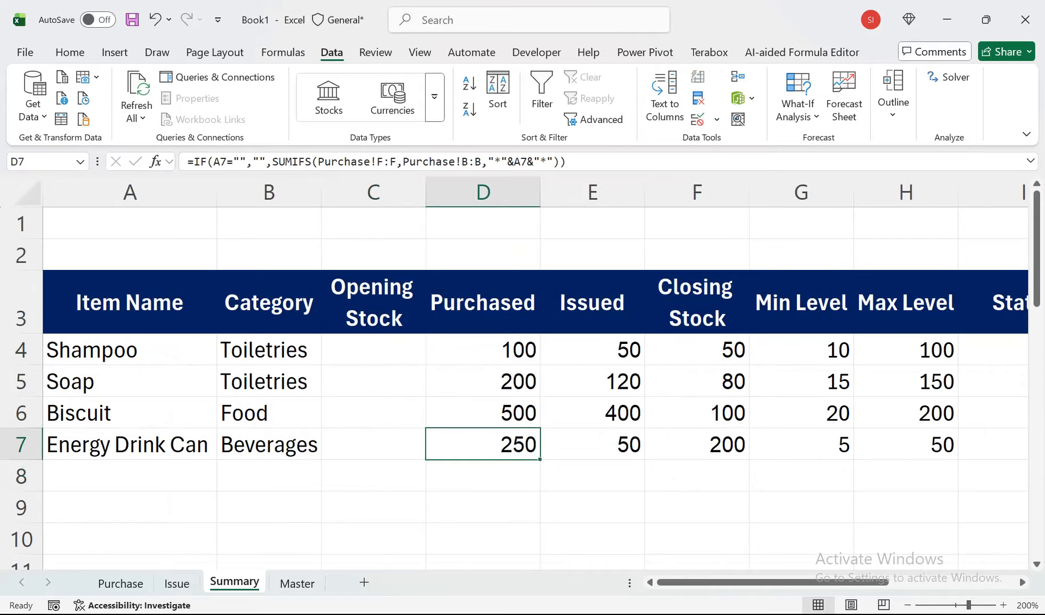
left_click(592, 444)
left_click(697, 444)
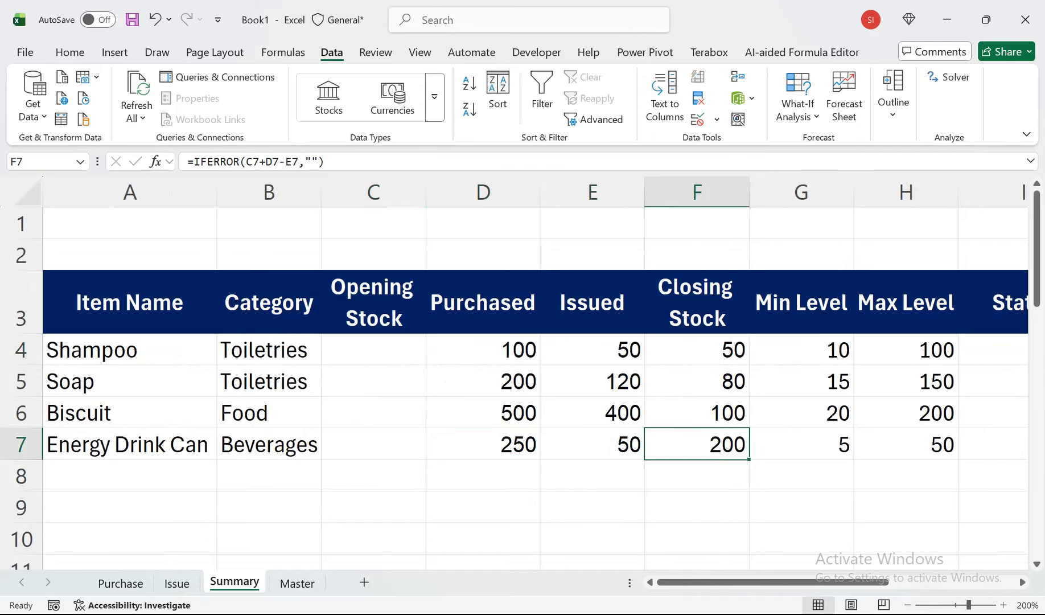
left_click_drag(906, 412, 991, 413)
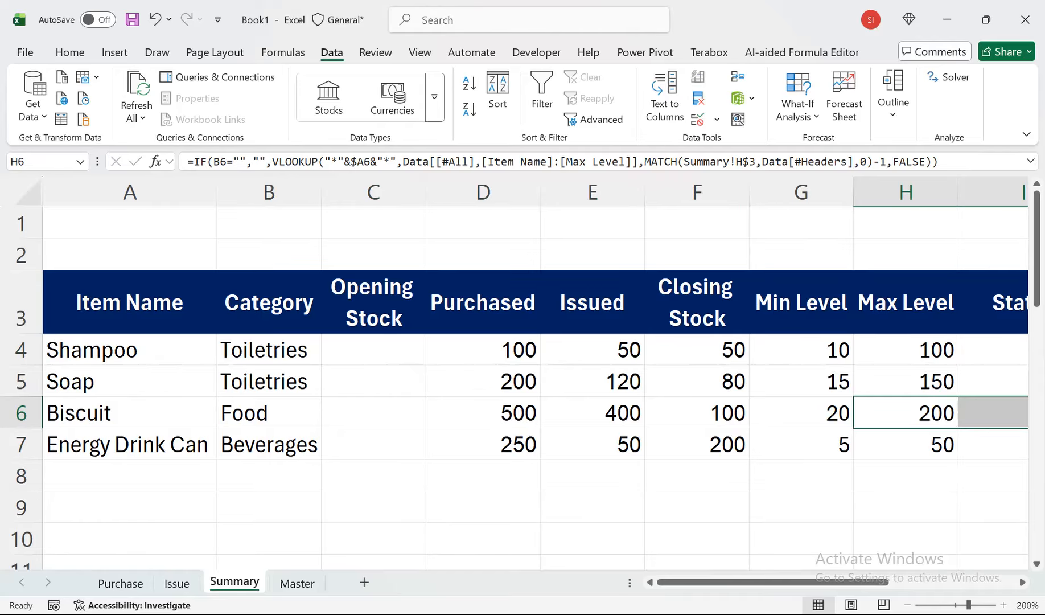
Enter an opening stock of 20 for each of the four items in C4:C7 on the Summary sheet
left_click(374, 350)
type("20")
key("Return")
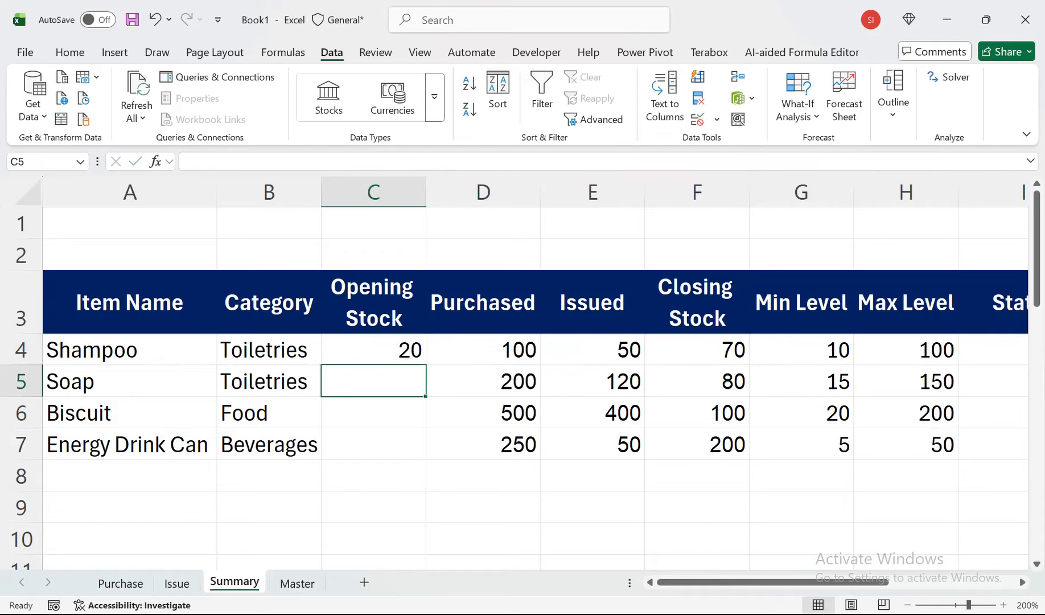
type("20")
key("Return")
type("20")
key("Return")
type("20")
key("Return")
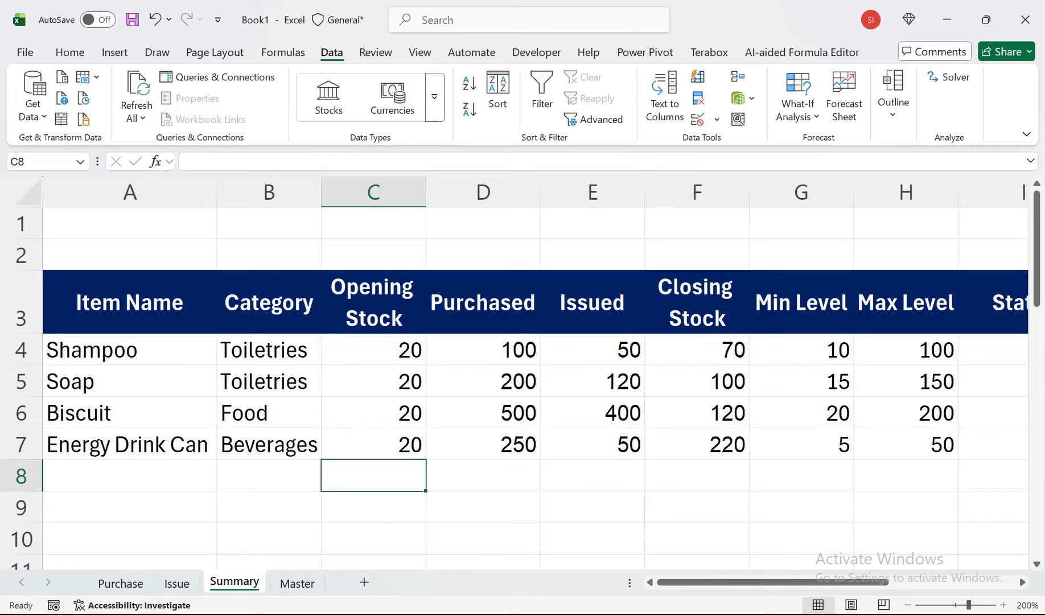
Review the Purchase sheet and the stock list on the Master sheet
left_click(120, 583)
left_click_drag(484, 349, 364, 246)
left_click_drag(213, 215, 80, 216)
left_click(299, 336)
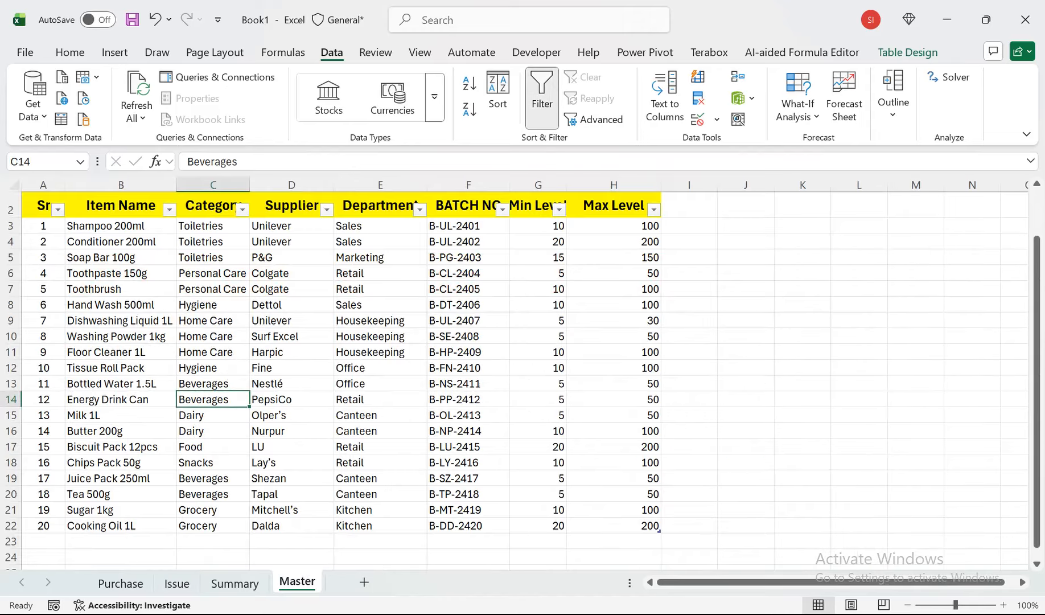
left_click_drag(468, 257, 468, 197)
left_click(213, 388)
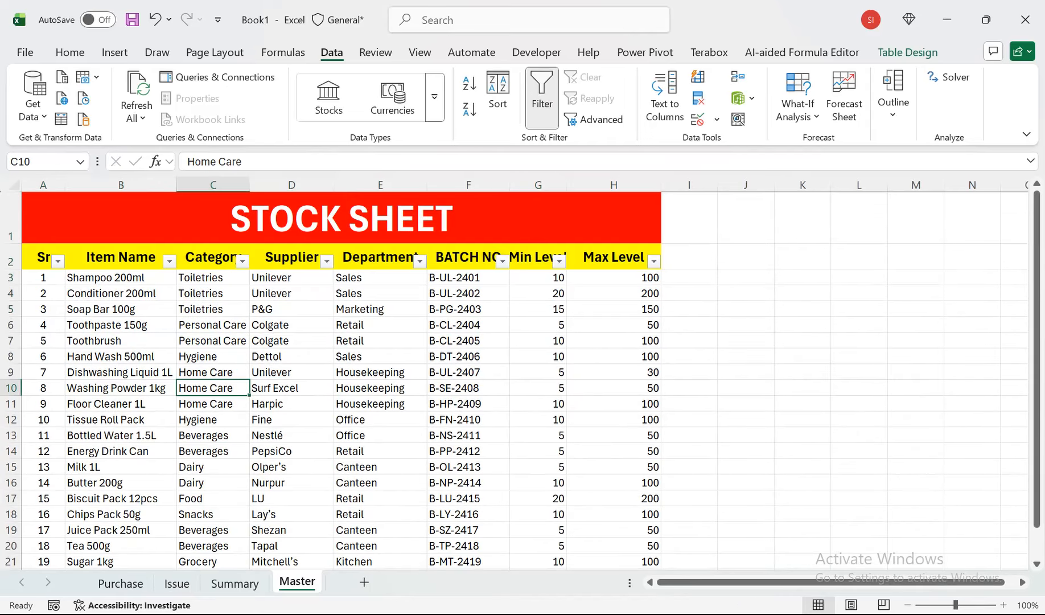
Start the Status formula in Summary cell I4 with =IF(F4>G4, to test closing stock against the minimum level
left_click(235, 584)
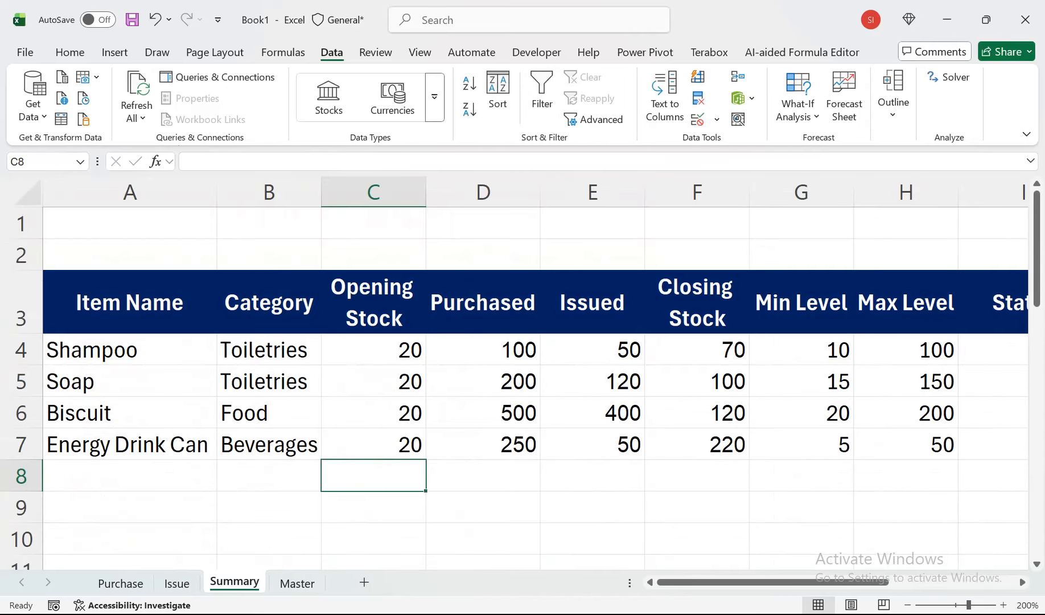
left_click(1023, 582)
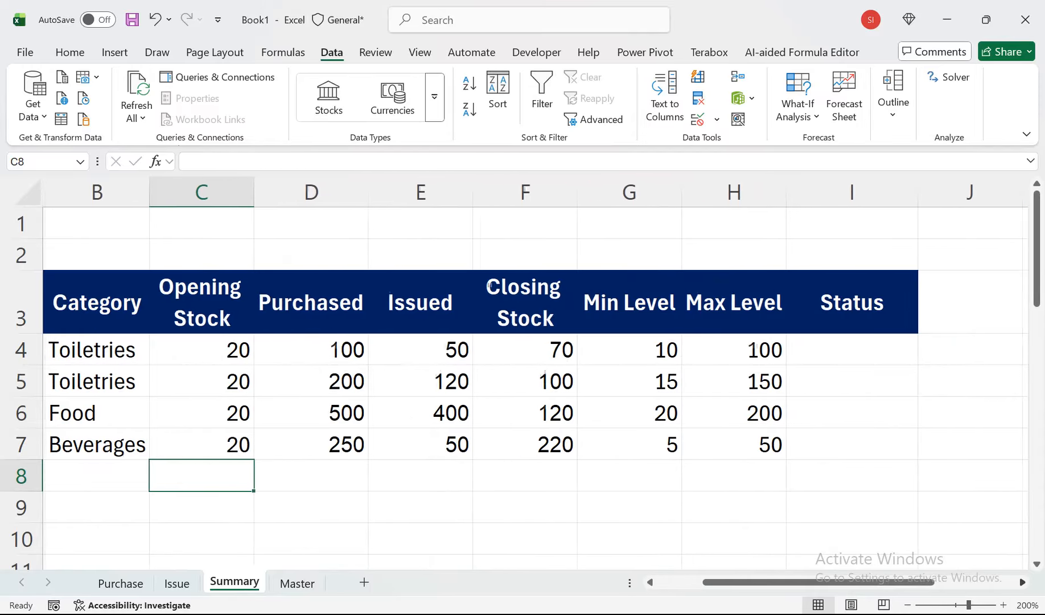
left_click(850, 349)
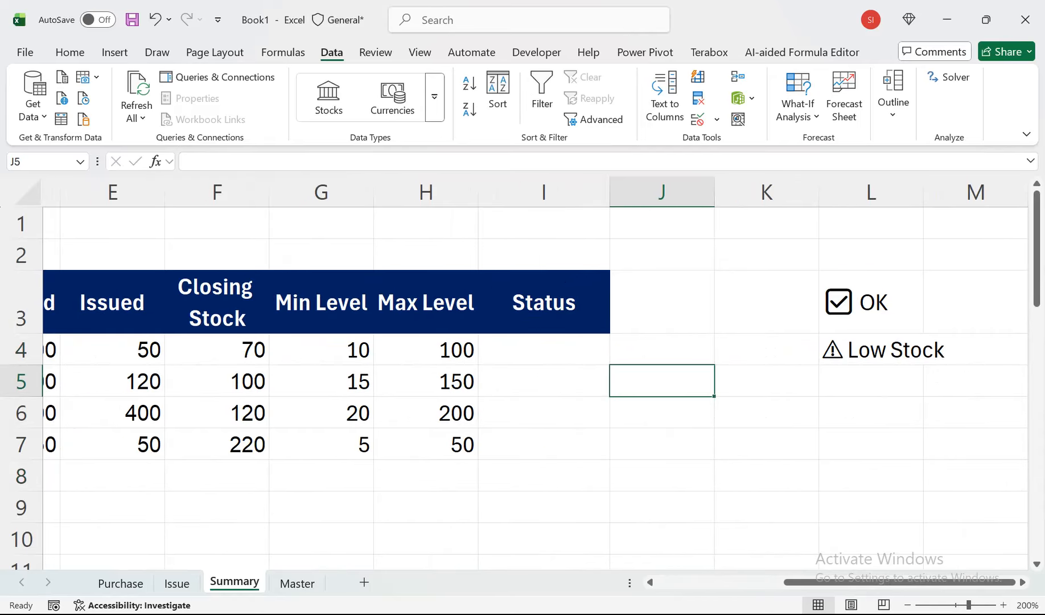
left_click_drag(544, 348, 544, 444)
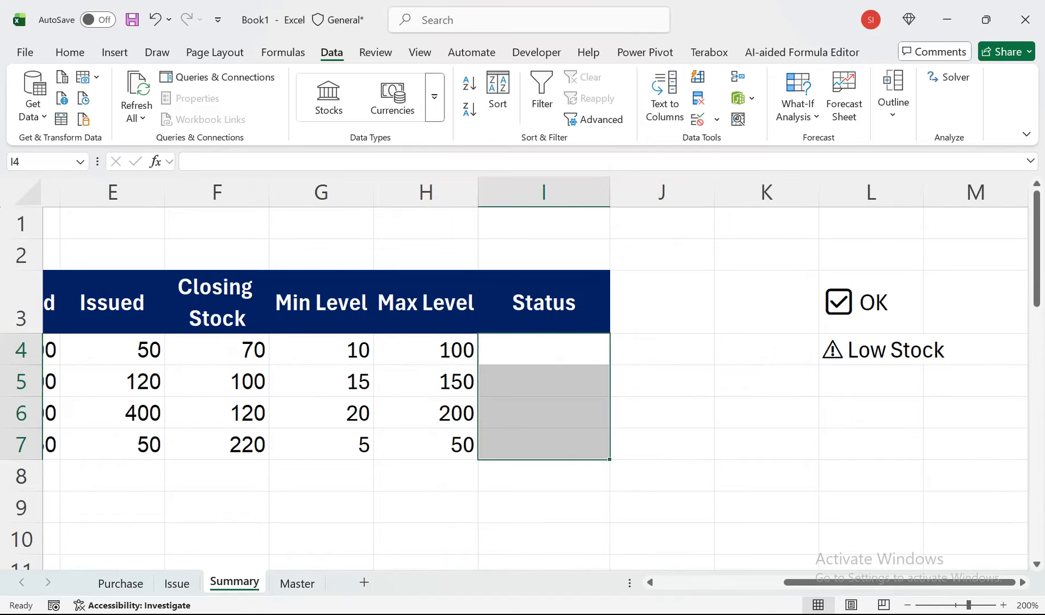
left_click(544, 349)
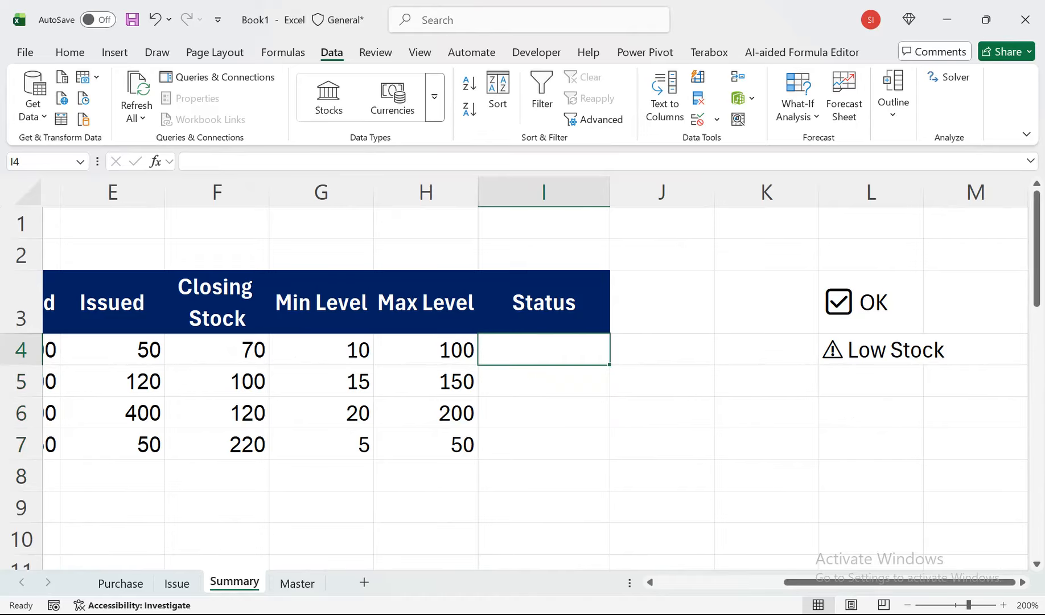
type("=IF(")
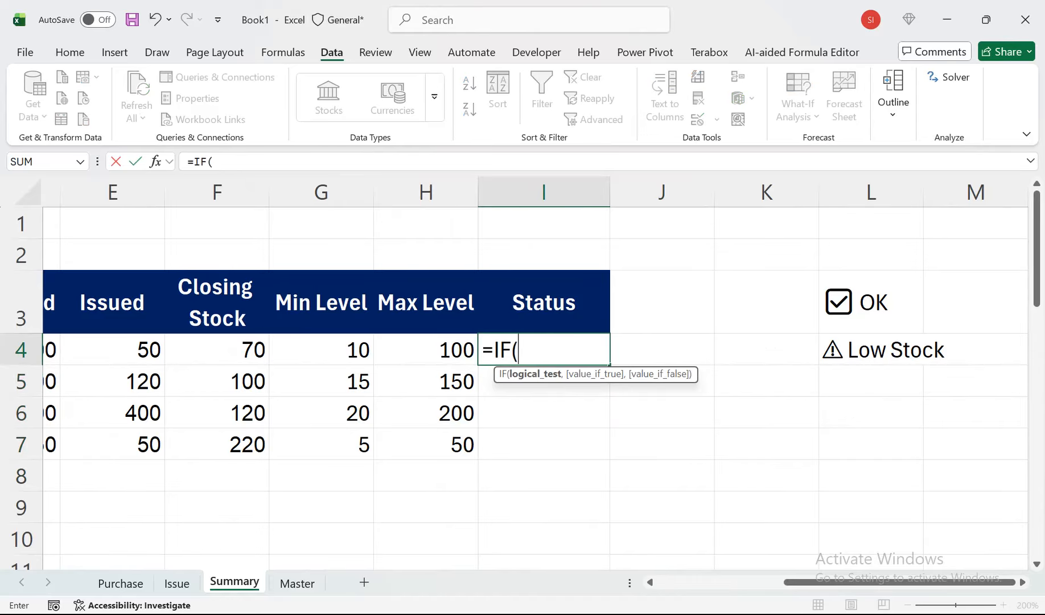
left_click(217, 349)
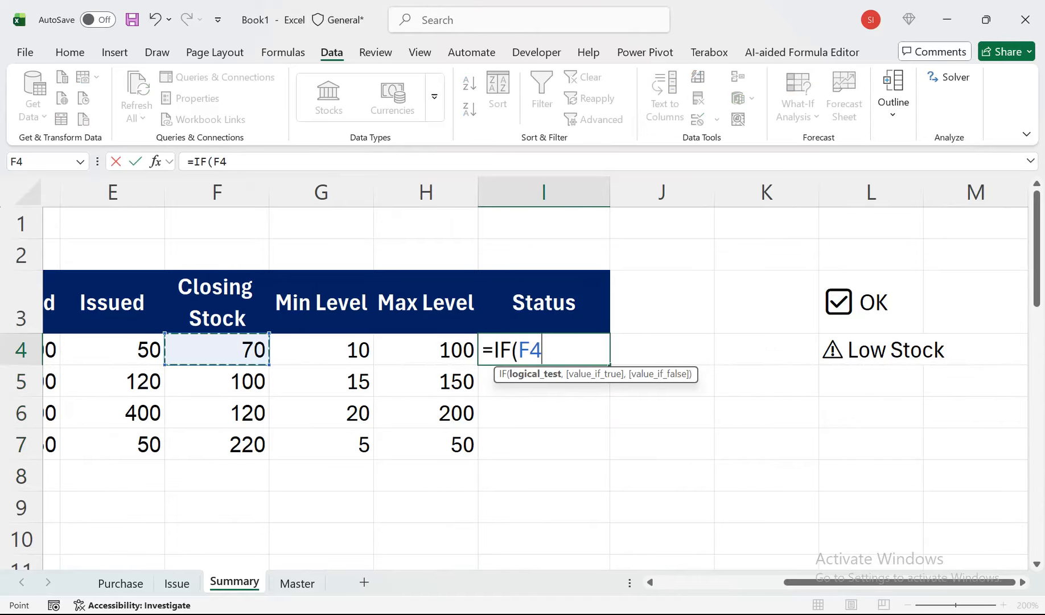
type(">")
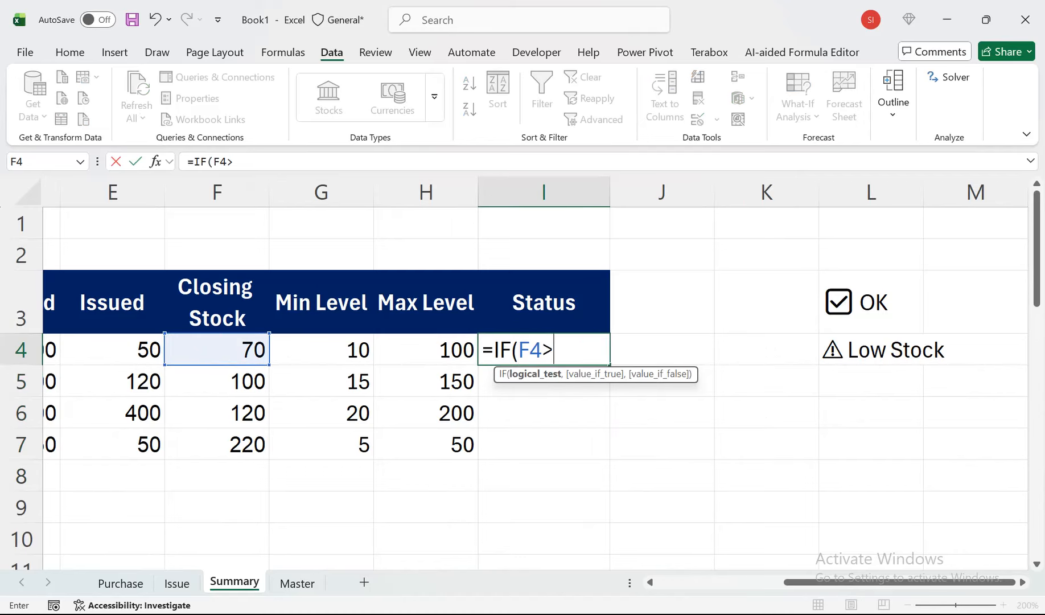
left_click(321, 349)
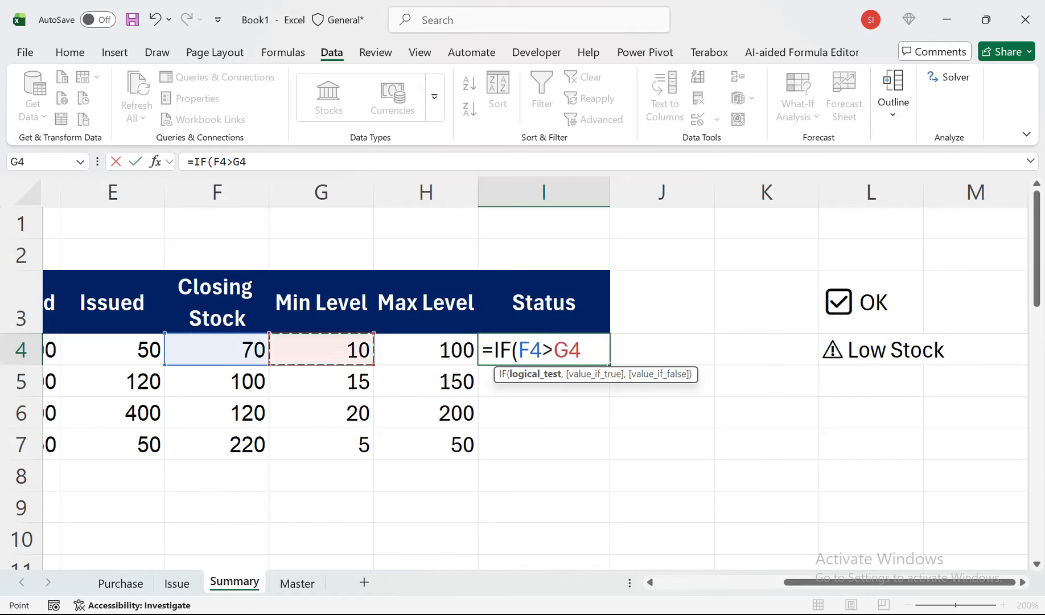
type(",")
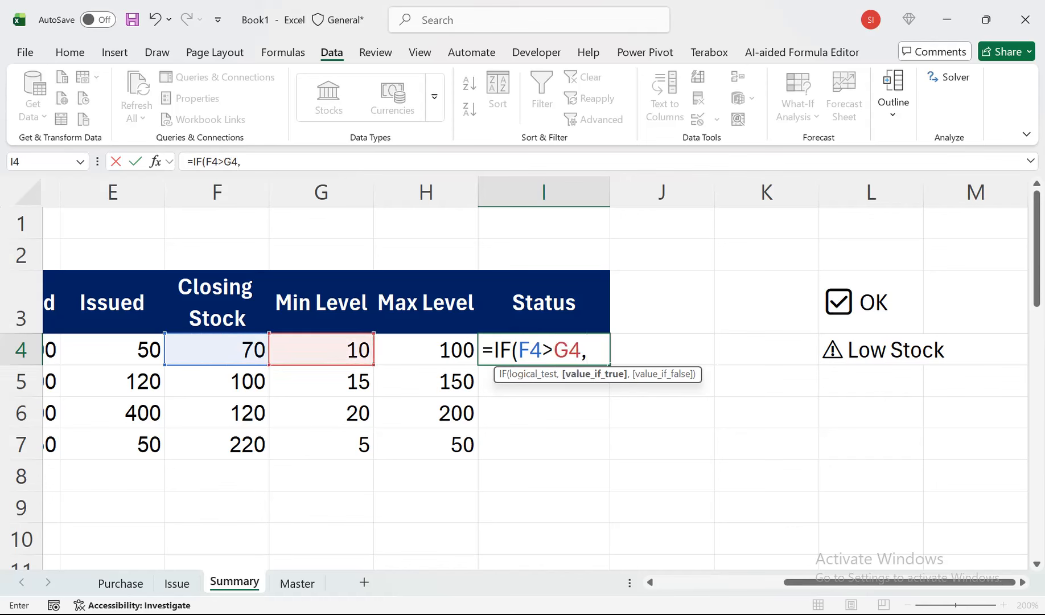
left_click(871, 303)
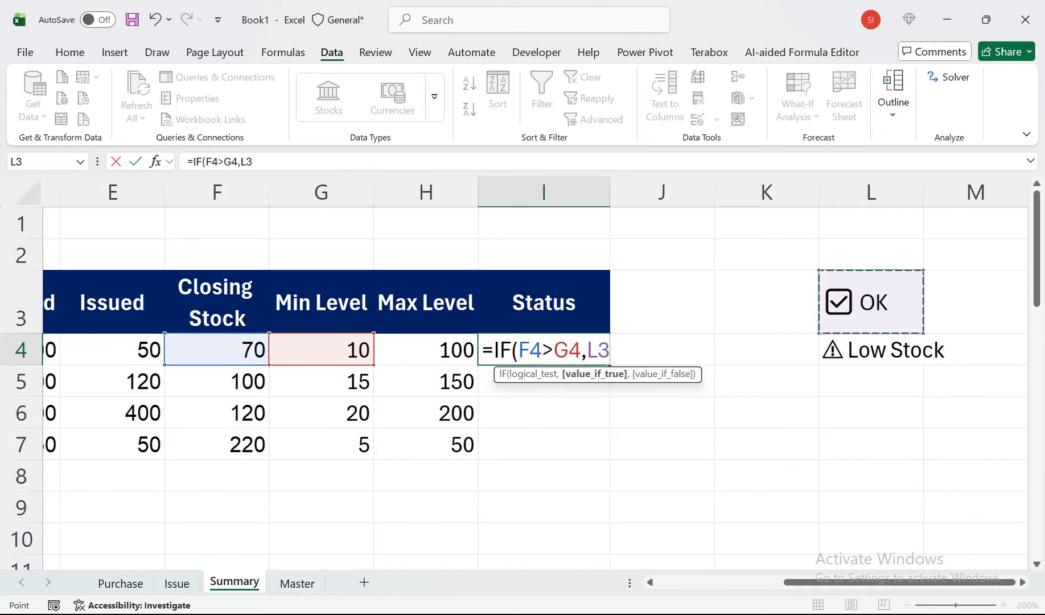
key("BackSpace")
key("BackSpace")
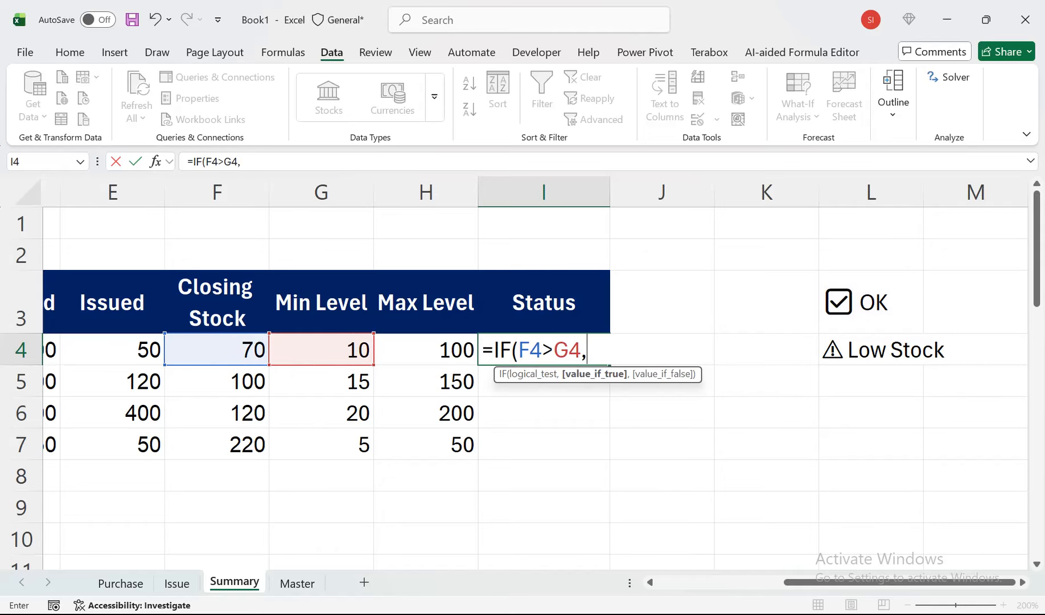
type("\"ok")
key("BackSpace")
key("BackSpace")
key("BackSpace")
Complete the Status formula in I4 as =IF(F4>G4,$L$3,$L$4) and fill it down through I7
left_click(871, 302)
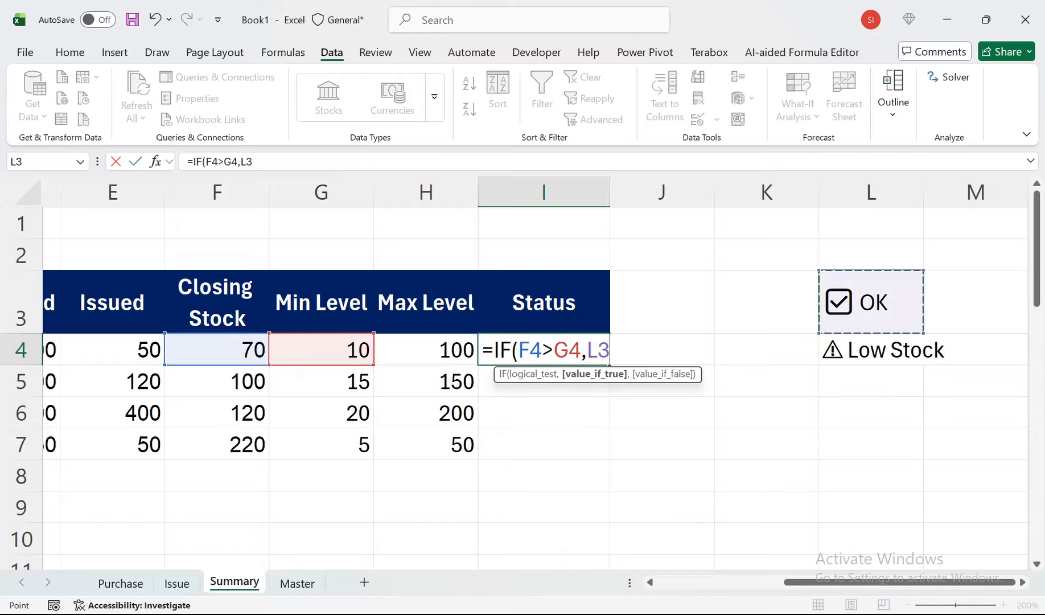
key("F4")
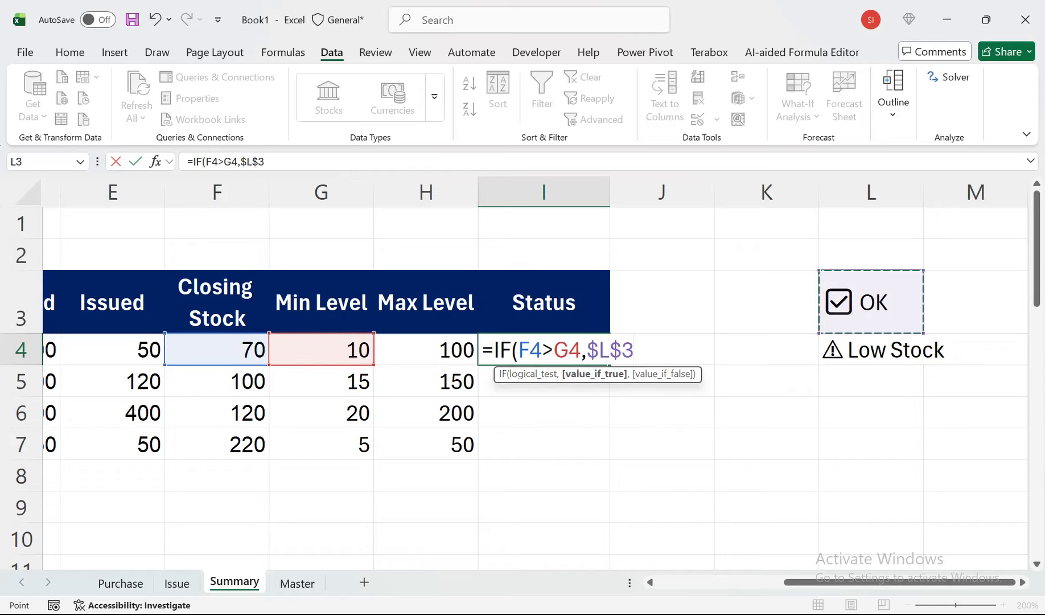
type(",")
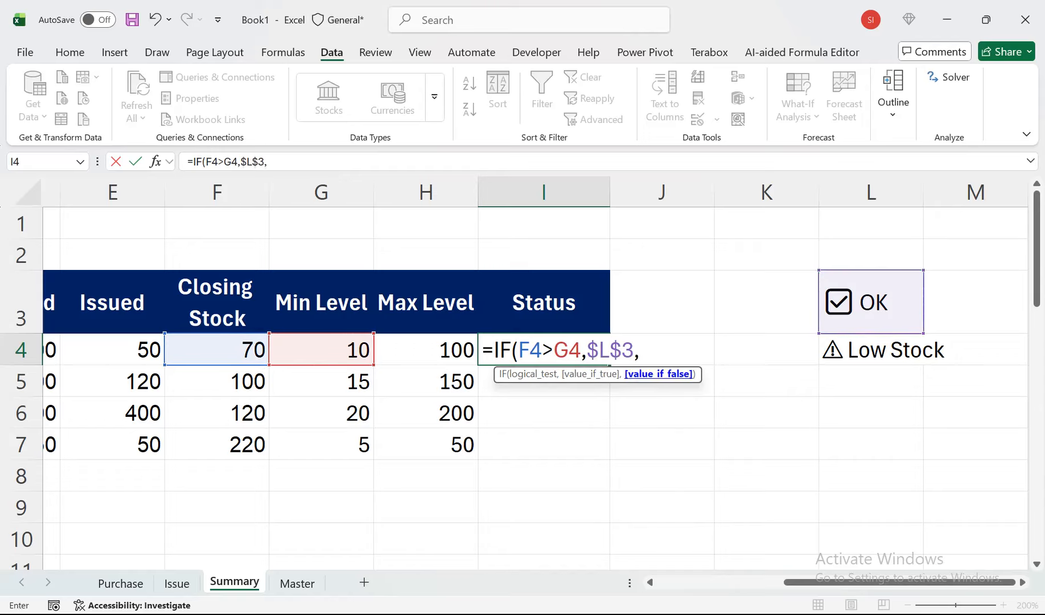
left_click(871, 350)
key("F4")
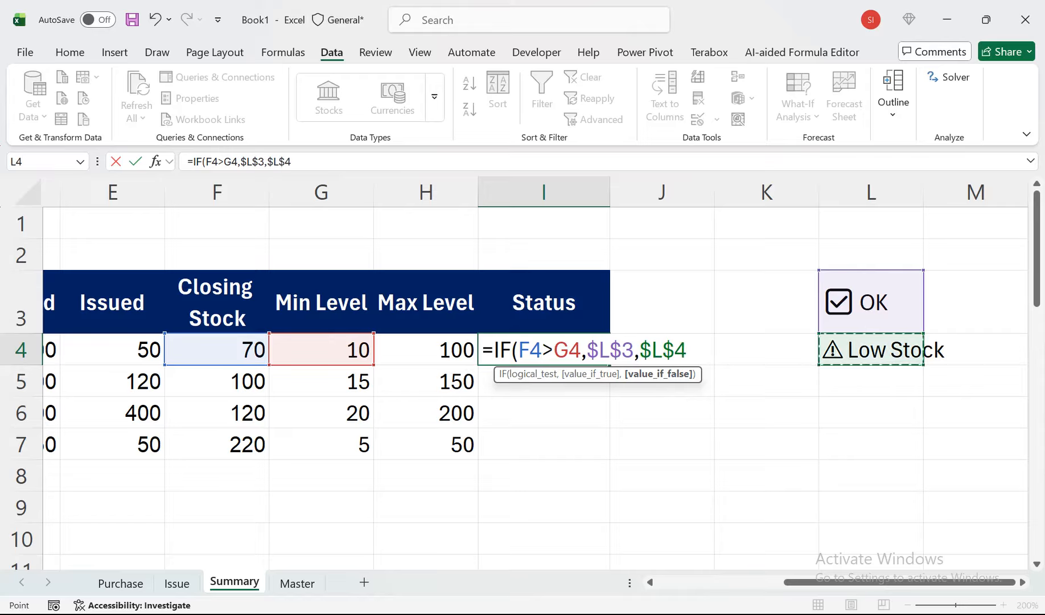
type(")")
key("Return")
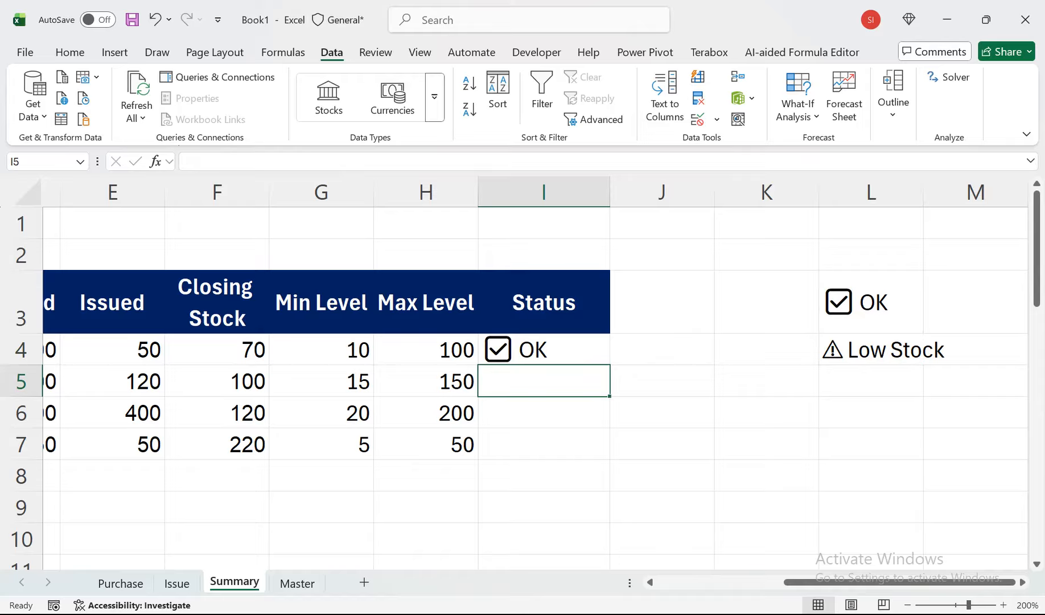
left_click(543, 349)
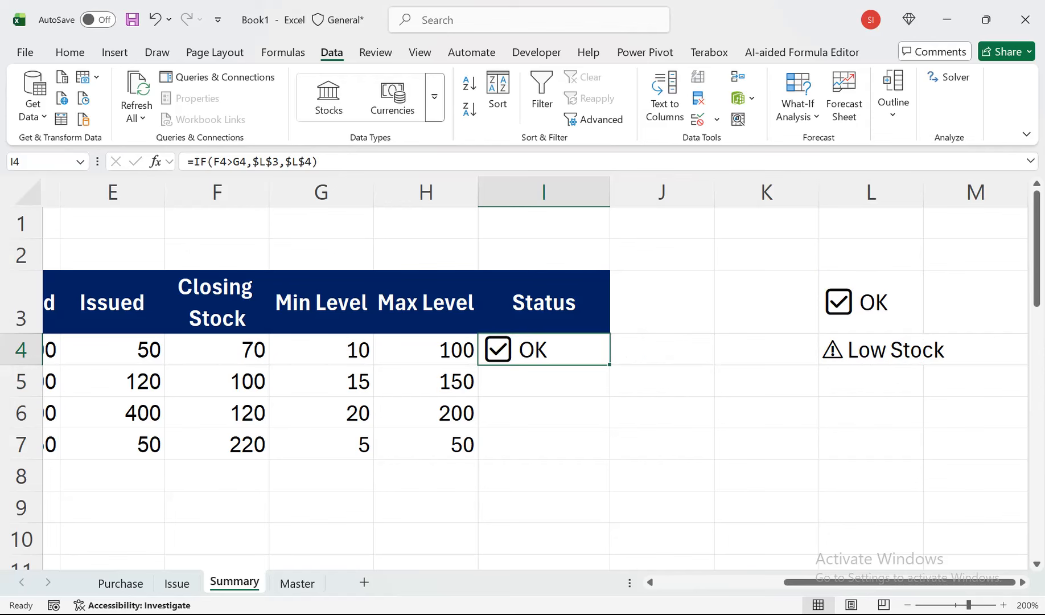
left_click_drag(609, 364, 609, 458)
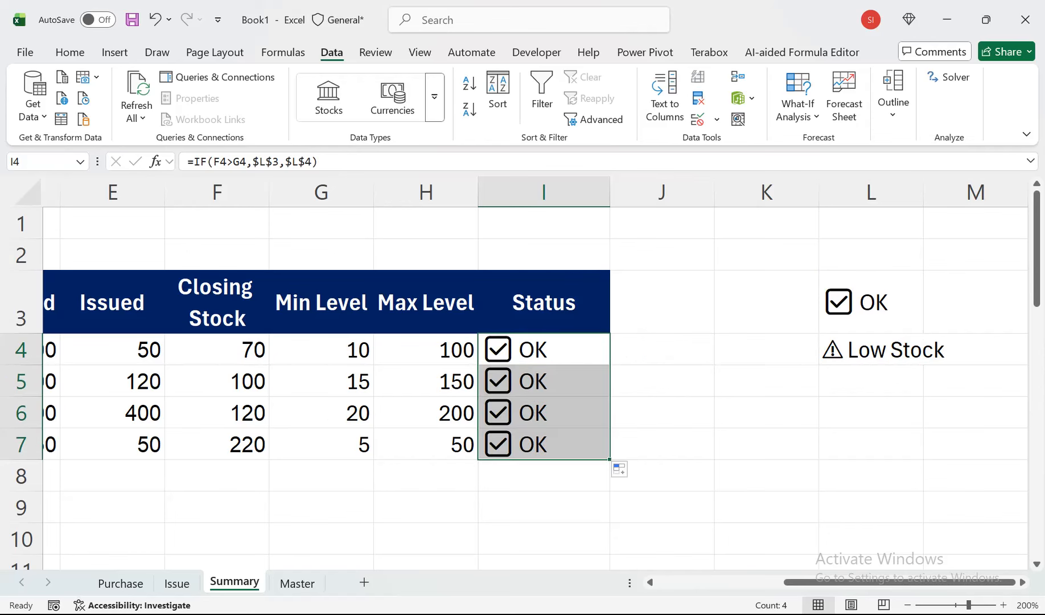
Set the Biscuit's issued quantity in cell E6 of the Issue sheet to 490
left_click_drag(217, 380, 269, 412)
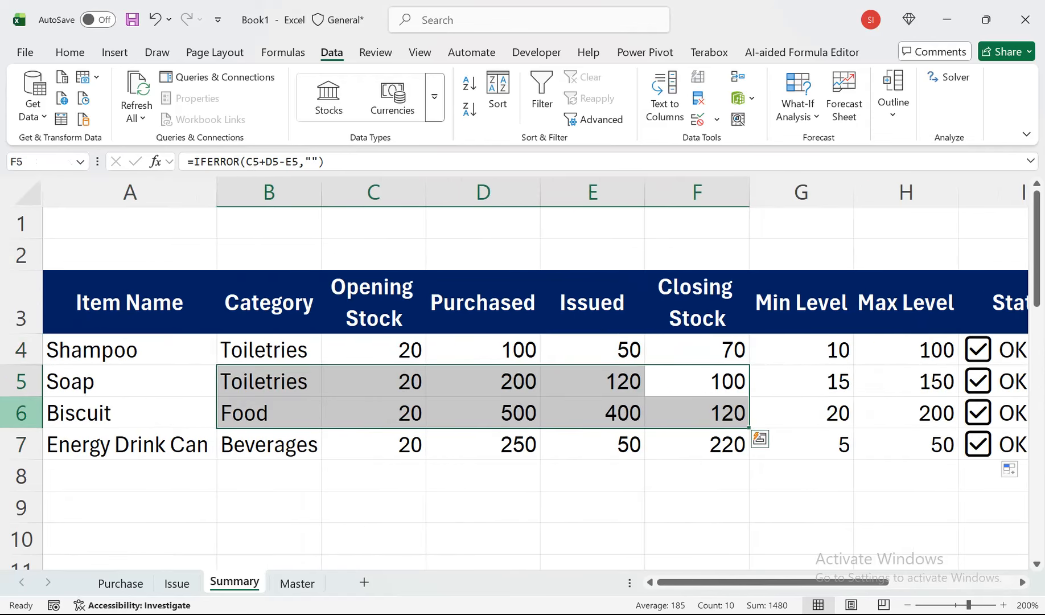
left_click(696, 381)
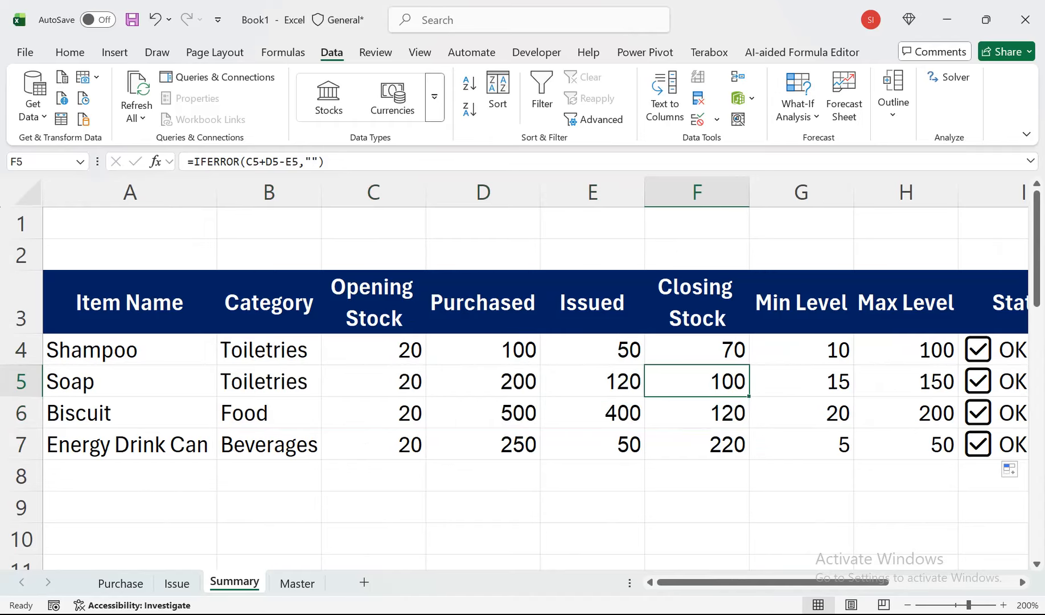
key("Left")
key("Left")
key("Down")
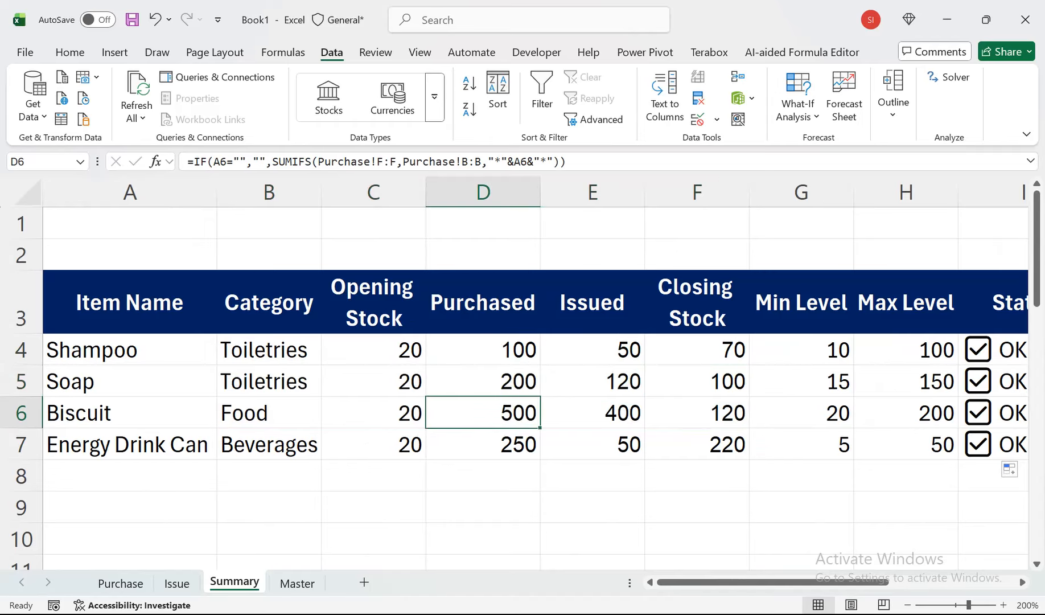
left_click(592, 413)
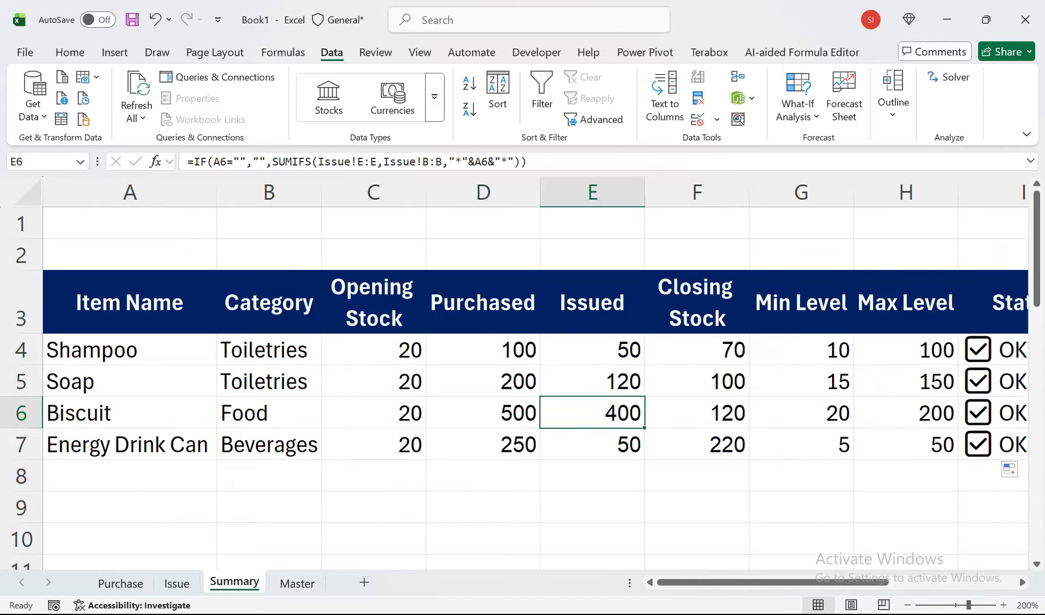
left_click(177, 583)
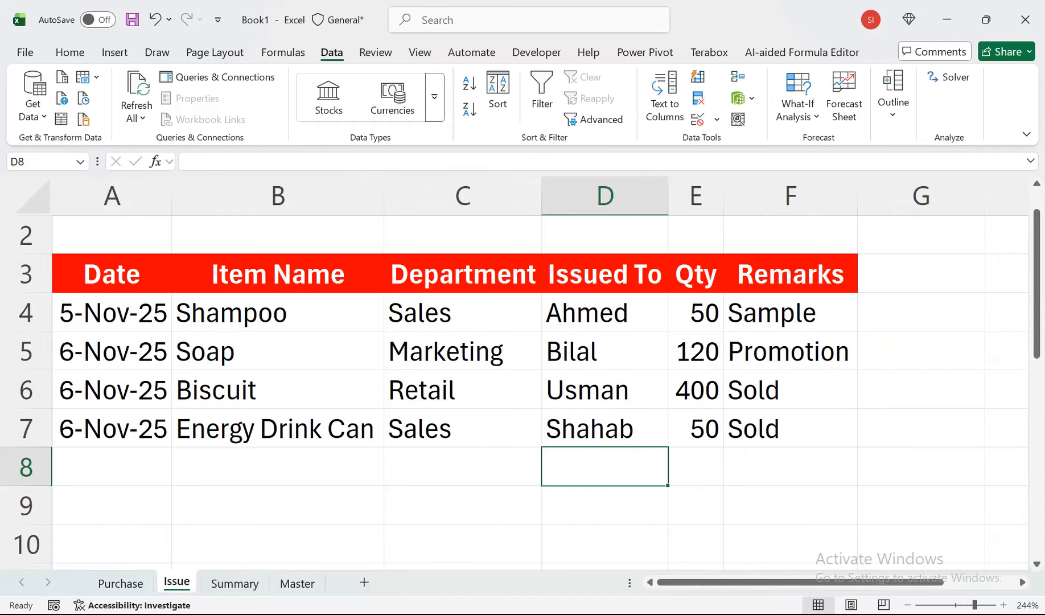
left_click(696, 389)
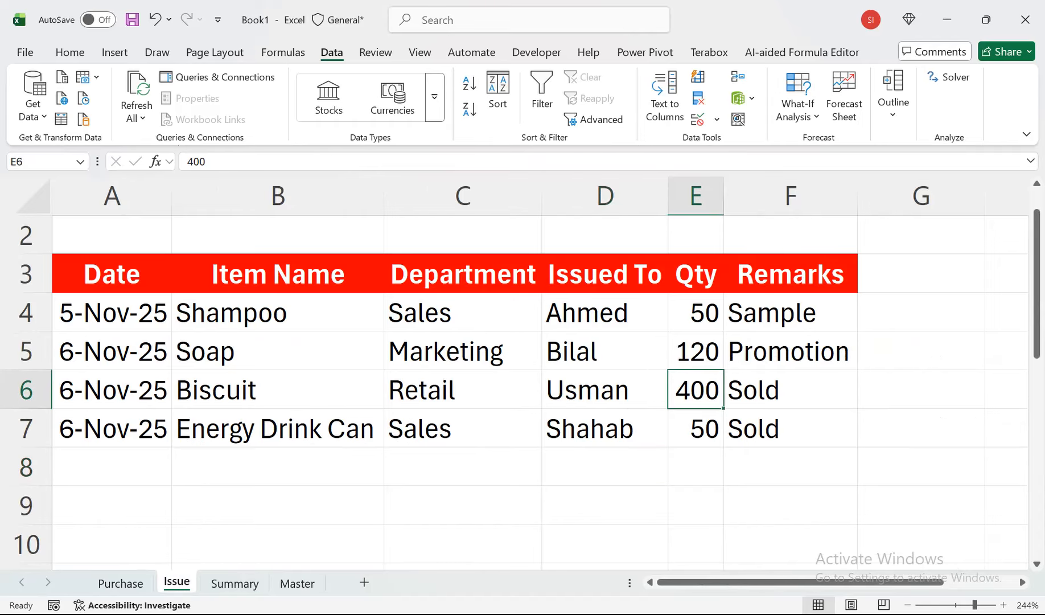
type("490")
key("Return")
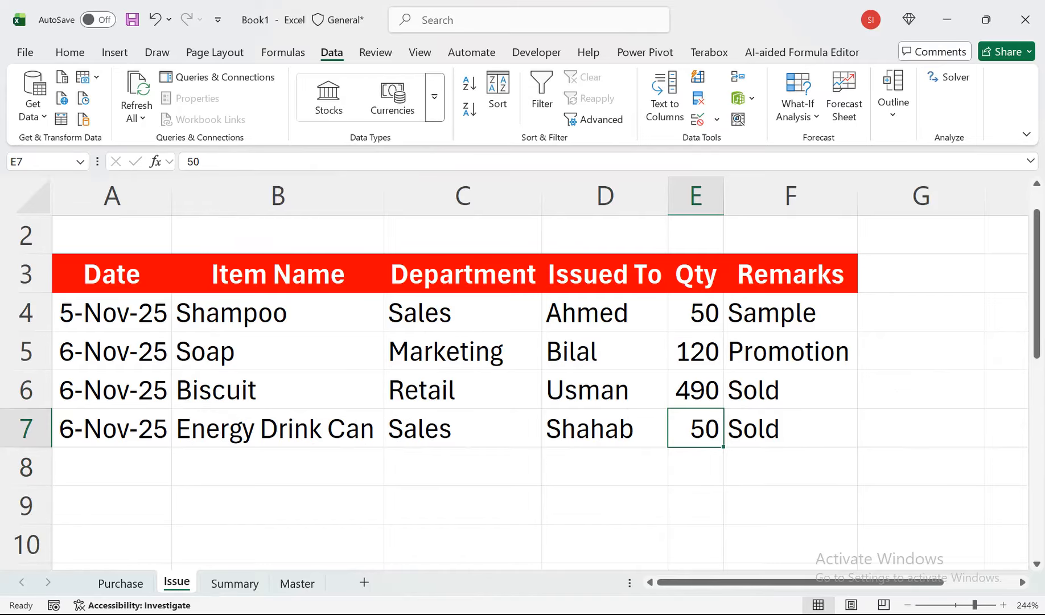
Clear the opening stock values in C4:C7 on the Summary sheet
left_click(234, 583)
left_click_drag(802, 381, 997, 412)
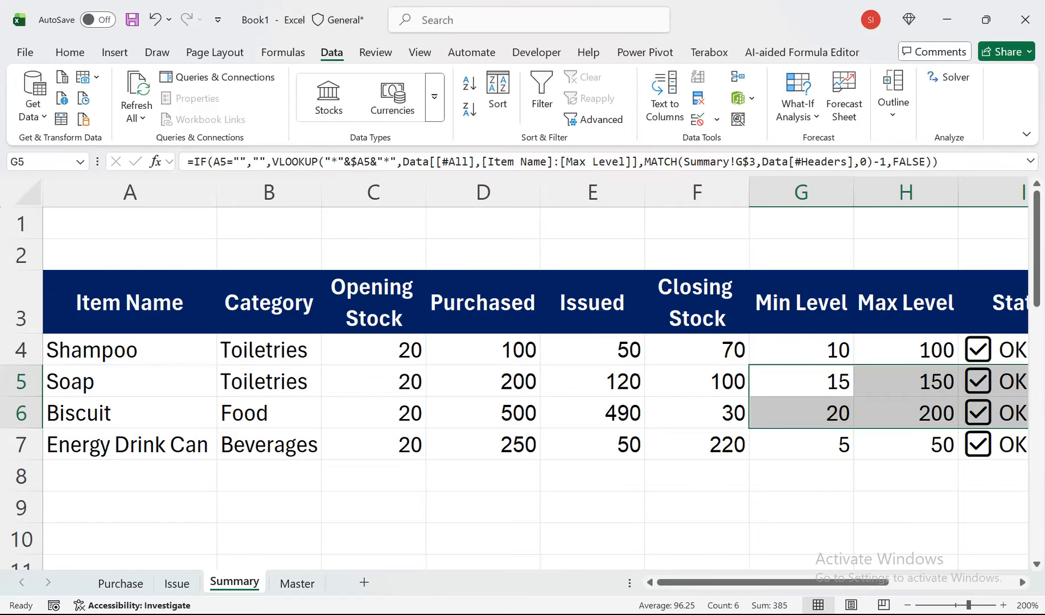
left_click(373, 412)
left_click_drag(373, 349, 373, 444)
key("Delete")
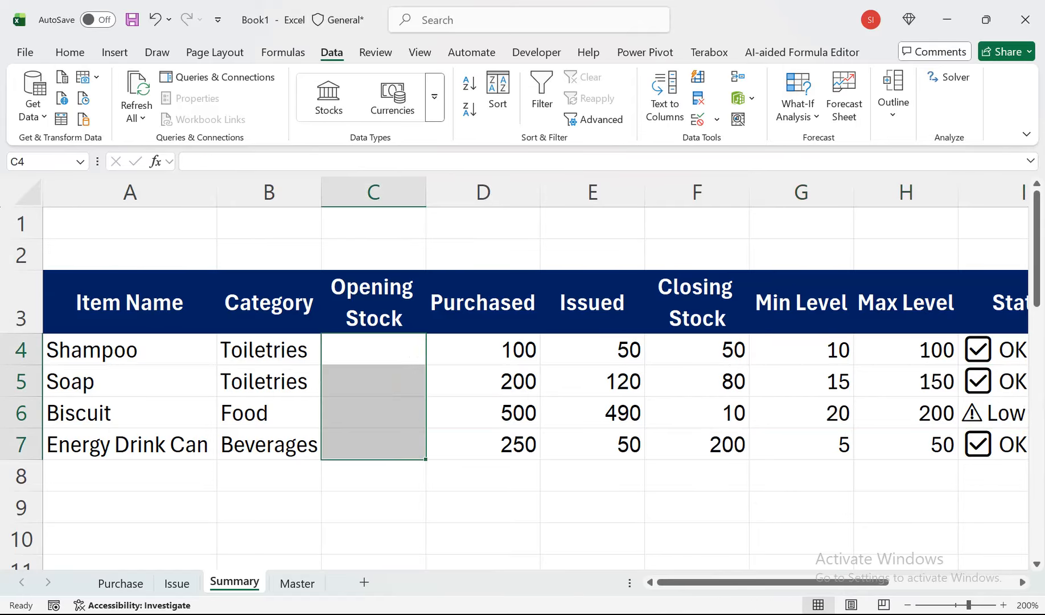
Examine the Biscuit's issued, closing stock and status cells in row 6 of the Summary sheet
left_click_drag(906, 380, 1019, 380)
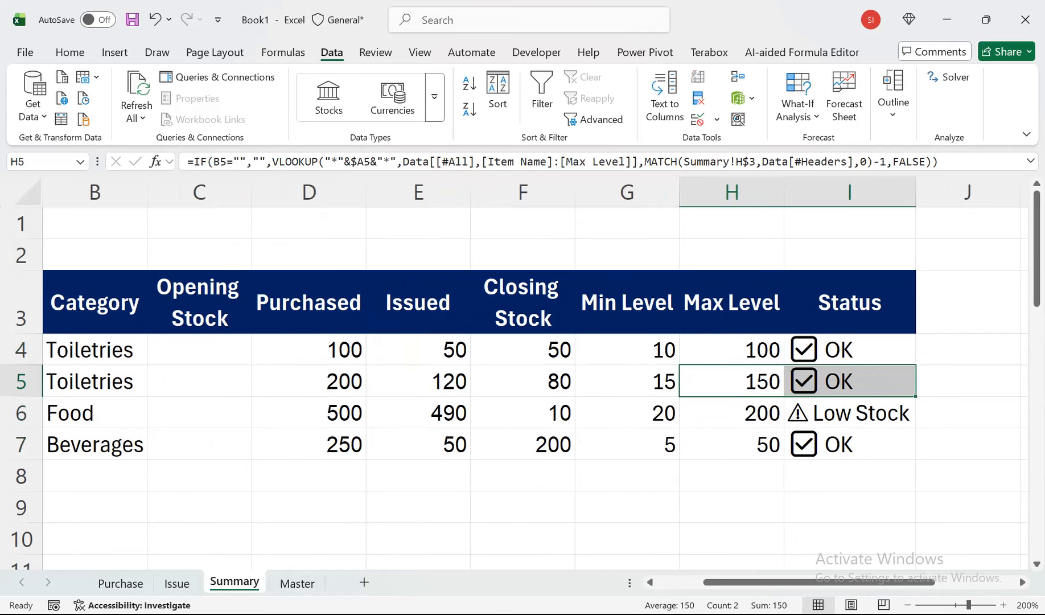
left_click(418, 413)
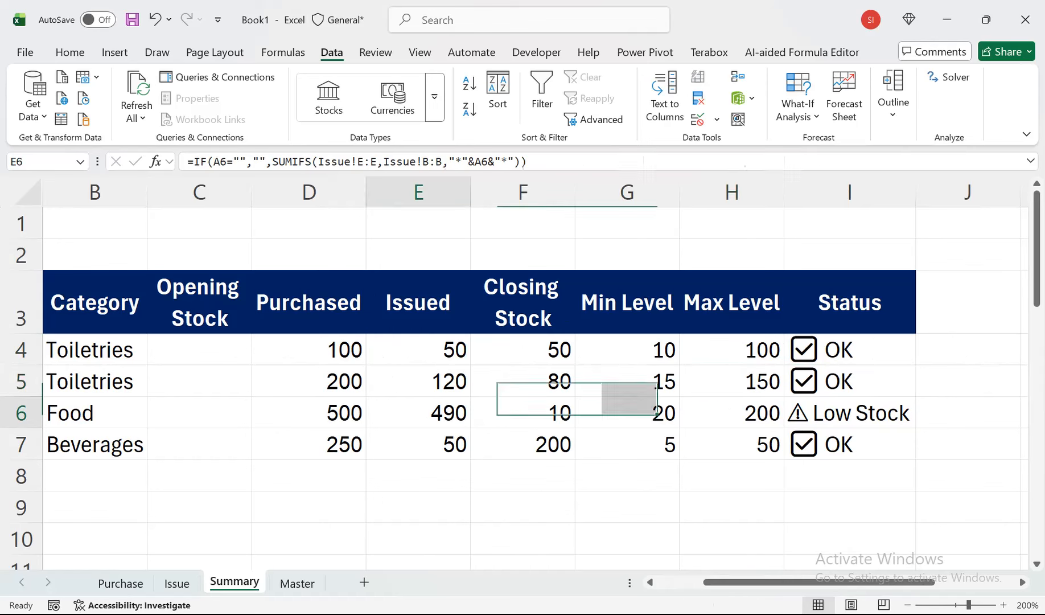
left_click(523, 412)
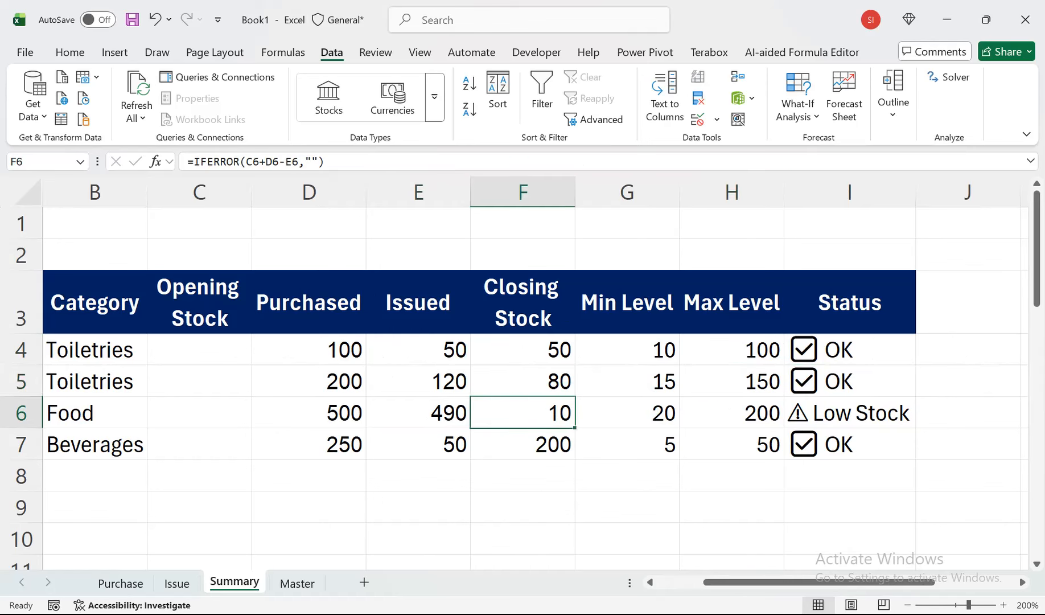
left_click(849, 413)
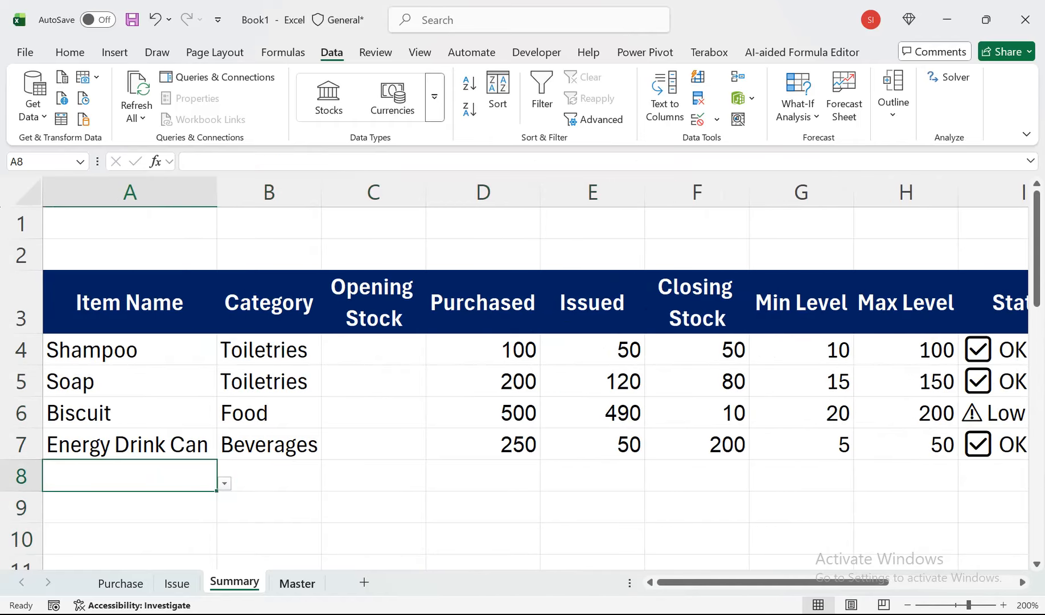
Review the Master and Purchase sheets against the min level, max level and status columns on the Summary sheet
left_click(298, 582)
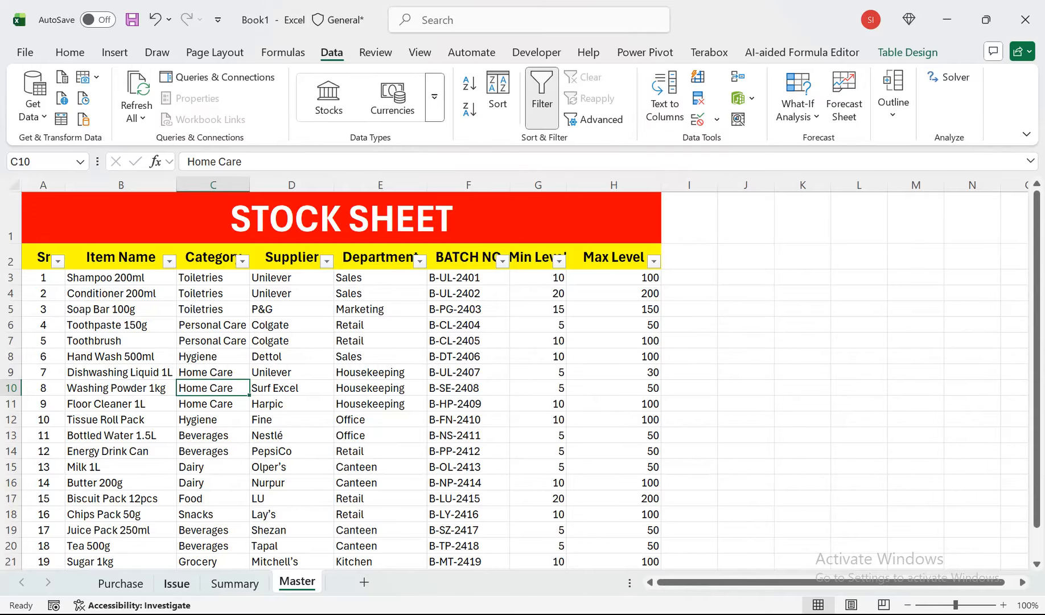
left_click(176, 582)
left_click(120, 581)
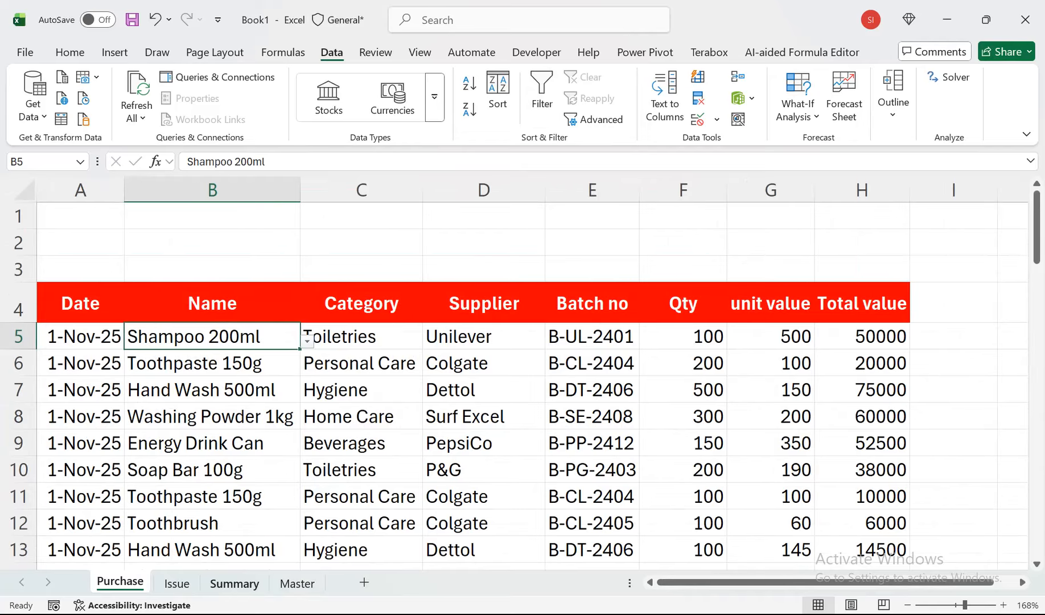
left_click(234, 583)
left_click_drag(801, 381, 1018, 380)
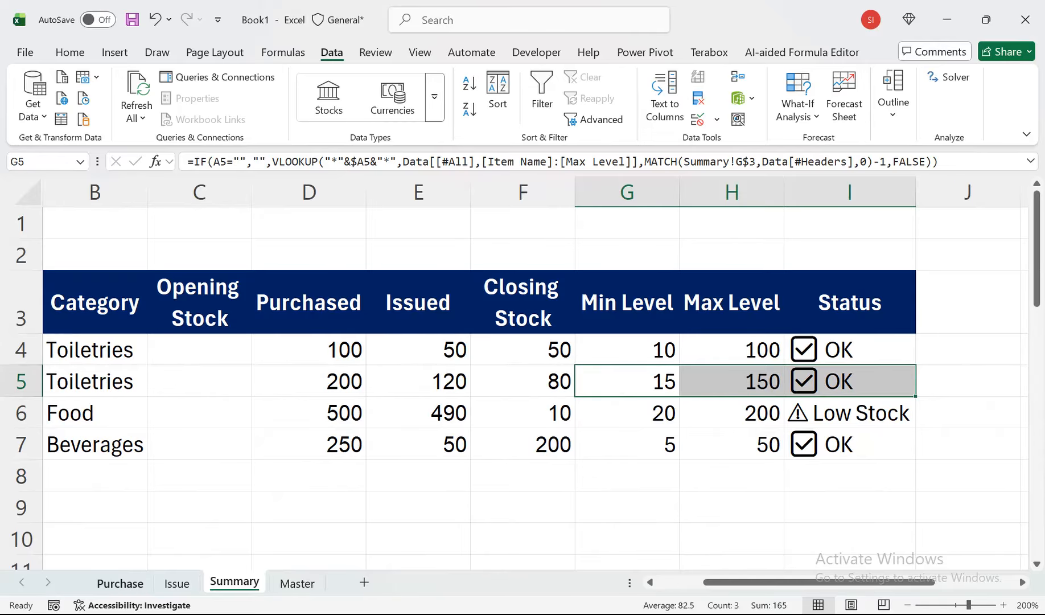
left_click(120, 582)
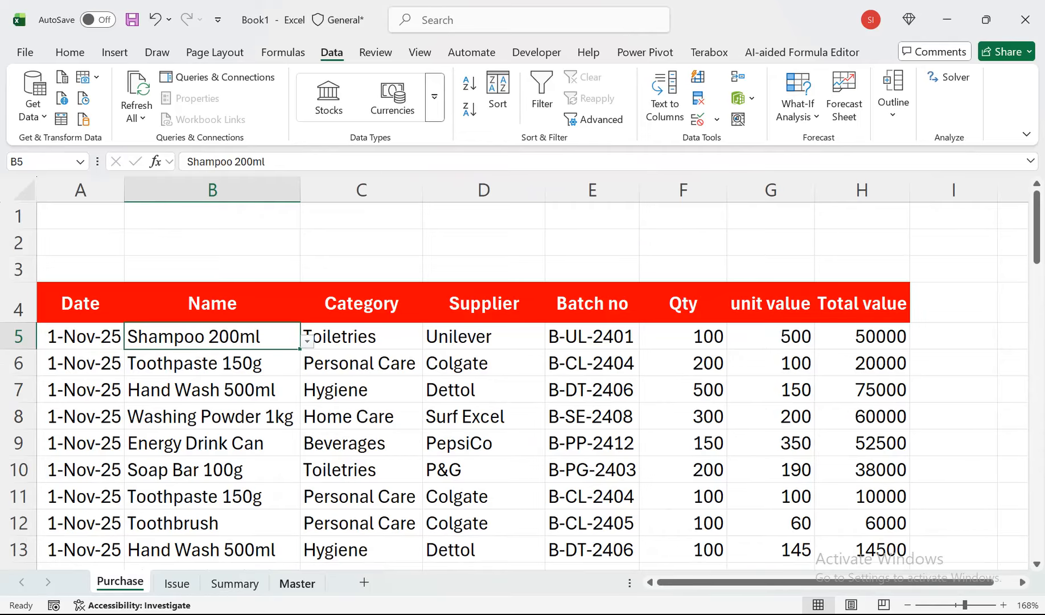
left_click(234, 582)
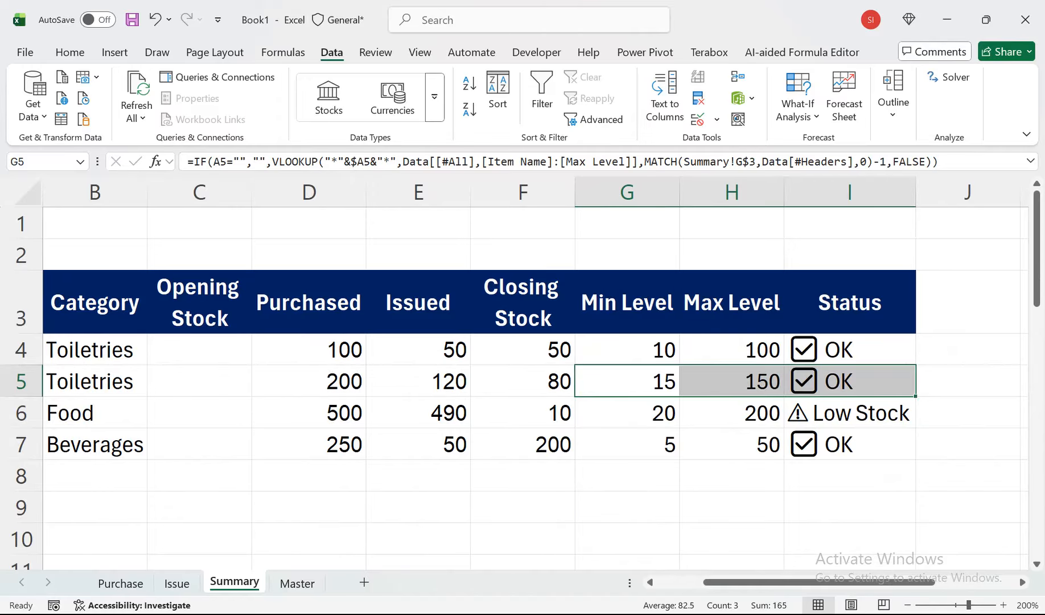
Copy the item names and categories from Master B3:C22 to the Summary sheet starting at A4, and widen columns A and B
left_click_drag(91, 350, 114, 413)
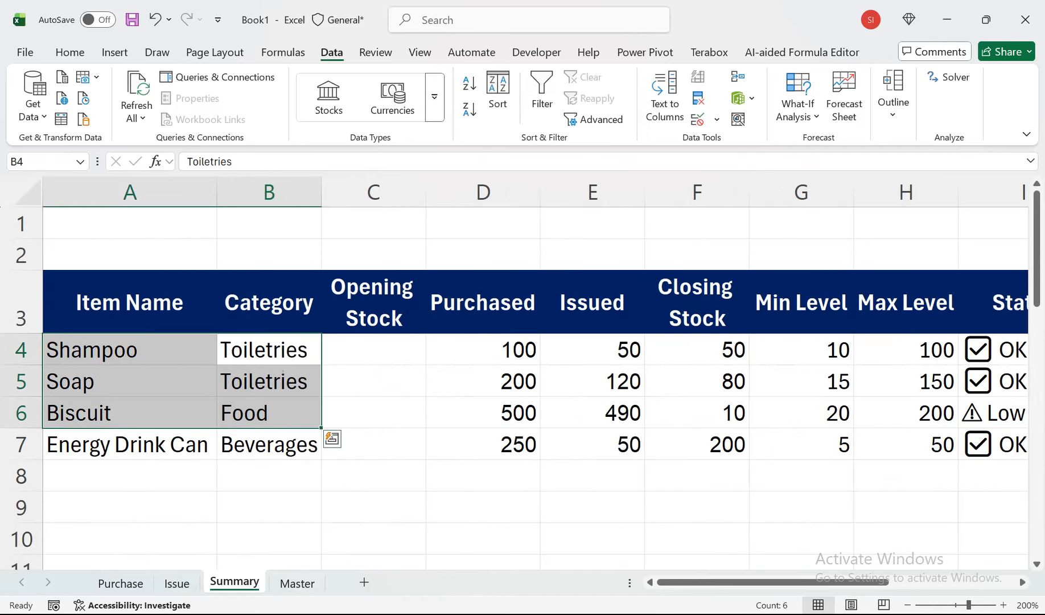
left_click_drag(91, 349, 91, 444)
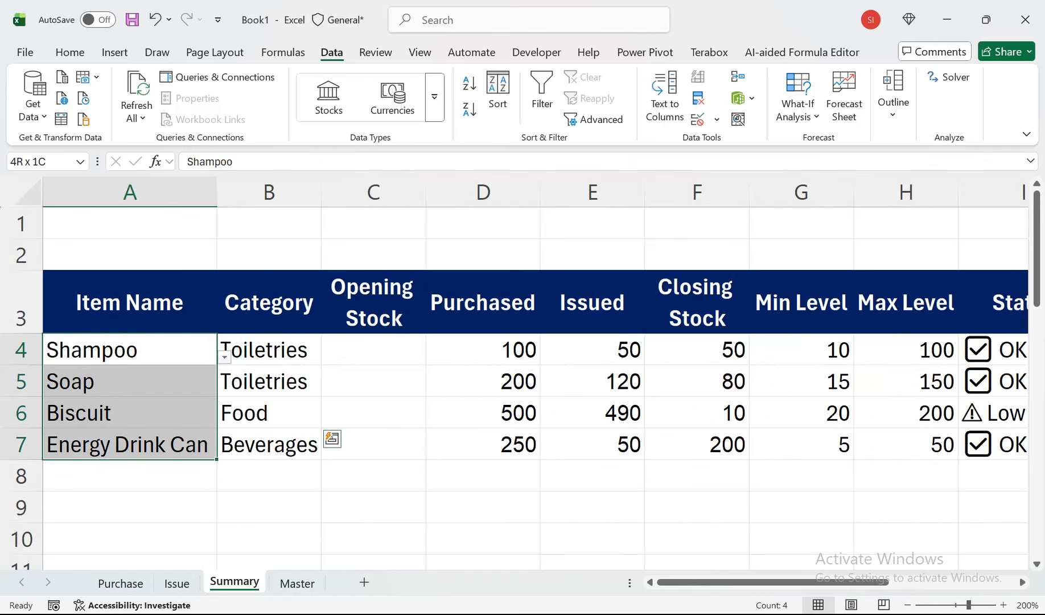
left_click(297, 583)
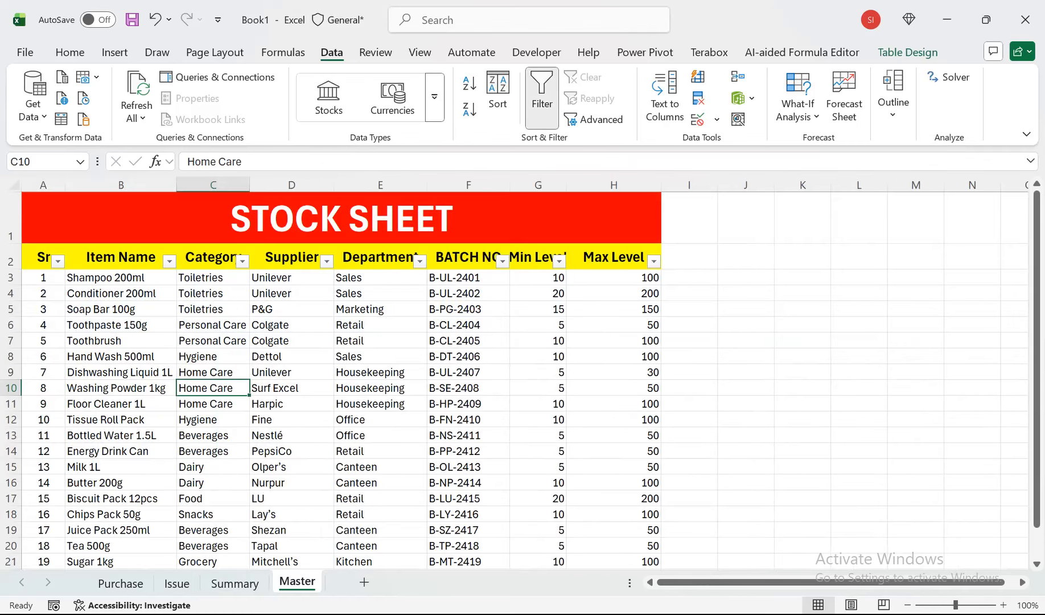
left_click_drag(120, 278, 213, 525)
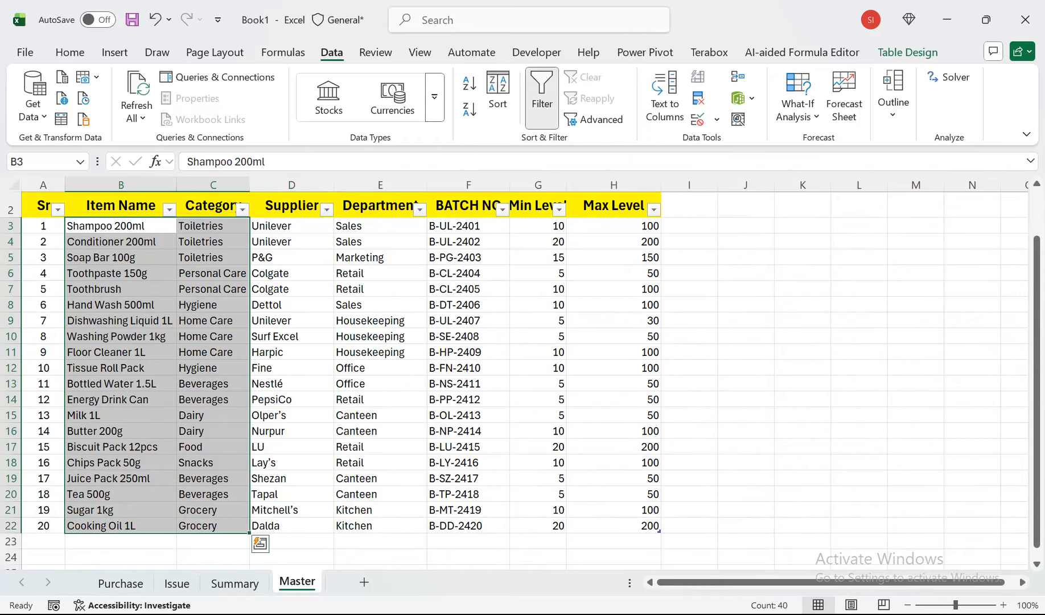
key("ctrl+c")
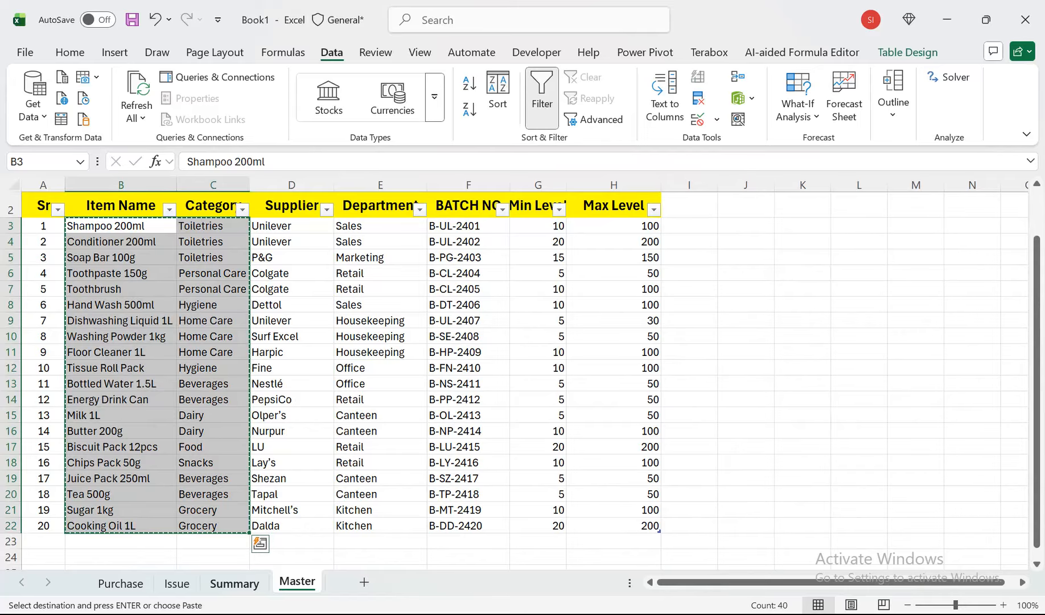
left_click(234, 582)
left_click(116, 350)
key("ctrl+v")
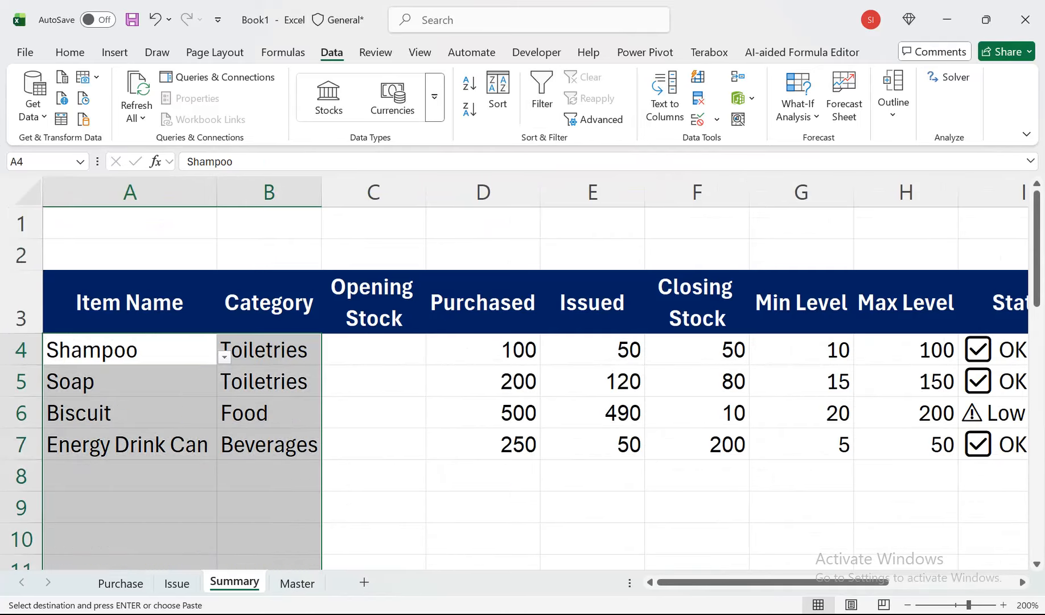
left_click_drag(217, 192, 266, 192)
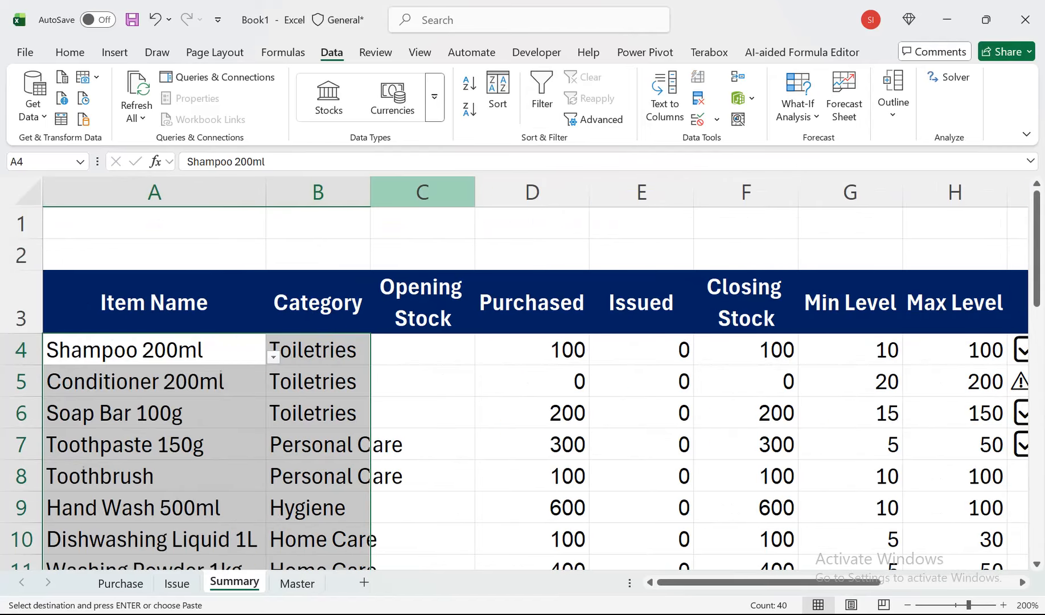
left_click_drag(370, 192, 411, 191)
Review the extended item list on the Summary sheet and the Batch no formula in E5 of the Purchase sheet
left_click_drag(438, 350, 797, 382)
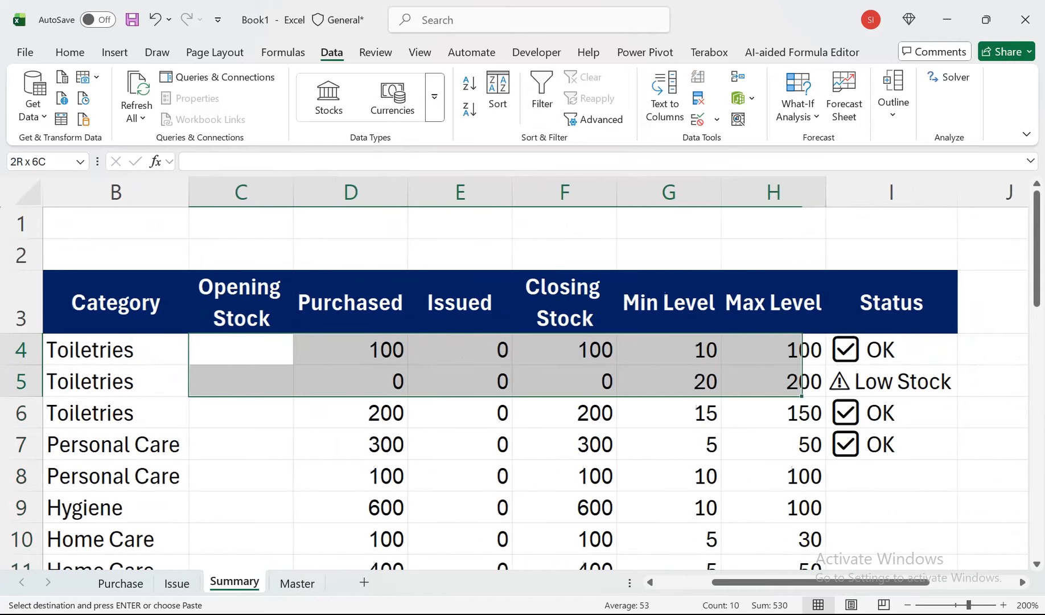
left_click_drag(136, 444, 57, 443)
left_click(114, 380)
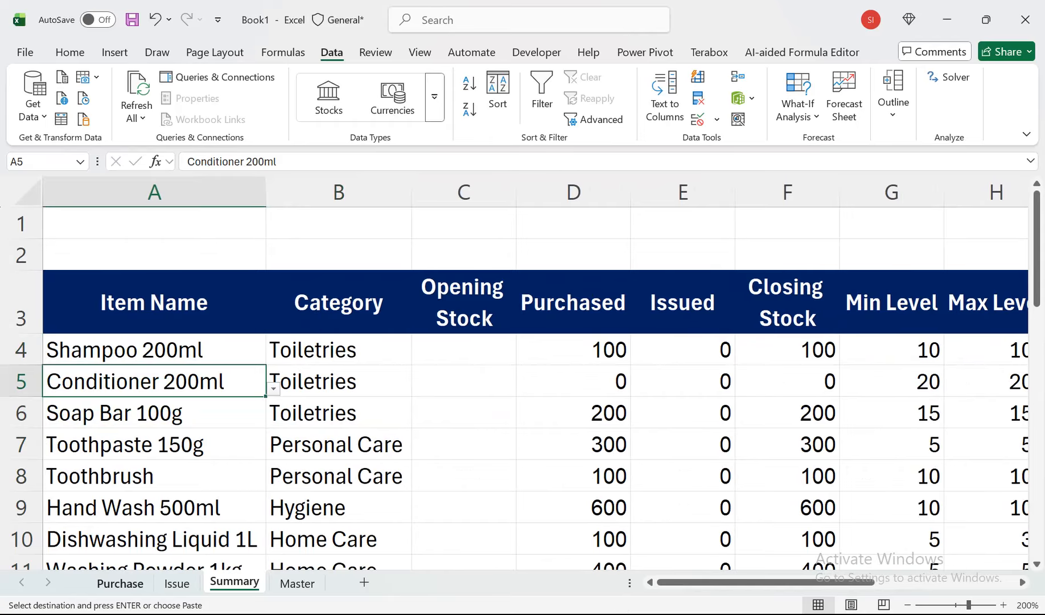
left_click(120, 583)
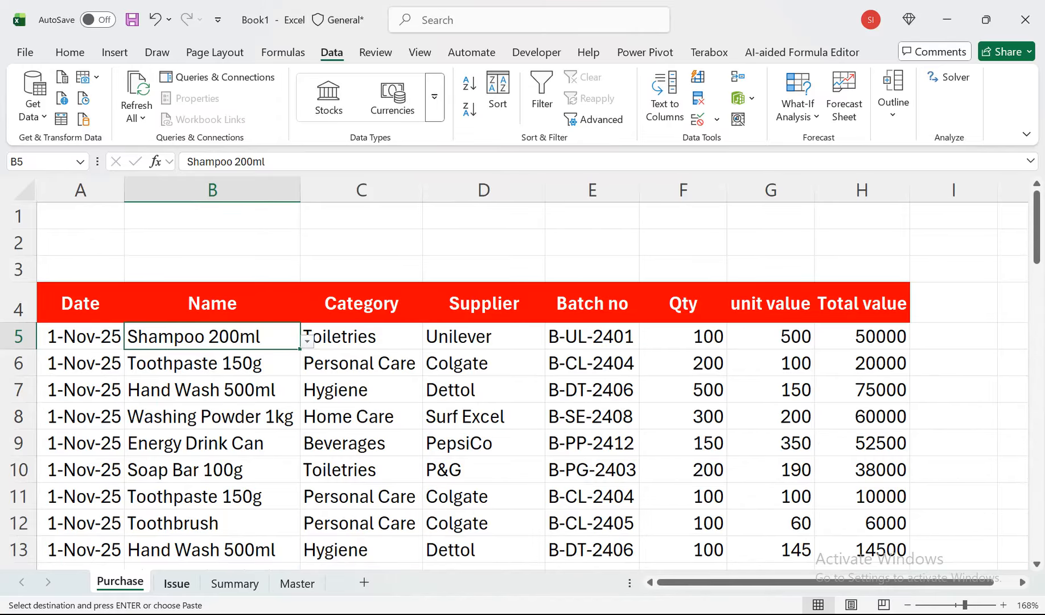
left_click(176, 583)
left_click(120, 583)
left_click(592, 336)
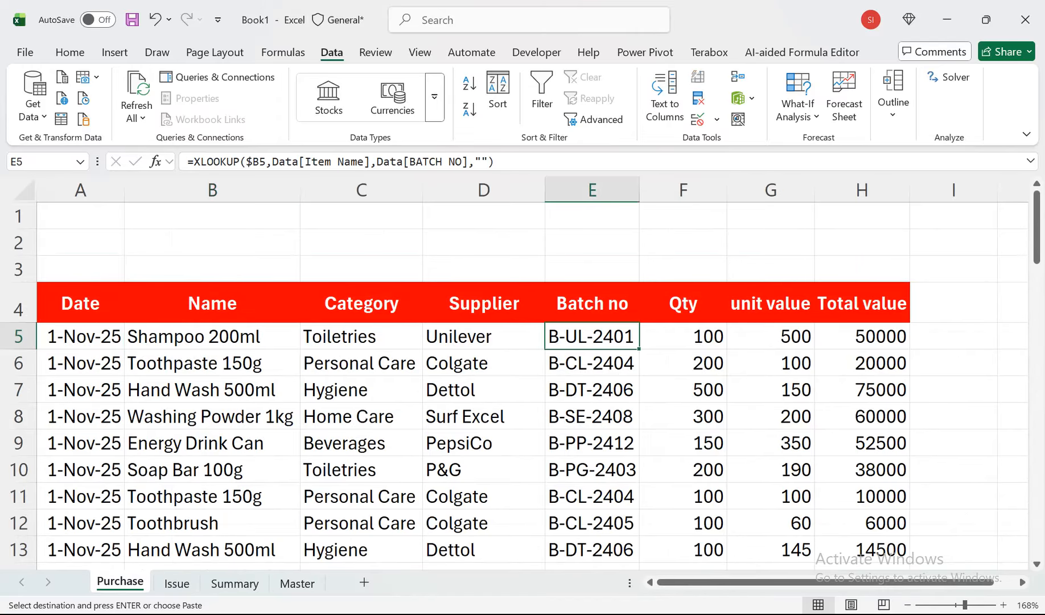